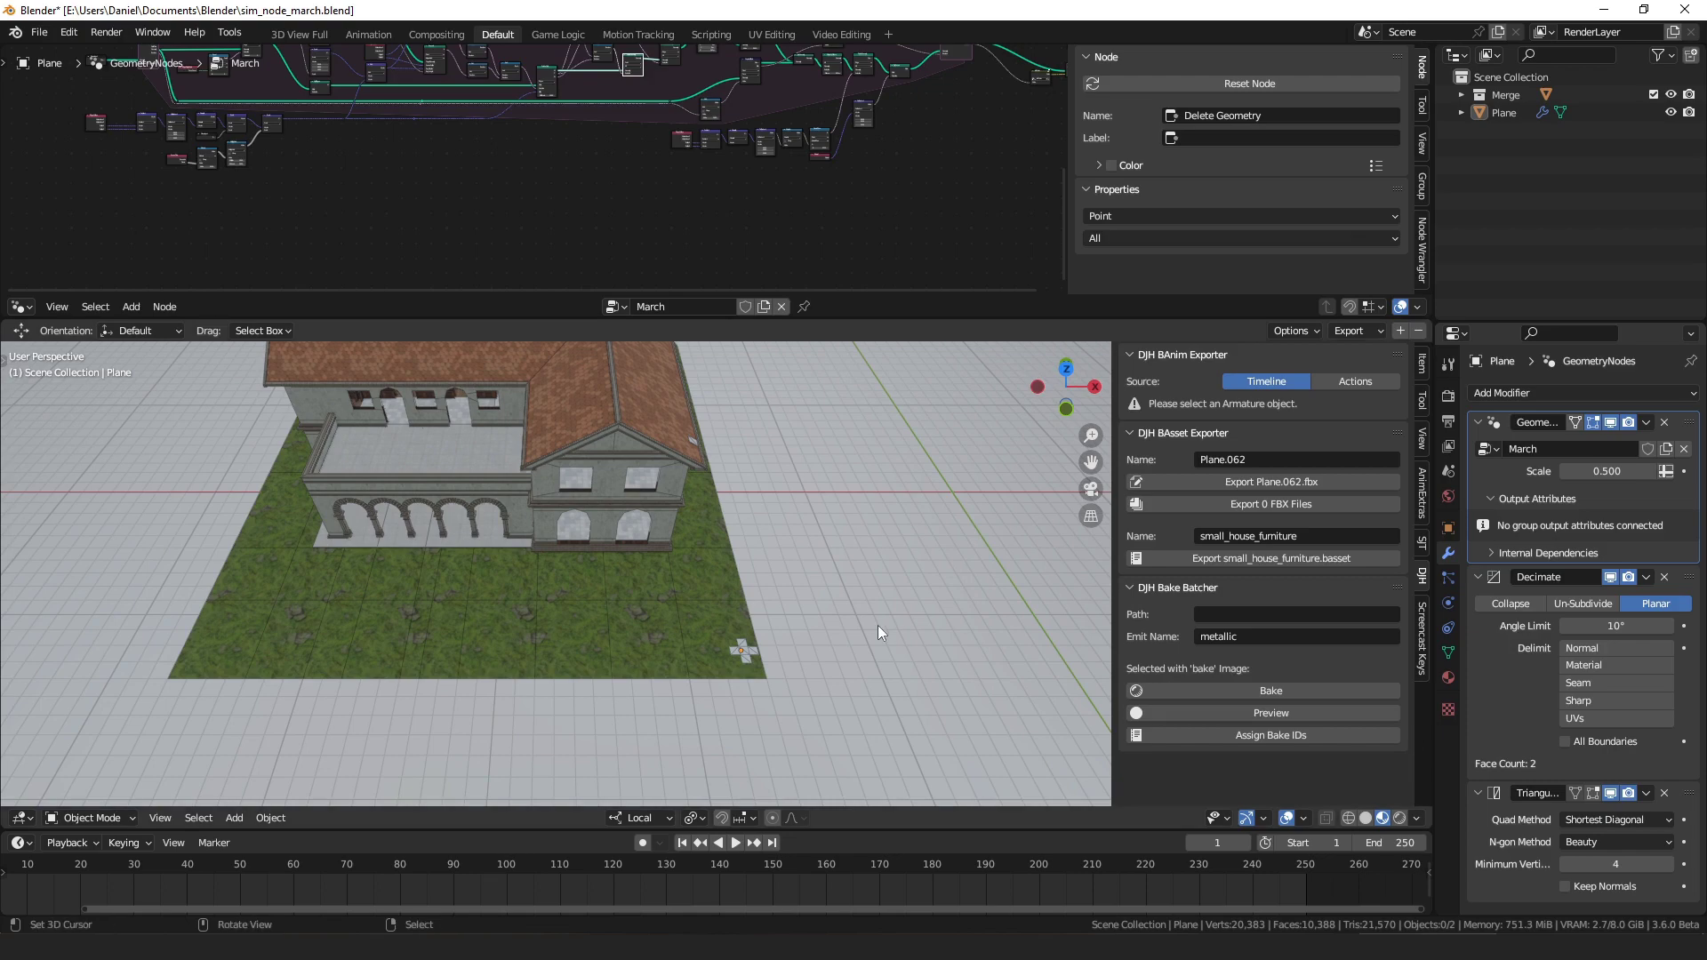
# - Inspect the generated mesh where it covers the stairs and garden walls
pyautogui.moveTo(786, 569); pyautogui.dragTo(495, 509, button='middle')
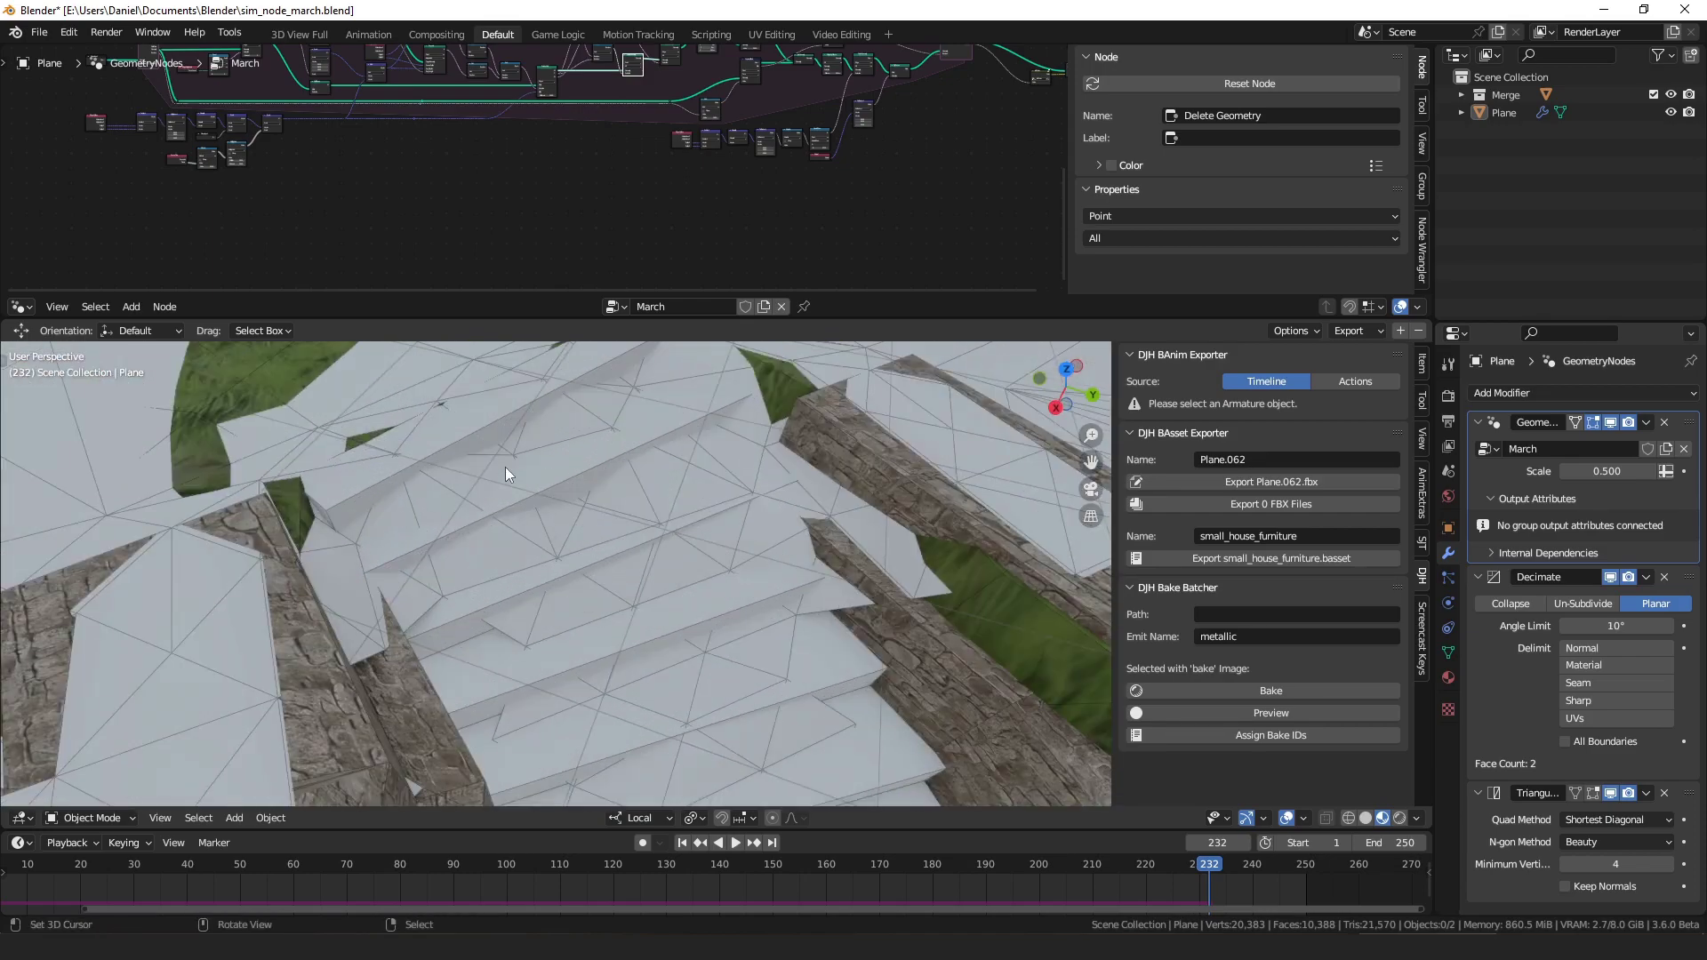
pyautogui.scroll(-10, 643, 560)
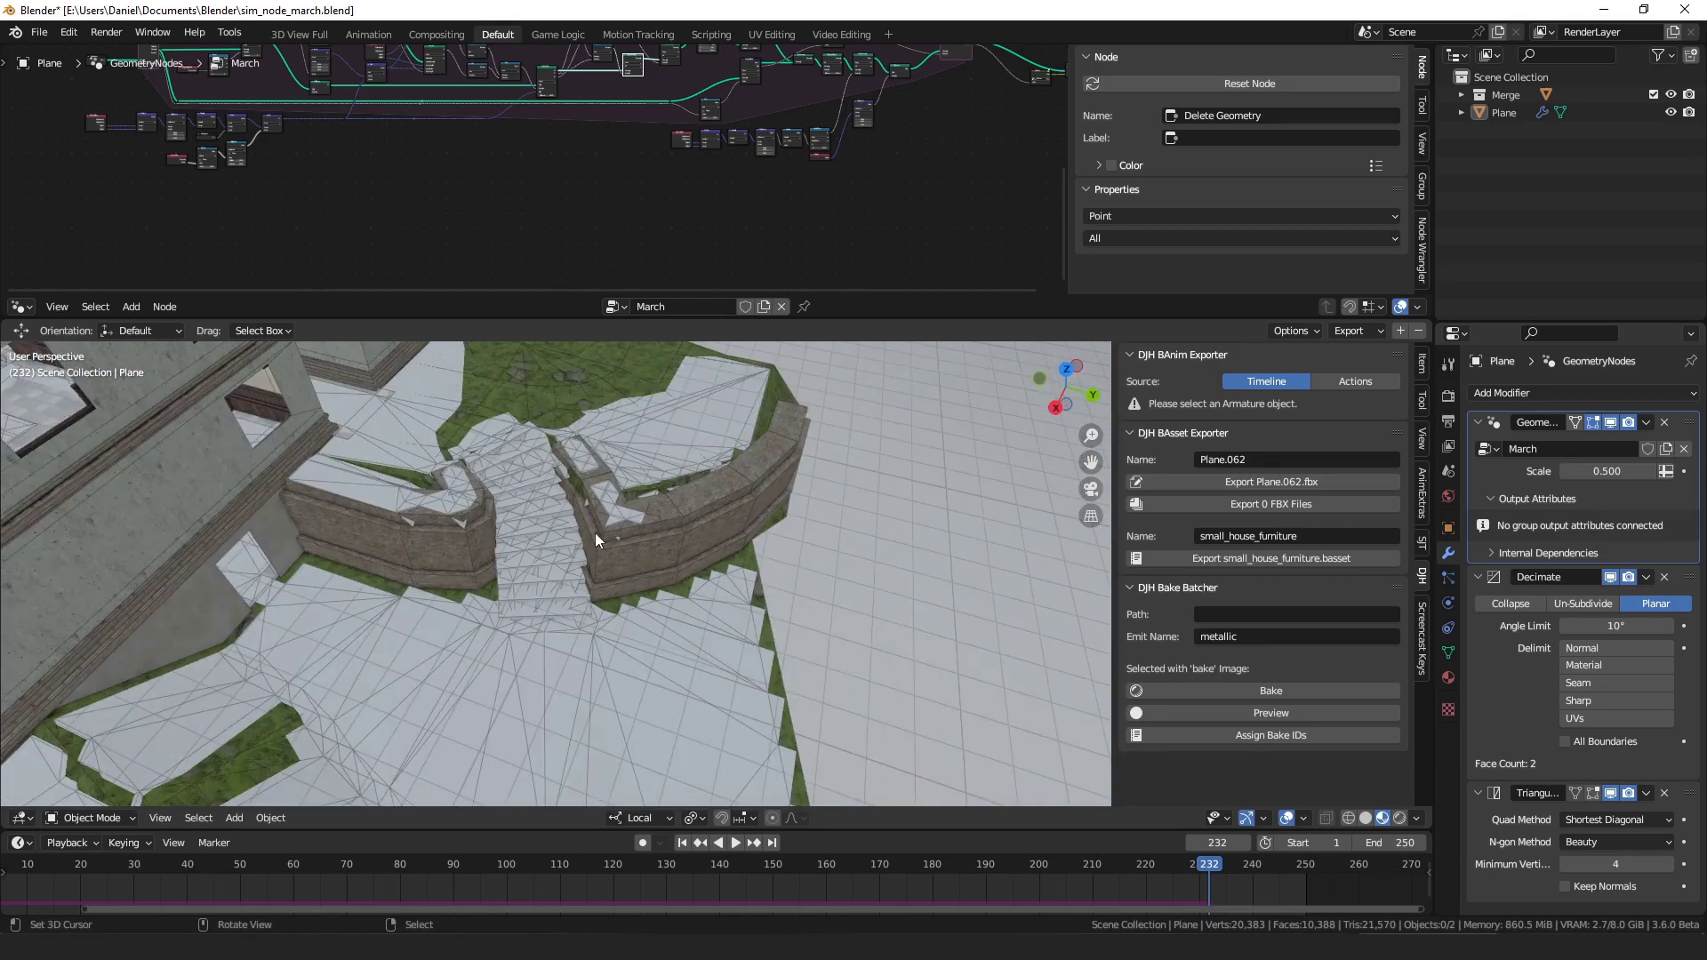
pyautogui.moveTo(655, 569); pyautogui.dragTo(533, 534, button='middle')
# - Select the cross-shaped plane at the terrain's corner and bring its whole March node tree into view
pyautogui.click(533, 534)
pyautogui.scroll(4, 578, 160)
pyautogui.scroll(2, 550, 123)
pyautogui.hotkey('ctrl', 'space')
pyautogui.moveTo(505, 146); pyautogui.dragTo(374, 53, button='middle')
pyautogui.hotkey('ctrl', 'space')
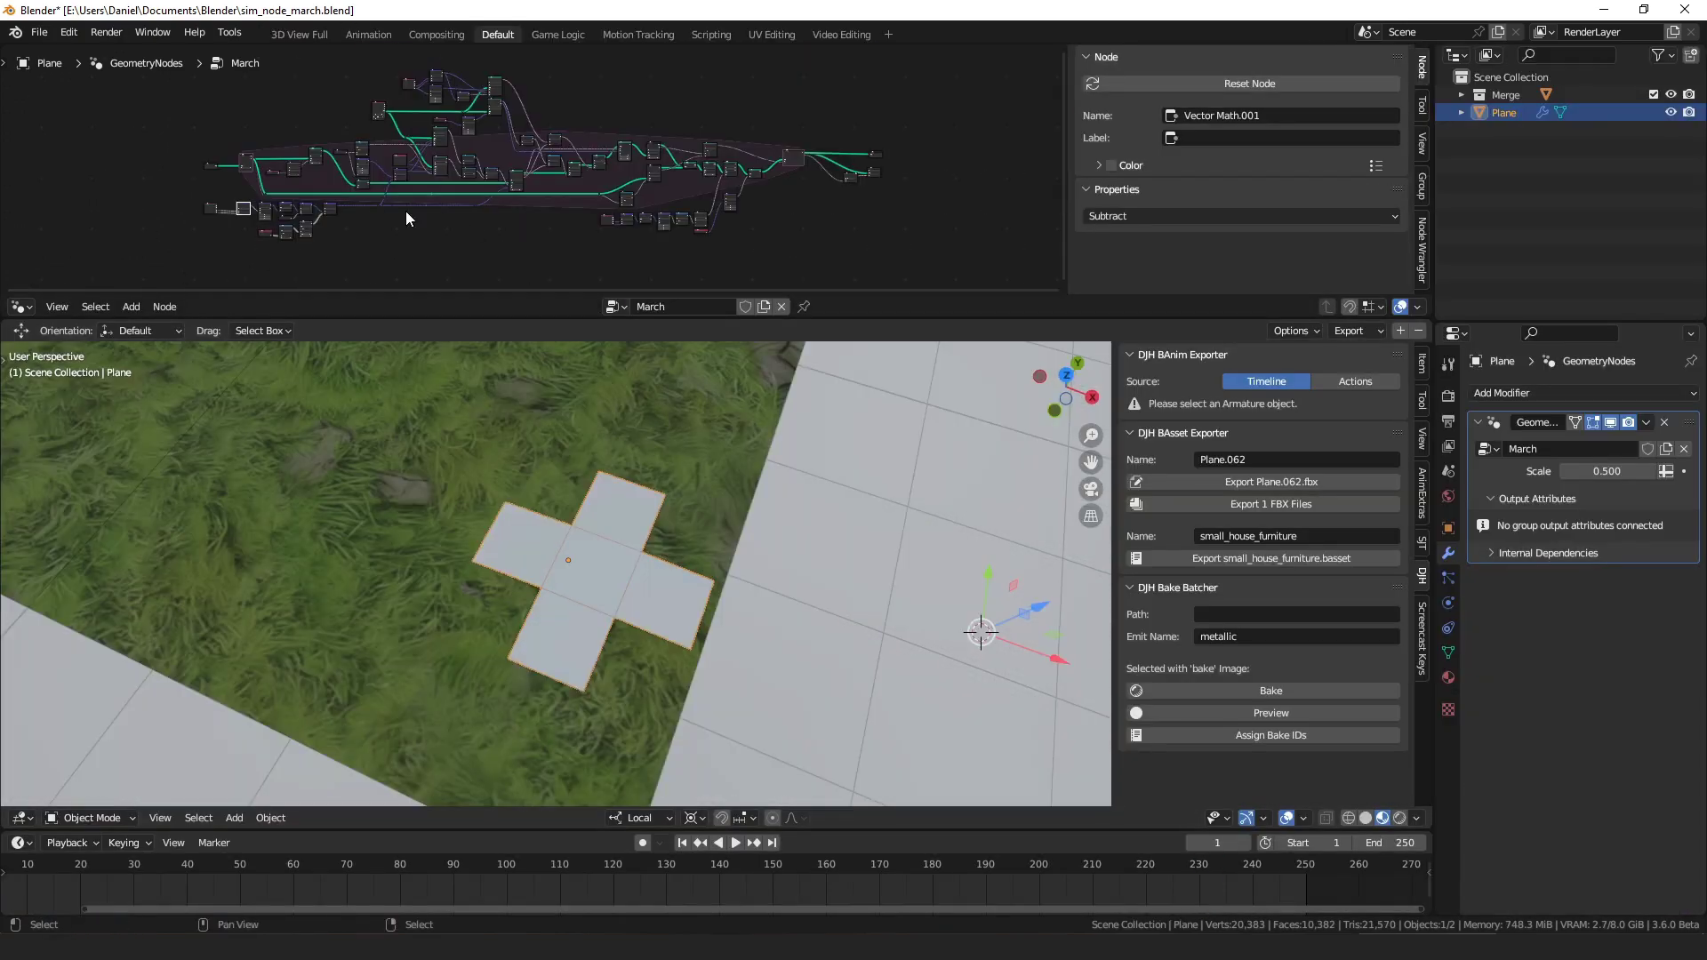
pyautogui.scroll(1, 176, 174)
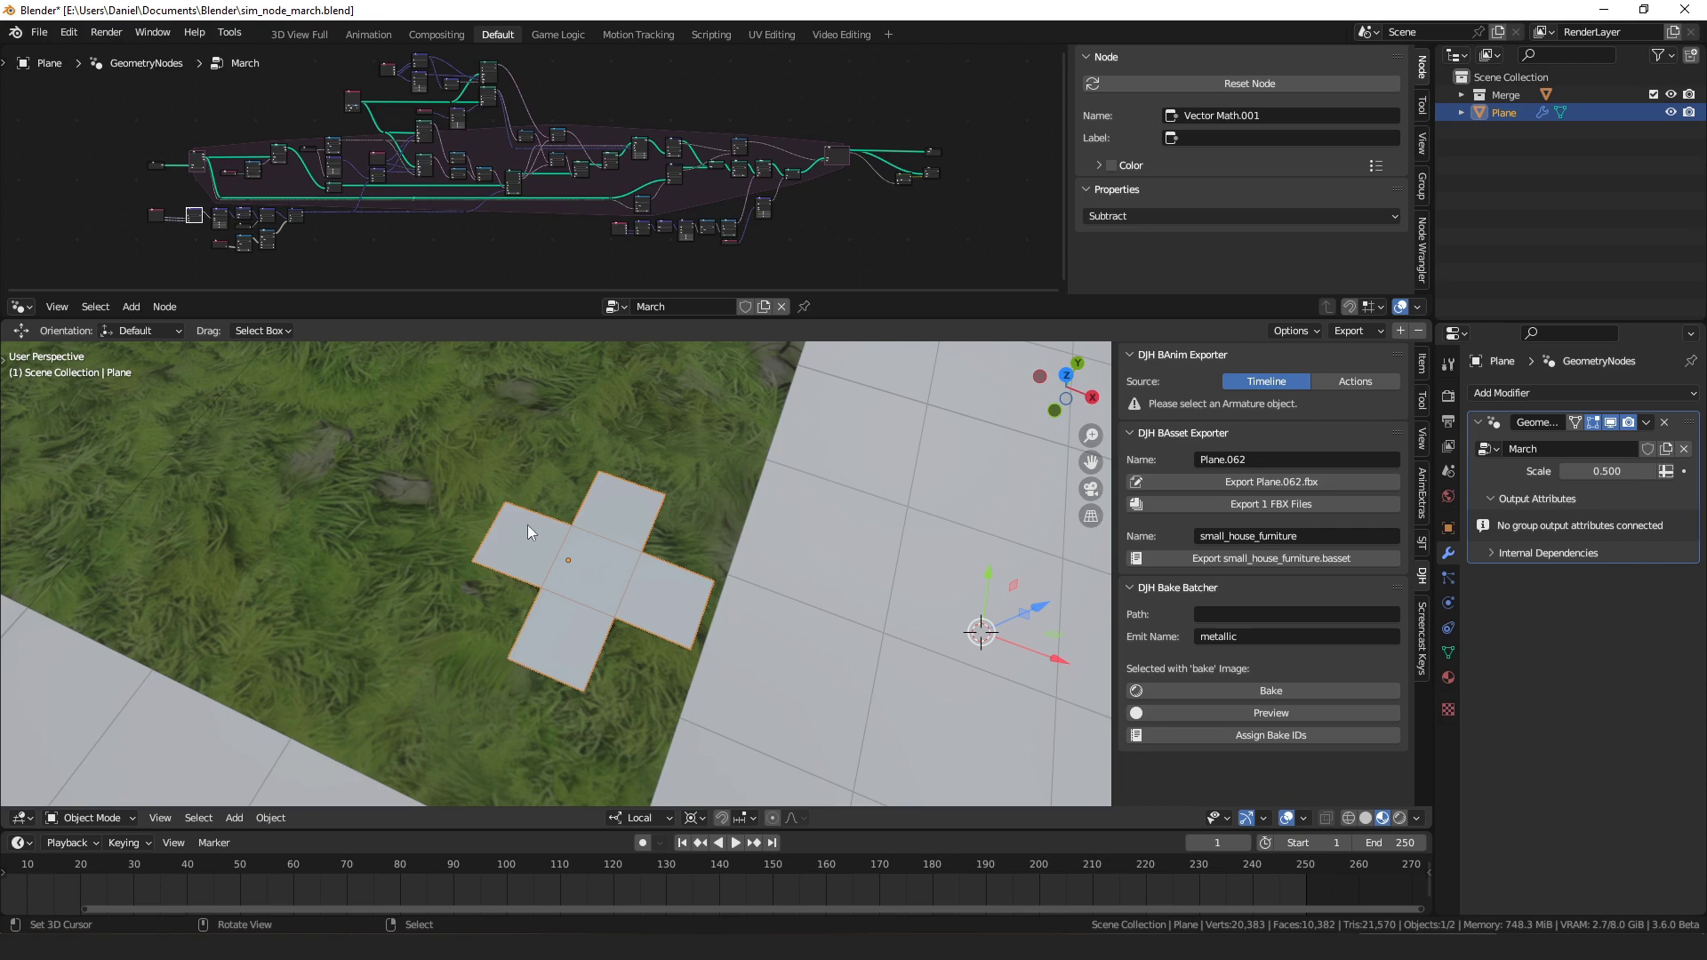
# - Draw annotation strokes along and beside the outer edge of one arm of the cross-shaped plane
pyautogui.moveTo(503, 502); pyautogui.dragTo(475, 562)
pyautogui.moveTo(487, 528); pyautogui.dragTo(444, 493)
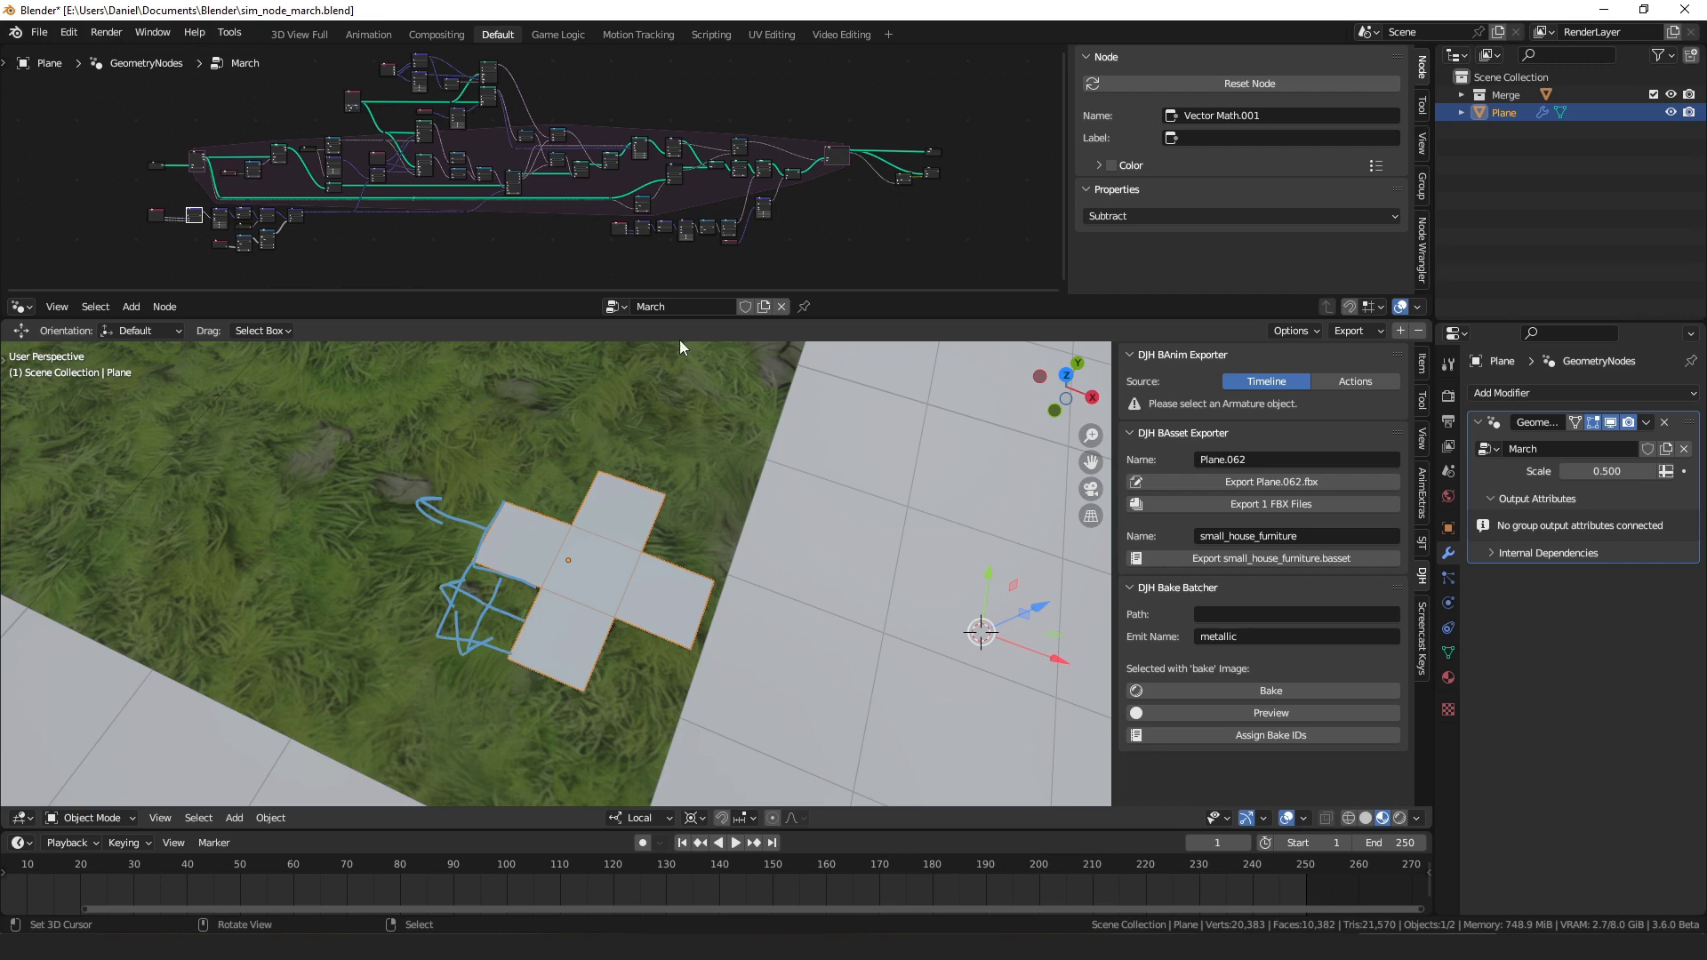
# - Examine the start of the March node tree, where the Group Input geometry feeds the Simulation Input node
pyautogui.scroll(5, 566, 179)
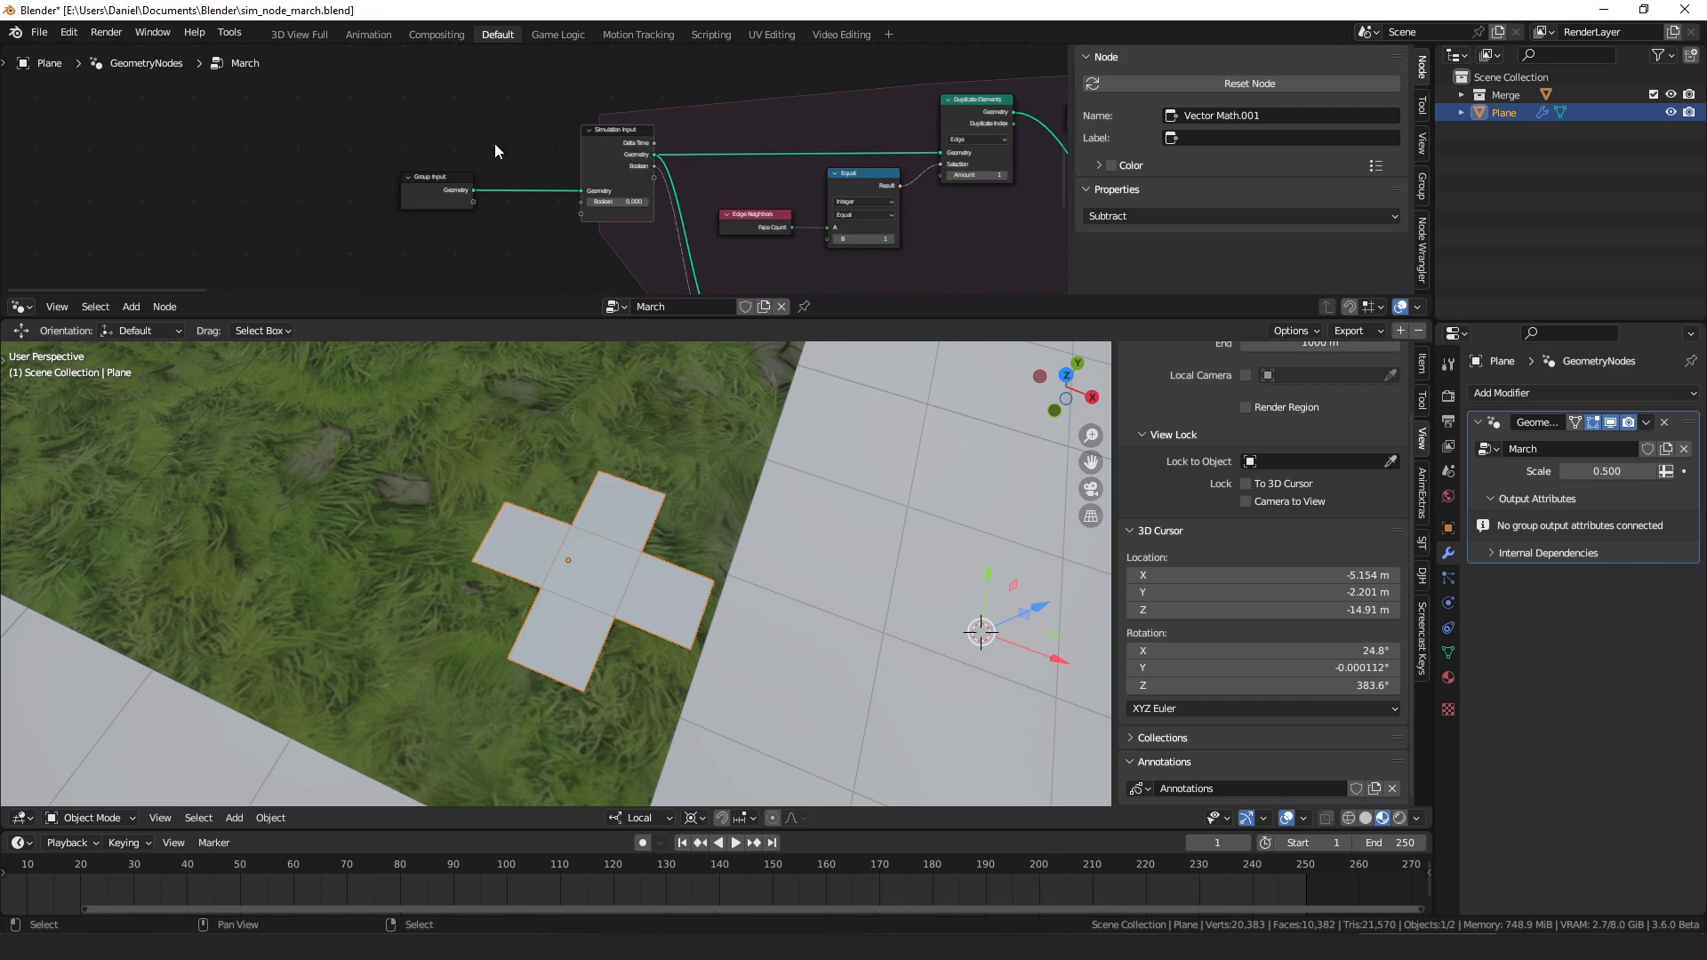
pyautogui.click(397, 199)
pyautogui.scroll(-1, 344, 201)
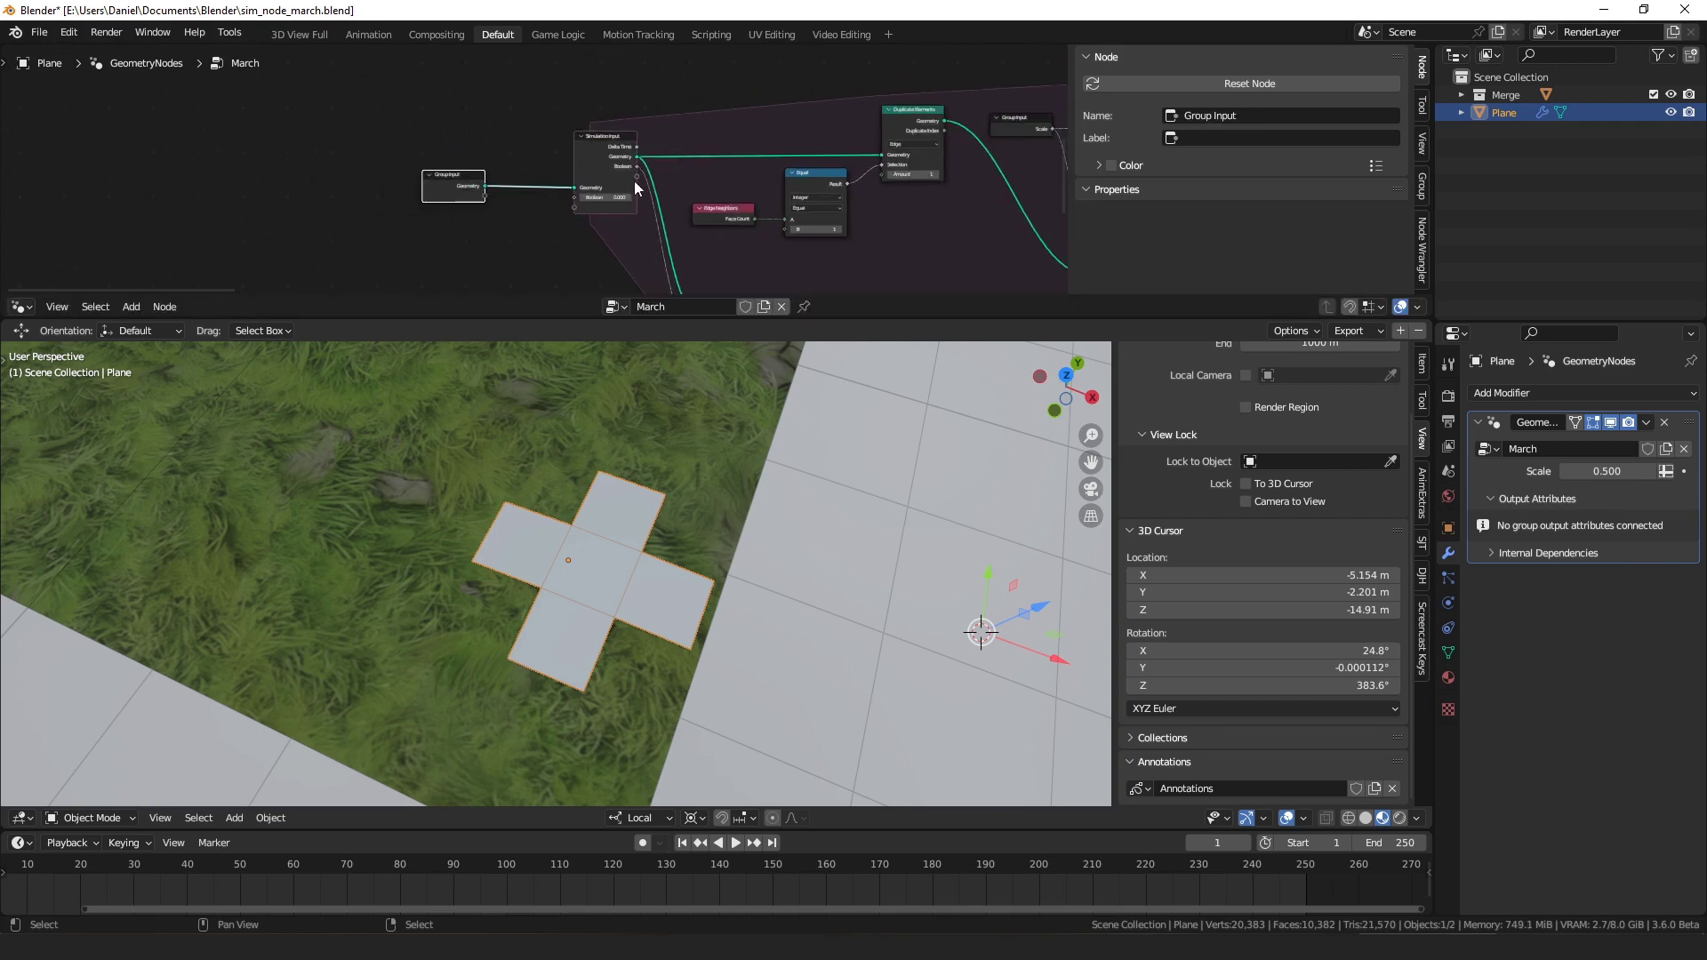
pyautogui.scroll(2, 502, 214)
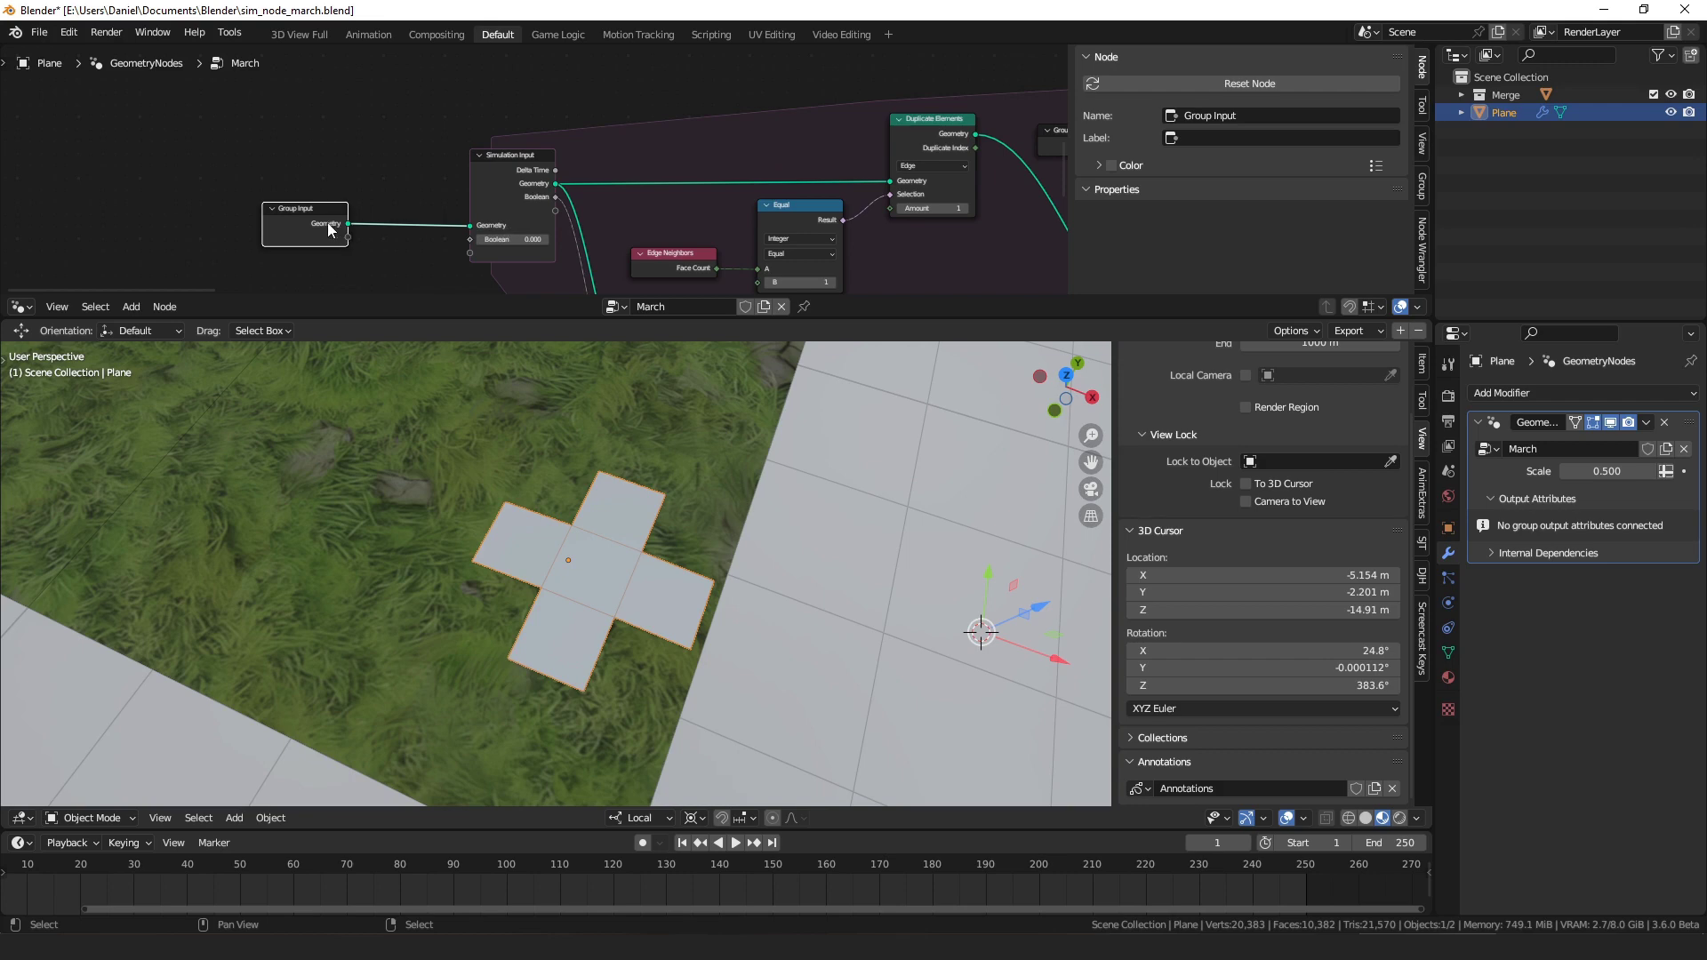
pyautogui.moveTo(329, 224); pyautogui.dragTo(373, 225)
pyautogui.moveTo(485, 242); pyautogui.dragTo(427, 222, button='middle')
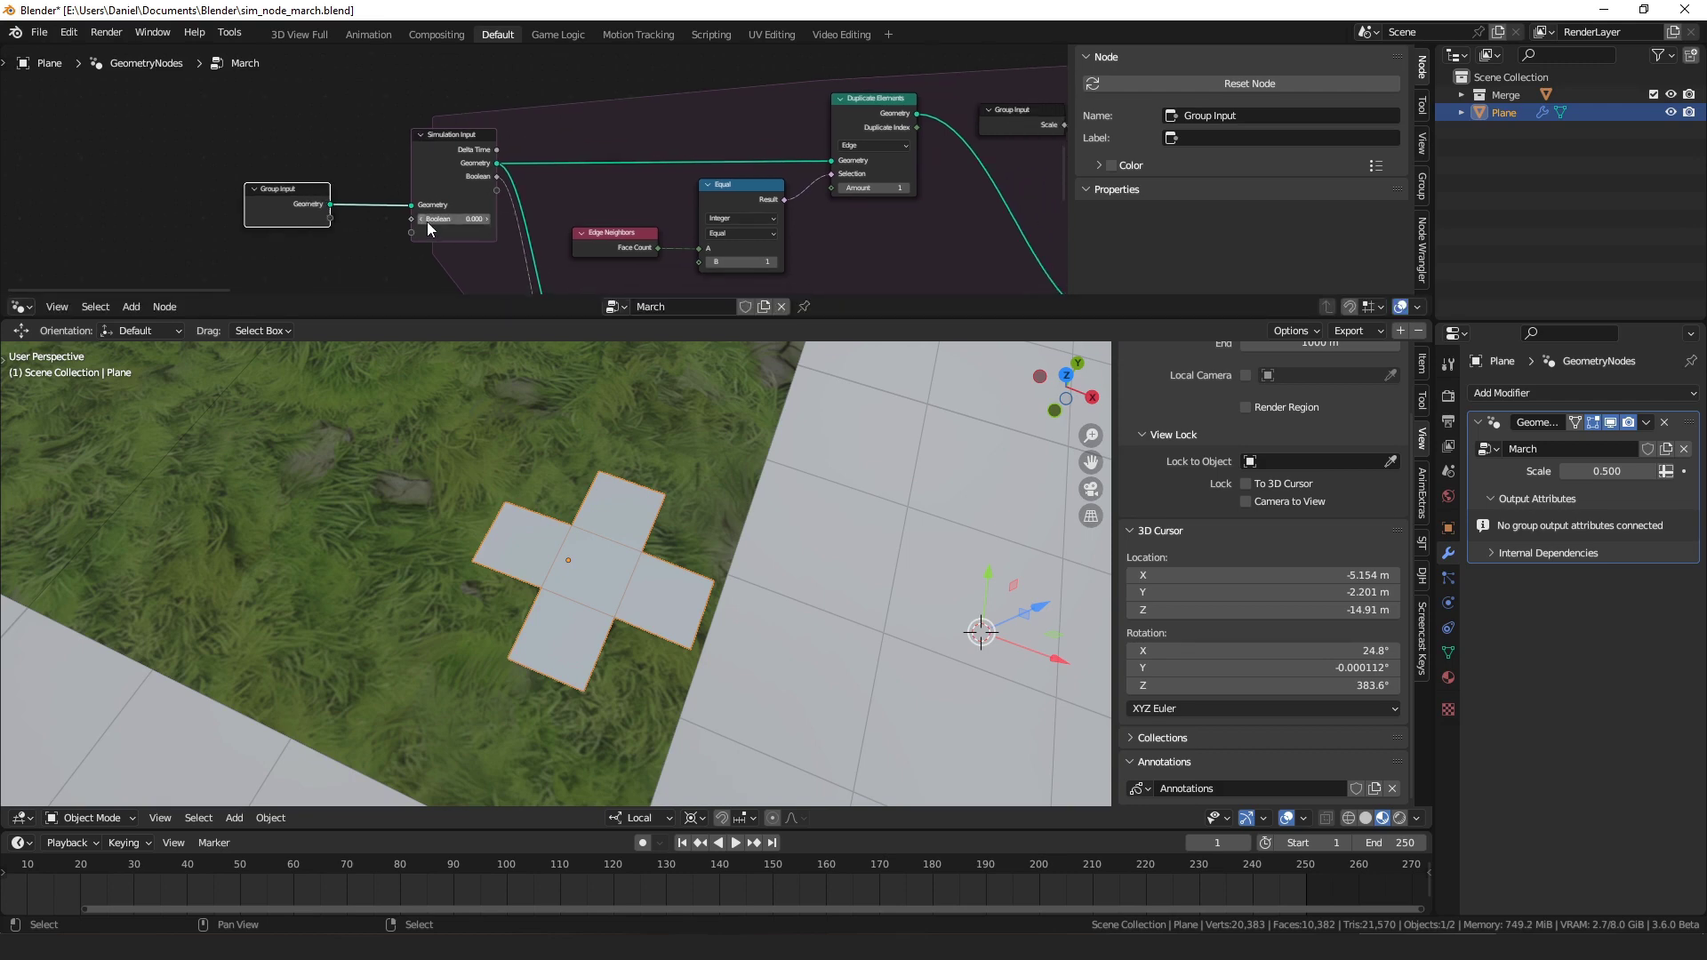
pyautogui.scroll(2, 436, 190)
# - Preview the simulation output in colour through the Viewer node, play the simulation and pause it at frame 99
pyautogui.click(432, 174)
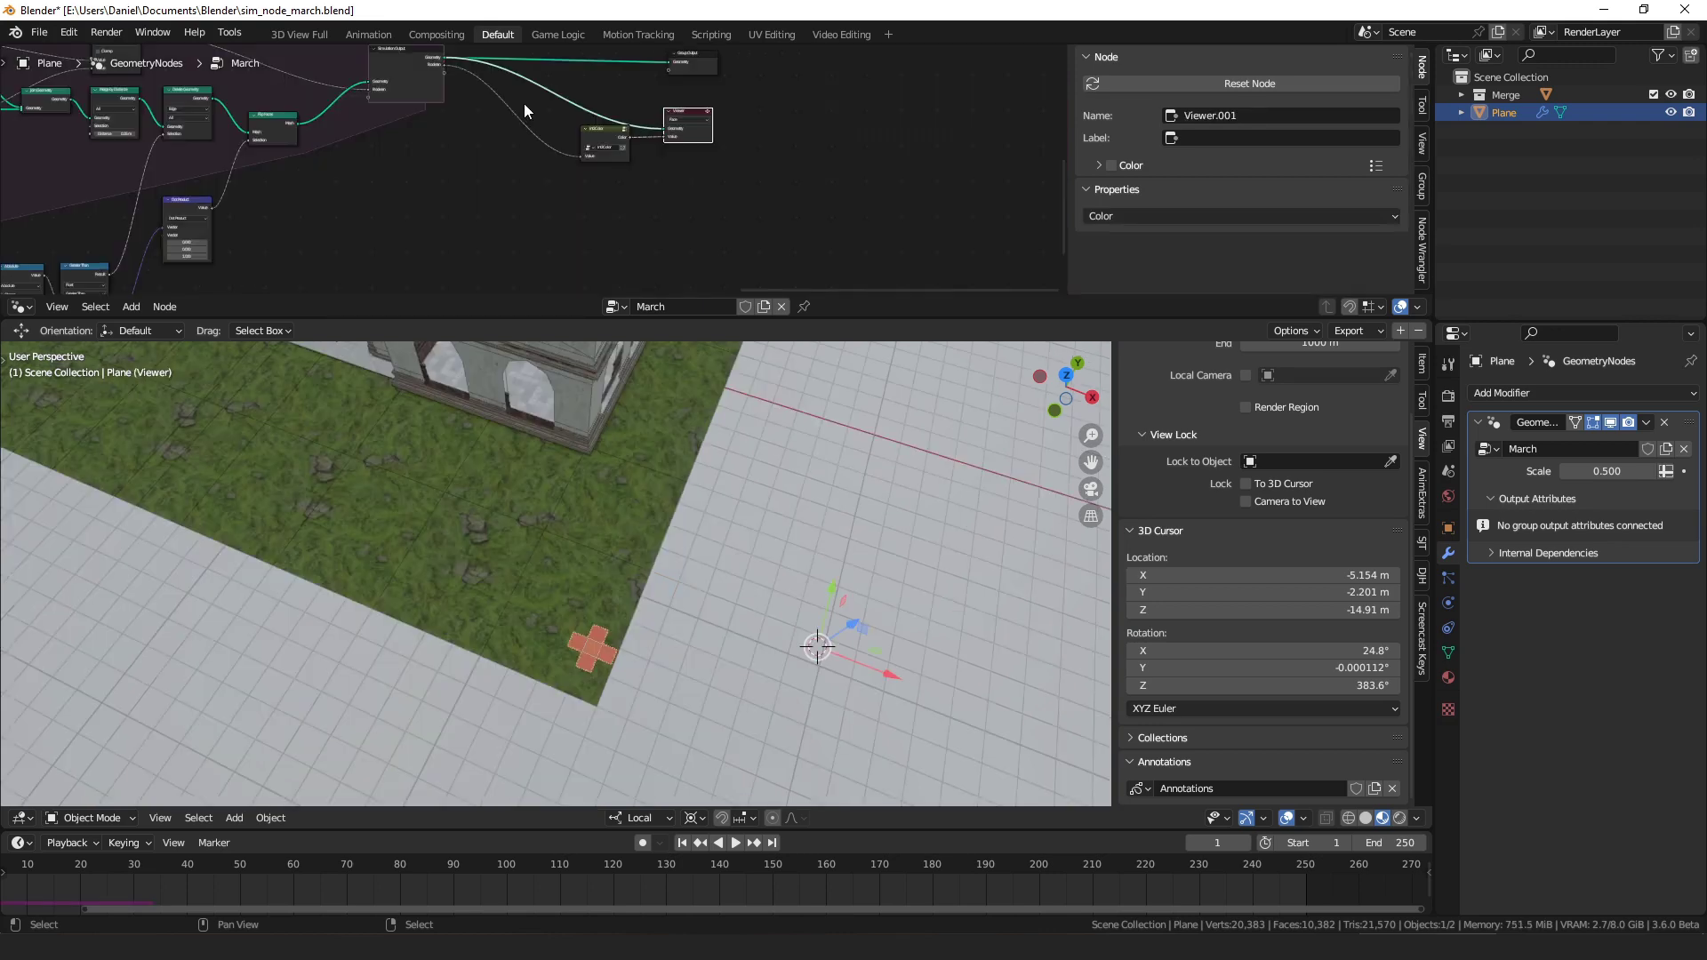
pyautogui.press('space')
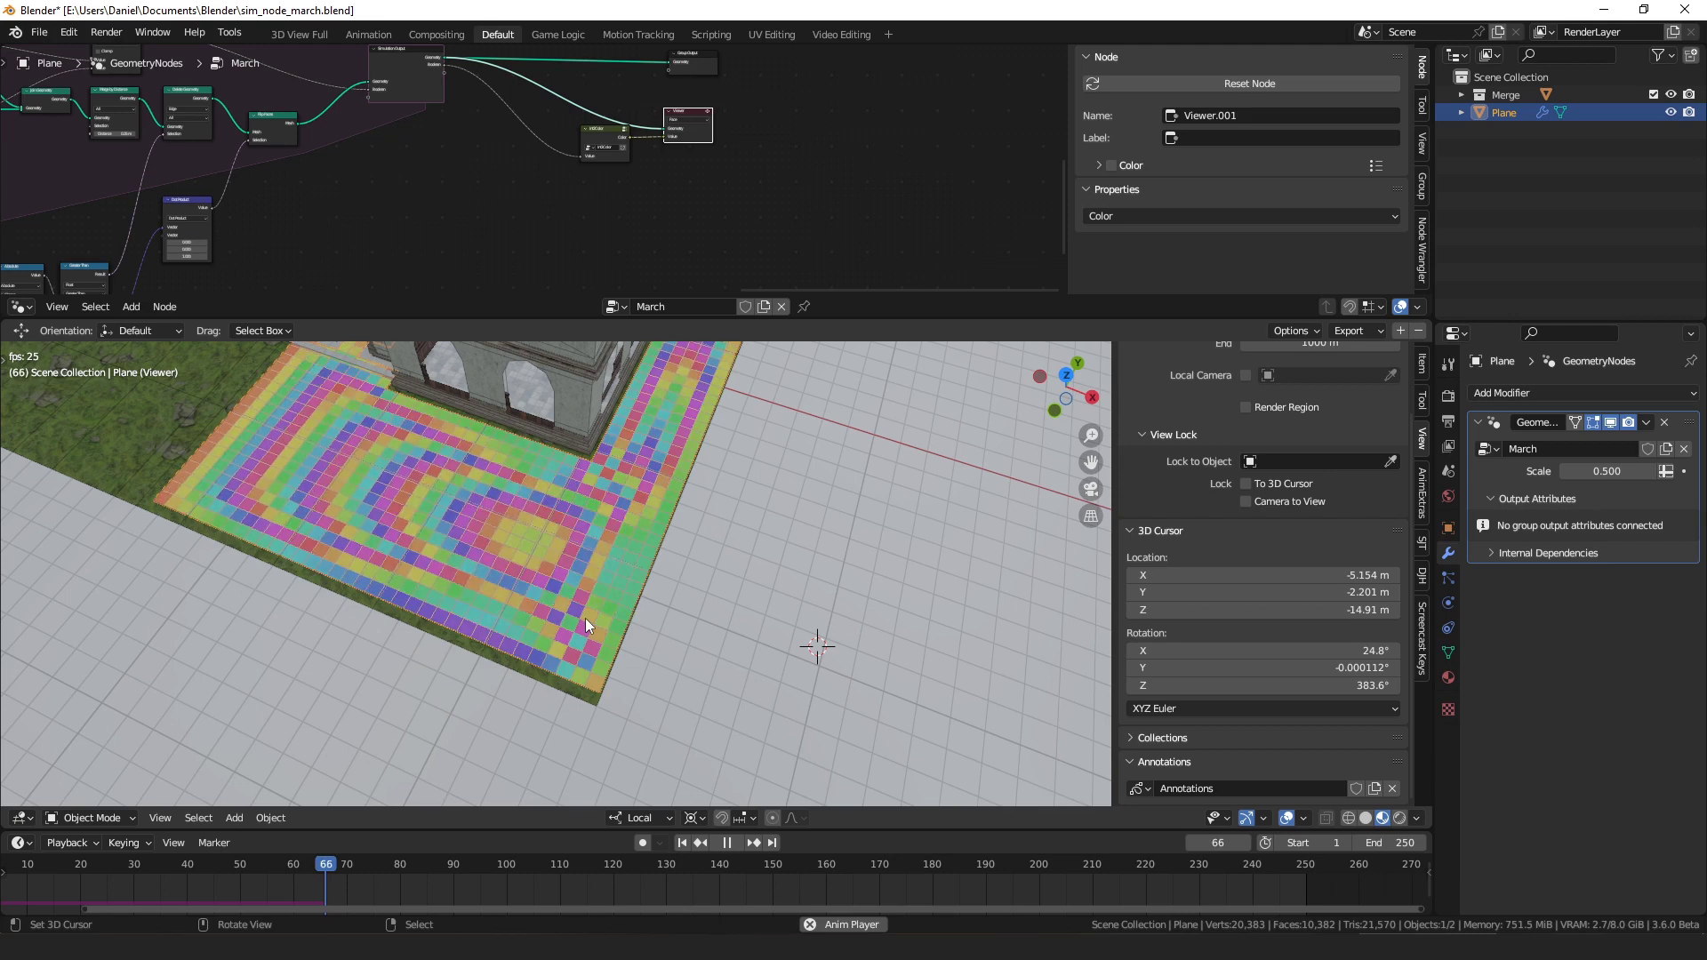
pyautogui.press('space')
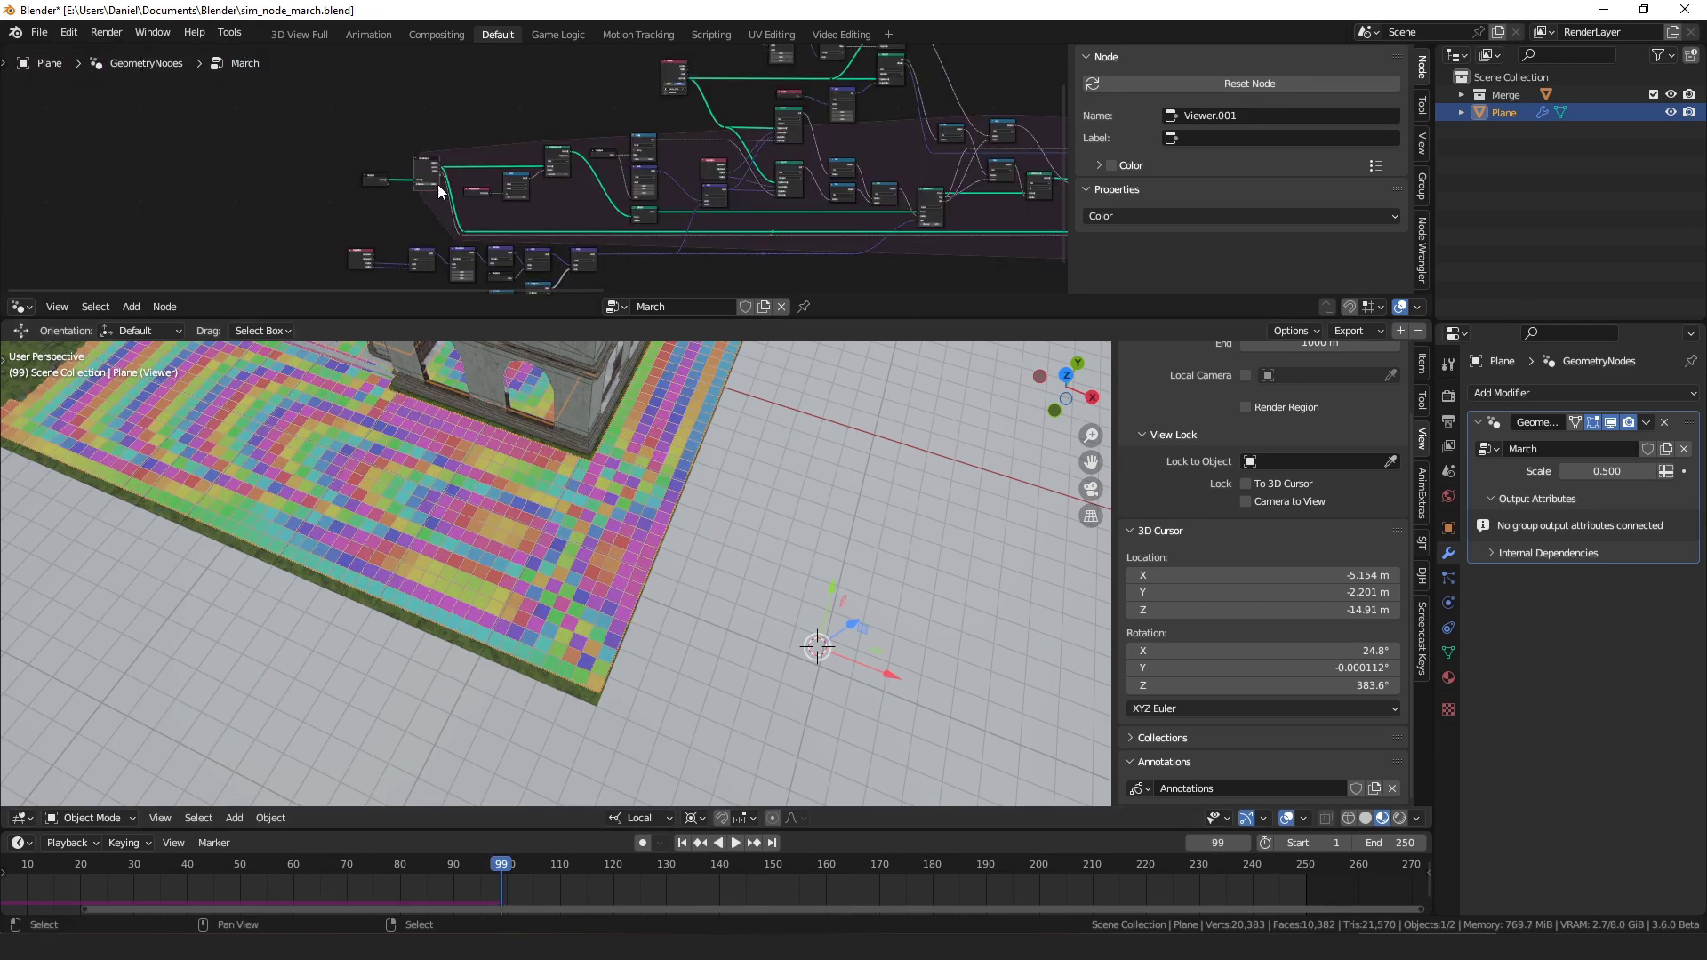
# - Add an Extrude Mesh node fed by the Simulation Input's geometry and set its mode to Edges
pyautogui.scroll(4, 462, 187)
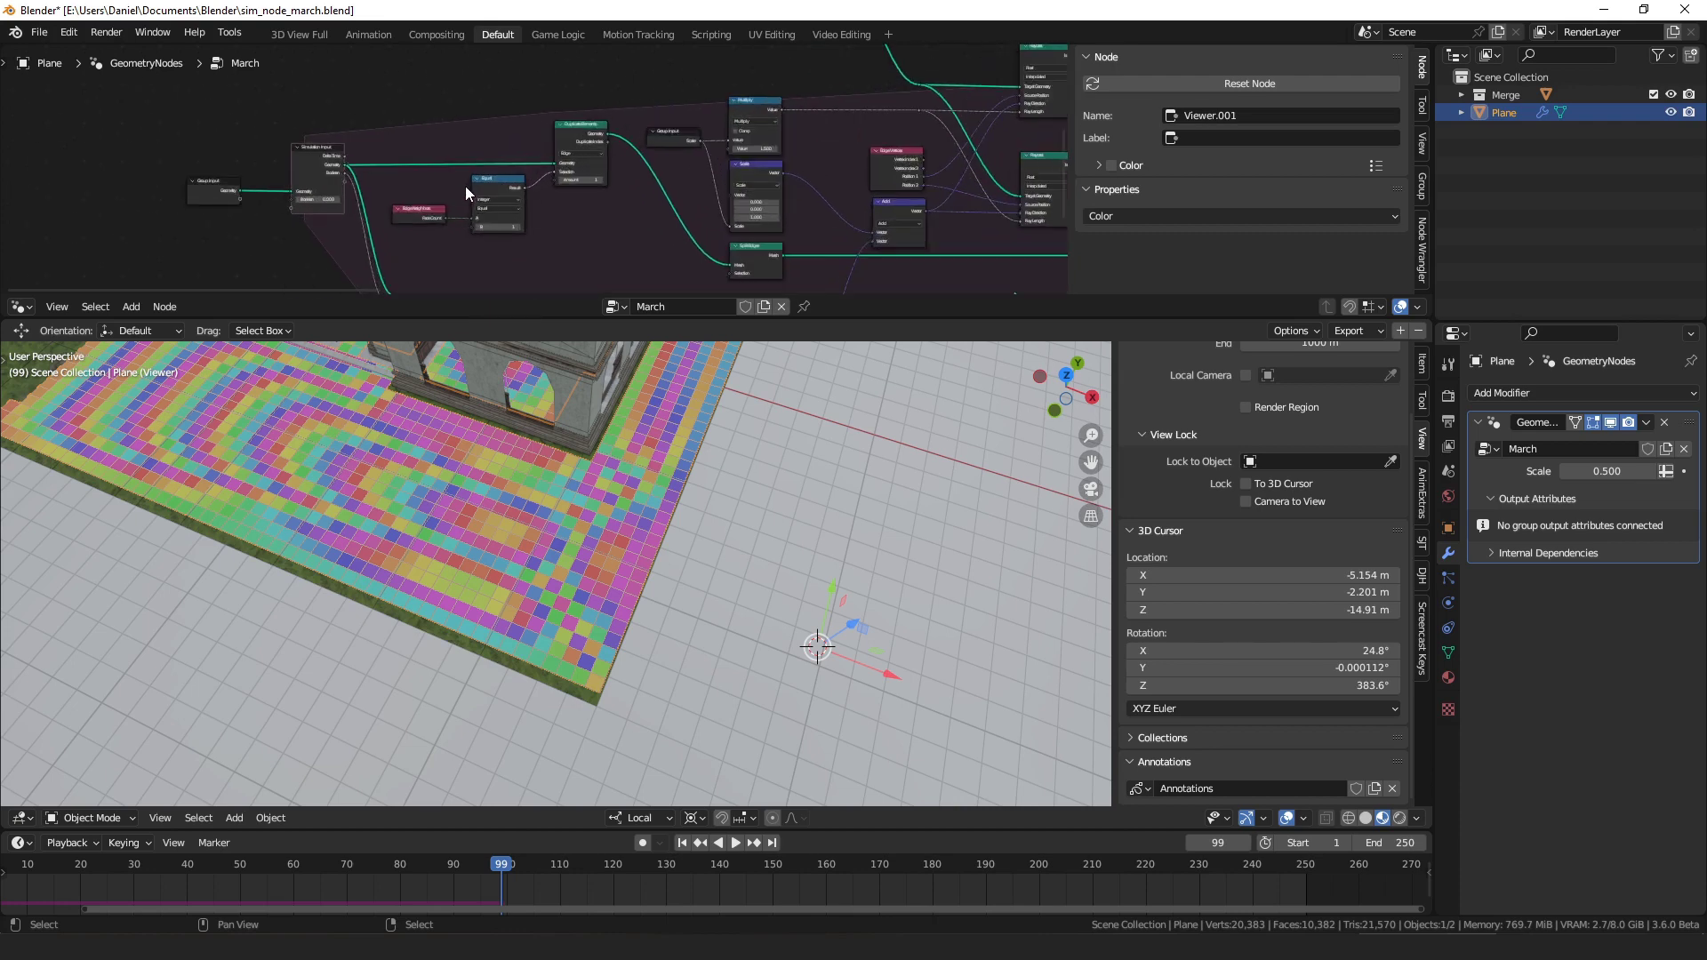
pyautogui.moveTo(462, 184); pyautogui.dragTo(398, 196, button='middle')
pyautogui.scroll(-5, 397, 196)
pyautogui.scroll(4, 582, 160)
pyautogui.moveTo(487, 226); pyautogui.dragTo(660, 75)
pyautogui.write('et')
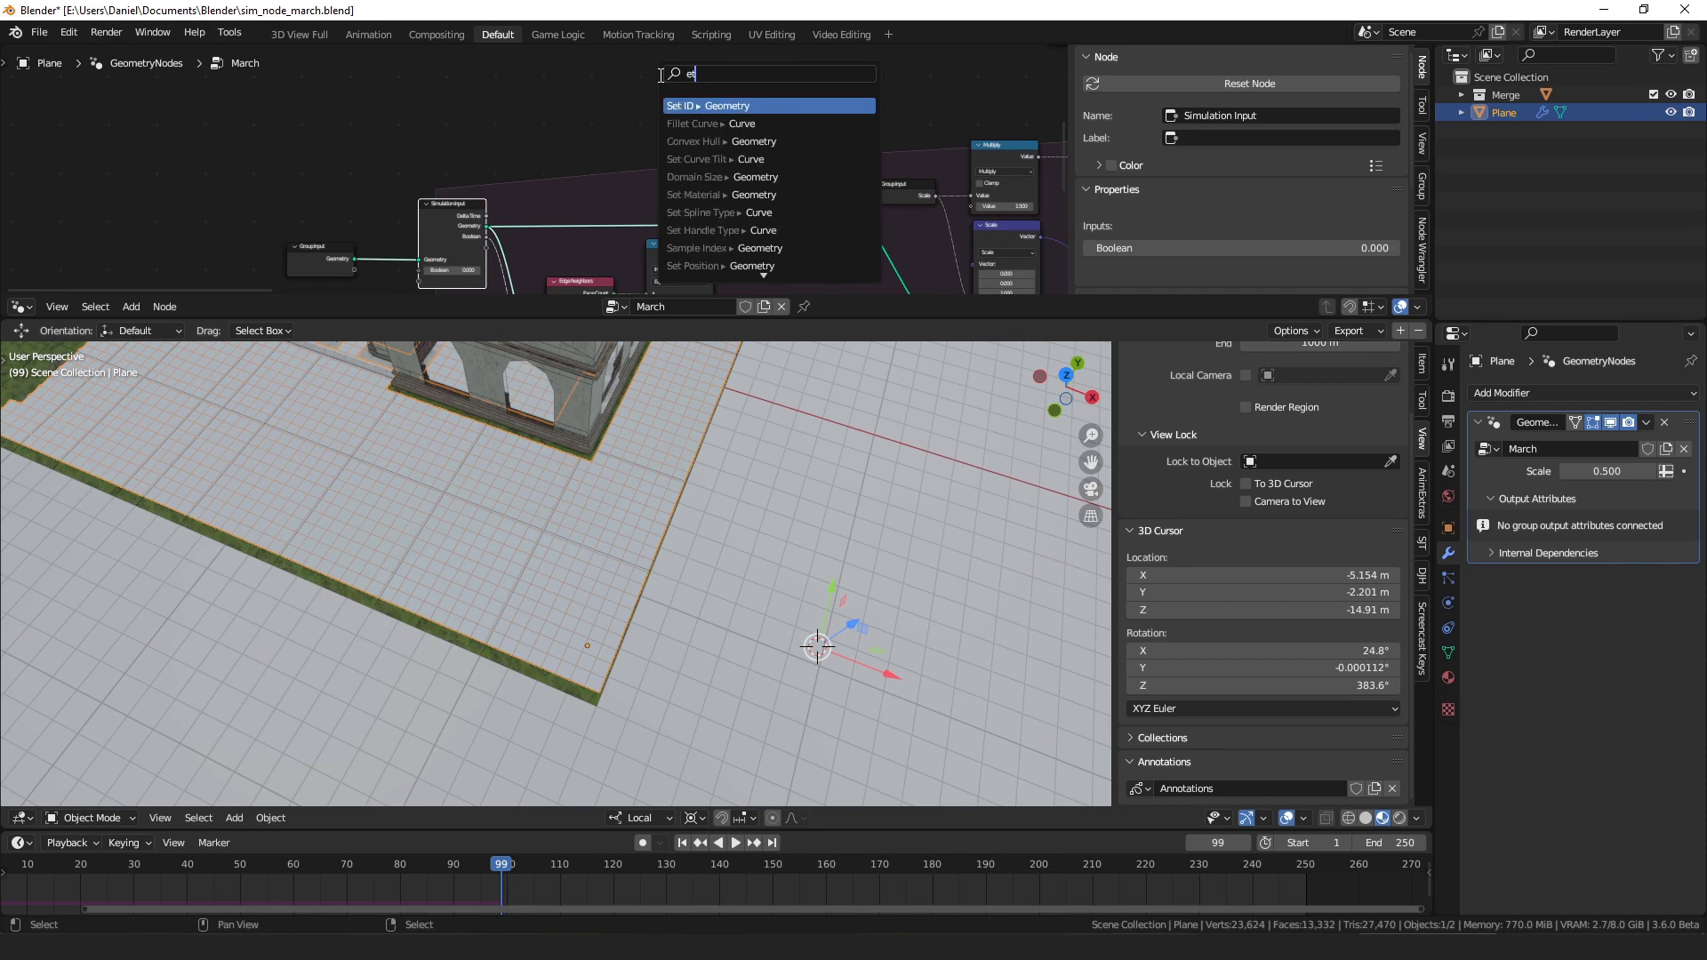
pyautogui.write('rude')
pyautogui.press('Return')
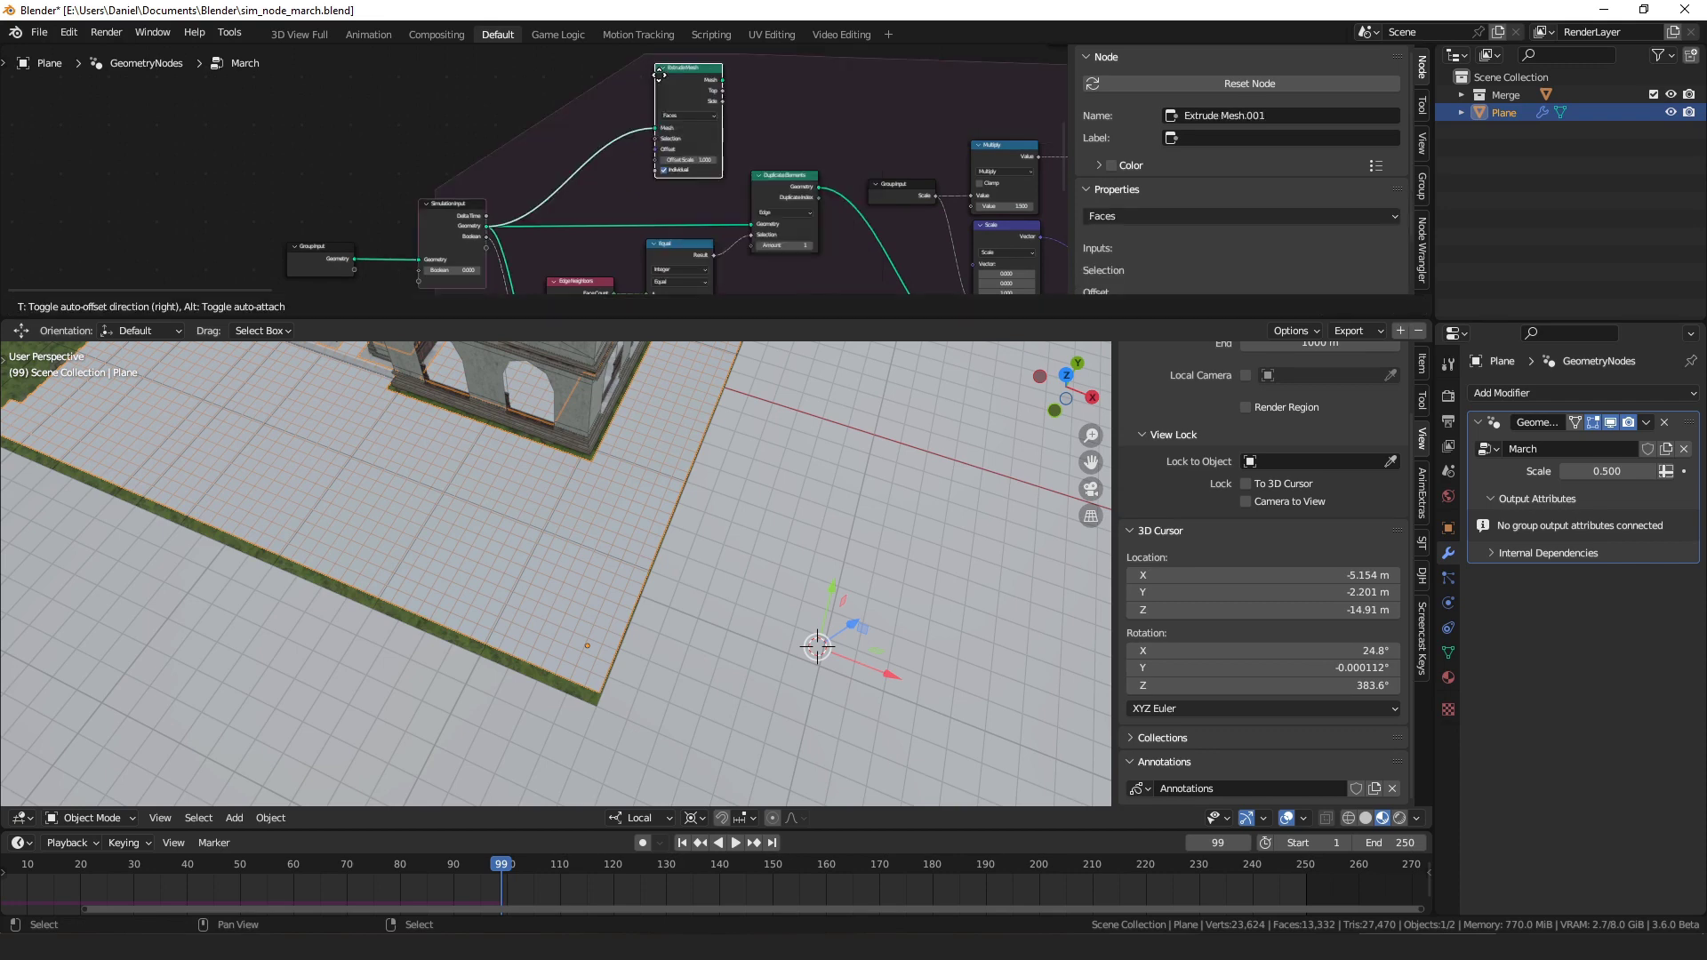
pyautogui.click(602, 44)
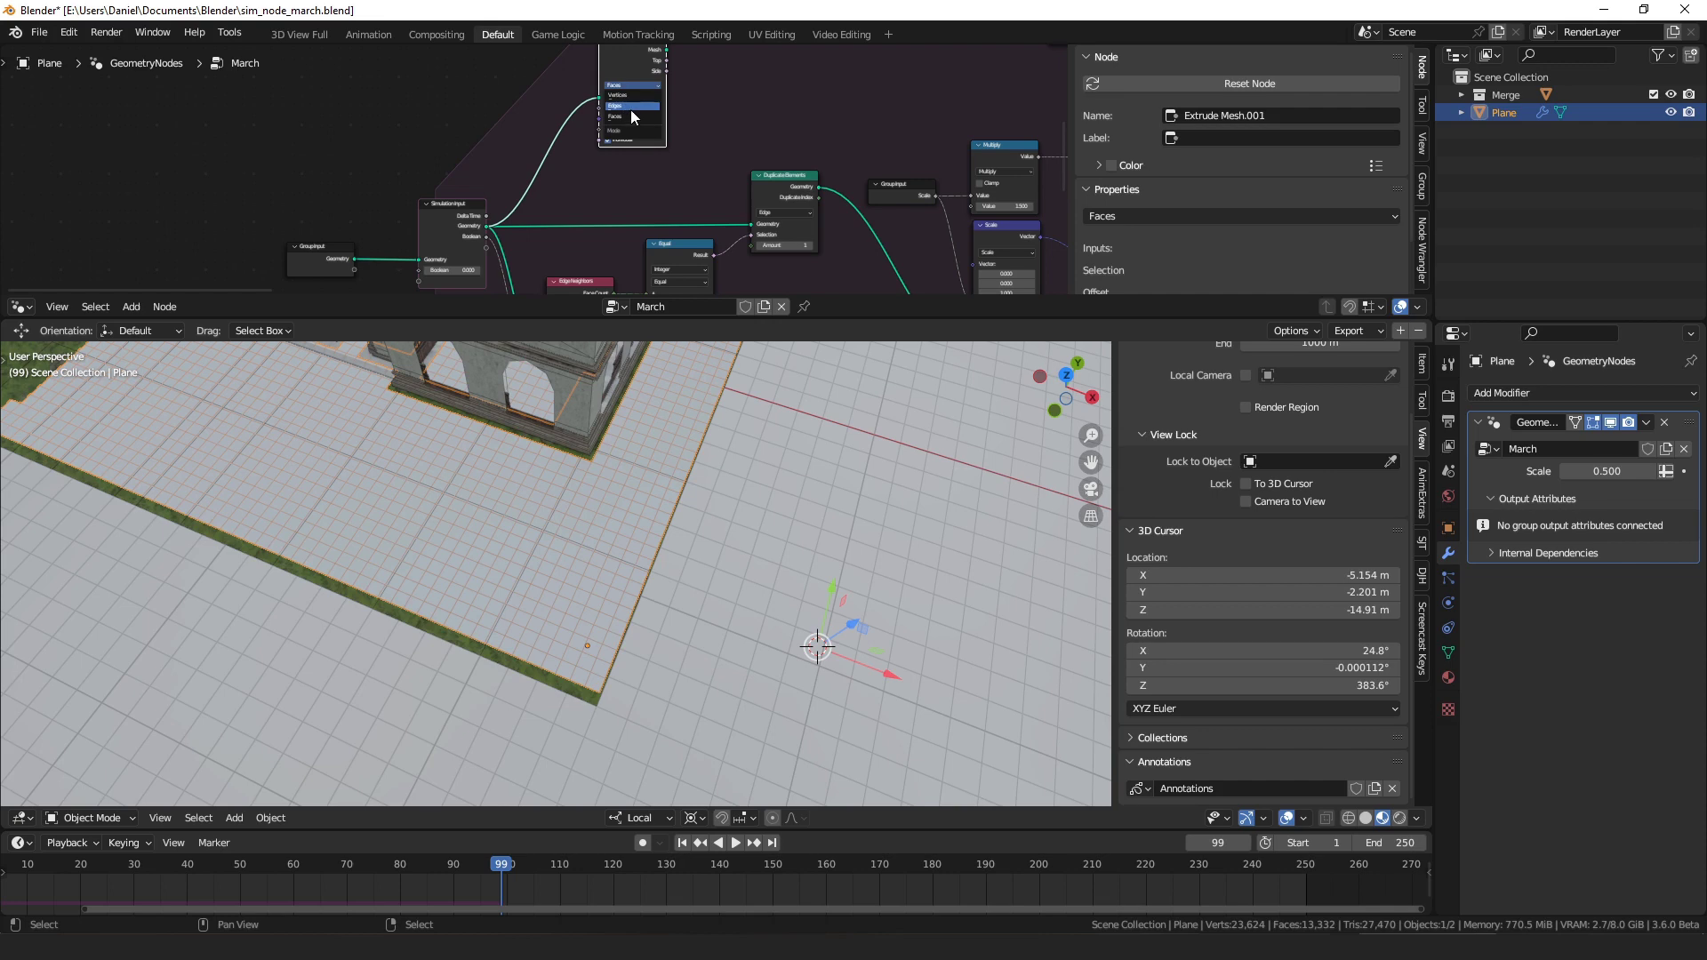
pyautogui.click(632, 107)
# - Return to frame 1 and connect the computed direction vector to the Offset of the new Extrude Mesh node
pyautogui.scroll(3, 626, 113)
pyautogui.hotkey('shift', 'Left')
pyautogui.scroll(-4, 615, 204)
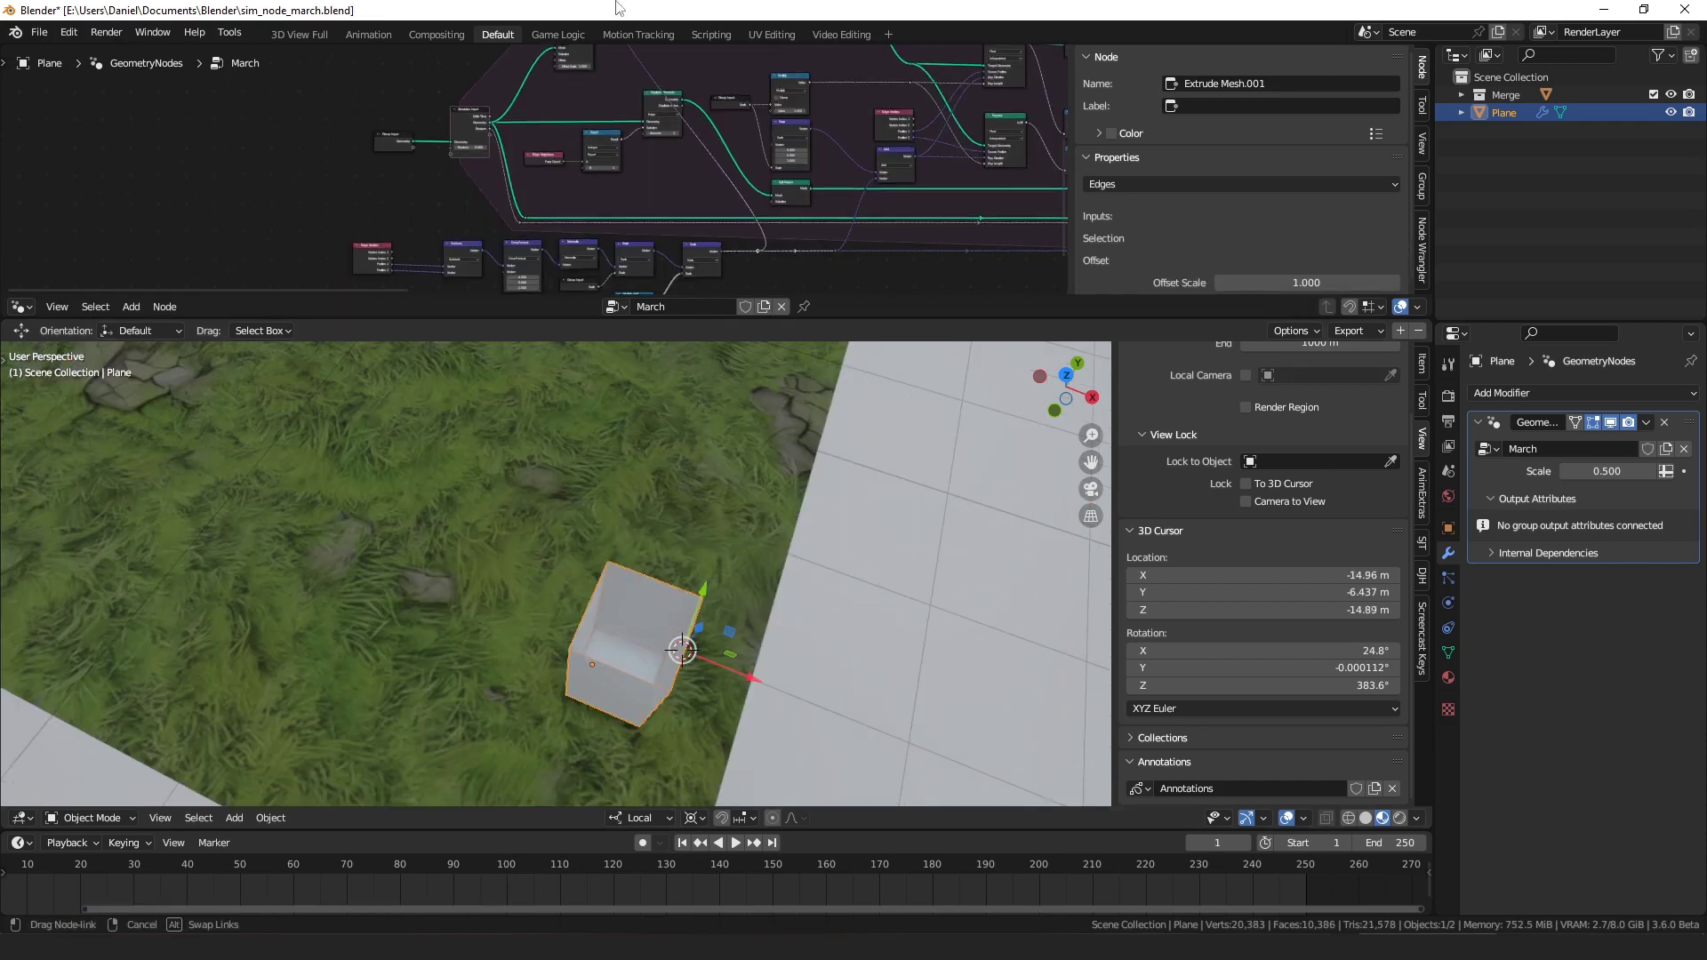
pyautogui.moveTo(548, 112); pyautogui.dragTo(561, 108)
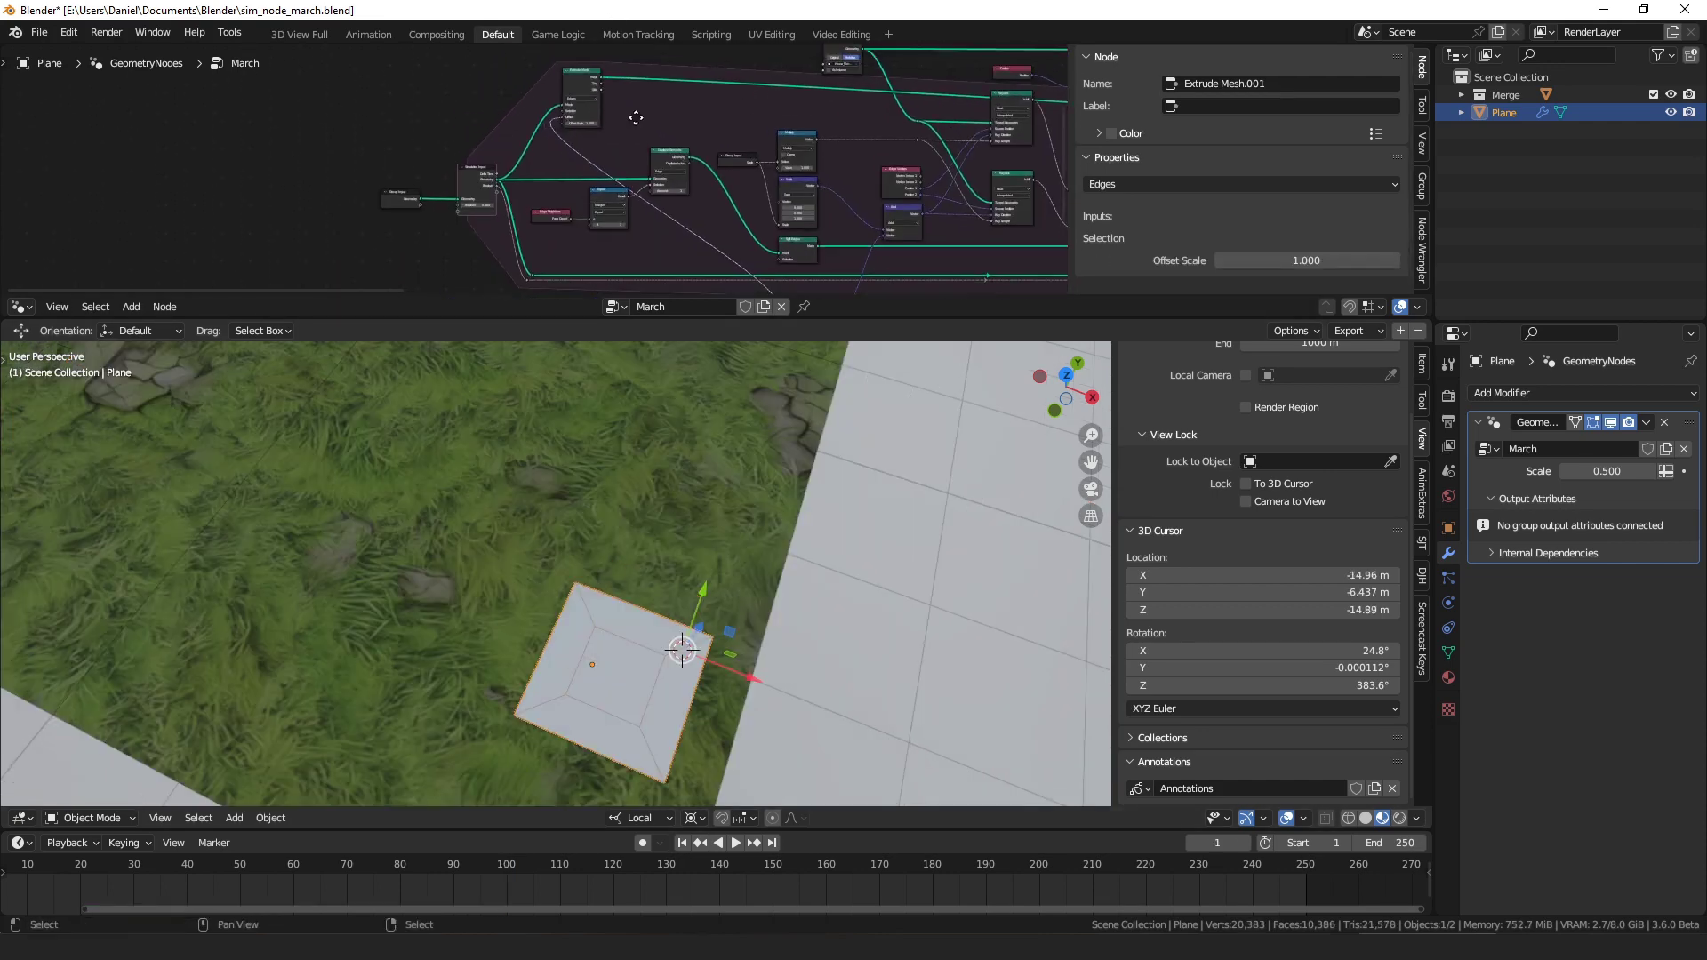
pyautogui.scroll(5, 669, 646)
pyautogui.scroll(-5, 634, 563)
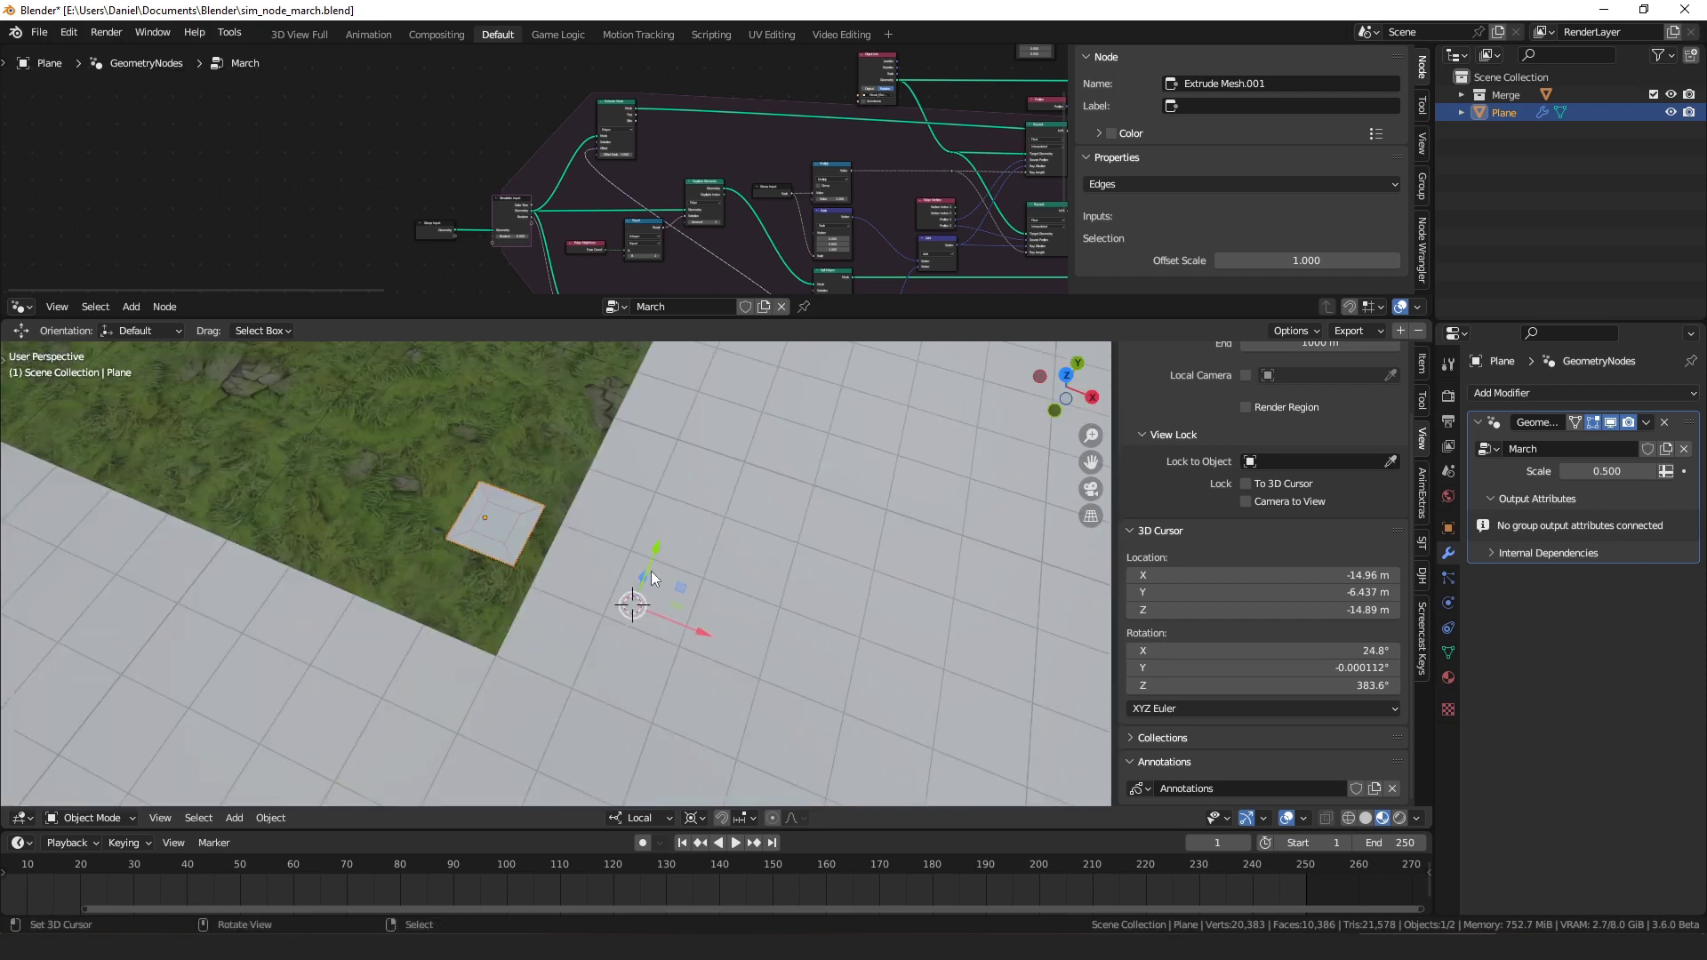
# - Annotate two adjoining inner edges and their shared corner on the extruded plane
pyautogui.scroll(3, 585, 547)
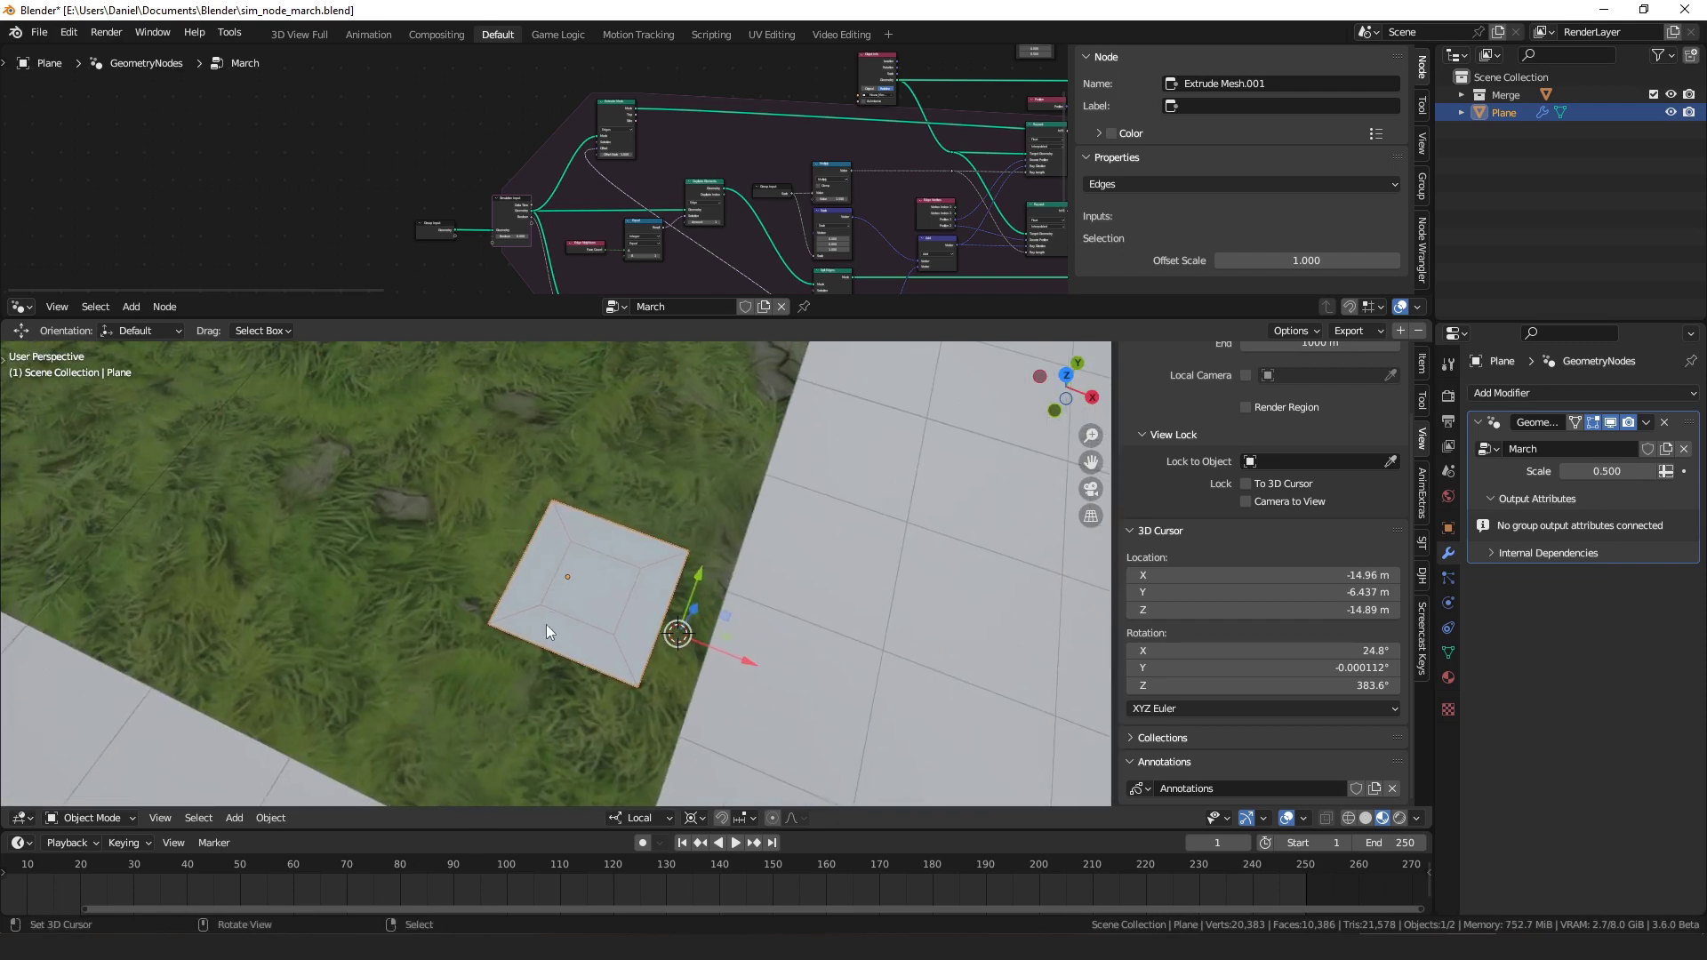
pyautogui.hotkey('ctrl', 'space')
pyautogui.scroll(2, 643, 532)
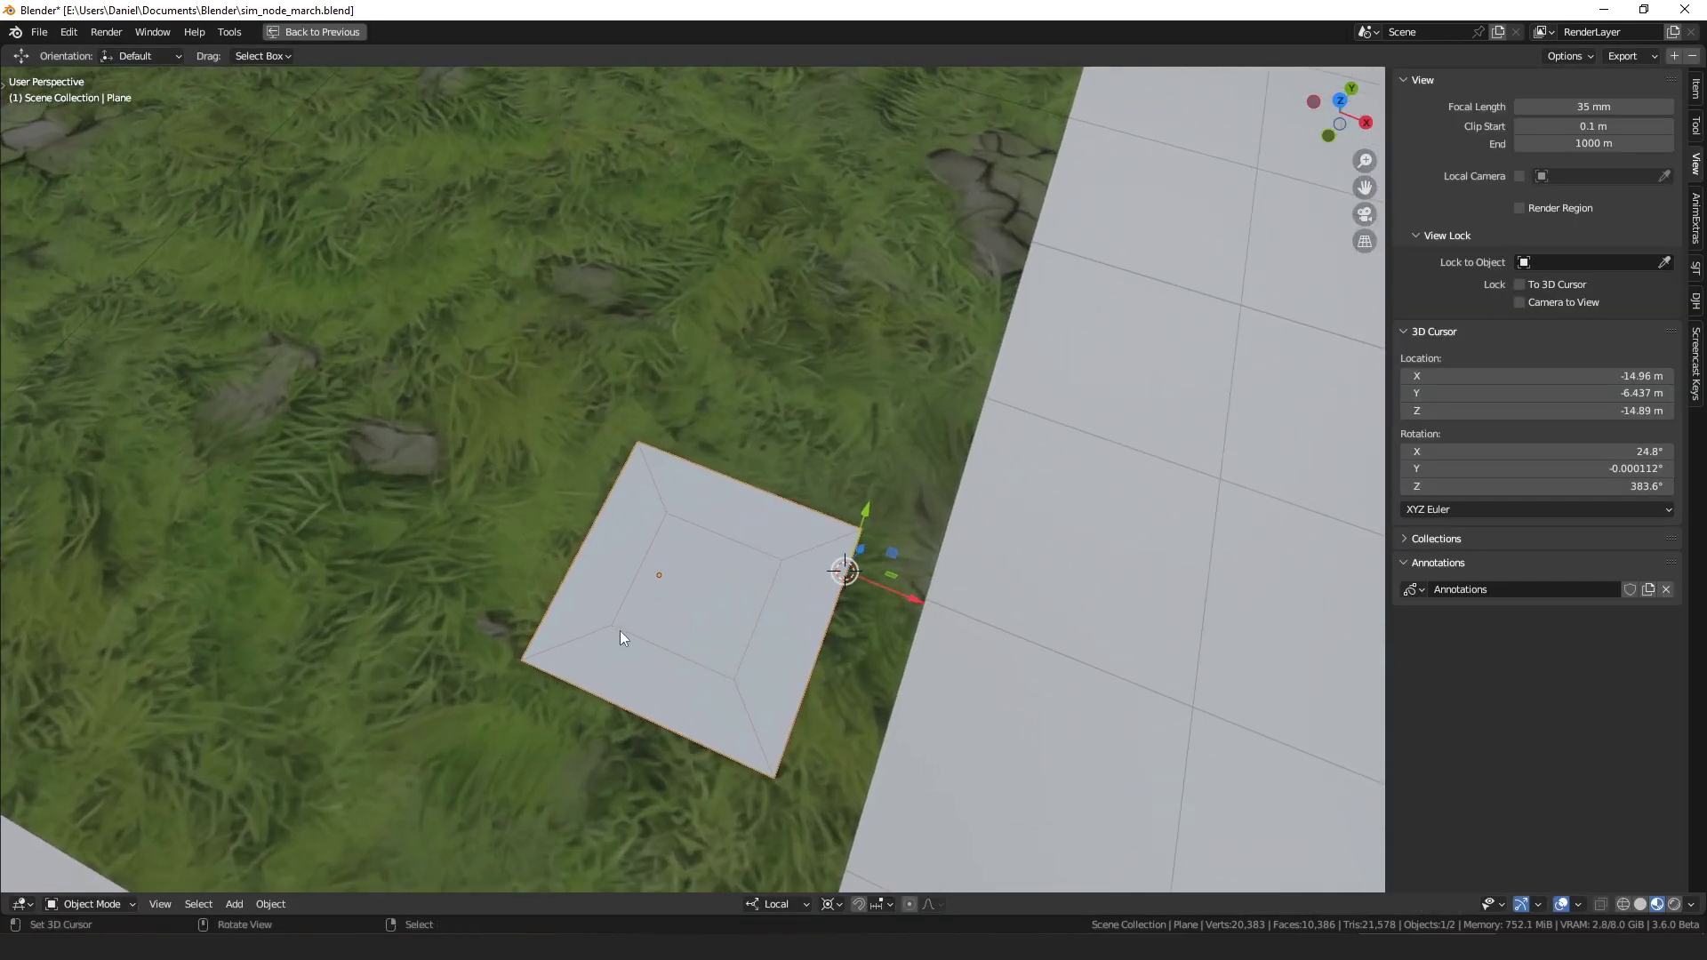
pyautogui.moveTo(613, 622); pyautogui.dragTo(669, 520)
pyautogui.moveTo(663, 634); pyautogui.dragTo(722, 667)
pyautogui.moveTo(613, 623); pyautogui.dragTo(610, 626)
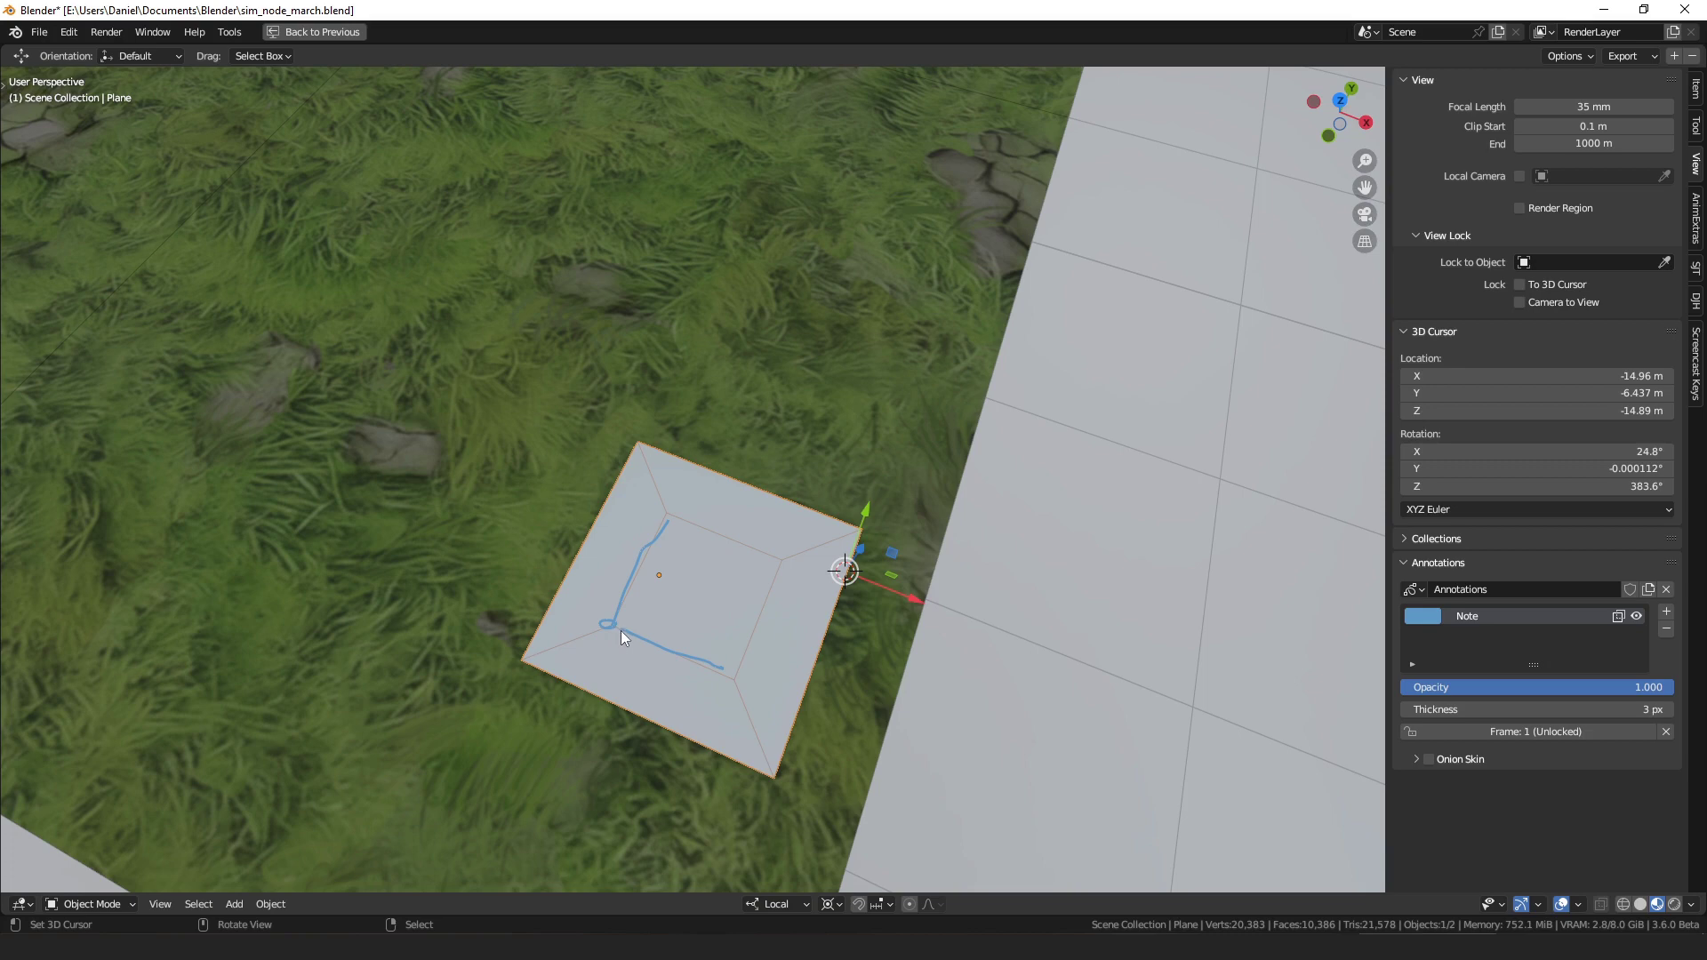
pyautogui.moveTo(610, 630)
pyautogui.mouseDown()
pyautogui.moveTo(598, 660)
pyautogui.moveTo(576, 617)
pyautogui.moveTo(601, 659)
pyautogui.mouseUp()
# - Erase the annotations and delete the new Extrude Mesh node
pyautogui.hotkey('ctrl', 'space')
pyautogui.scroll(-2, 1421, 591)
pyautogui.click(1423, 578)
pyautogui.click(1422, 439)
pyautogui.moveTo(669, 214)
pyautogui.mouseDown(button='middle')
pyautogui.moveTo(638, 192)
pyautogui.moveTo(557, 189)
pyautogui.mouseUp(button='middle')
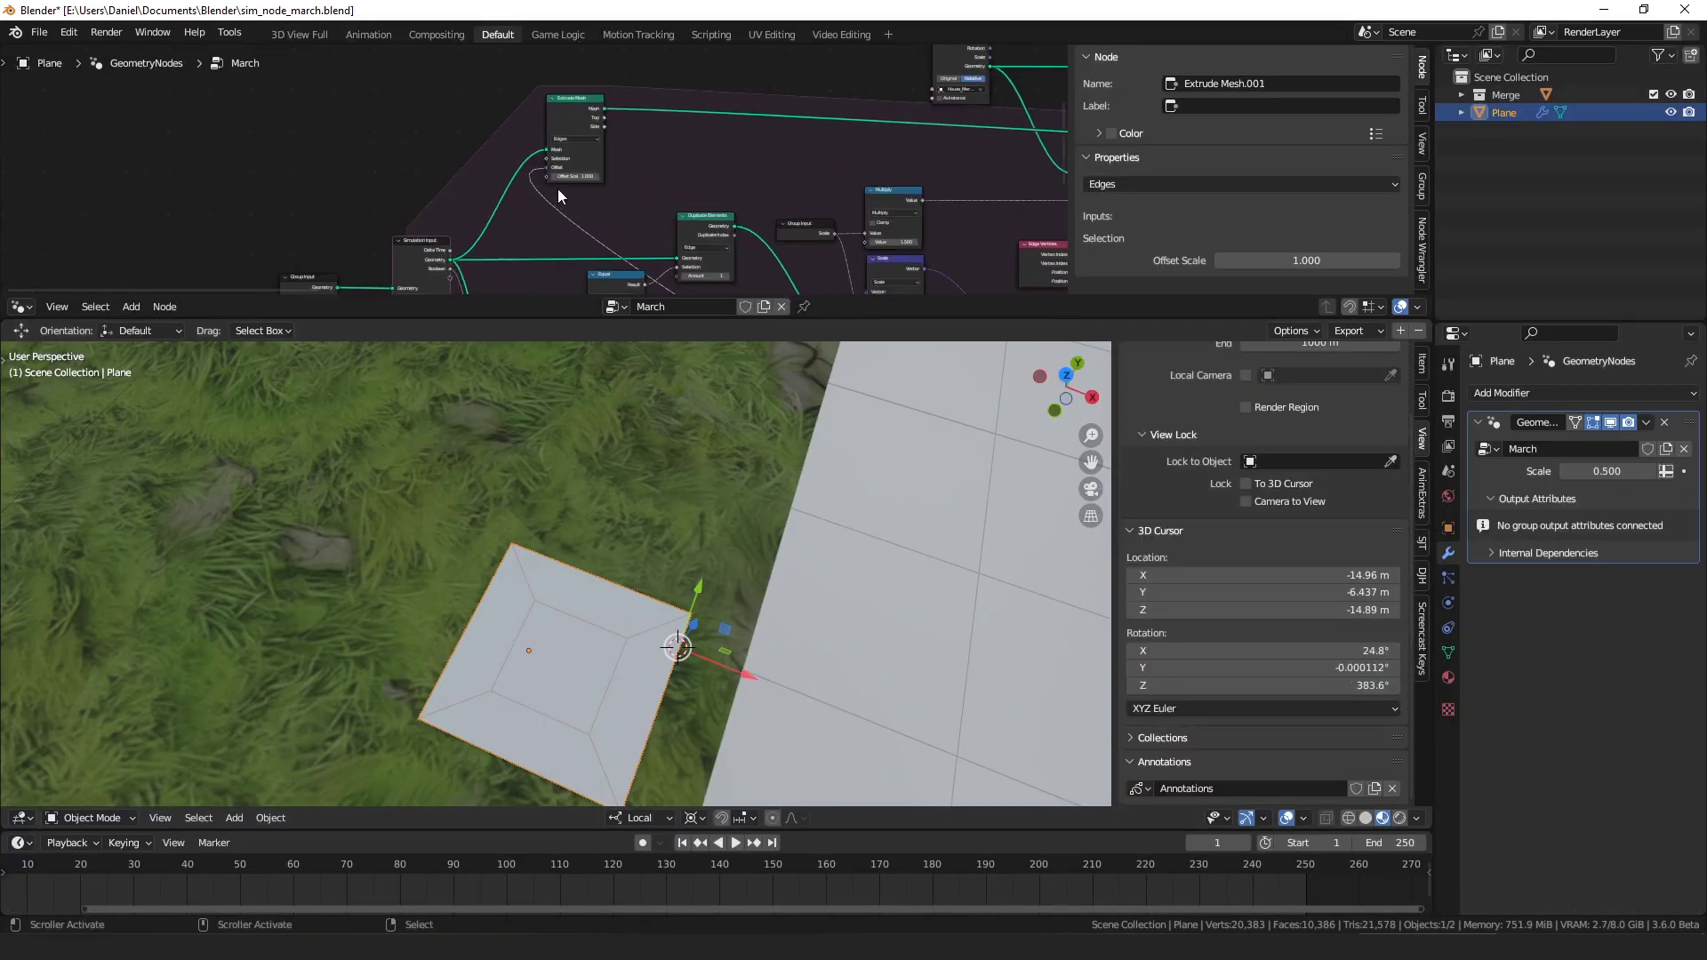
pyautogui.press('x')
# - Nudge the Edge Neighbors and Equal nodes slightly and preview the output of the Duplicate Elements node
pyautogui.scroll(2, 634, 118)
pyautogui.scroll(2, 634, 118)
pyautogui.moveTo(601, 121); pyautogui.dragTo(599, 124)
pyautogui.click(359, 249)
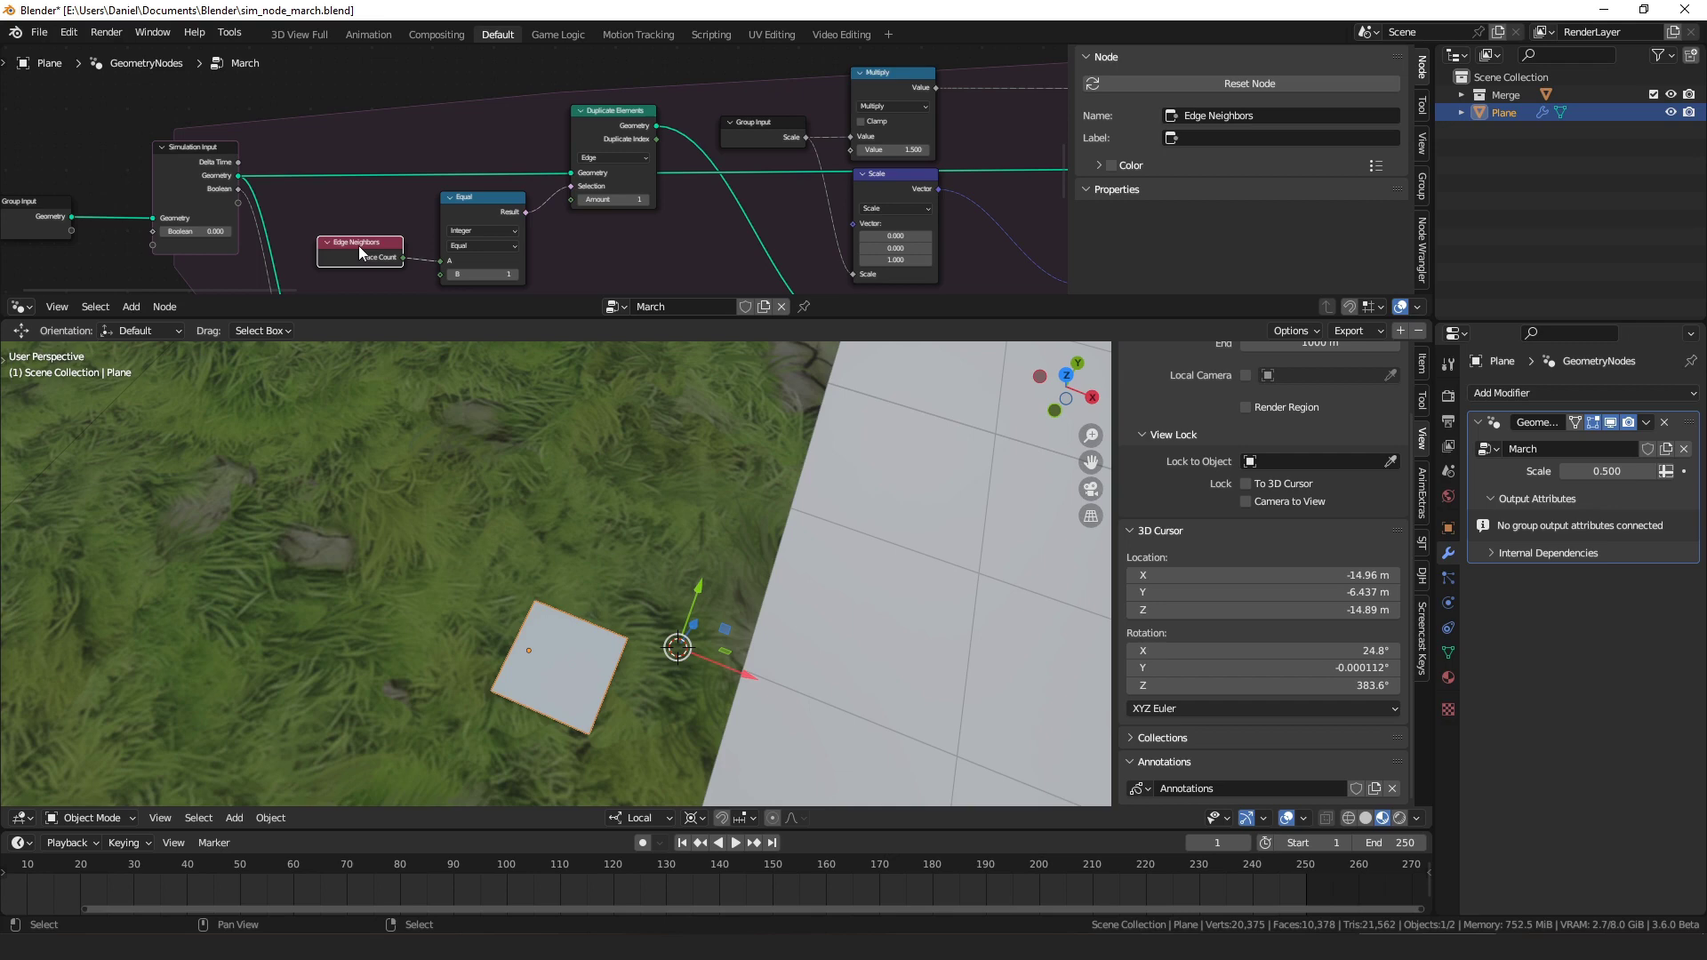
pyautogui.moveTo(360, 236); pyautogui.dragTo(357, 216)
pyautogui.moveTo(460, 211); pyautogui.dragTo(450, 219)
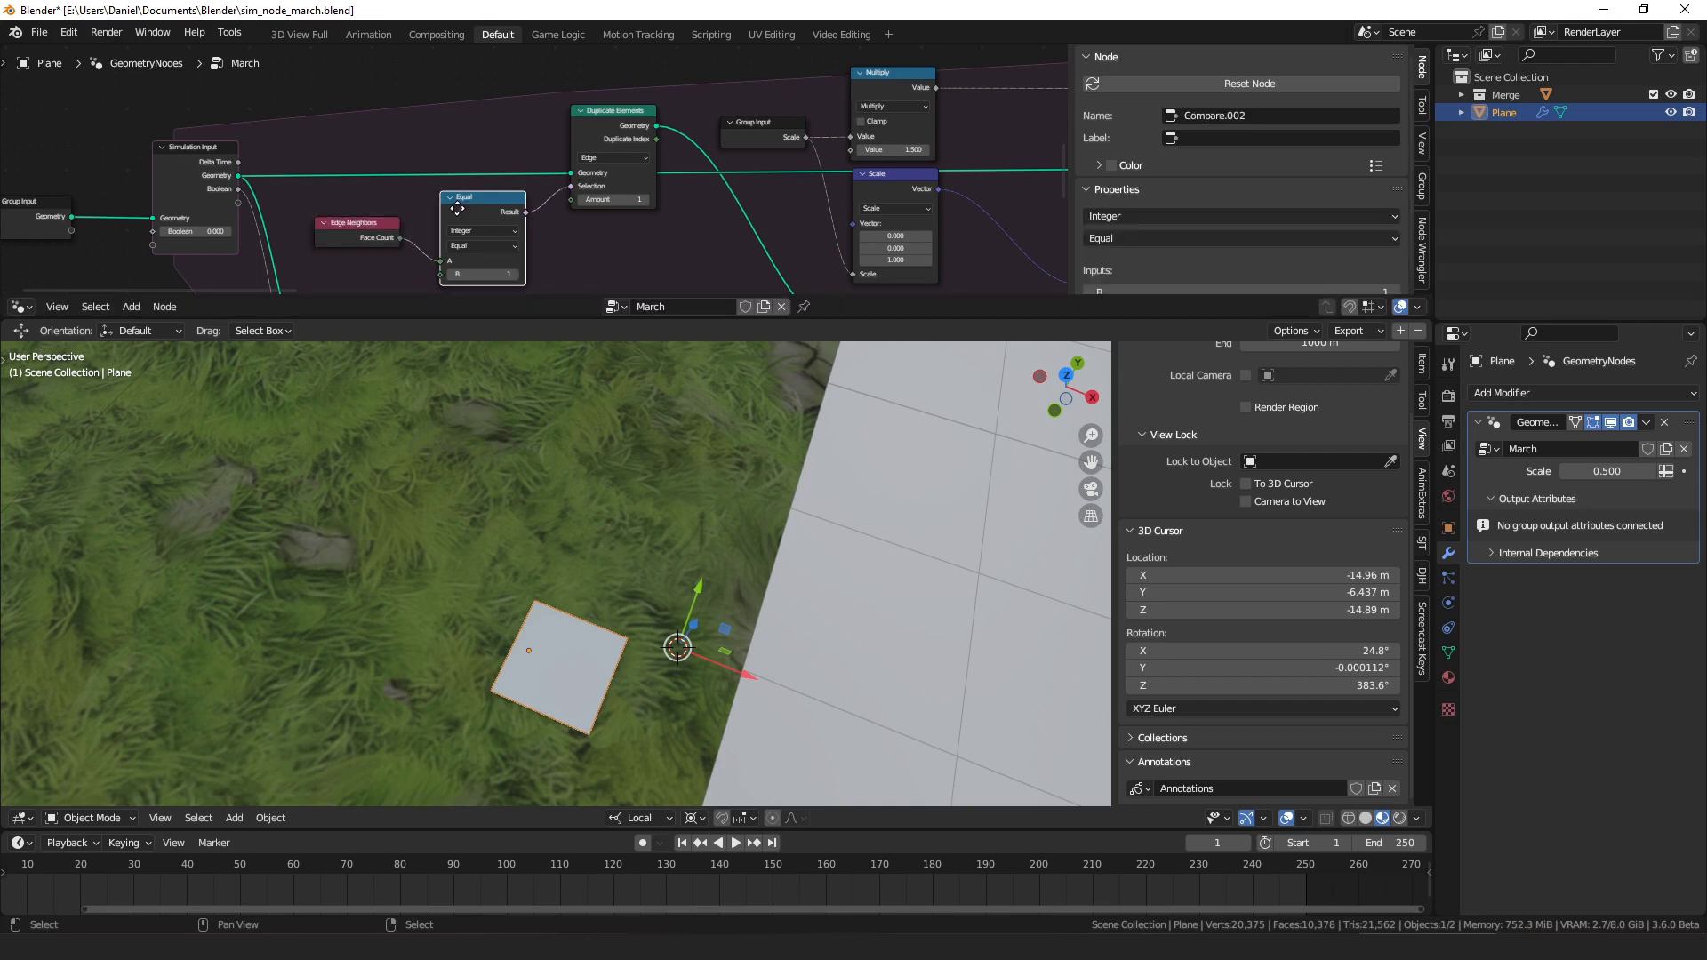
pyautogui.moveTo(611, 114); pyautogui.dragTo(617, 115)
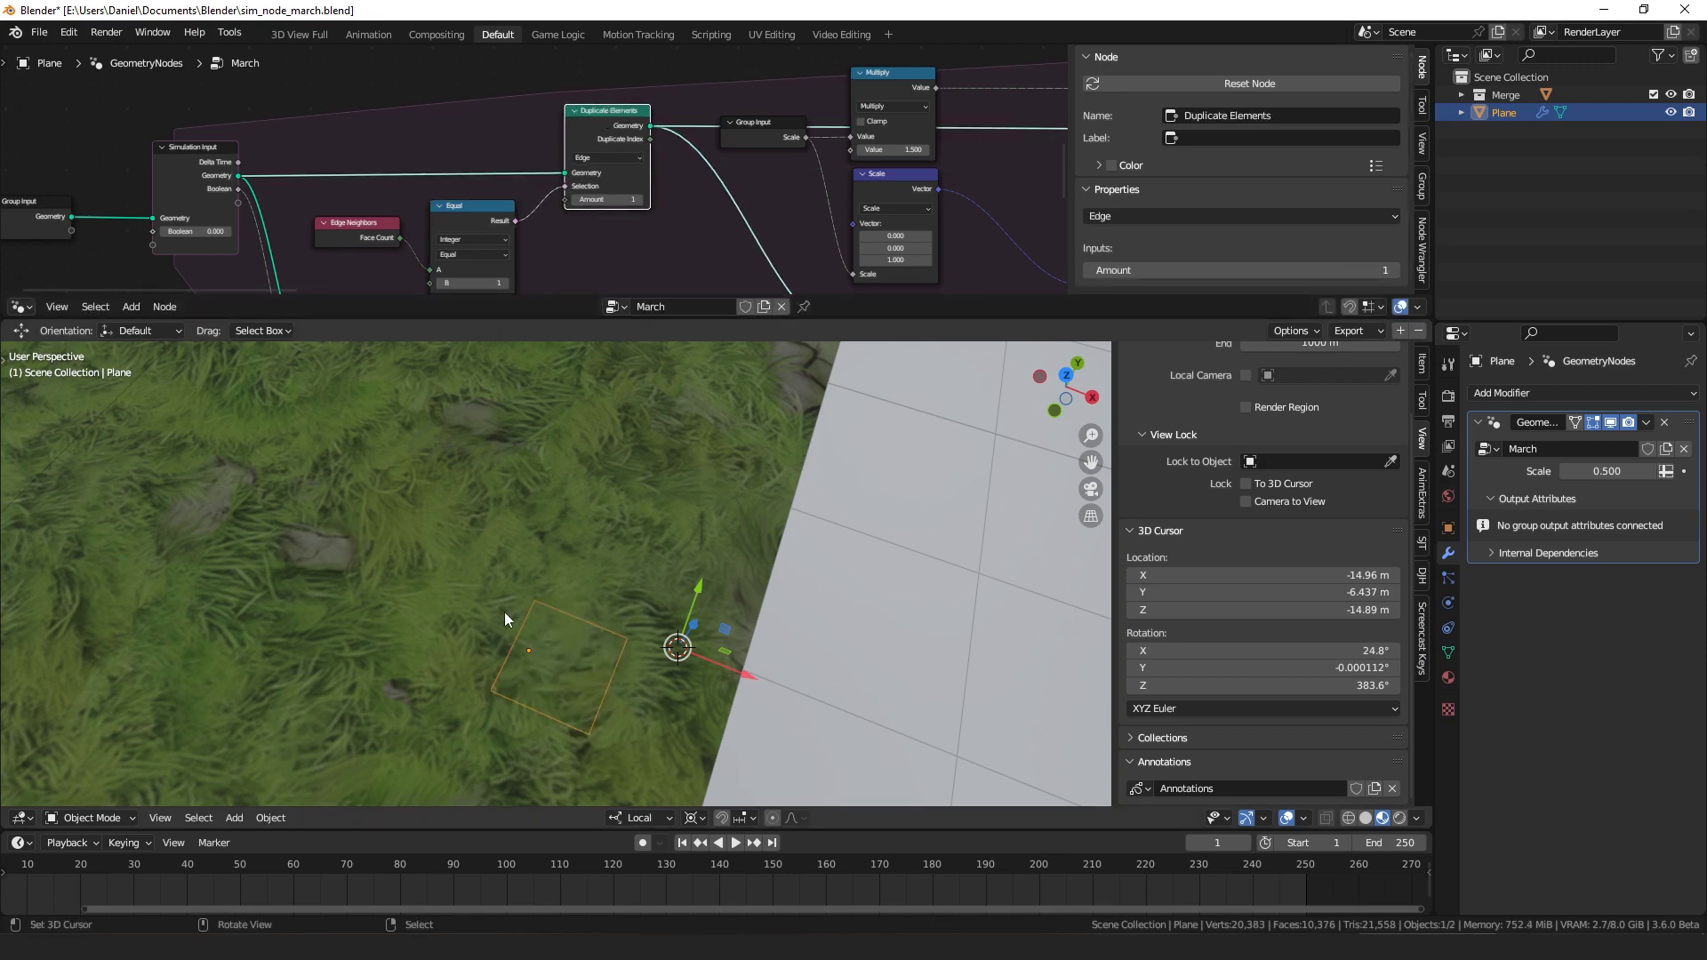
pyautogui.moveTo(685, 178); pyautogui.dragTo(624, 188, button='middle')
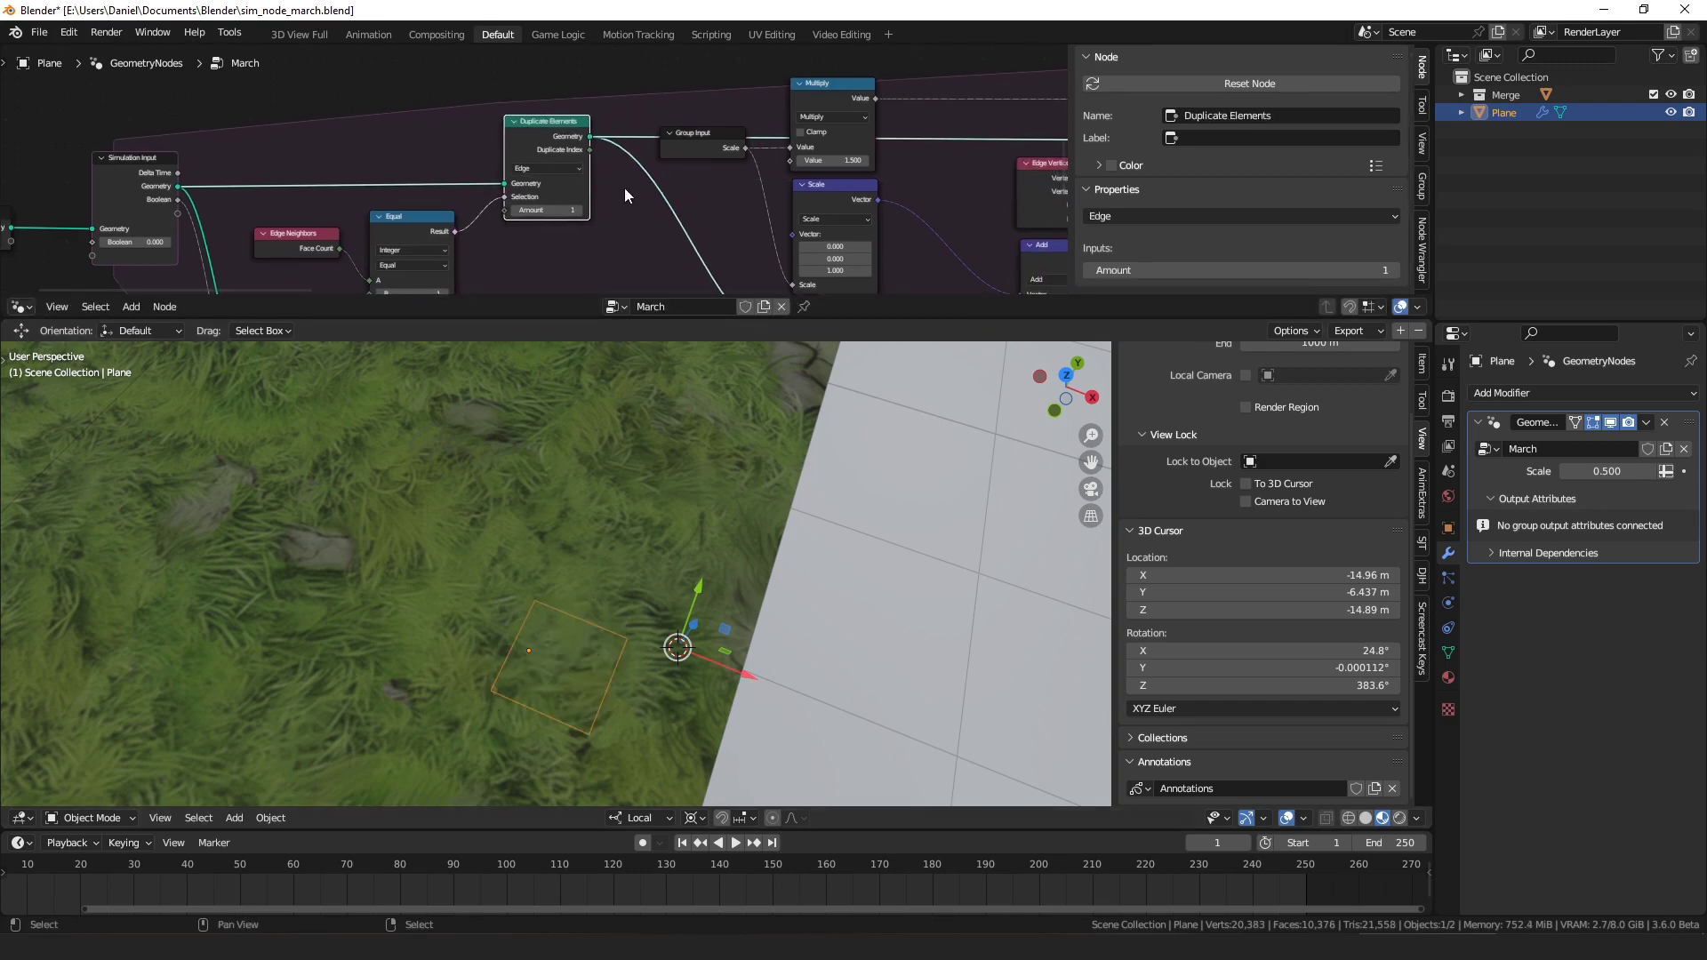
# - Preview the output of the Split Edges node and of the Extrude Mesh node that follows it
pyautogui.moveTo(552, 145); pyautogui.dragTo(643, 184, button='middle')
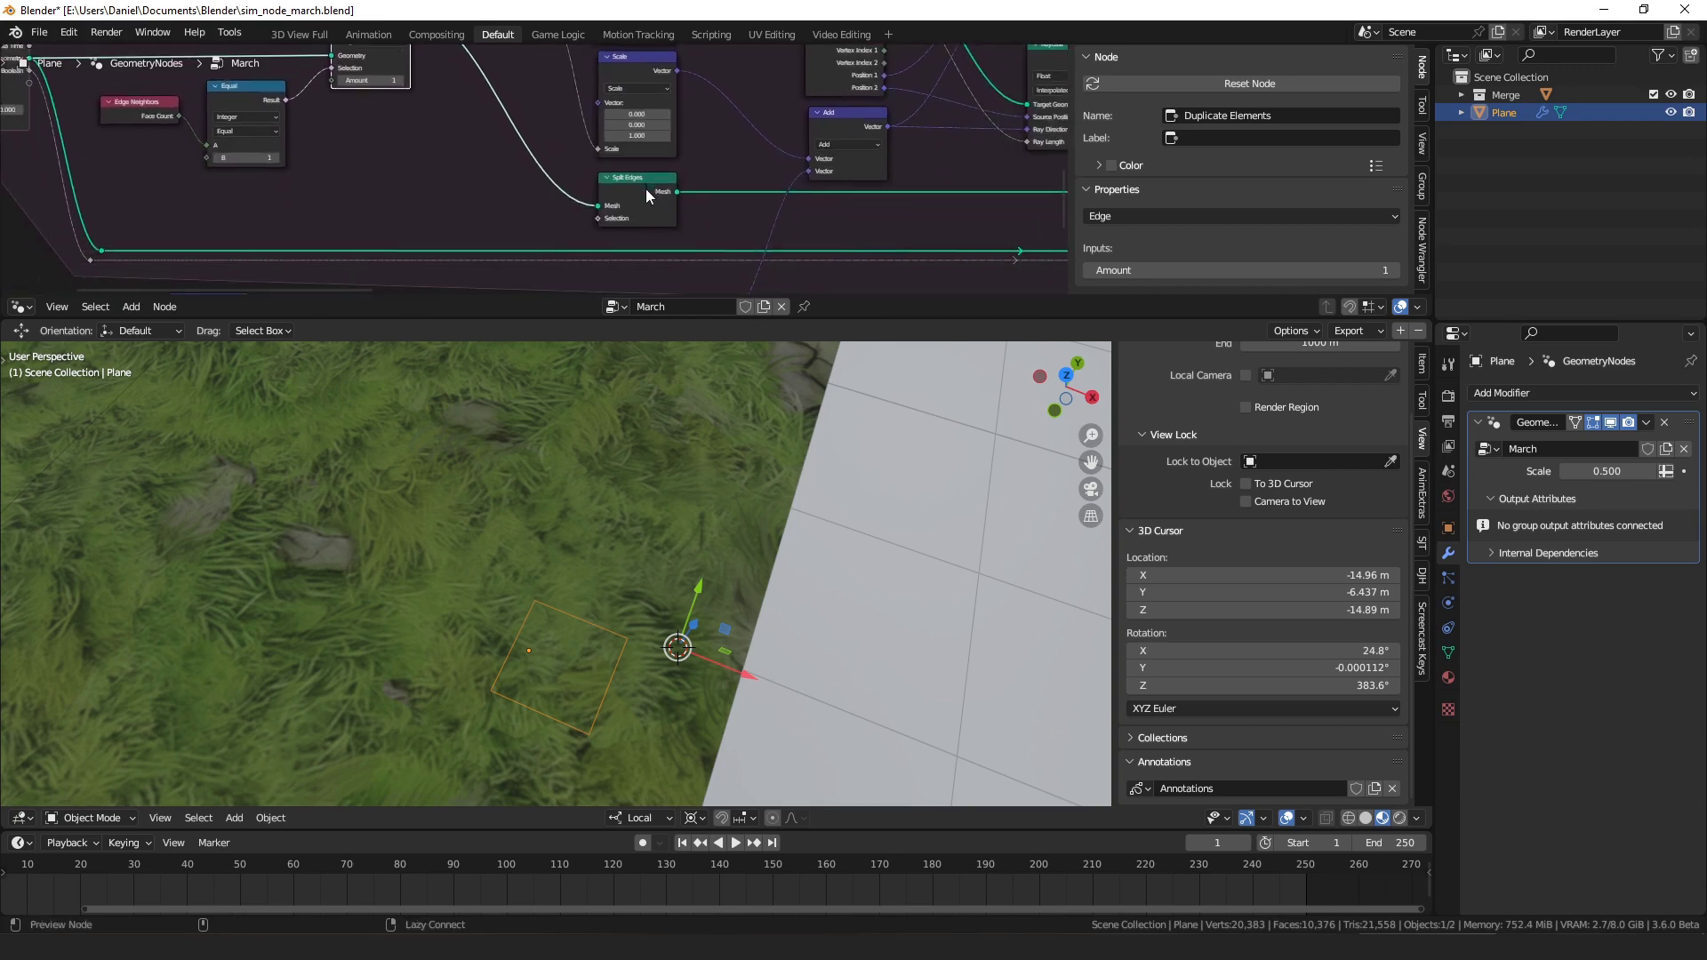
pyautogui.click(645, 188)
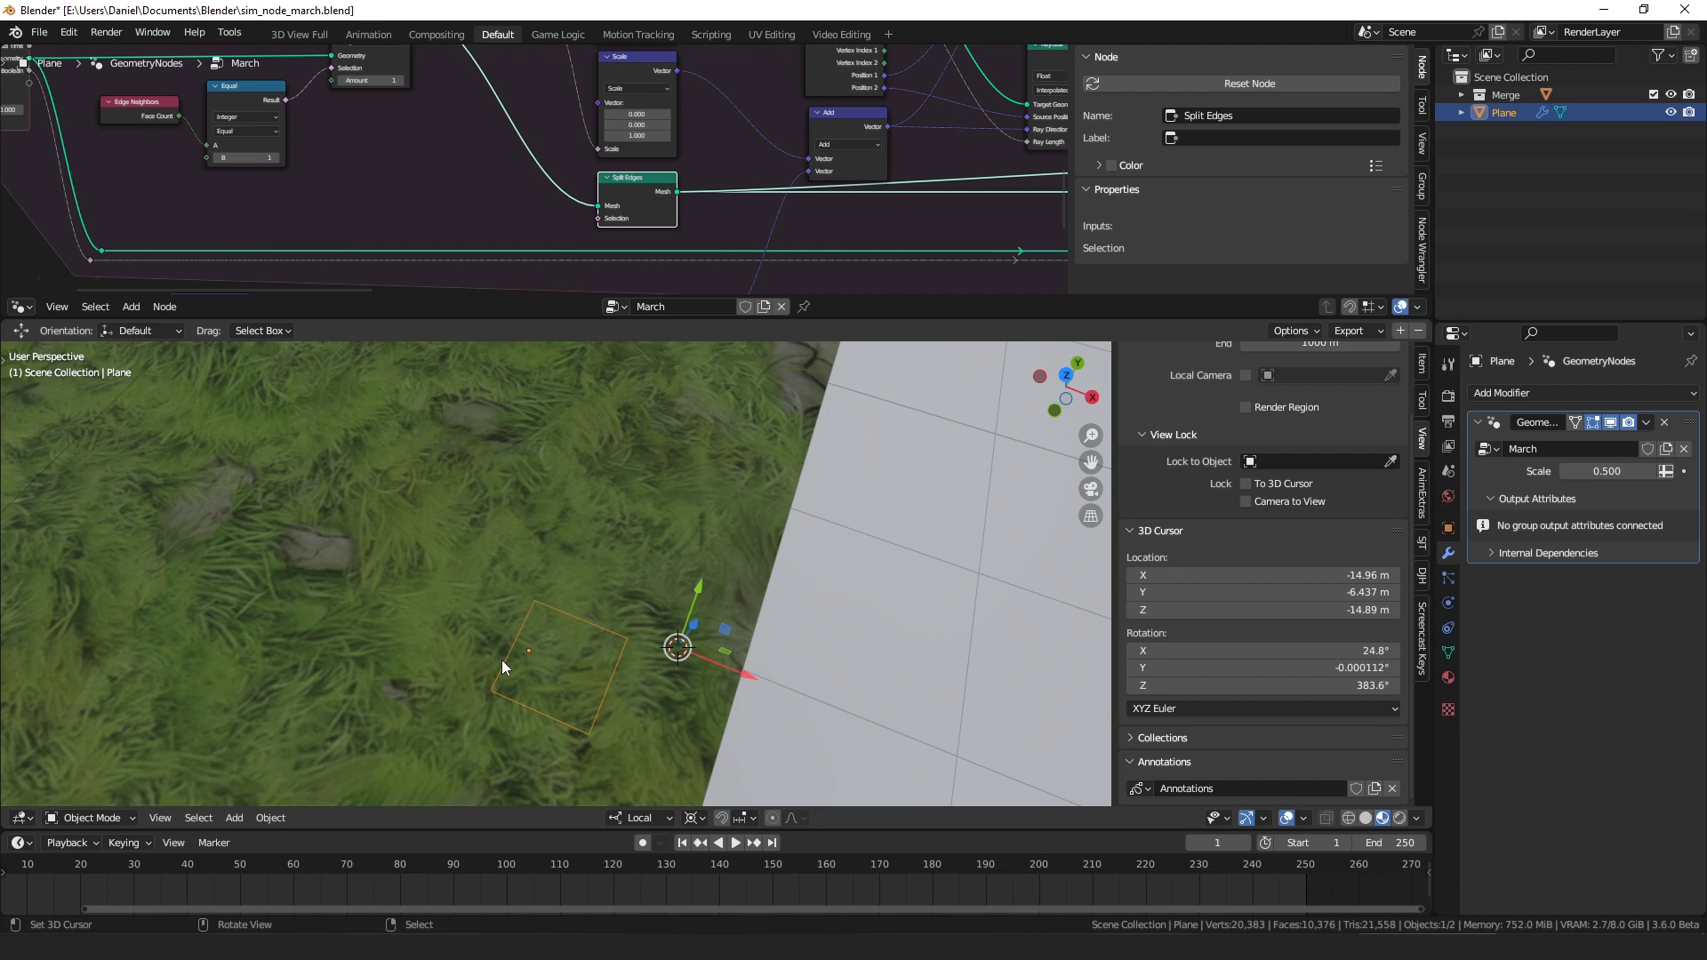
pyautogui.scroll(-2, 809, 205)
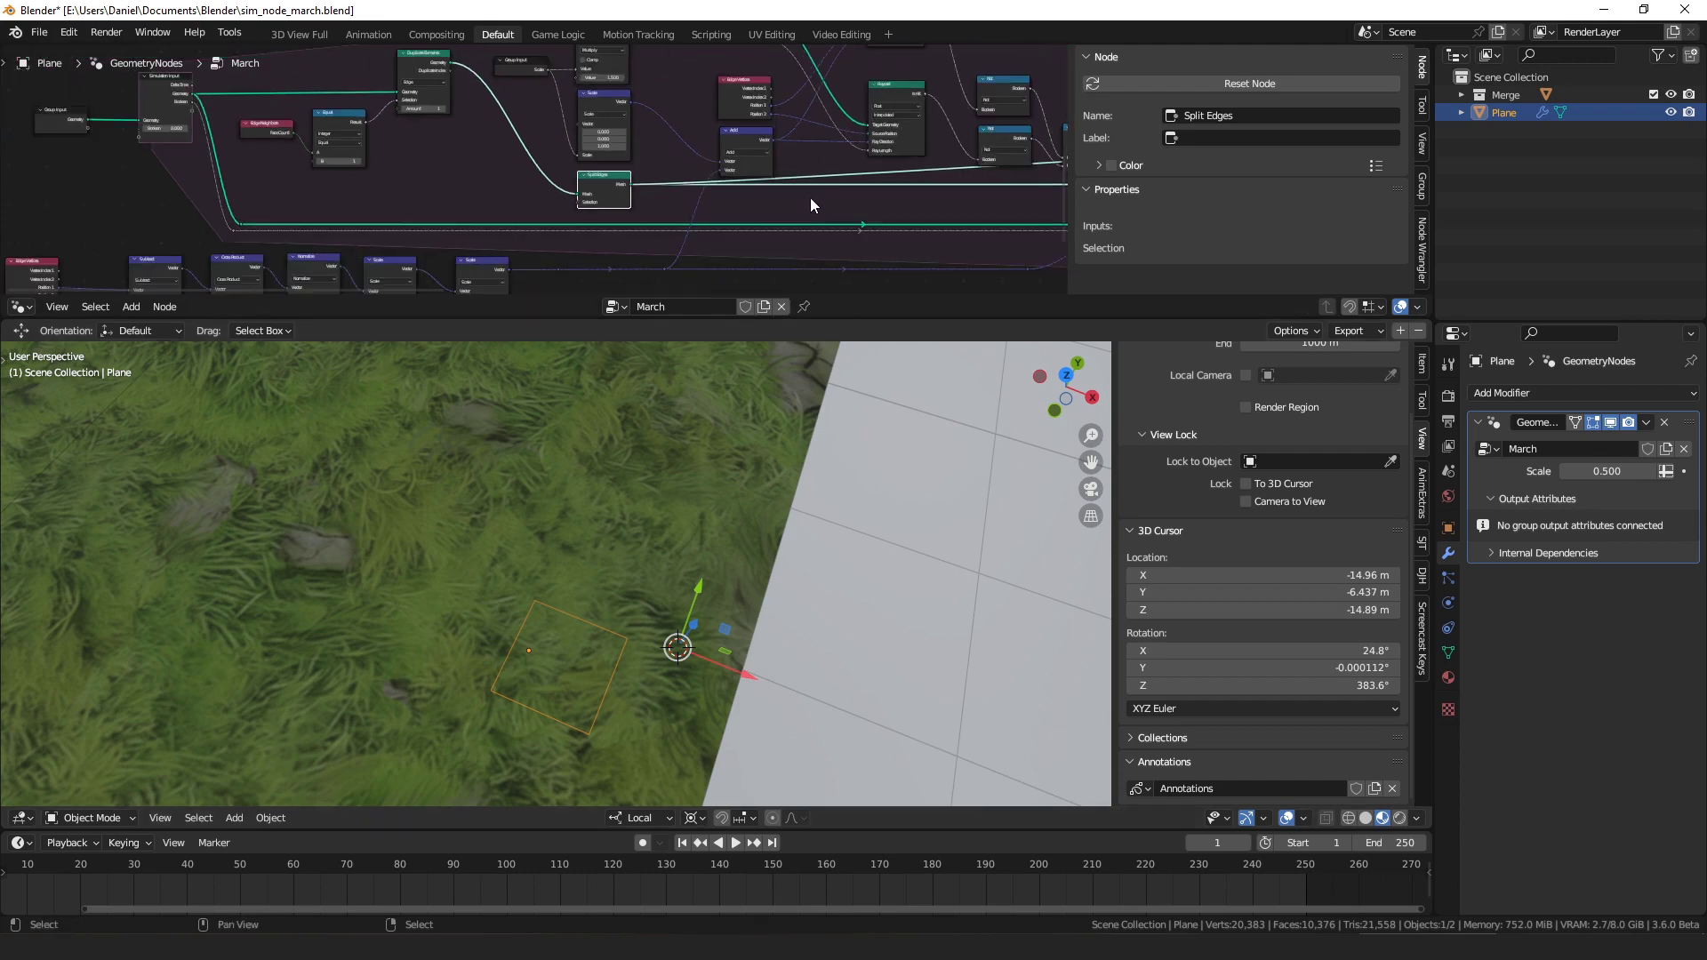
pyautogui.moveTo(817, 199); pyautogui.dragTo(420, 192, button='middle')
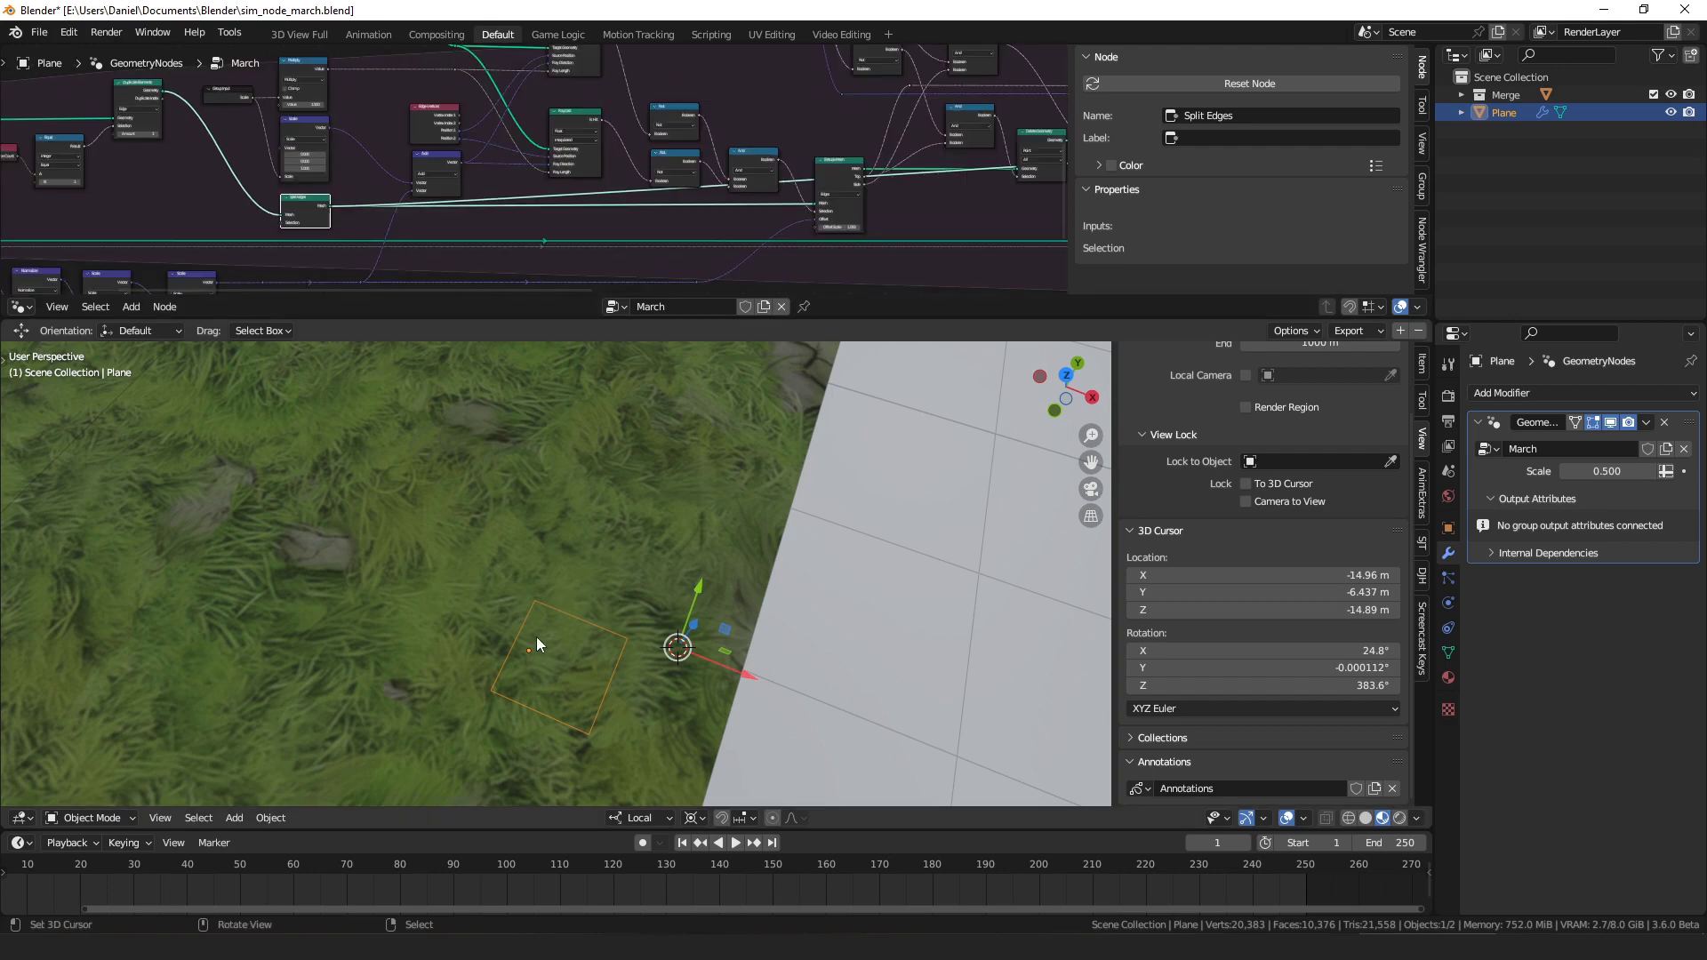
pyautogui.moveTo(822, 200); pyautogui.dragTo(804, 124, button='middle')
pyautogui.click(824, 95)
# - Select the Subtract node after Edge Vertices and annotate an arrow along the outer edge of an extruded quad
pyautogui.moveTo(94, 225); pyautogui.dragTo(583, 144, button='middle')
pyautogui.scroll(2, 381, 160)
pyautogui.moveTo(381, 160); pyautogui.dragTo(307, 152)
pyautogui.scroll(2, 322, 153)
pyautogui.click(478, 110)
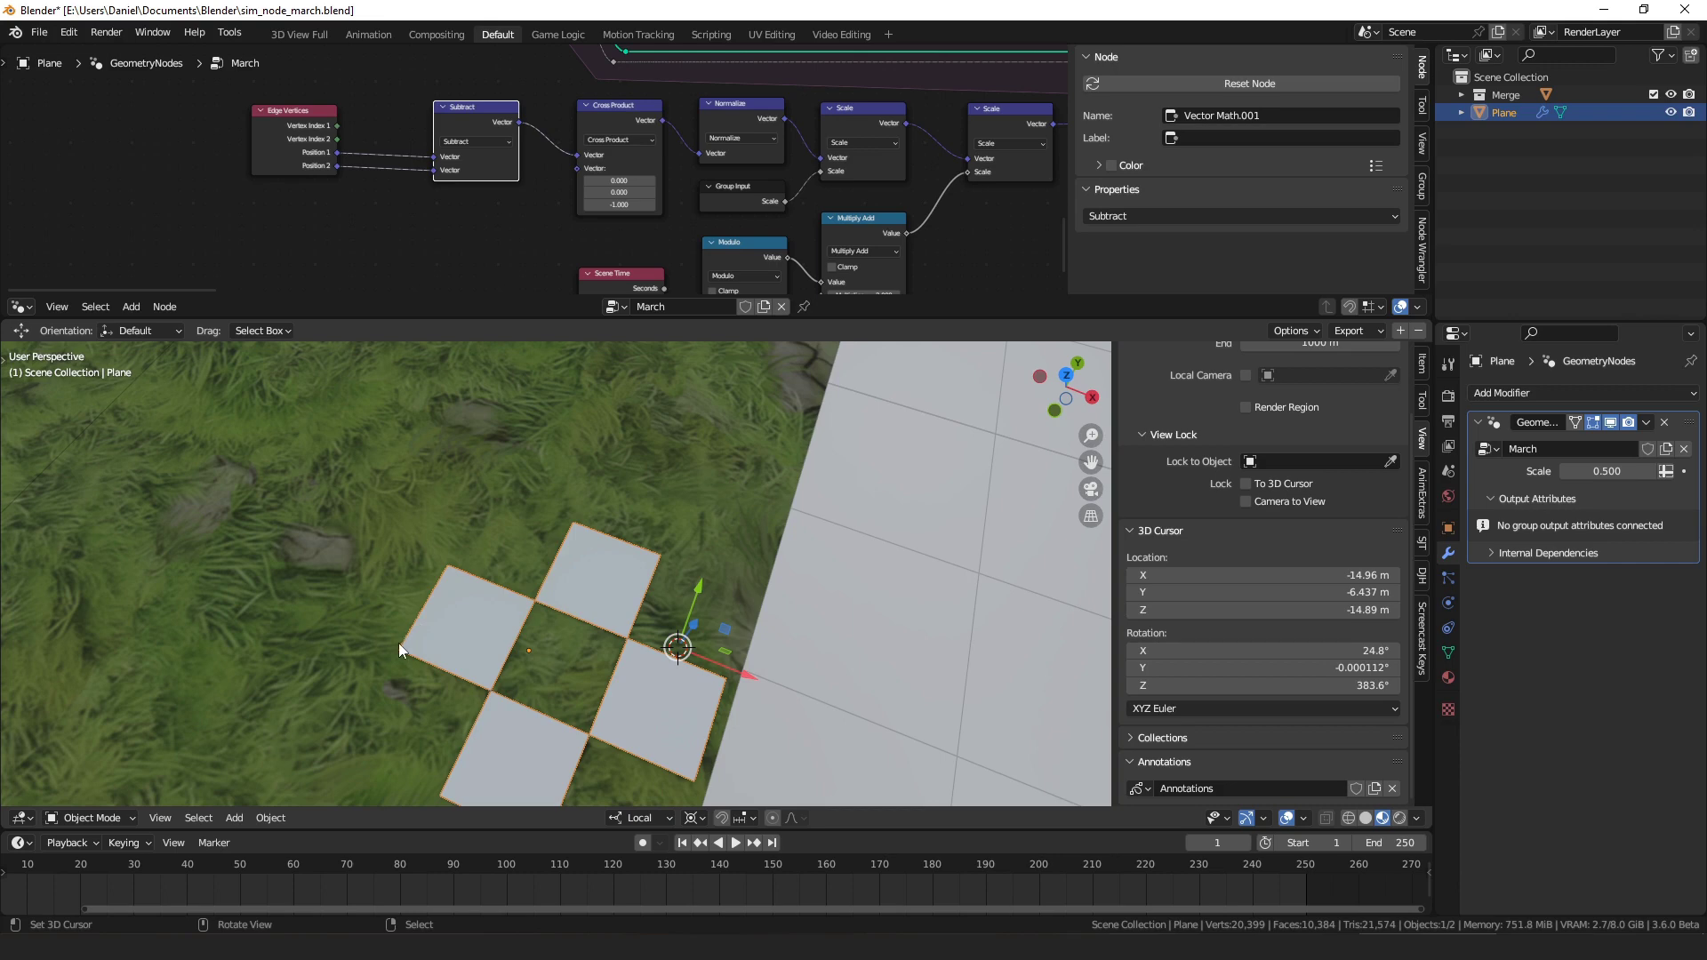
pyautogui.moveTo(396, 645); pyautogui.dragTo(434, 581)
# - Select the Cross Product node and annotate three more direction strokes from the same corner of the extruded quad
pyautogui.moveTo(572, 237); pyautogui.dragTo(493, 221, button='middle')
pyautogui.click(532, 91)
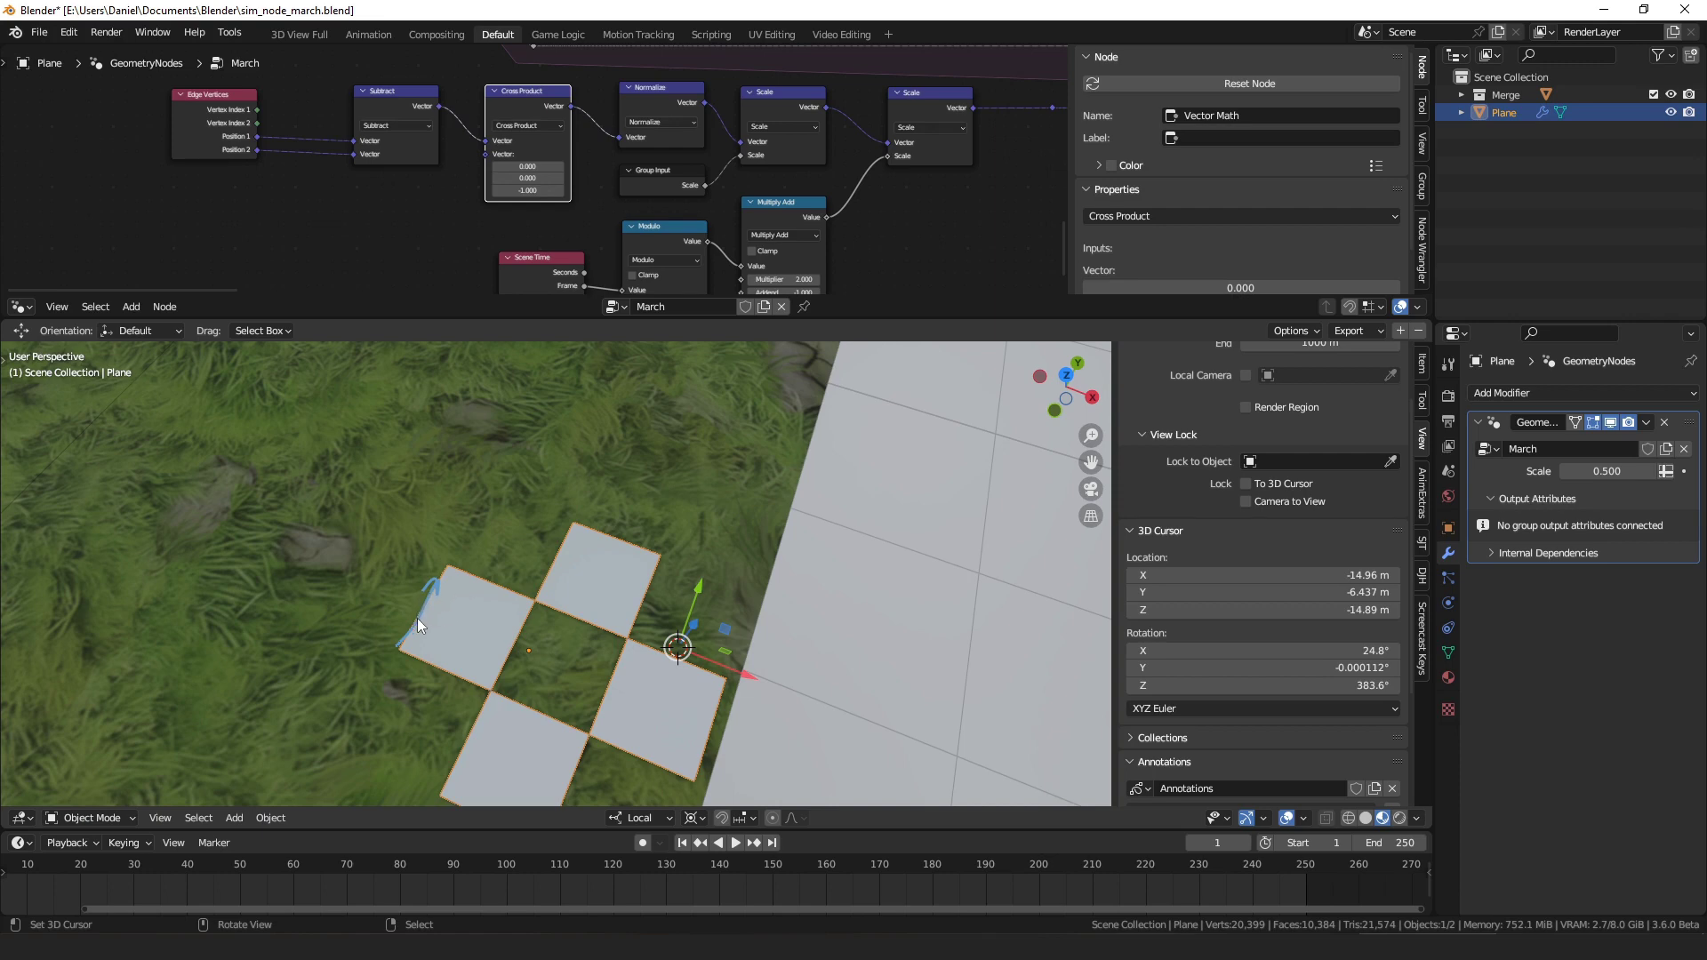
pyautogui.moveTo(396, 647); pyautogui.dragTo(392, 589)
pyautogui.moveTo(397, 648); pyautogui.dragTo(302, 602)
pyautogui.moveTo(397, 650); pyautogui.dragTo(526, 707)
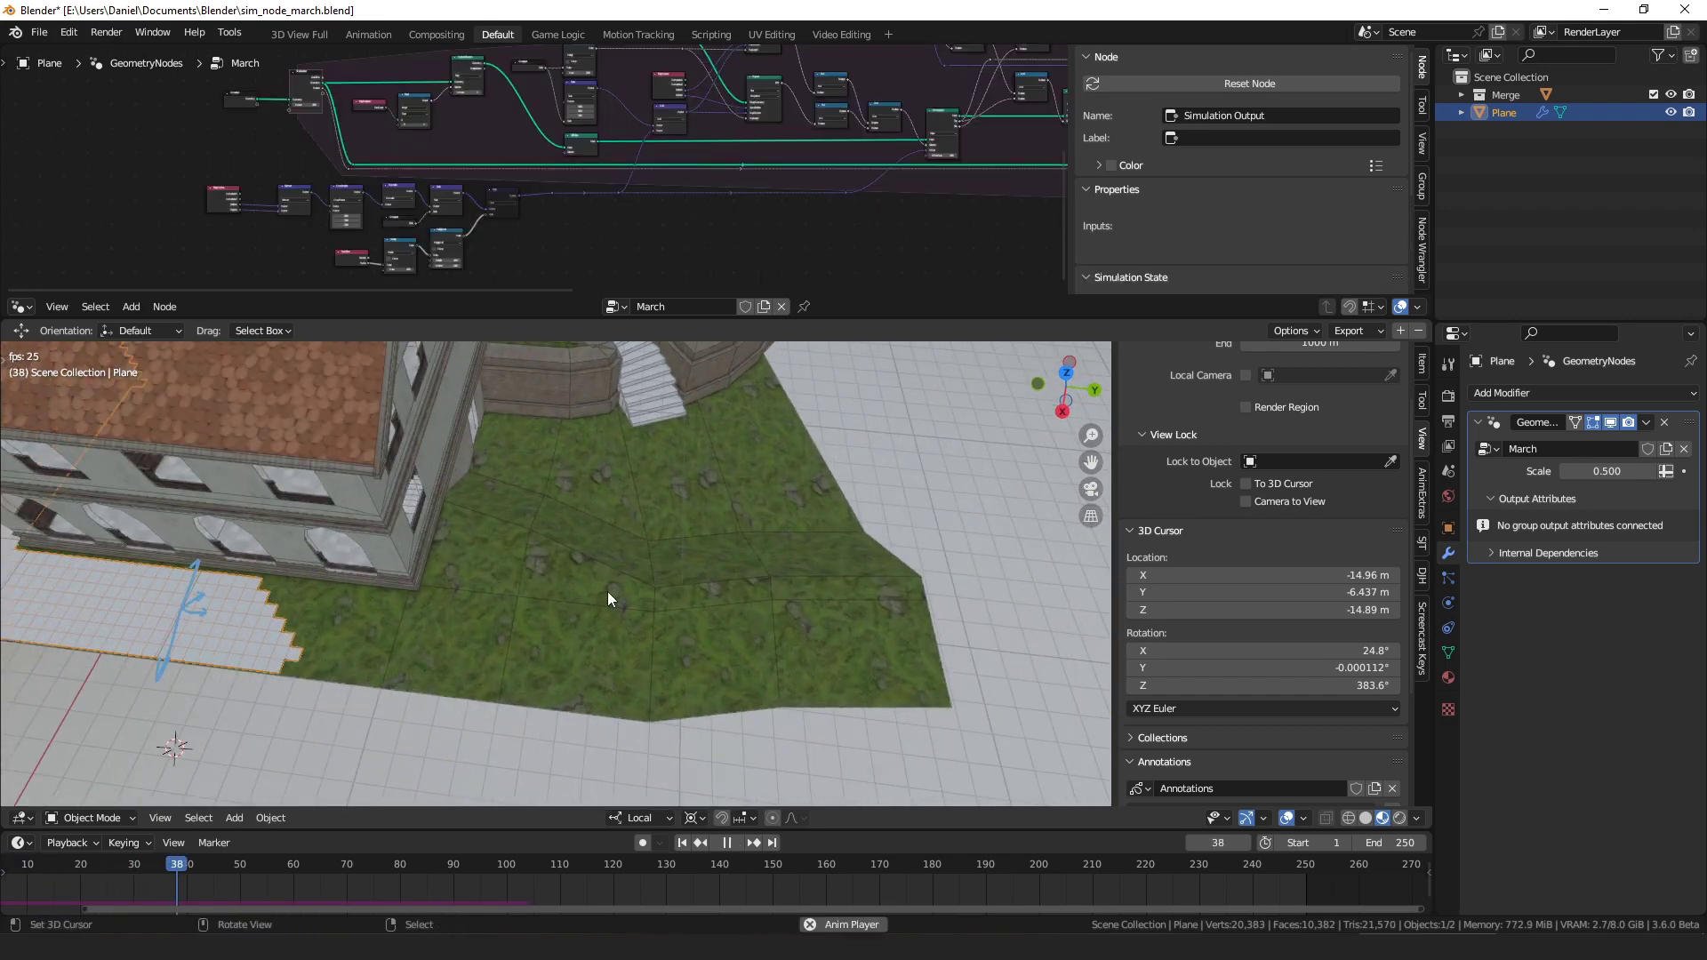
# - Follow the simulation playback past the house and pause it at frame 71
pyautogui.keyDown('shift'); pyautogui.moveTo(596, 589); pyautogui.dragTo(359, 560, button='middle'); pyautogui.keyUp('shift')
pyautogui.press('space')
pyautogui.scroll(3, 533, 584)
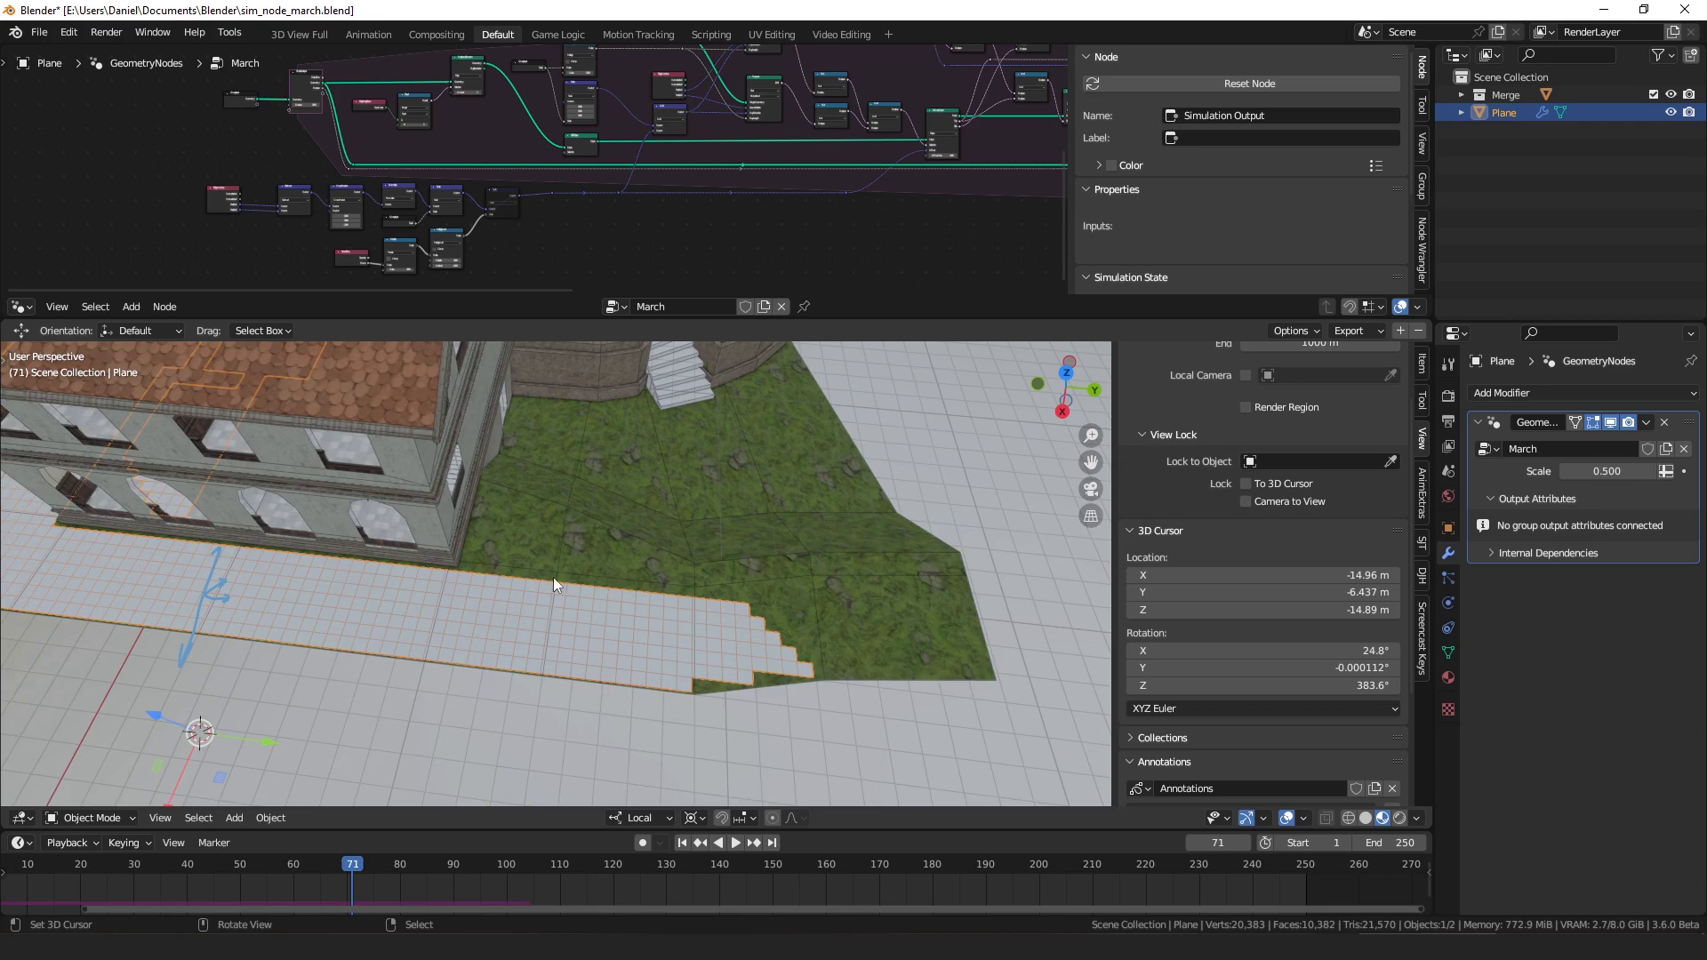
# - Annotate opposite arrows across the mesh edge beside the house corner and select the Modulo node after Scene Time
pyautogui.moveTo(454, 572)
pyautogui.mouseDown()
pyautogui.moveTo(465, 514)
pyautogui.moveTo(468, 553)
pyautogui.mouseUp()
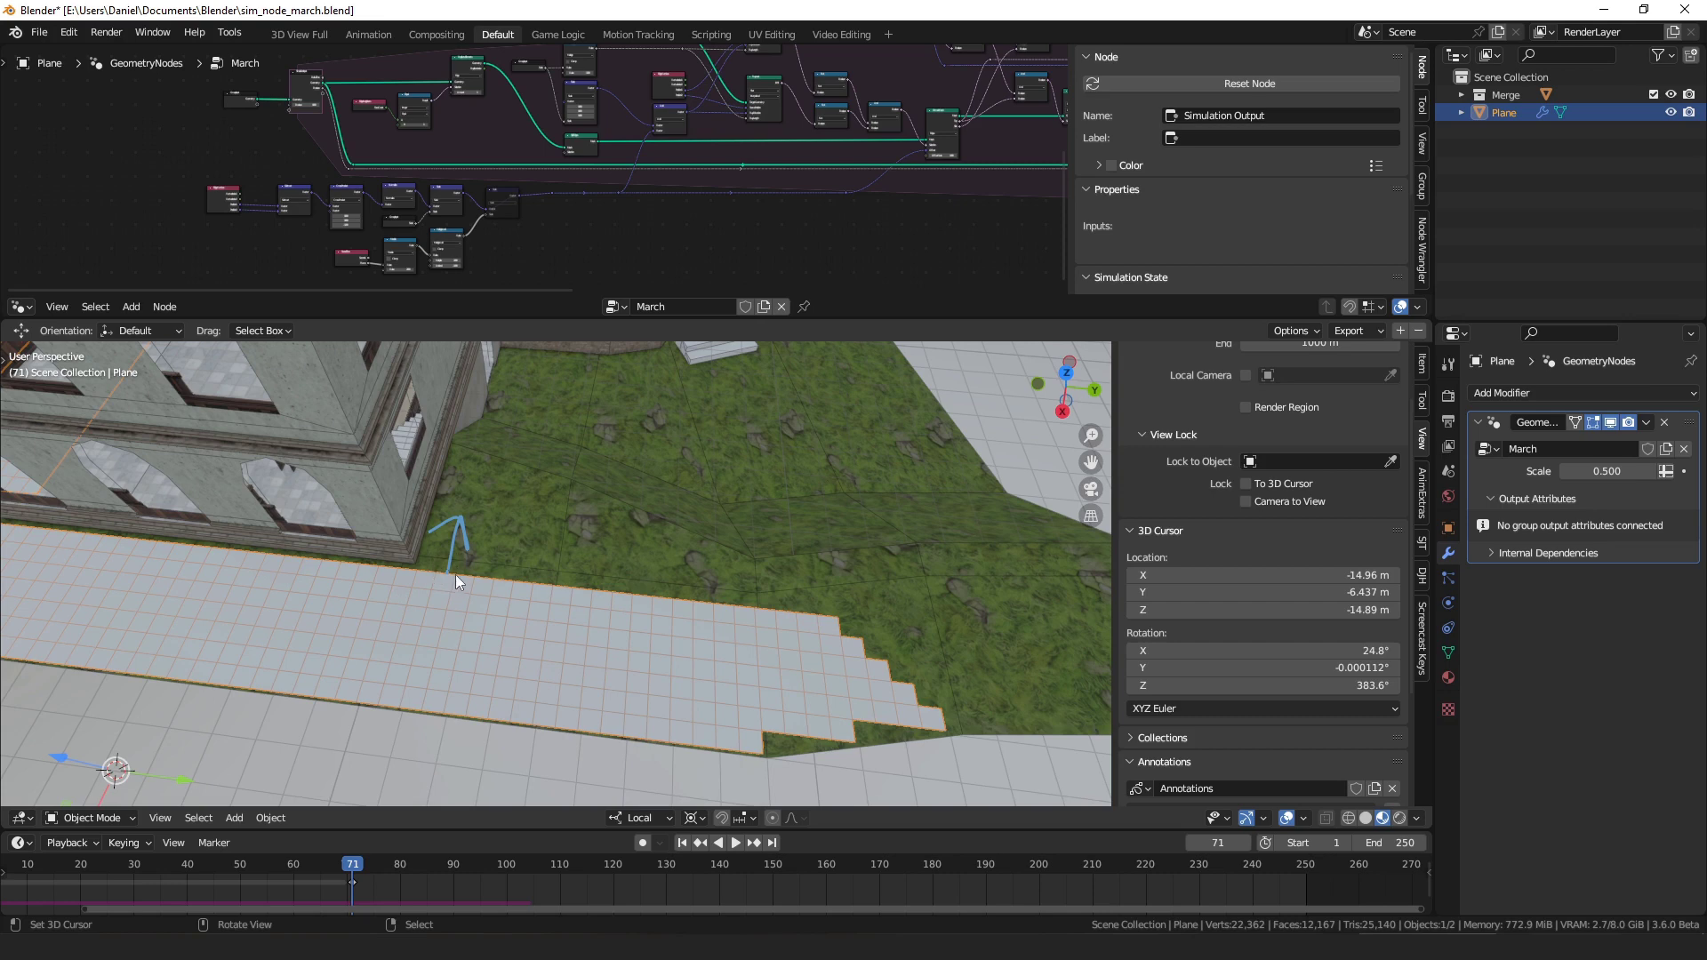
pyautogui.moveTo(466, 578)
pyautogui.mouseDown()
pyautogui.moveTo(460, 621)
pyautogui.moveTo(471, 608)
pyautogui.mouseUp()
pyautogui.scroll(8, 635, 118)
pyautogui.moveTo(373, 175); pyautogui.dragTo(360, 164)
pyautogui.moveTo(485, 155); pyautogui.dragTo(479, 174)
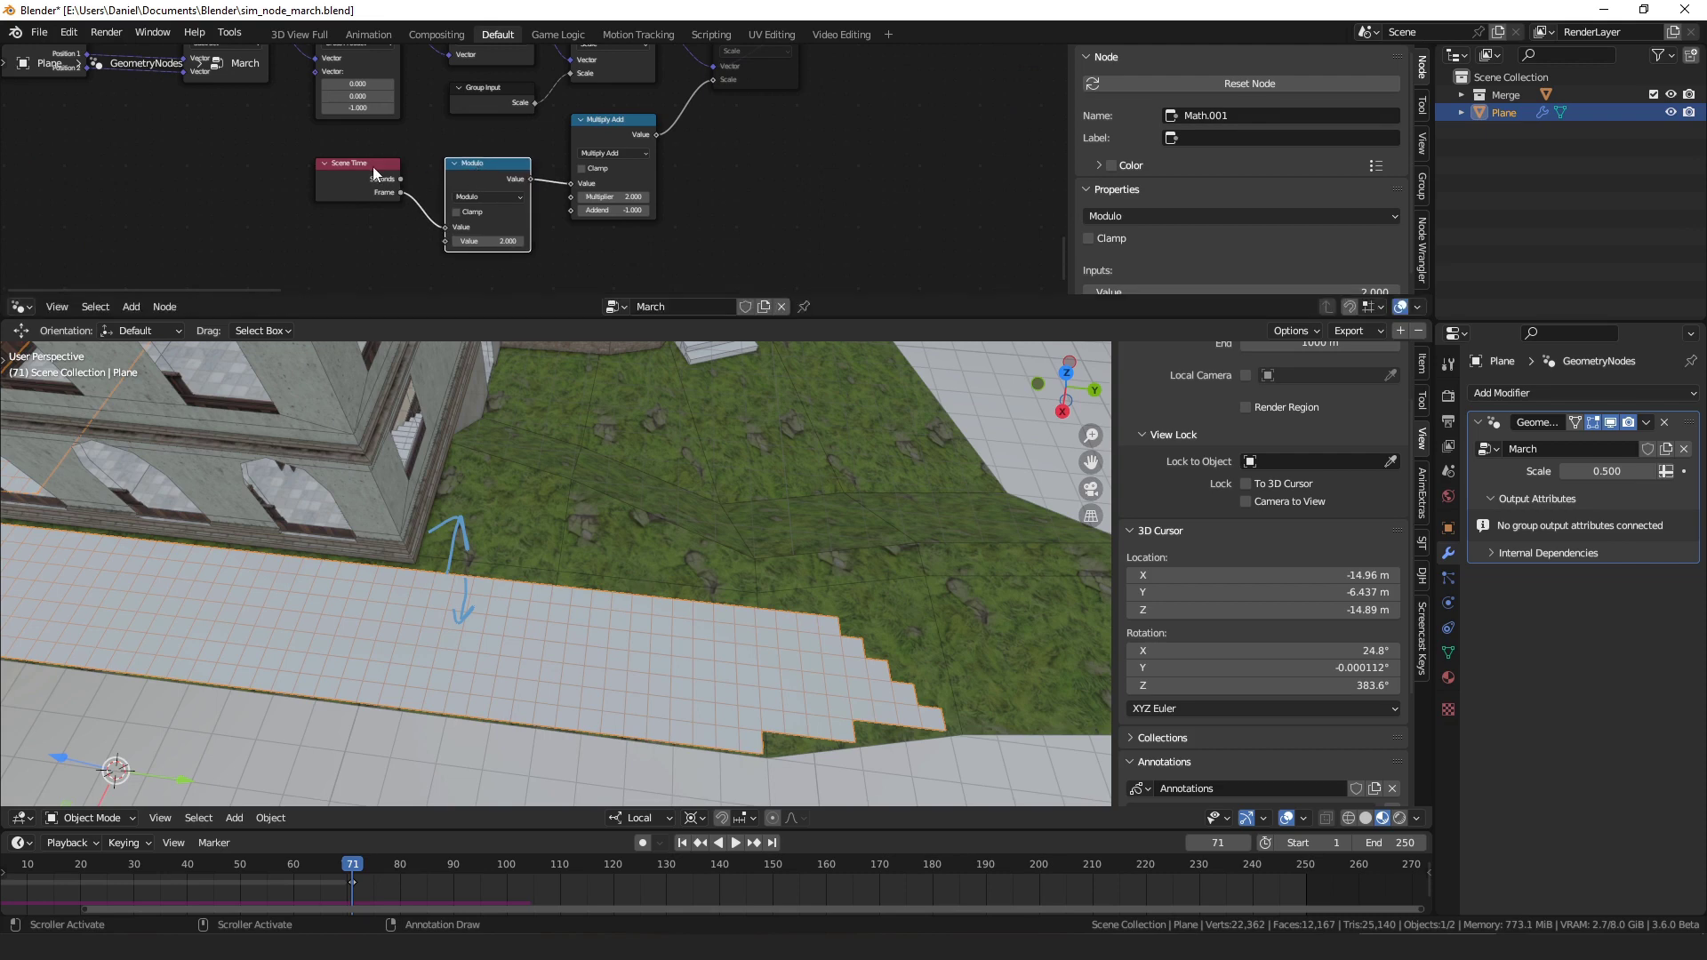
# - Unmute the Scale node fed by Multiply Add and hide the node editor's sidebar
pyautogui.moveTo(516, 138); pyautogui.dragTo(484, 164, button='middle')
pyautogui.click(562, 152)
pyautogui.moveTo(562, 151); pyautogui.dragTo(564, 147)
pyautogui.moveTo(563, 146); pyautogui.dragTo(562, 183, button='middle')
pyautogui.moveTo(591, 125); pyautogui.dragTo(584, 121)
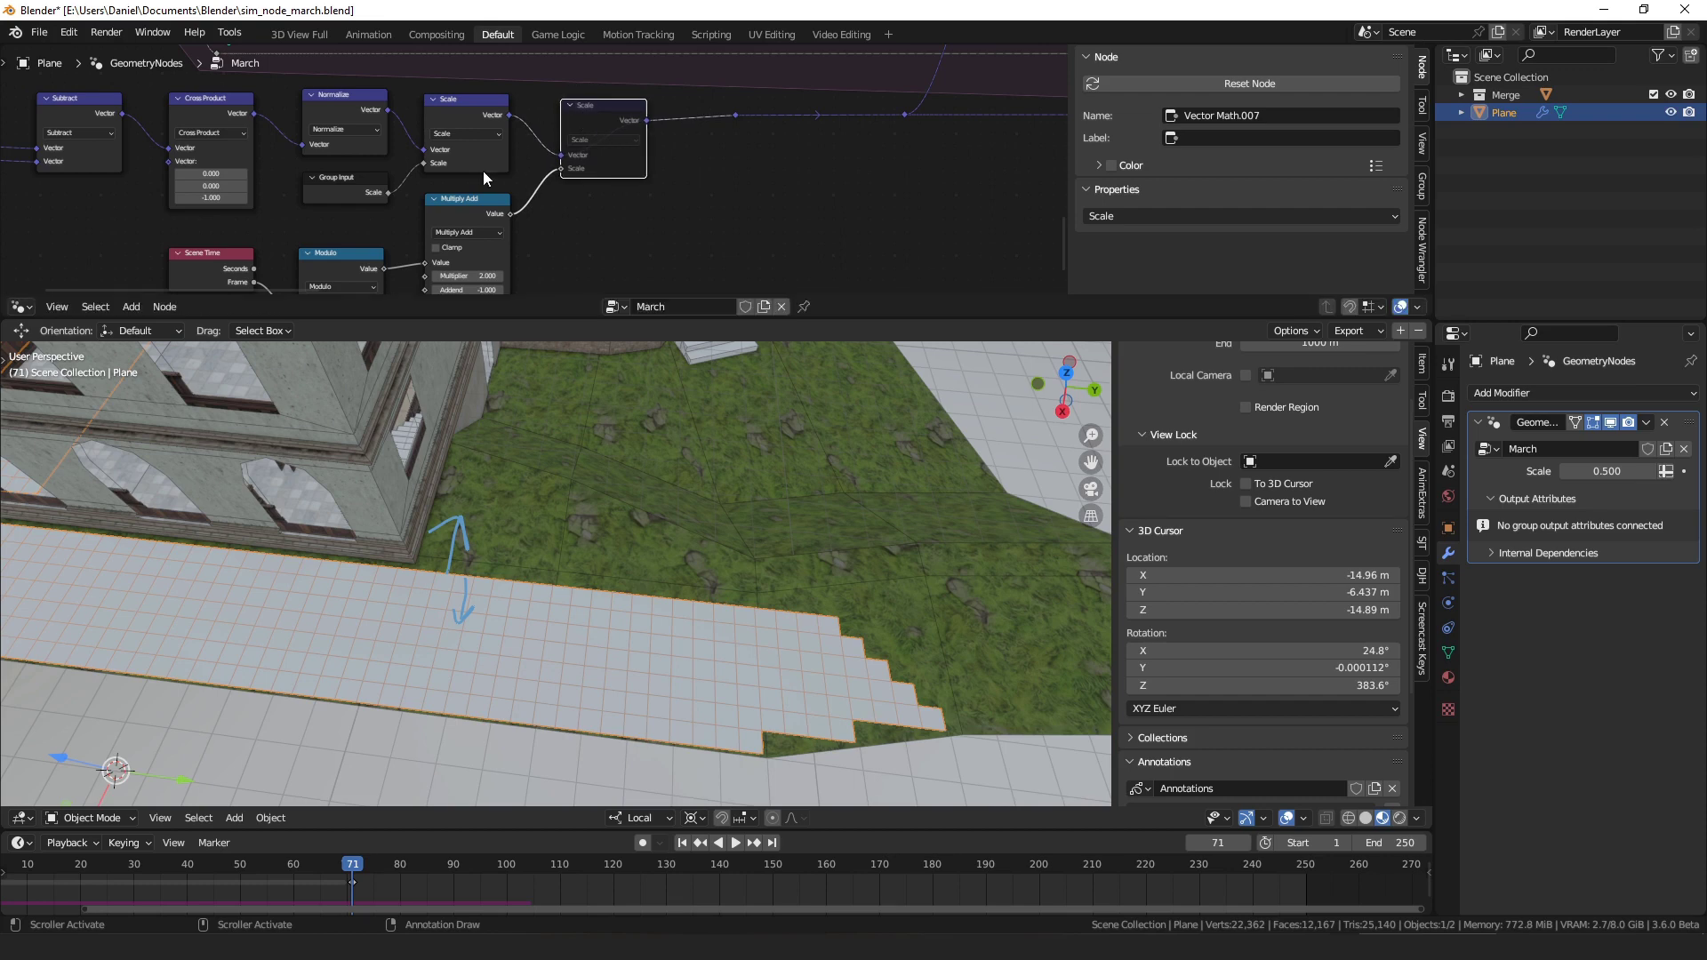
pyautogui.press('n')
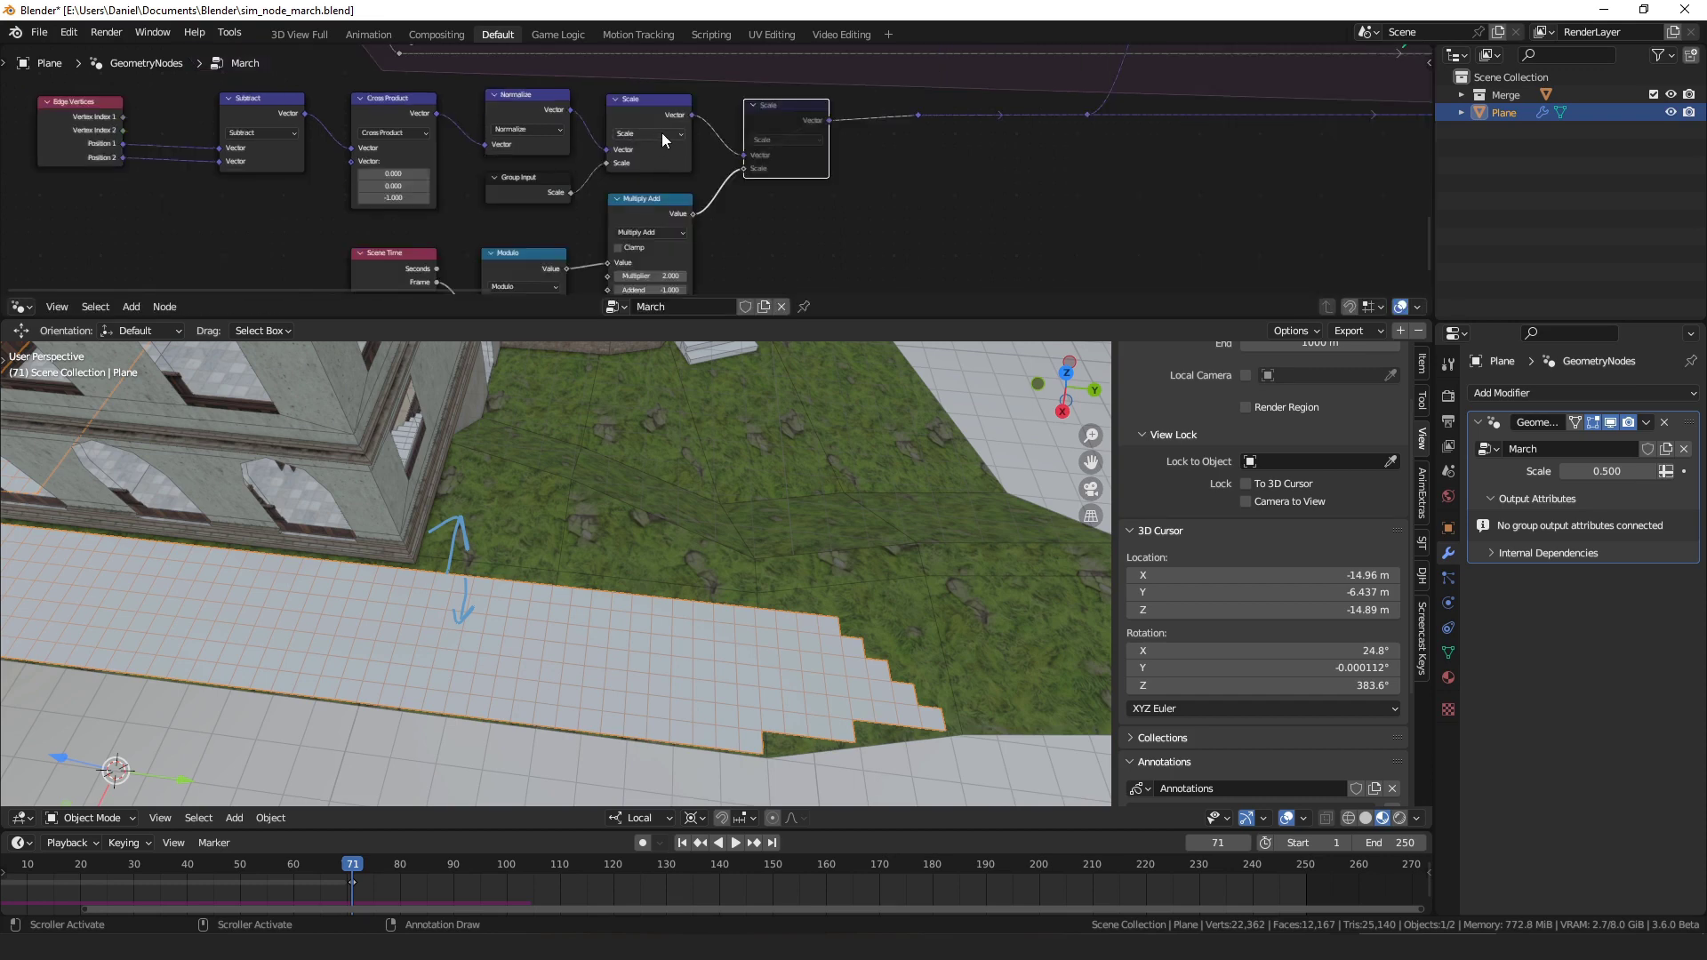
pyautogui.moveTo(752, 166); pyautogui.dragTo(758, 162)
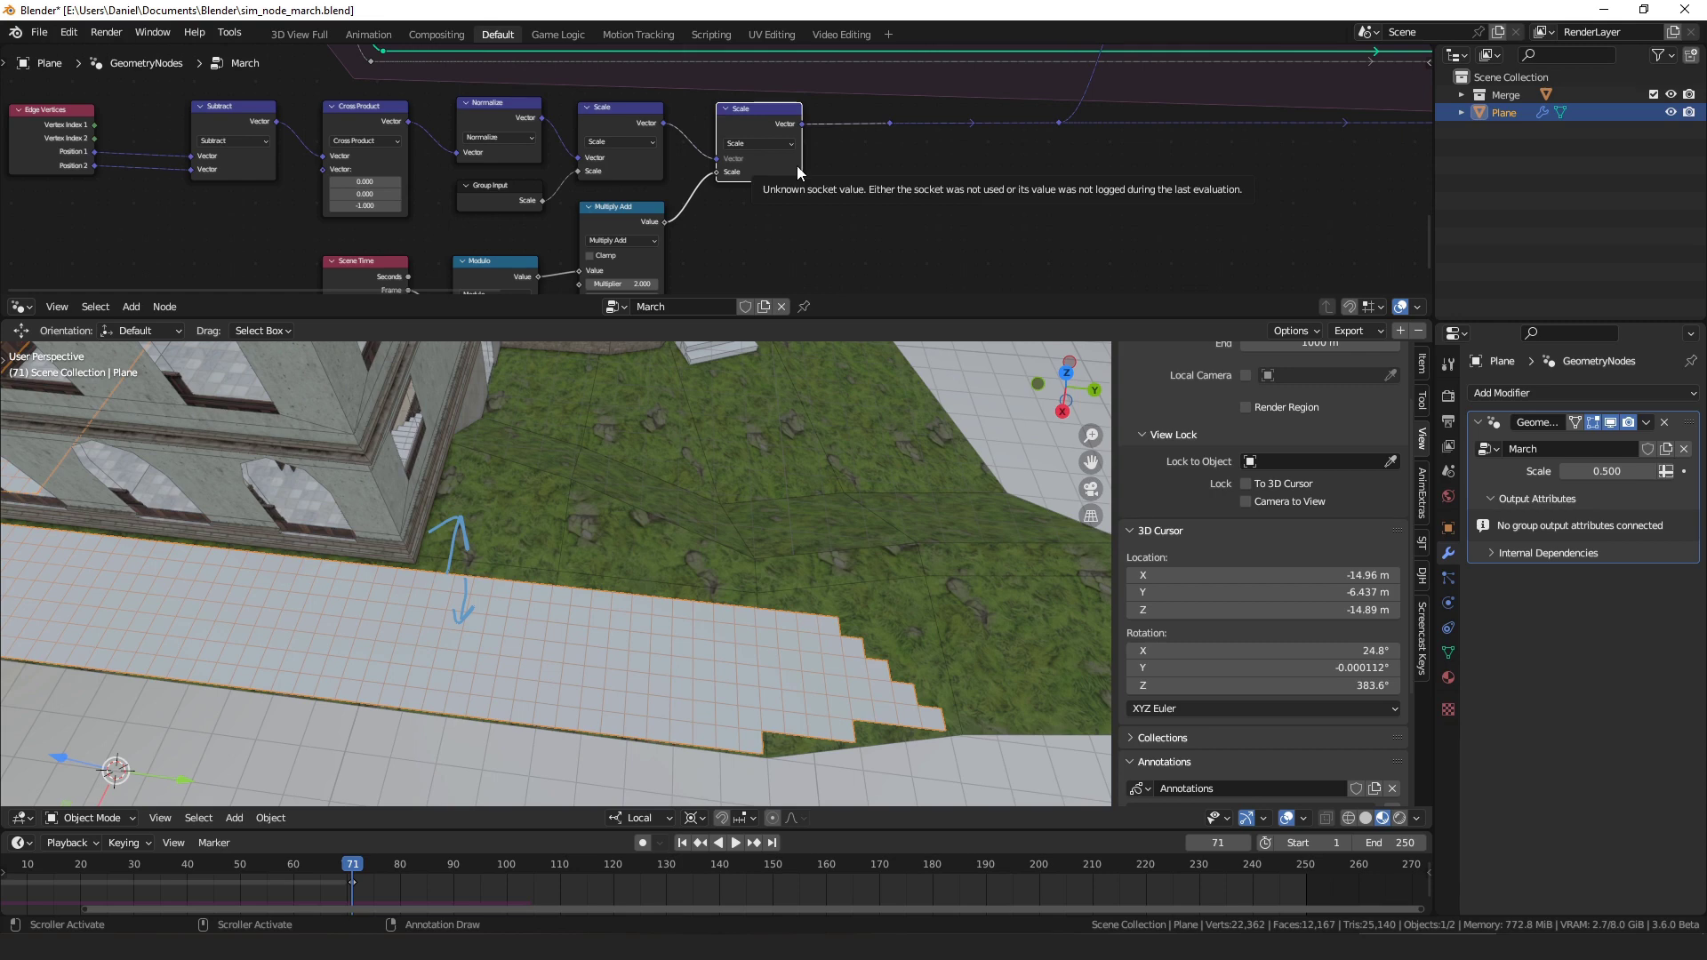
# - Replay the simulation from the first frame and return to frame 1 at the cross-shaped mesh
pyautogui.hotkey('shift', 'Left')
pyautogui.press('space')
pyautogui.scroll(-3, 798, 441)
pyautogui.moveTo(798, 441); pyautogui.dragTo(611, 541, button='middle')
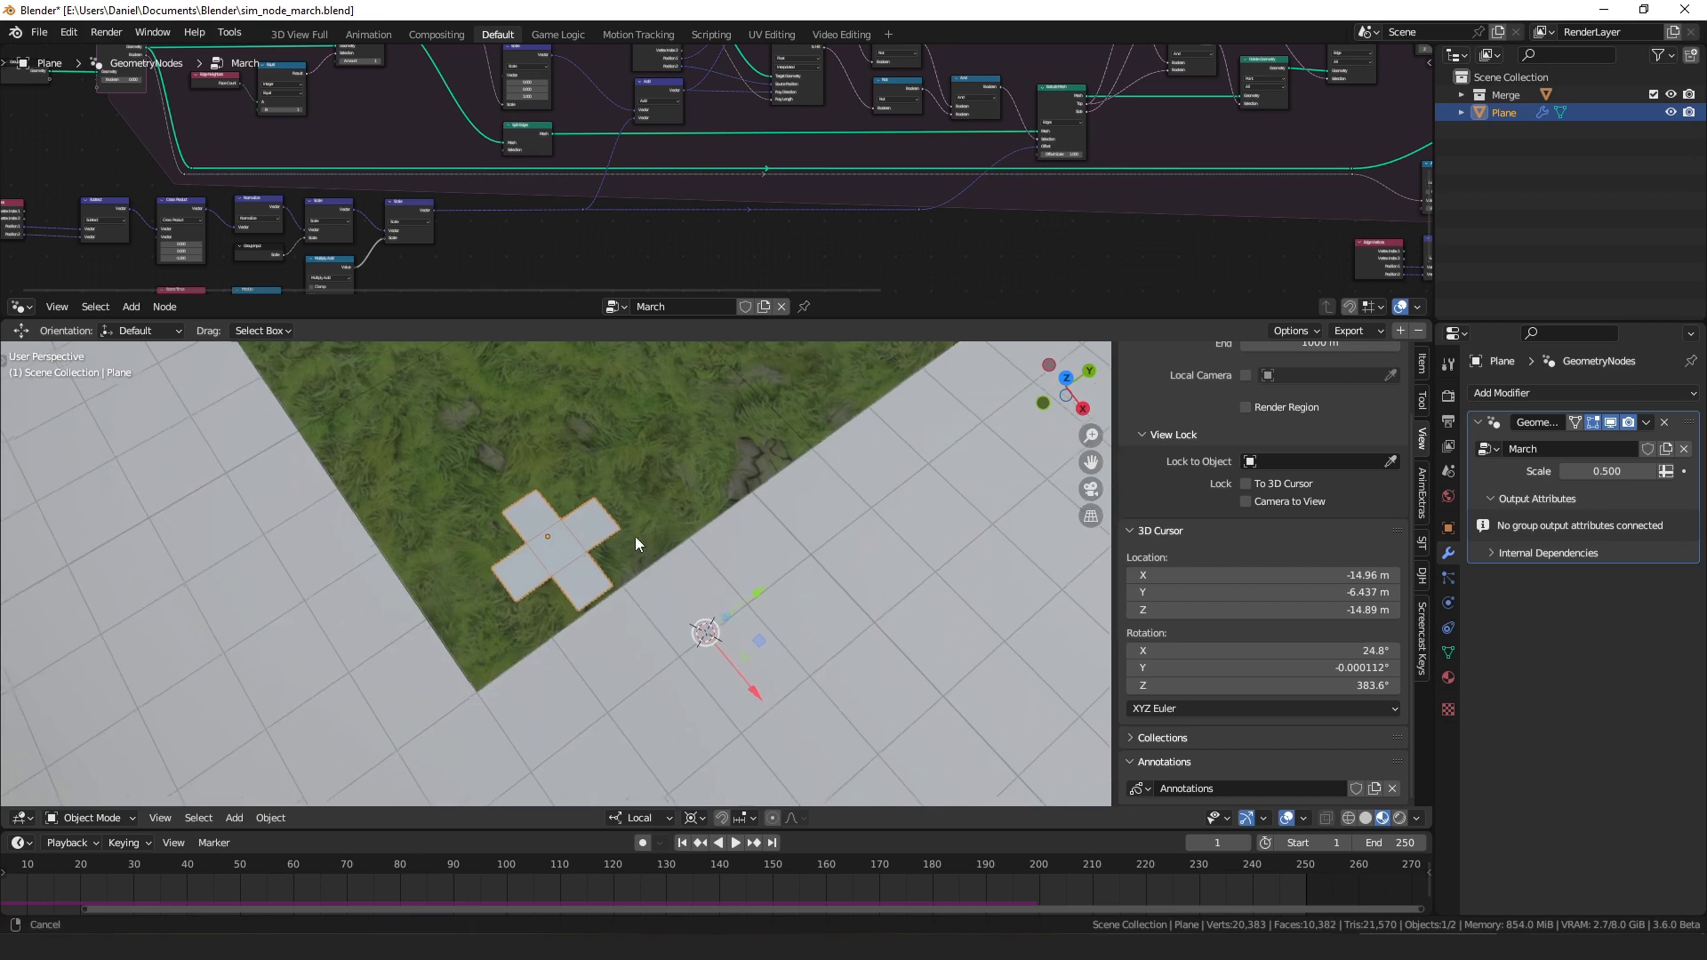
pyautogui.moveTo(637, 537); pyautogui.dragTo(564, 555, button='middle')
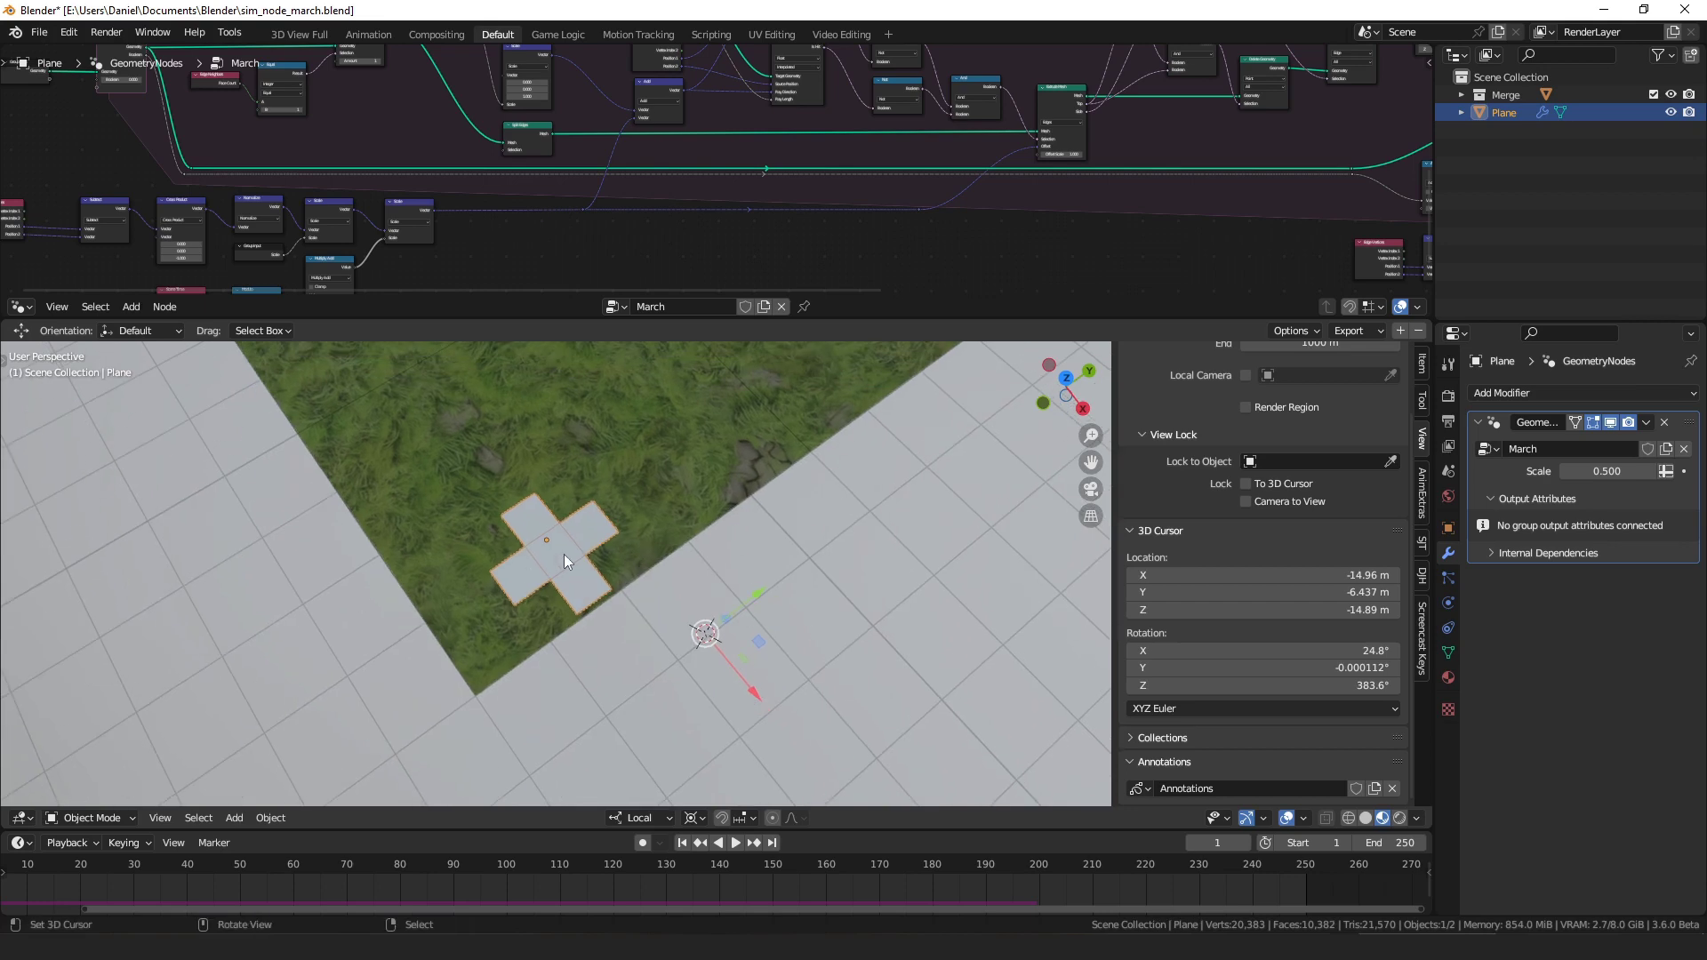
pyautogui.scroll(5, 580, 158)
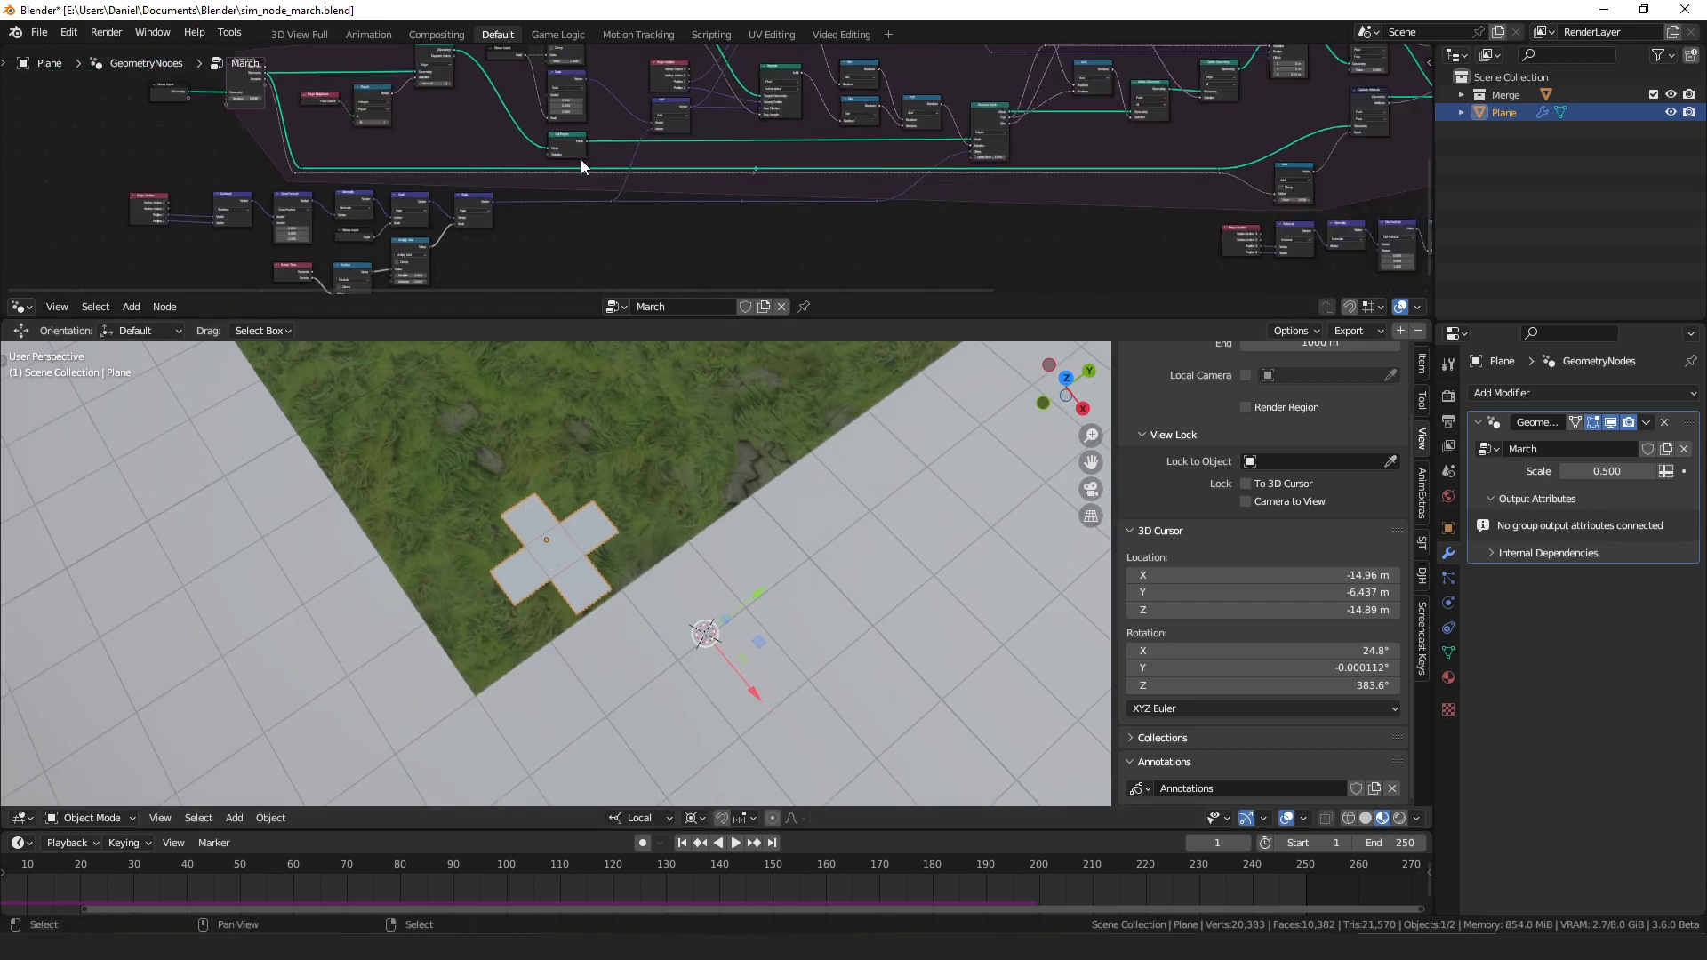
# - Annotate the outer edge of the cross-shaped mesh and an arrow leading away past the terrain border
pyautogui.moveTo(614, 400); pyautogui.dragTo(647, 493, button='middle')
pyautogui.moveTo(644, 501)
pyautogui.mouseDown()
pyautogui.moveTo(543, 568)
pyautogui.moveTo(661, 585)
pyautogui.moveTo(714, 631)
pyautogui.moveTo(719, 601)
pyautogui.moveTo(691, 624)
pyautogui.moveTo(675, 607)
pyautogui.moveTo(737, 614)
pyautogui.moveTo(670, 592)
pyautogui.mouseUp()
pyautogui.moveTo(670, 592); pyautogui.dragTo(677, 511, button='middle')
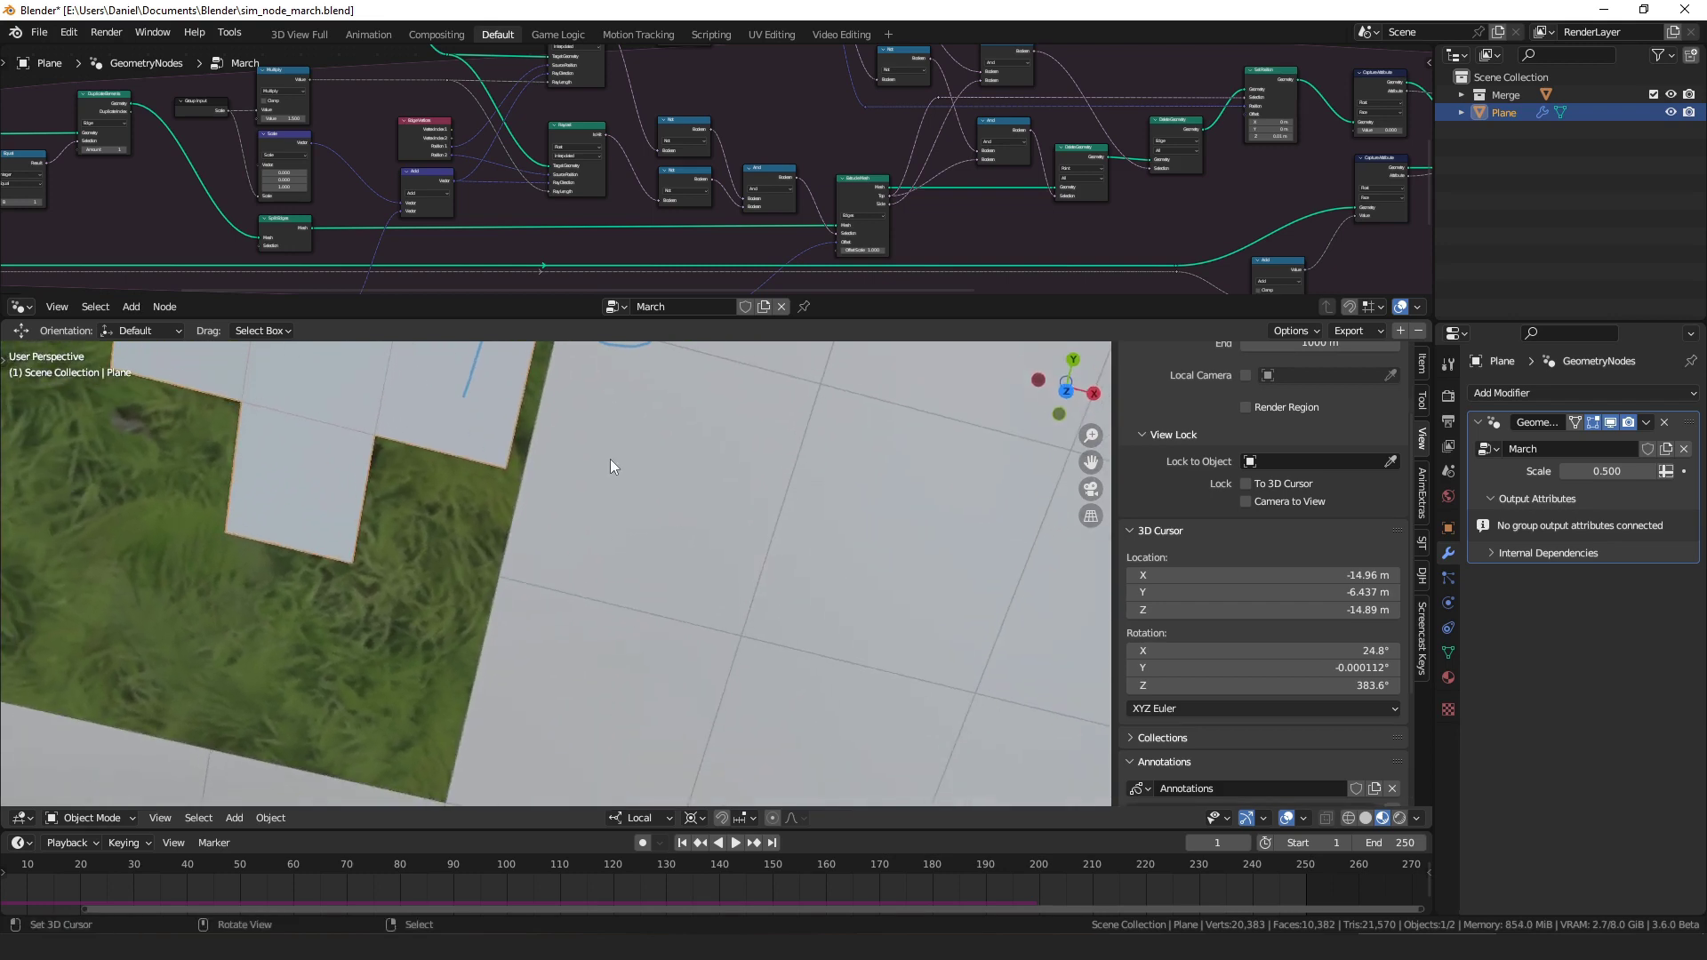
pyautogui.moveTo(639, 384); pyautogui.dragTo(625, 583, button='middle')
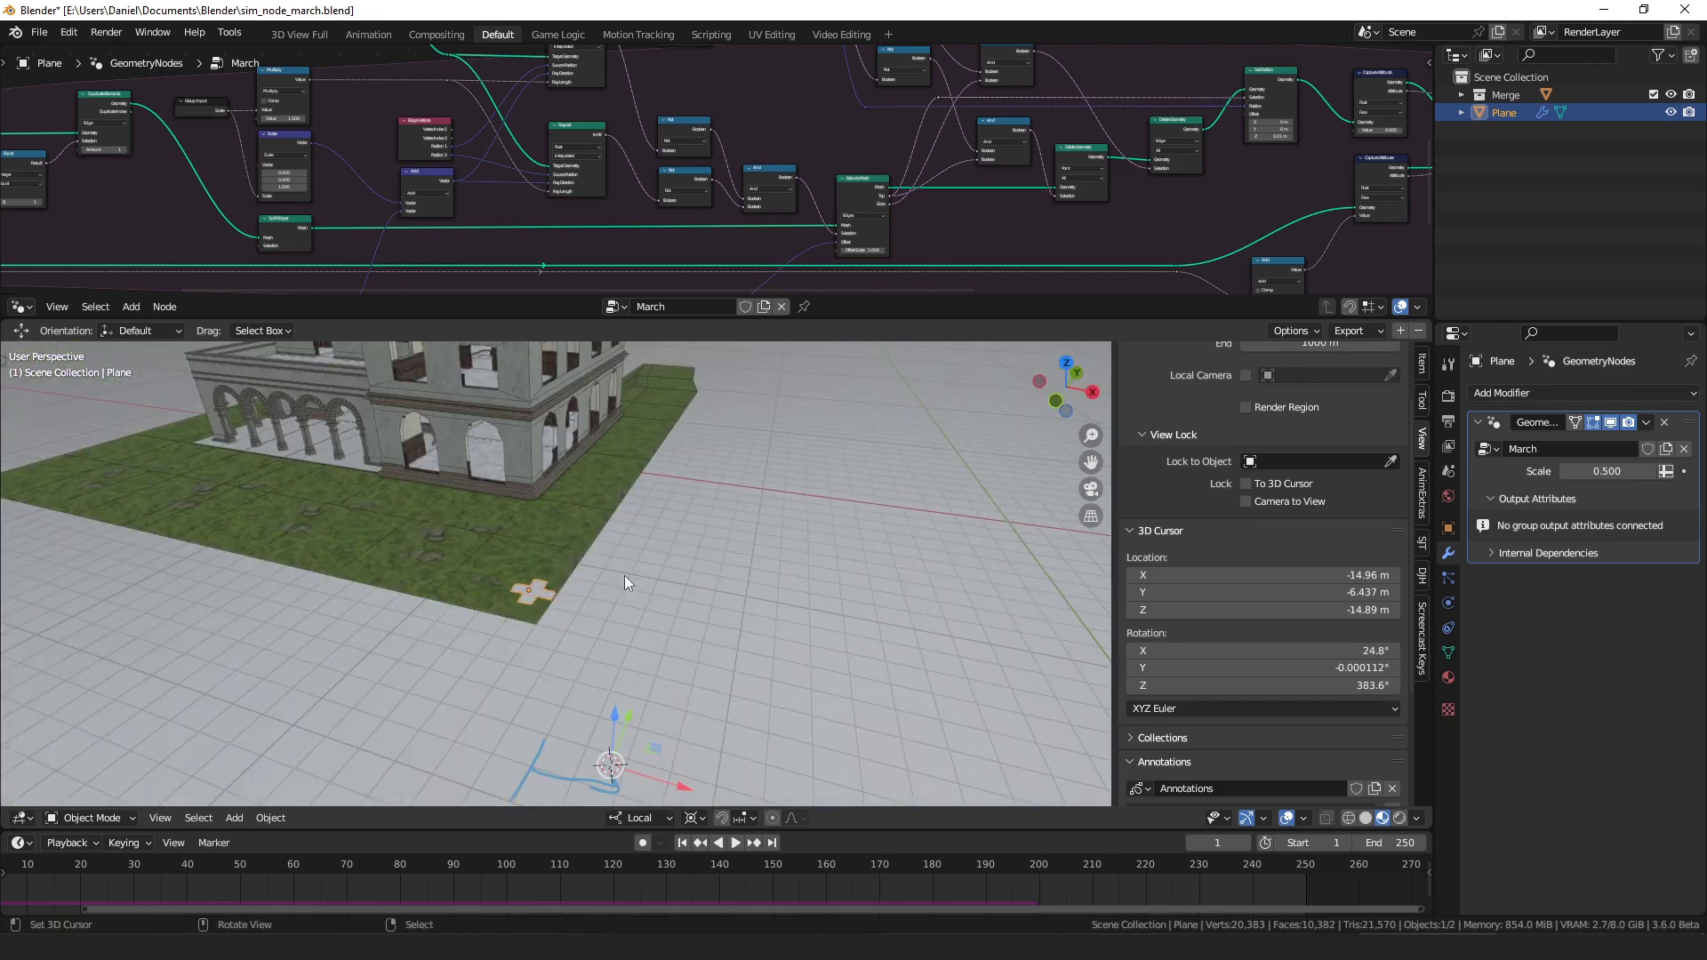
pyautogui.scroll(5, 612, 535)
pyautogui.scroll(-3, 584, 575)
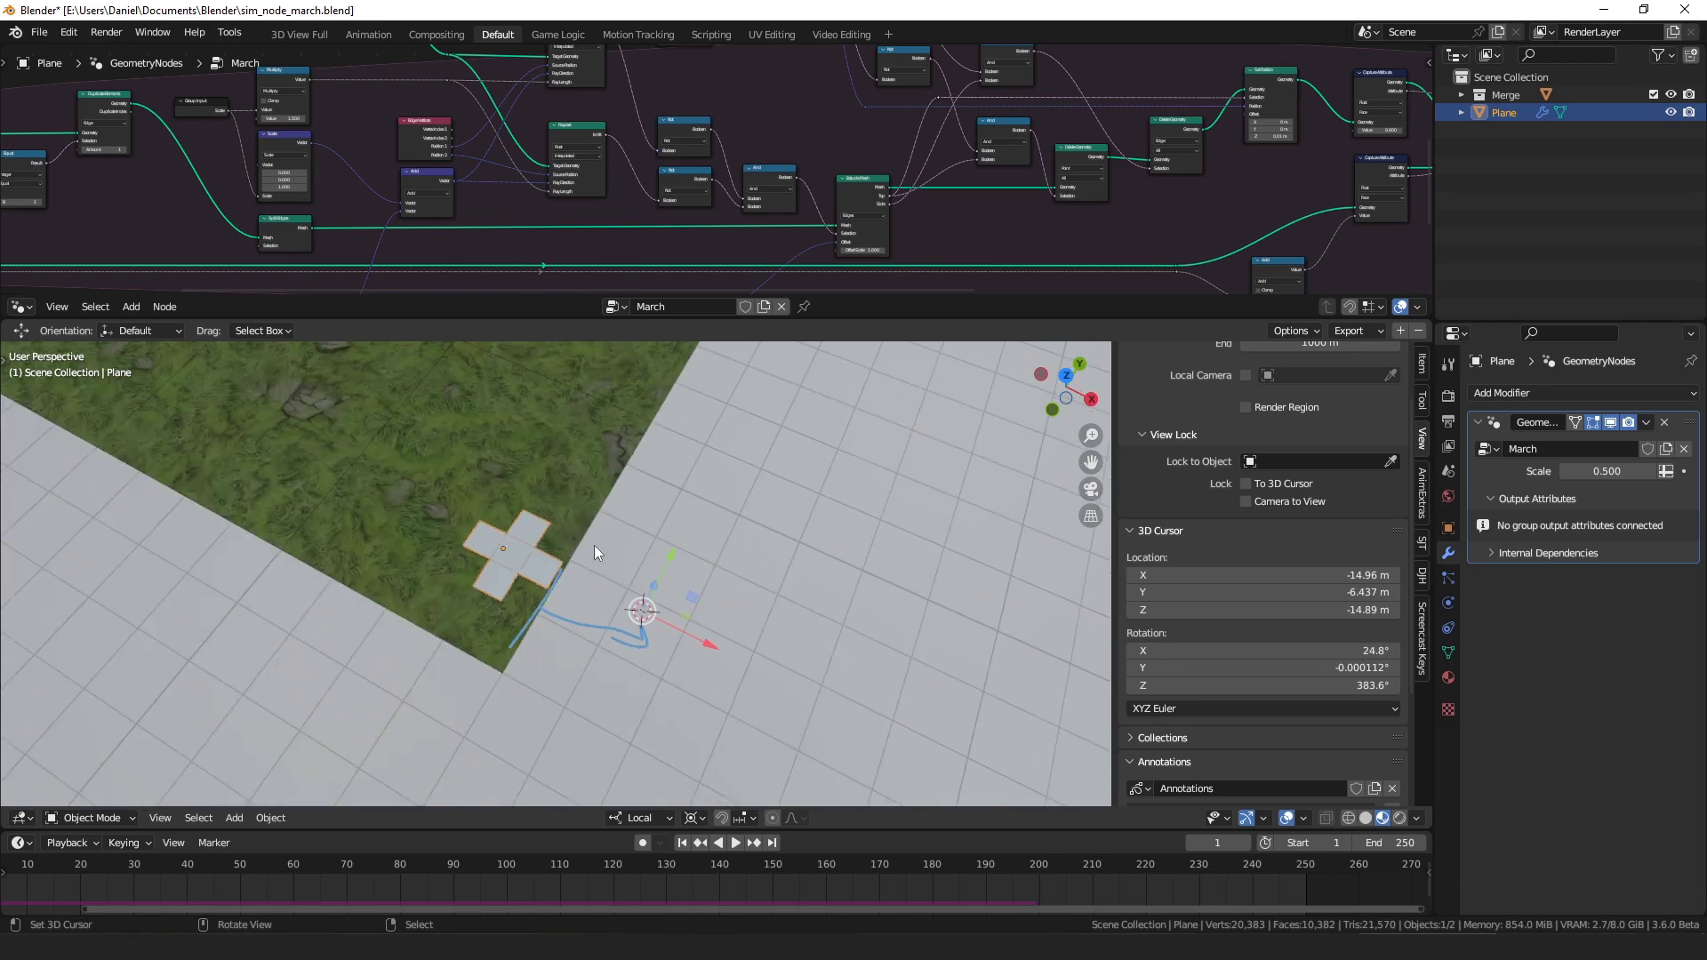
# - Play the simulation and pause it at frame 24, where the mesh nears the house wall
pyautogui.press('space')
pyautogui.moveTo(596, 429); pyautogui.dragTo(689, 649, button='middle')
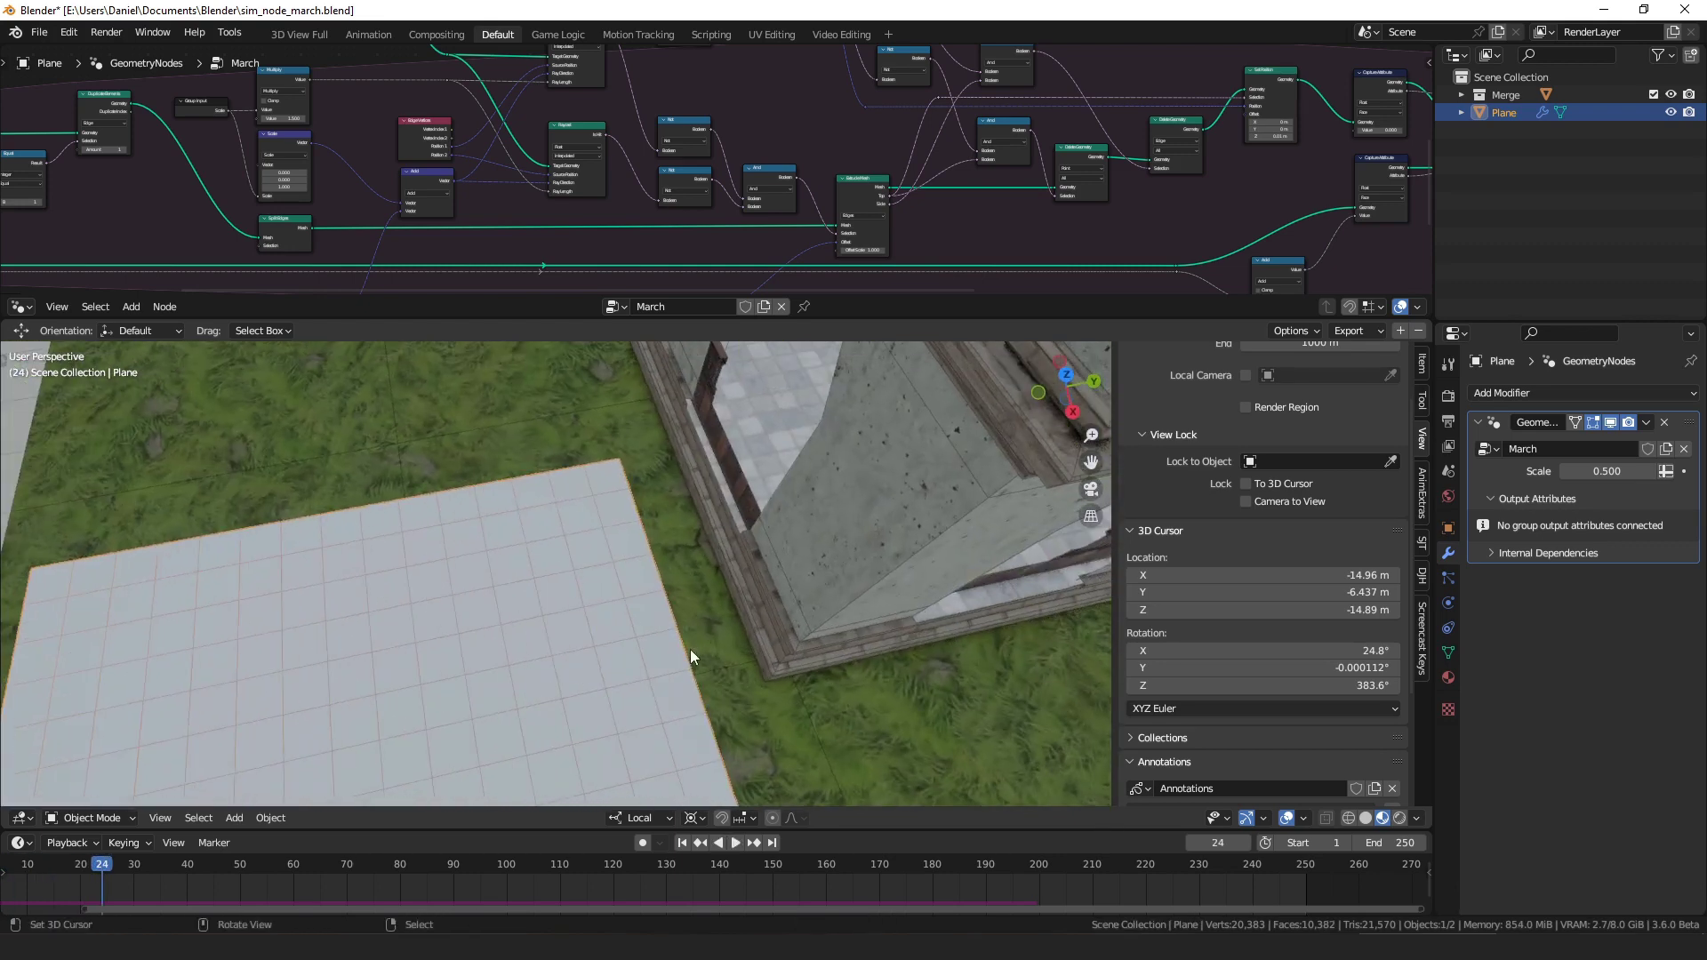
pyautogui.moveTo(686, 651); pyautogui.dragTo(716, 645)
pyautogui.moveTo(816, 606); pyautogui.dragTo(736, 573, button='middle')
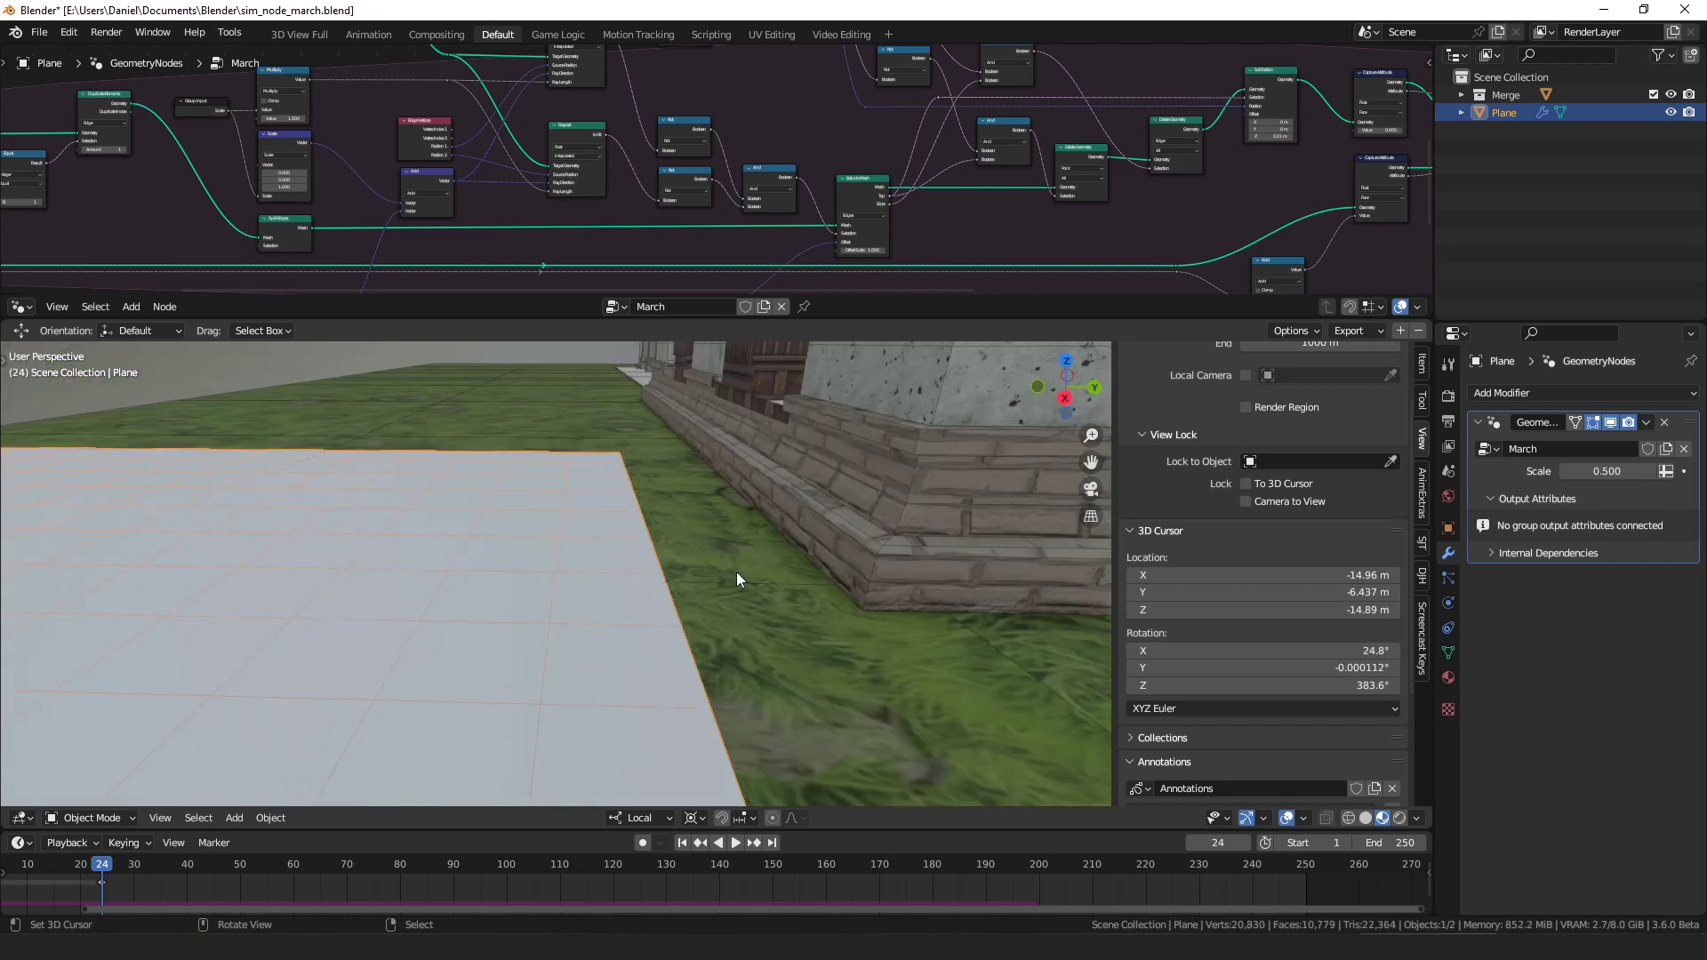
# - Annotate several ray arrows from the mesh's edge towards the base of the house wall
pyautogui.click(649, 537)
pyautogui.moveTo(645, 537)
pyautogui.mouseDown()
pyautogui.moveTo(745, 529)
pyautogui.moveTo(720, 533)
pyautogui.mouseUp()
pyautogui.moveTo(659, 552)
pyautogui.mouseDown()
pyautogui.moveTo(757, 523)
pyautogui.moveTo(740, 518)
pyautogui.mouseUp()
pyautogui.moveTo(647, 537); pyautogui.dragTo(736, 496)
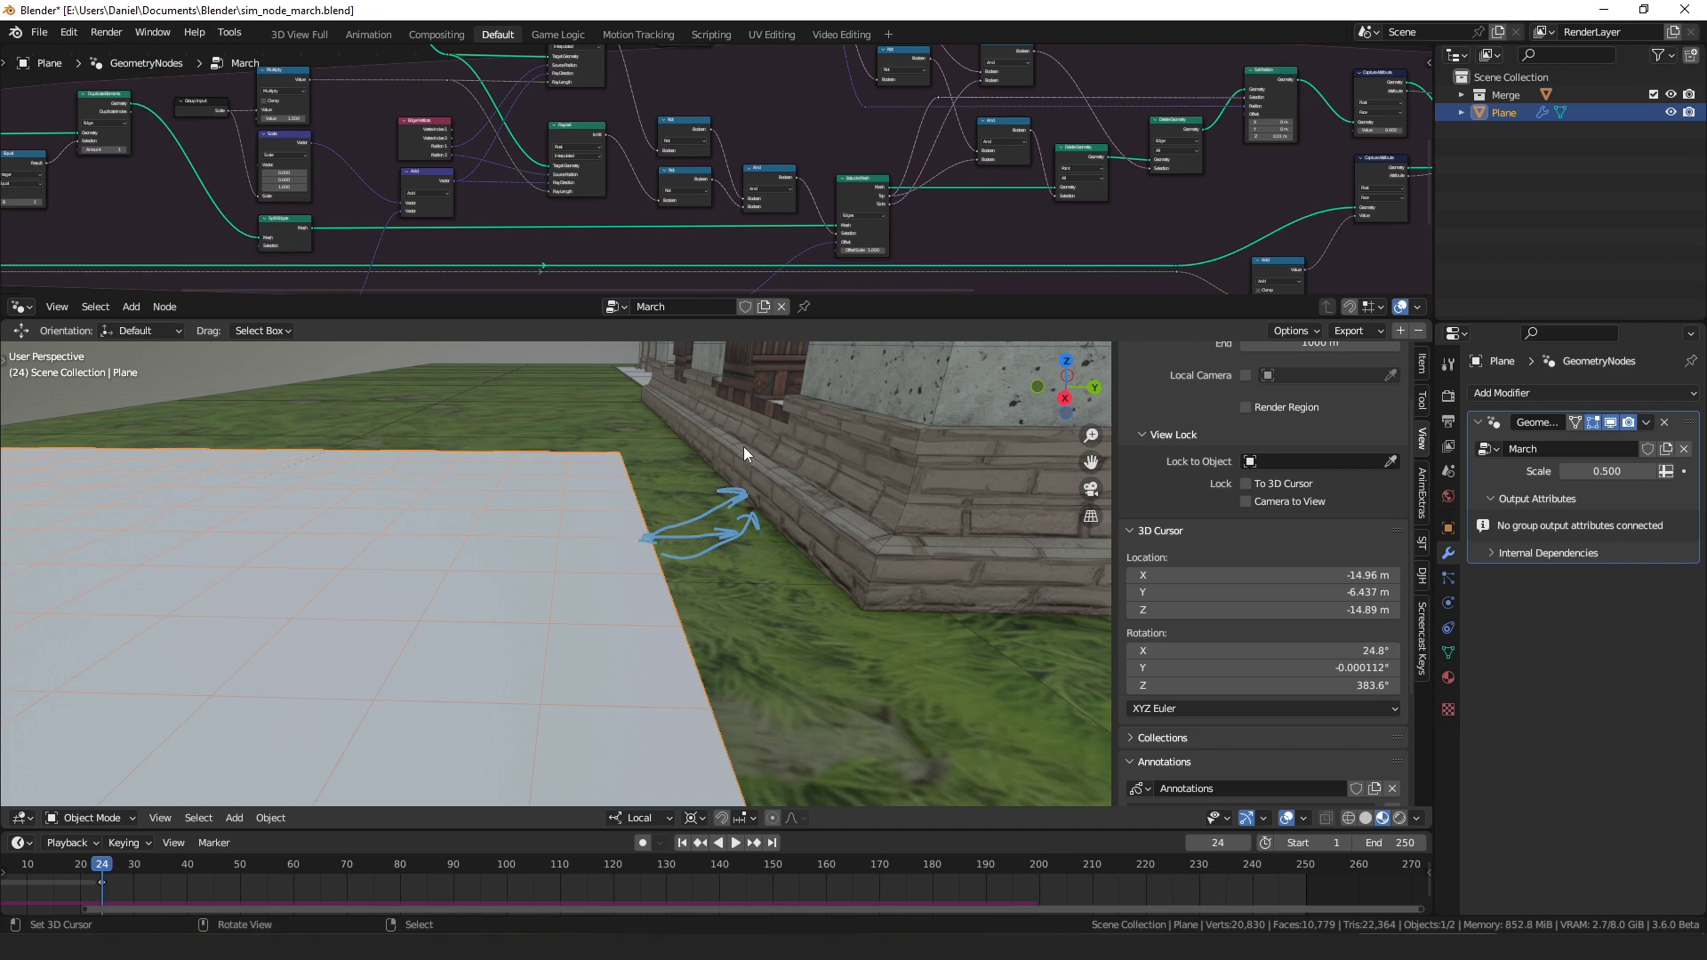
pyautogui.moveTo(743, 447); pyautogui.dragTo(688, 402, button='middle')
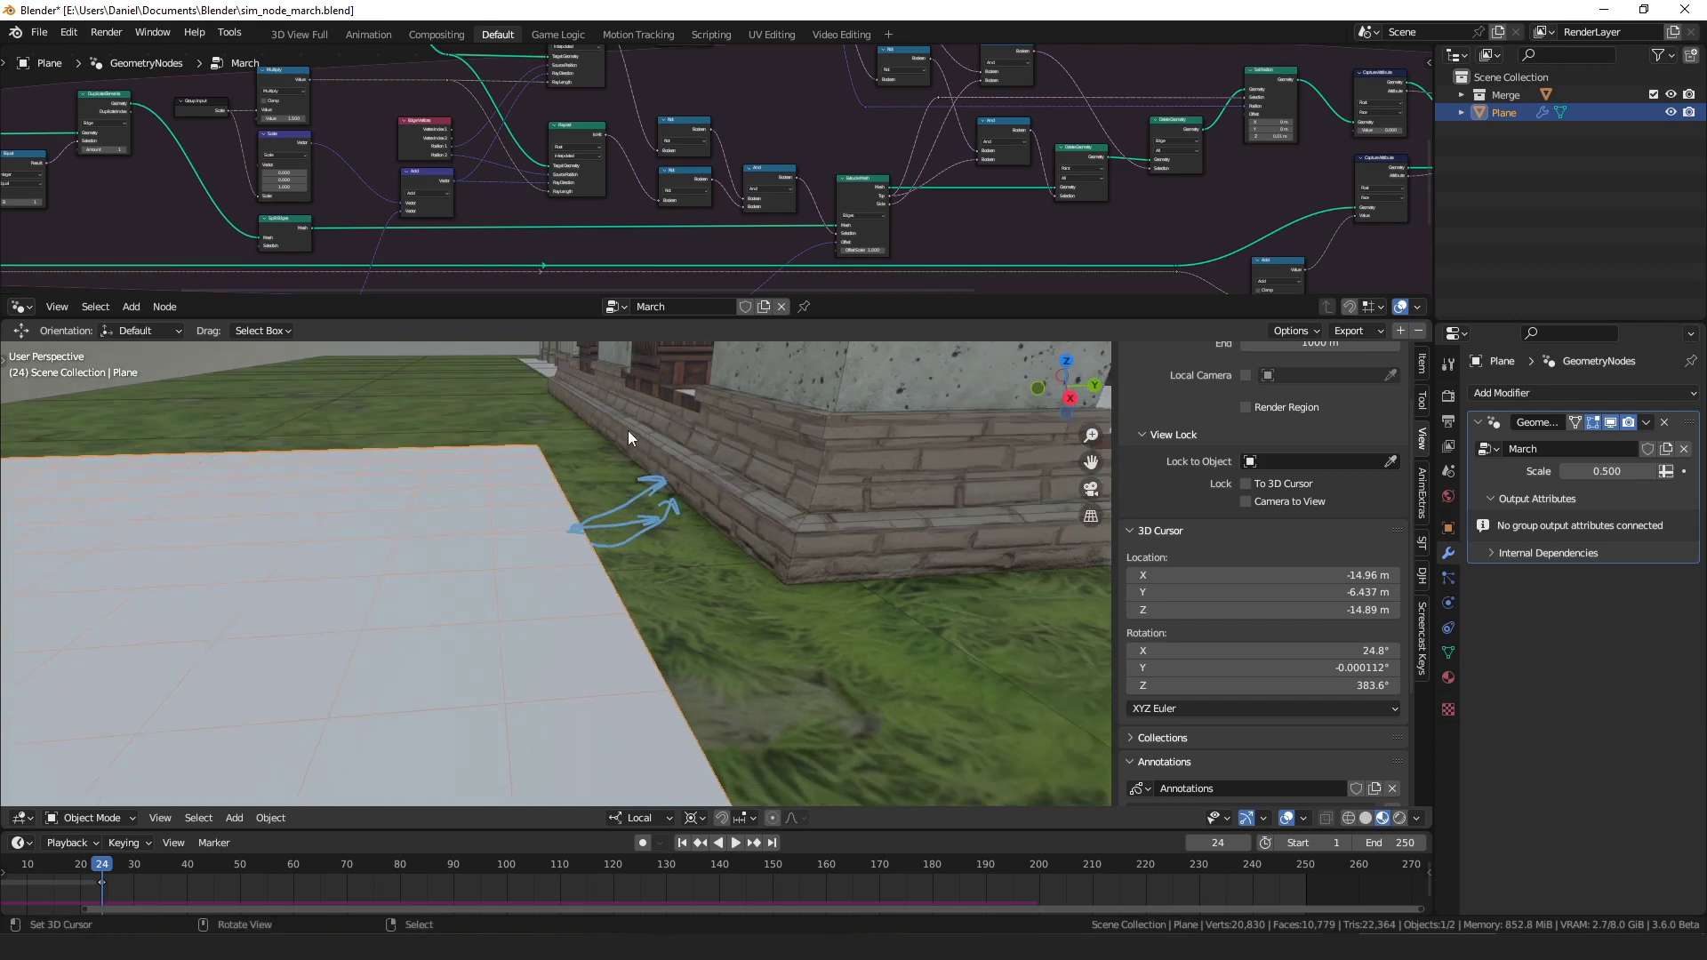
pyautogui.moveTo(556, 462); pyautogui.dragTo(739, 381)
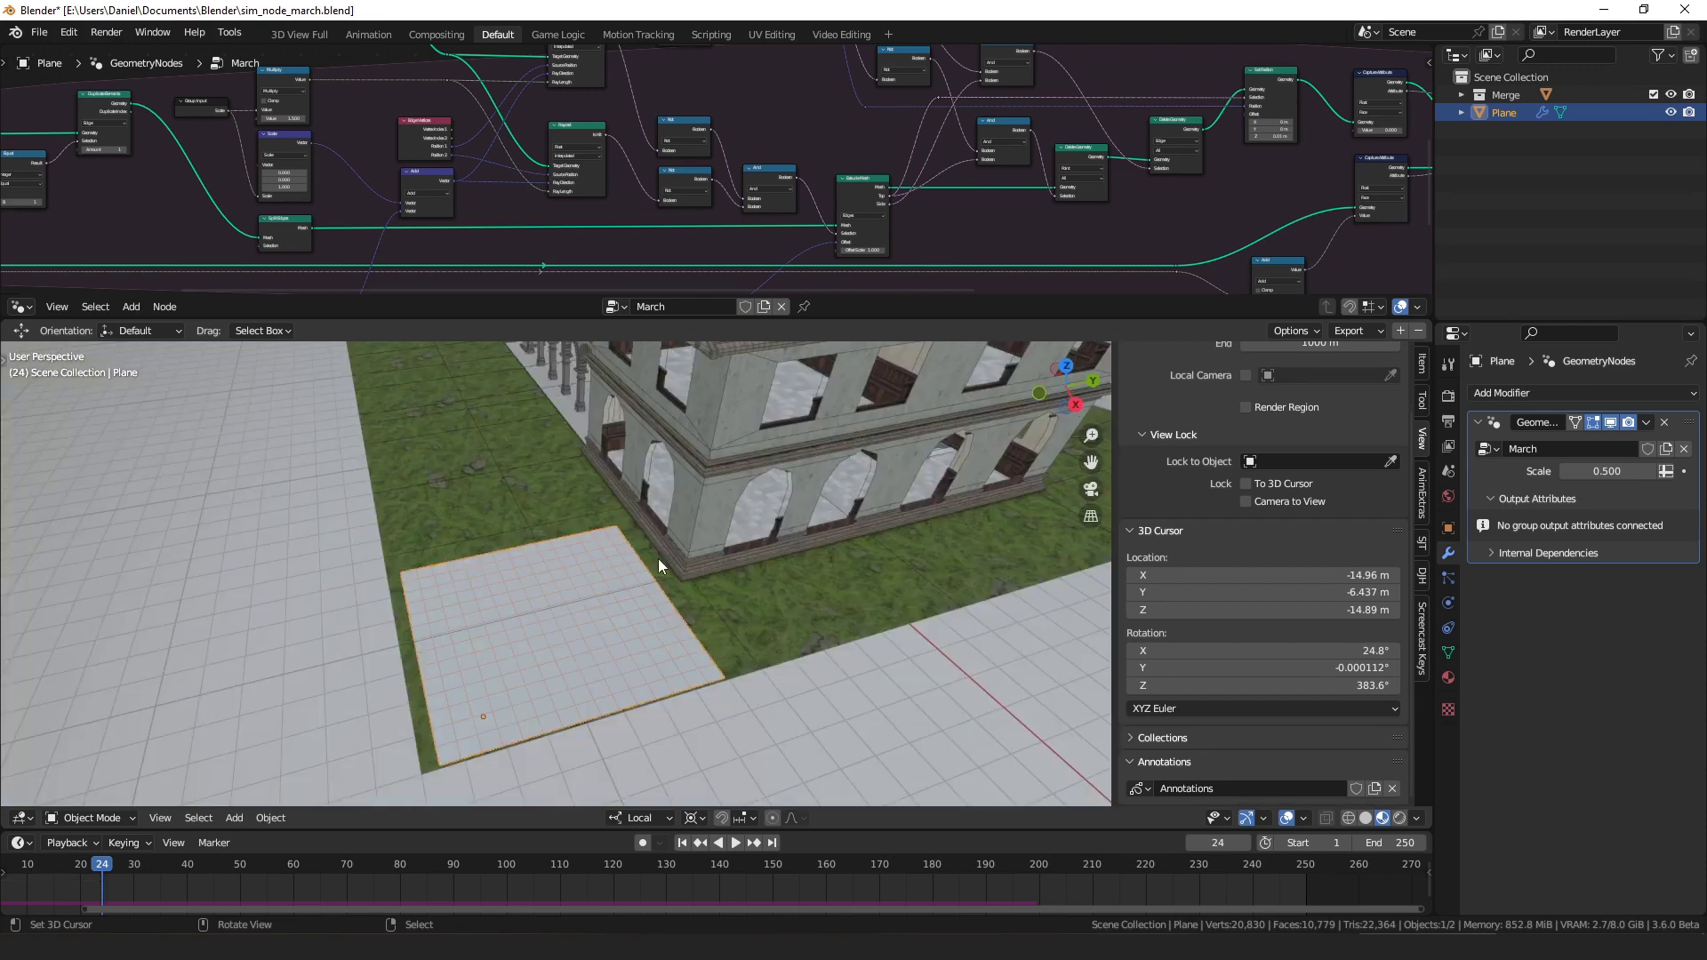
# - Examine the Raycast nodes and select the Scale node that supplies the extrusion offset
pyautogui.moveTo(655, 557); pyautogui.dragTo(567, 441, button='middle')
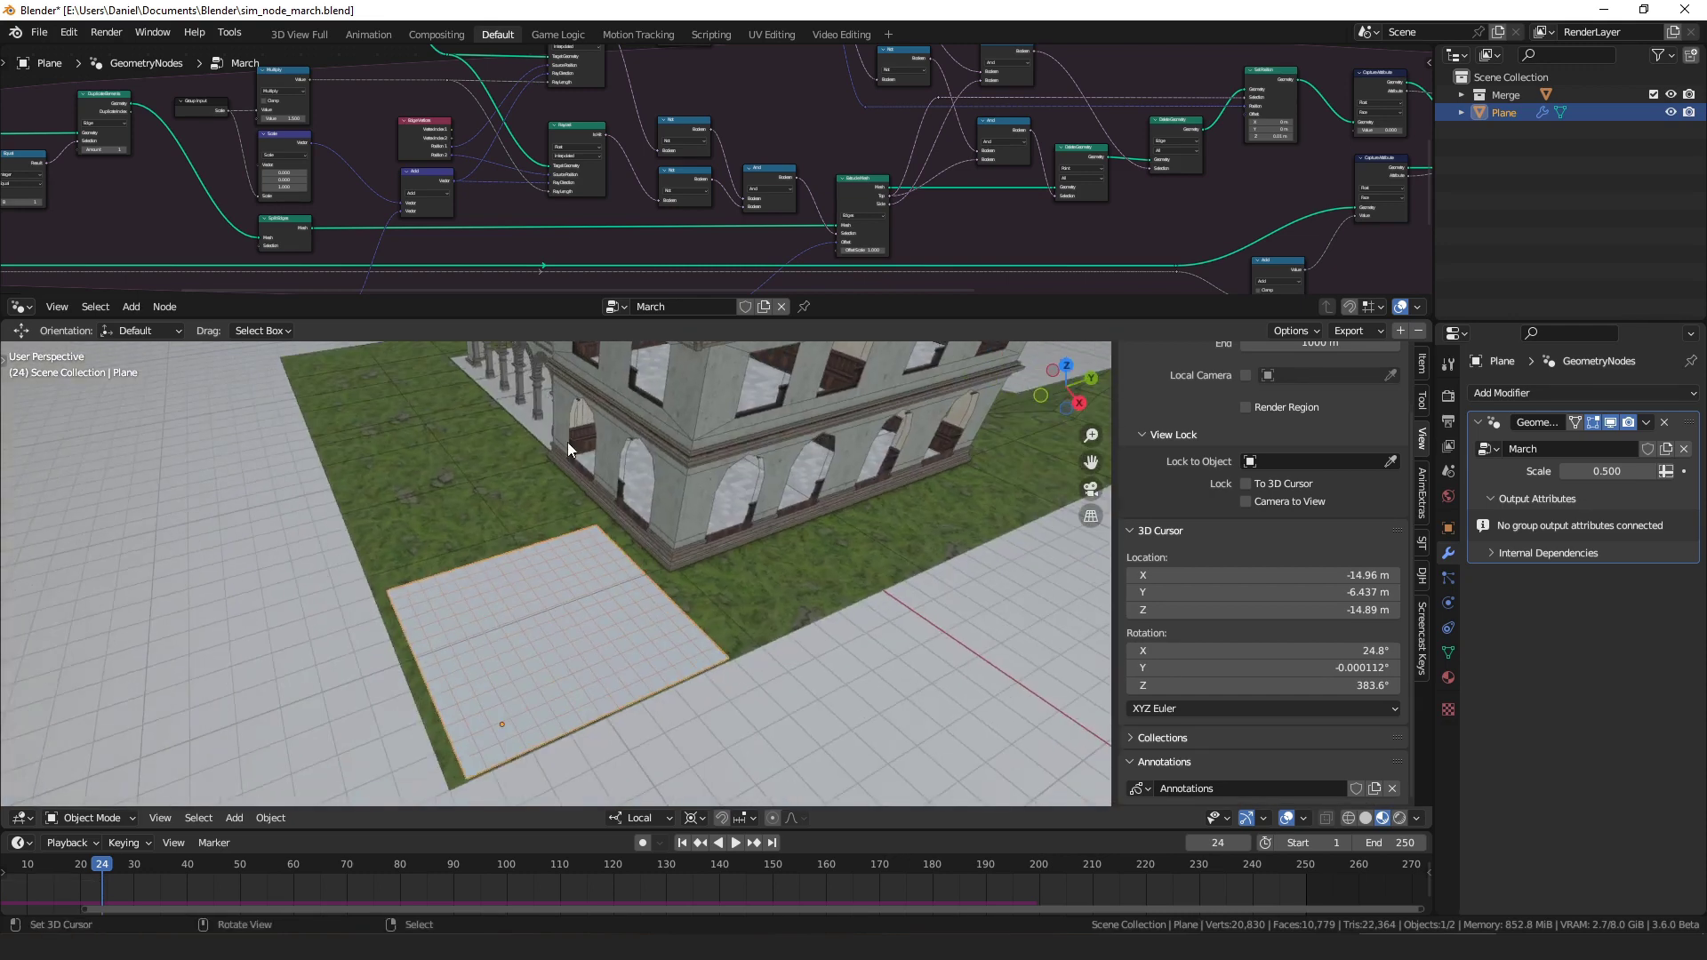
pyautogui.scroll(-2, 680, 169)
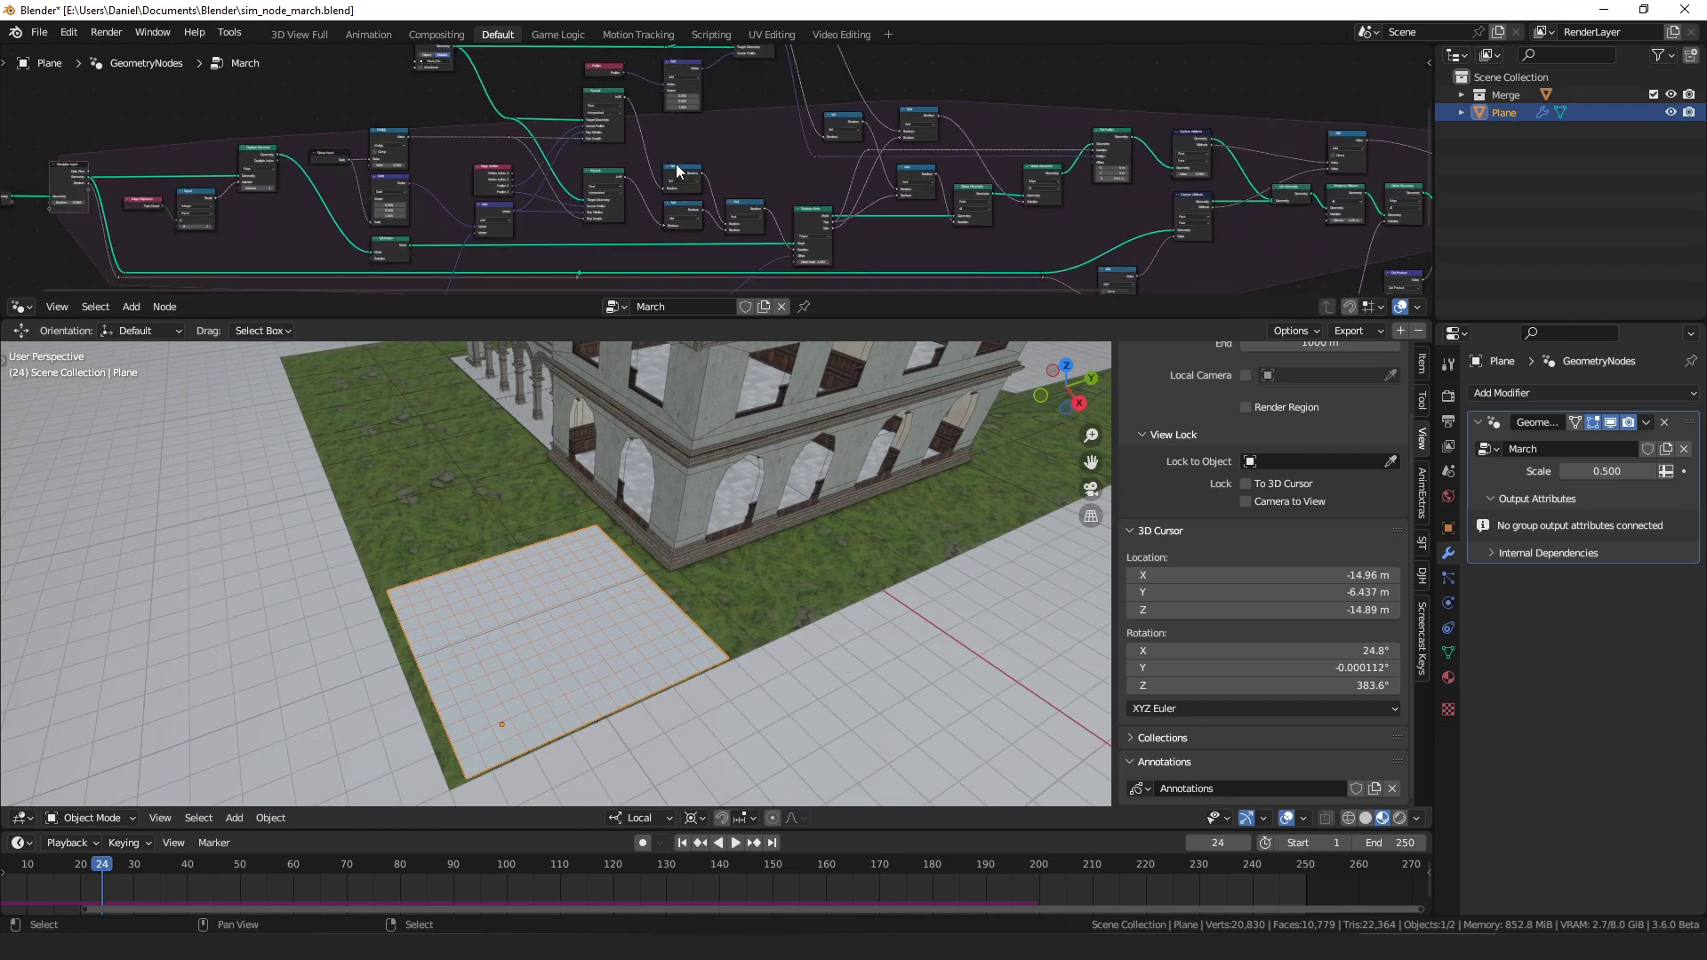
pyautogui.scroll(2, 583, 162)
pyautogui.moveTo(613, 101); pyautogui.dragTo(620, 97)
pyautogui.moveTo(454, 229); pyautogui.dragTo(626, 137, button='middle')
pyautogui.scroll(2, 626, 137)
pyautogui.moveTo(627, 130); pyautogui.dragTo(624, 129)
pyautogui.moveTo(648, 135); pyautogui.dragTo(584, 180, button='middle')
pyautogui.moveTo(727, 168); pyautogui.dragTo(710, 221)
pyautogui.scroll(-2, 653, 193)
pyautogui.moveTo(652, 194); pyautogui.dragTo(654, 151, button='middle')
pyautogui.click(399, 173)
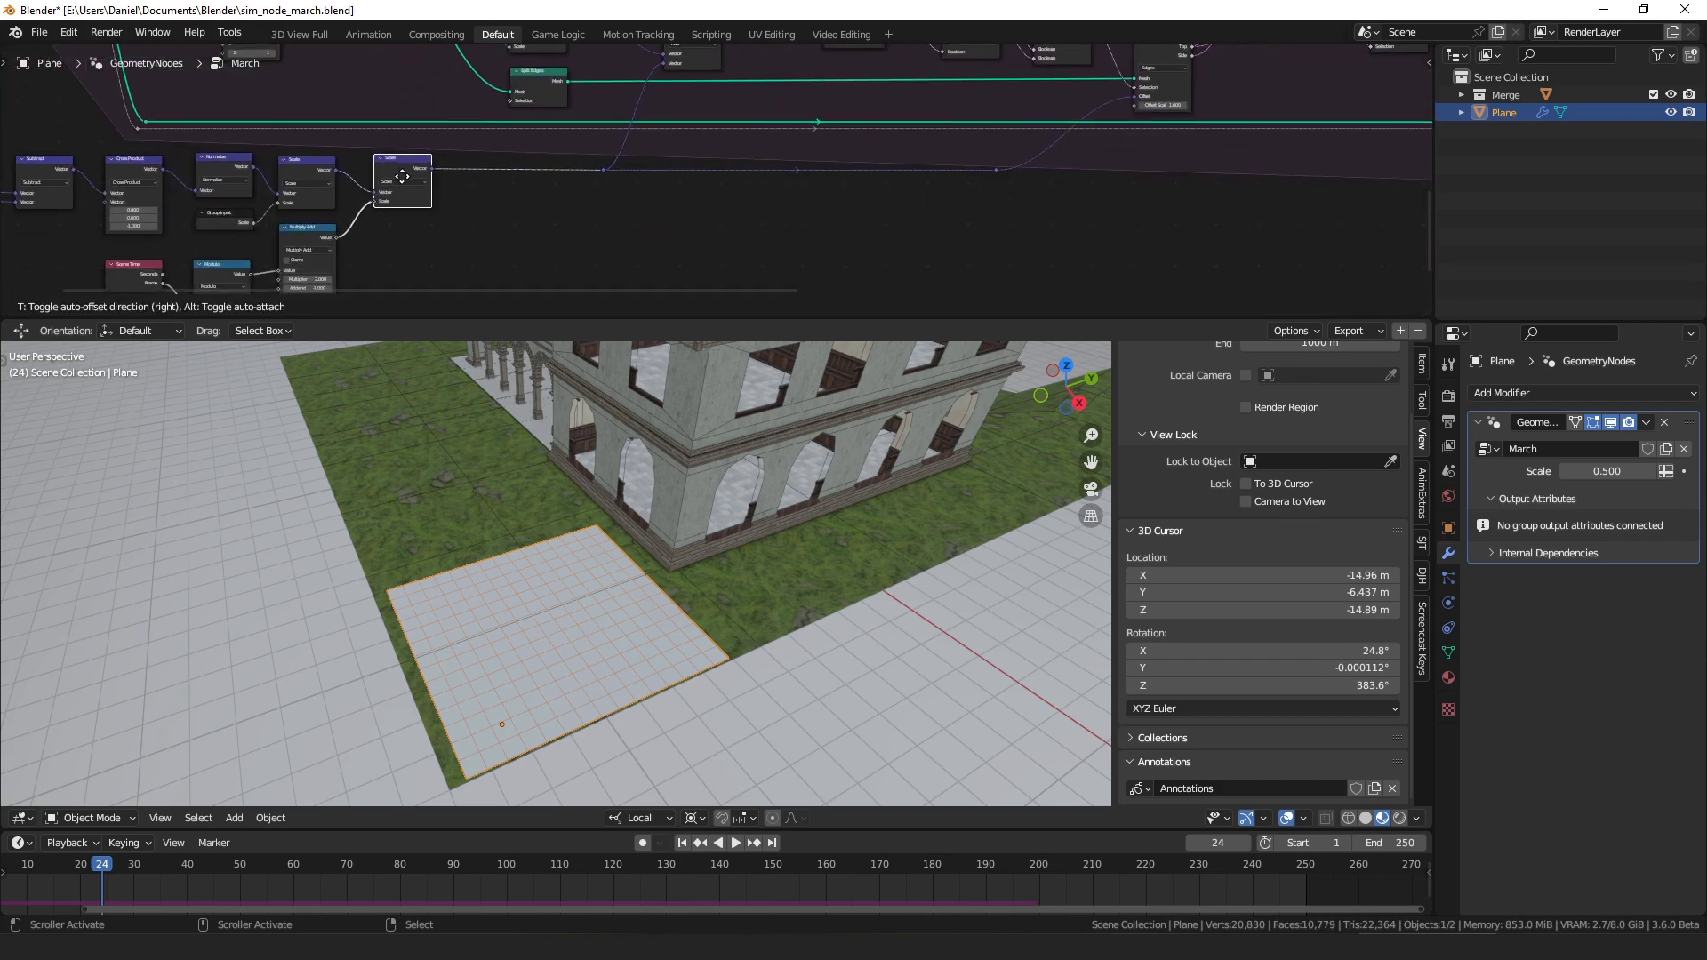
# - Select the Scale node with the upward vector and the Add node beneath Edge Vertices
pyautogui.scroll(3, 328, 115)
pyautogui.click(327, 116)
pyautogui.moveTo(163, 40); pyautogui.dragTo(228, 104, button='middle')
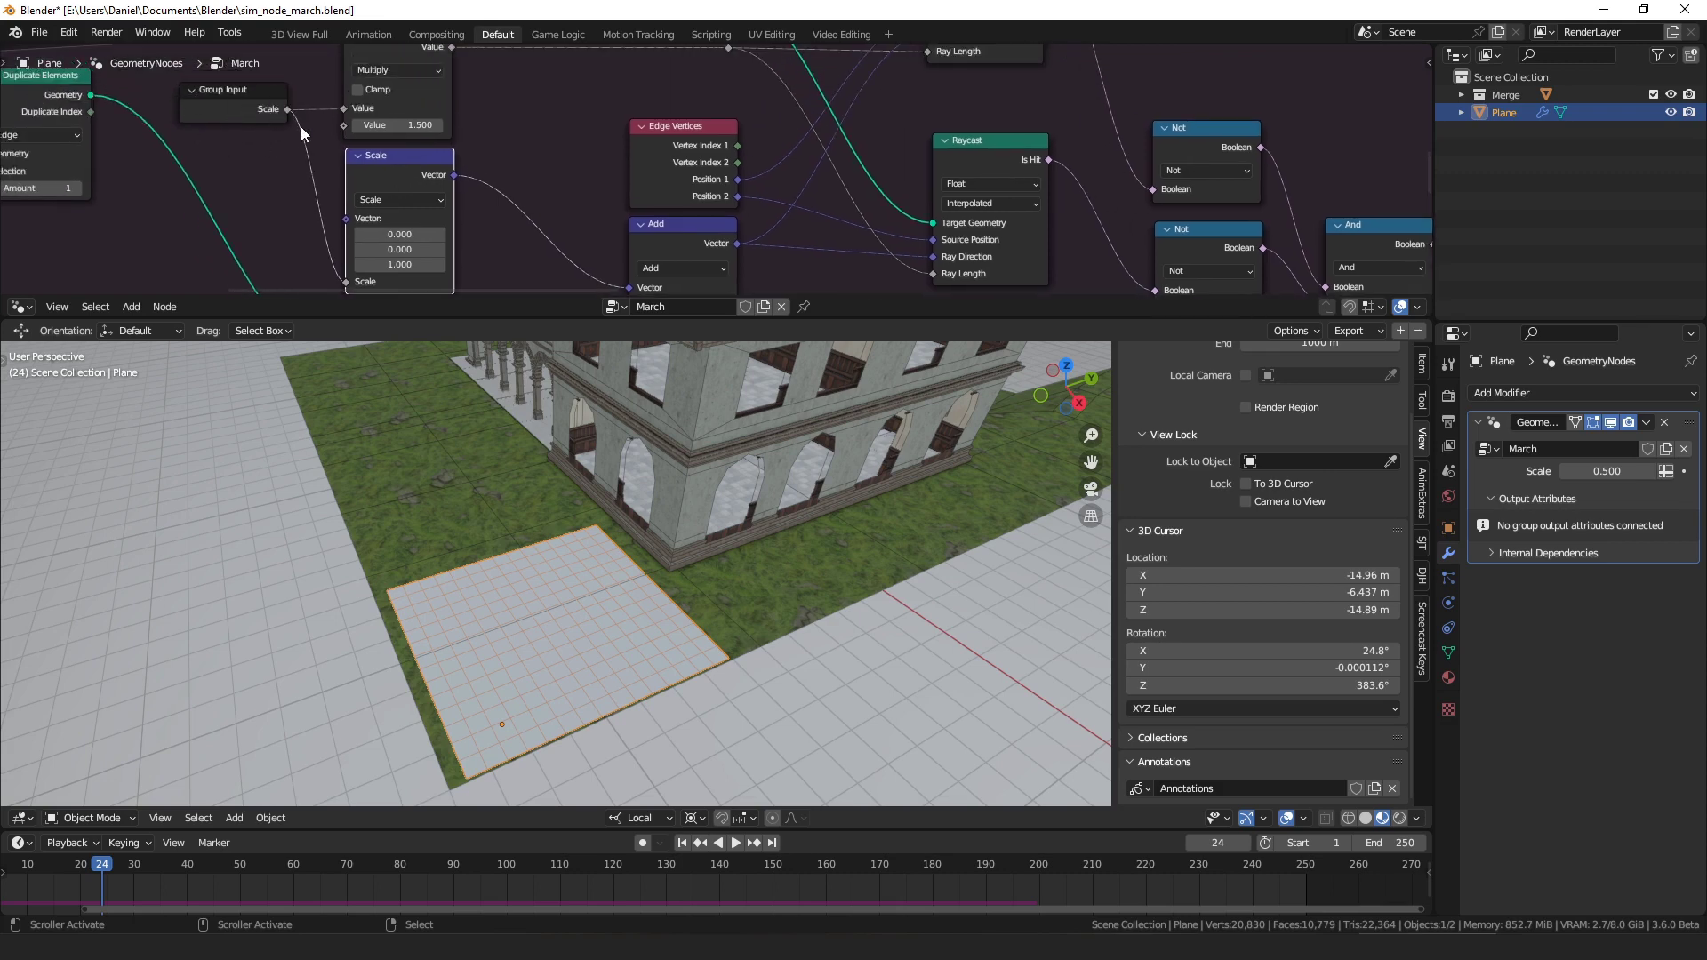
pyautogui.click(639, 258)
pyautogui.scroll(-1, 638, 257)
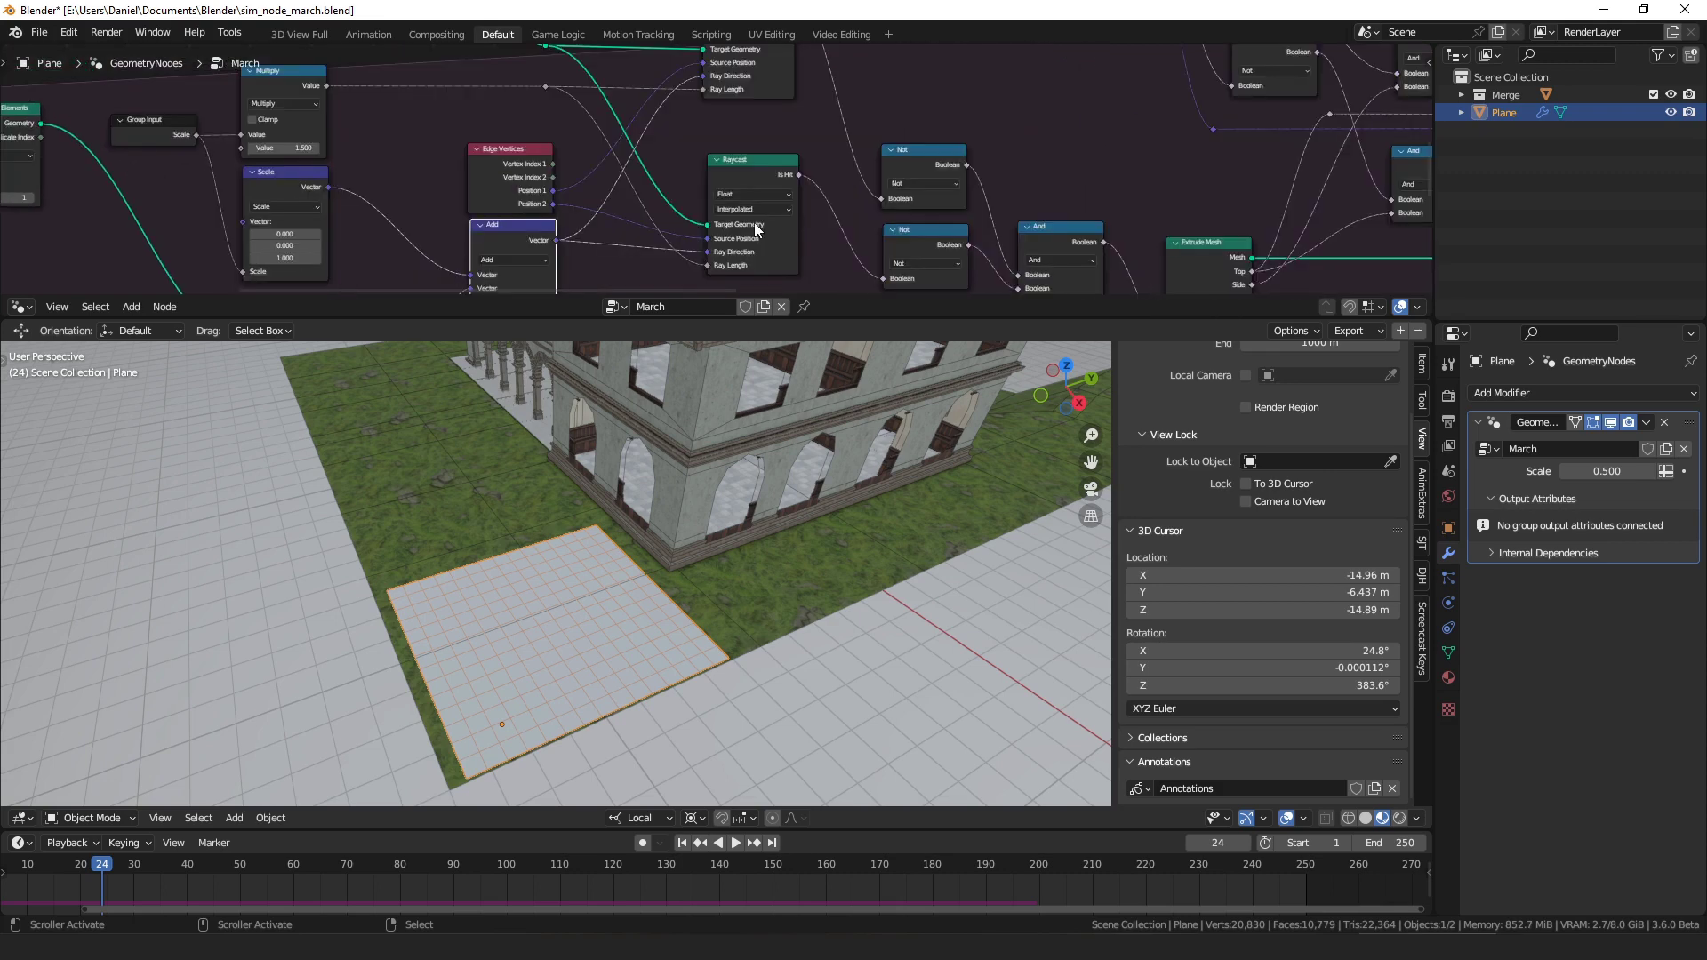
# - Examine the Object Info node that supplies the house geometry and select the Not node following the Raycast
pyautogui.scroll(-6, 757, 231)
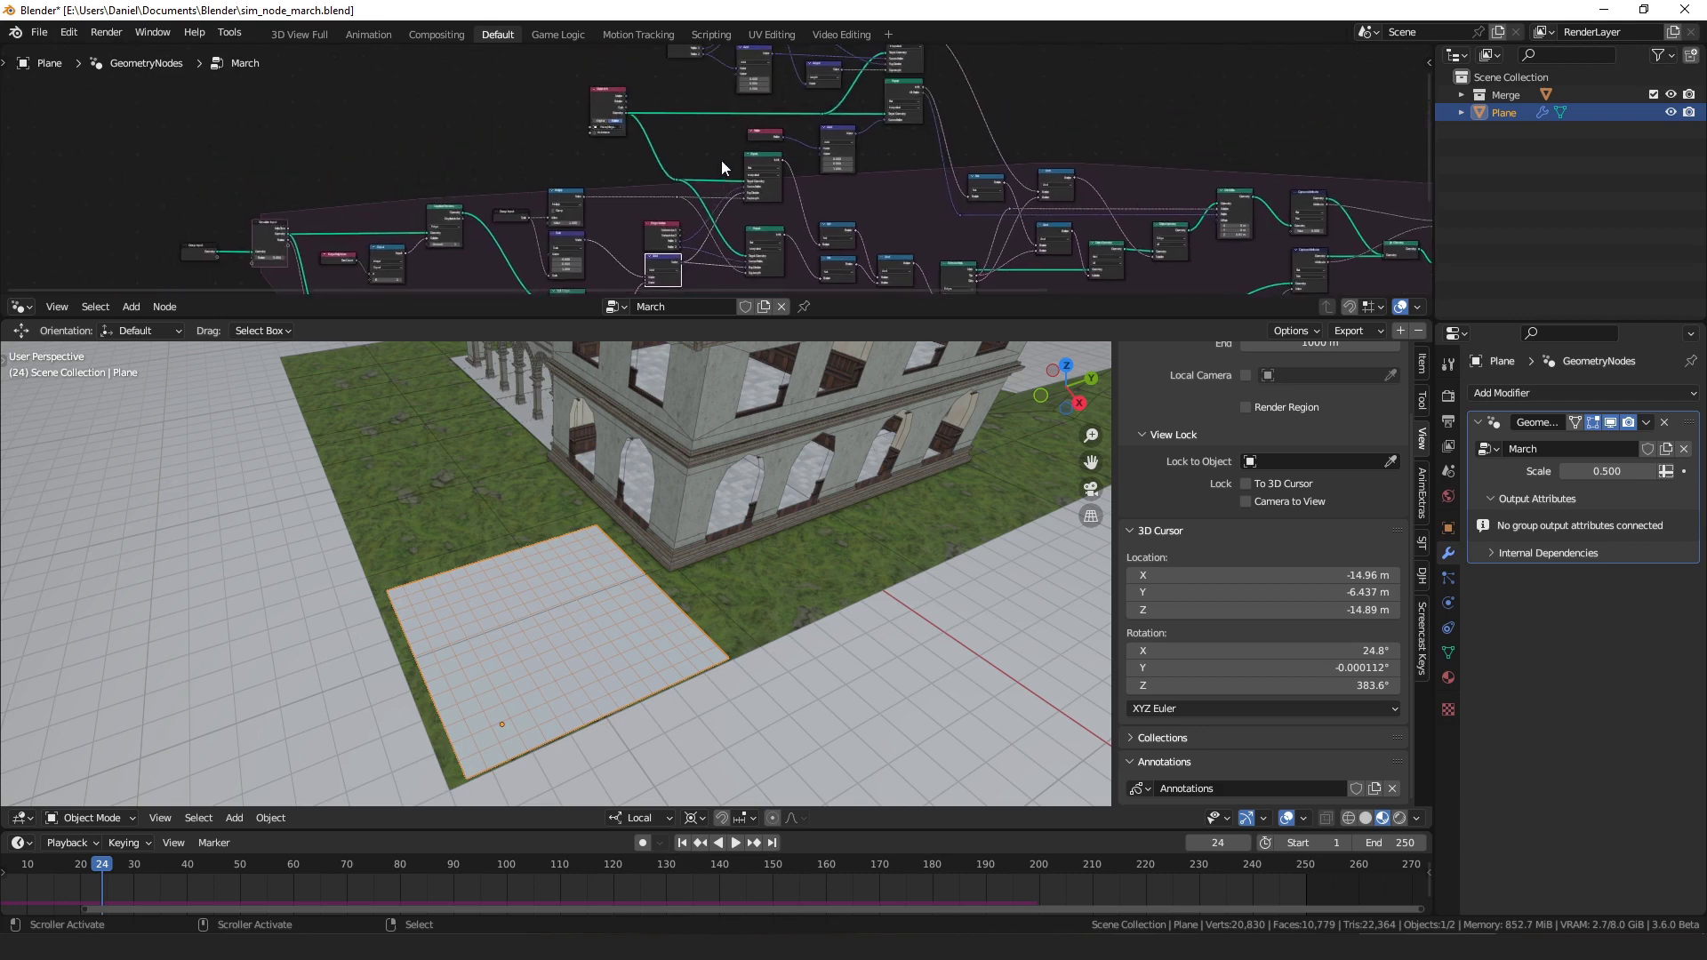
pyautogui.scroll(4, 752, 163)
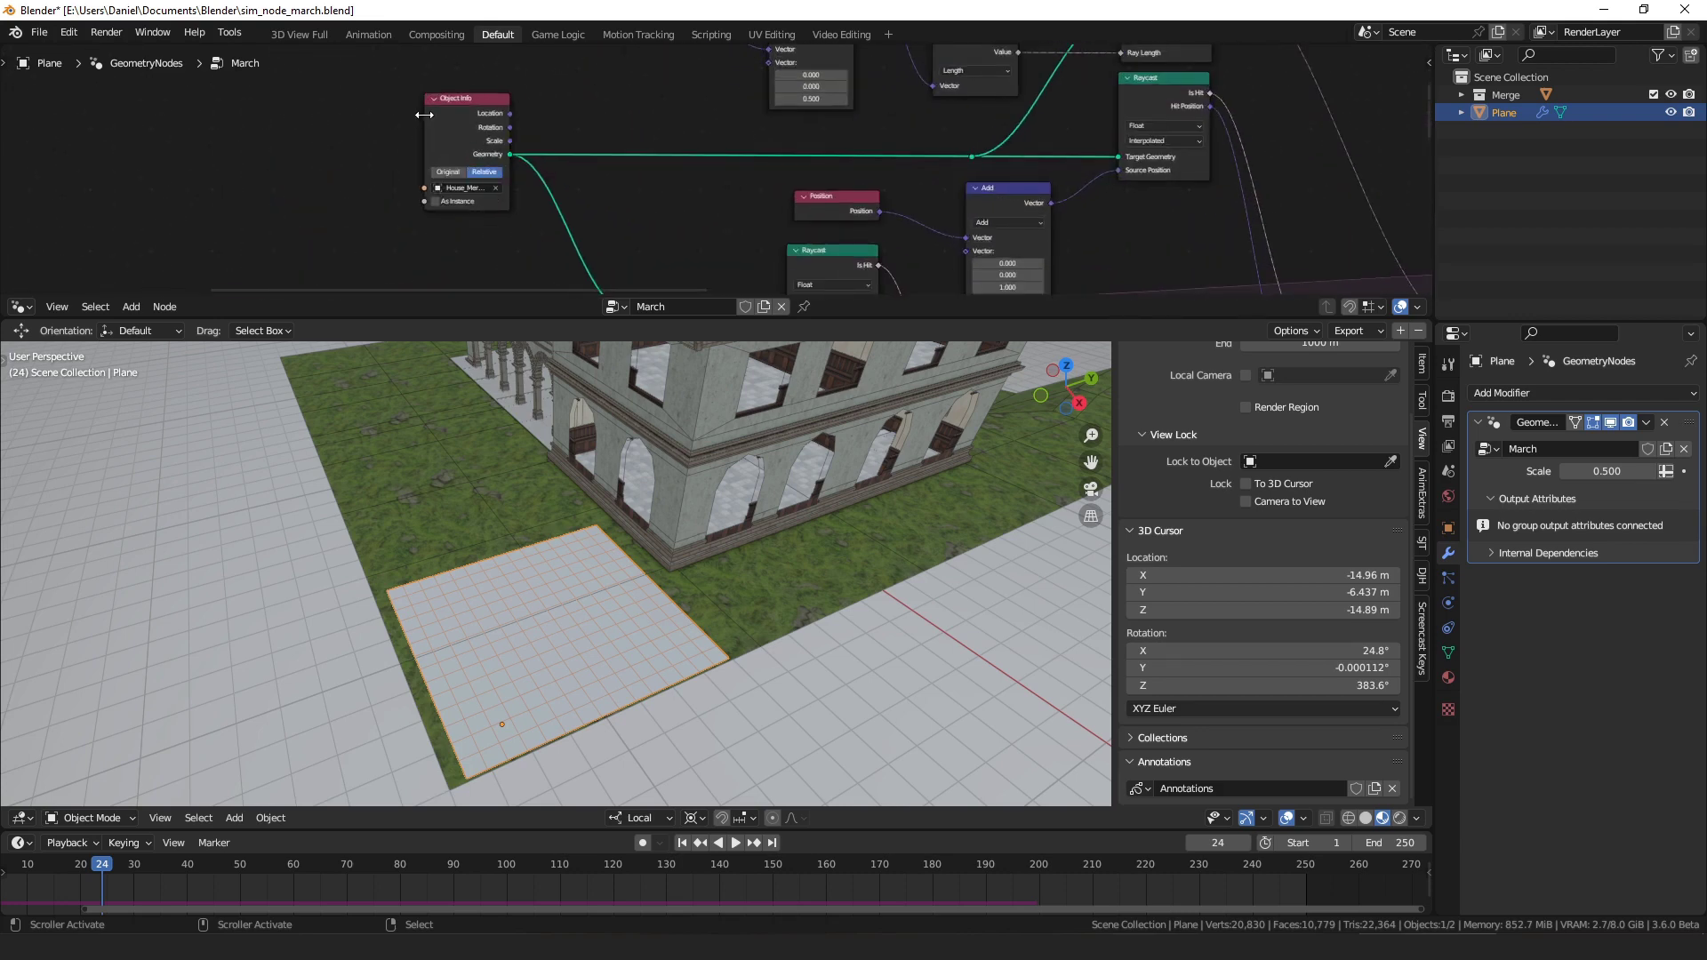
pyautogui.scroll(-2, 420, 114)
pyautogui.moveTo(502, 191); pyautogui.dragTo(512, 113, button='middle')
pyautogui.scroll(2, 611, 174)
pyautogui.click(649, 125)
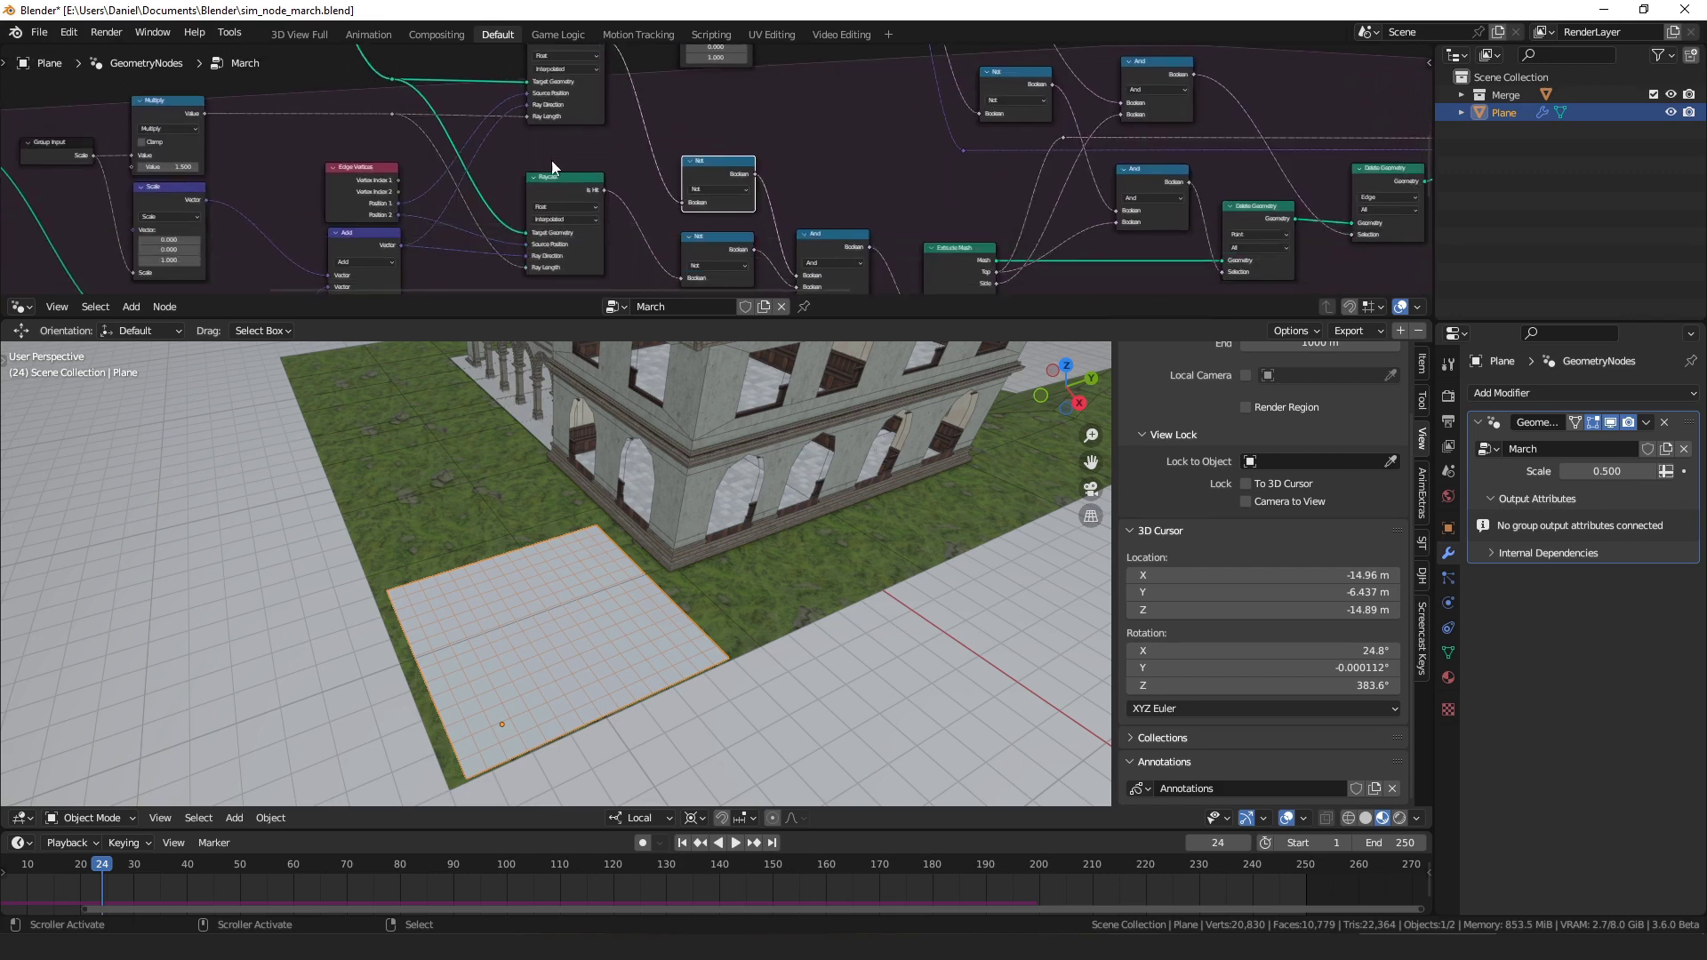
# - Select the And node that combines the two Not nodes into the Extrude Mesh selection
pyautogui.moveTo(703, 210); pyautogui.dragTo(608, 149, button='middle')
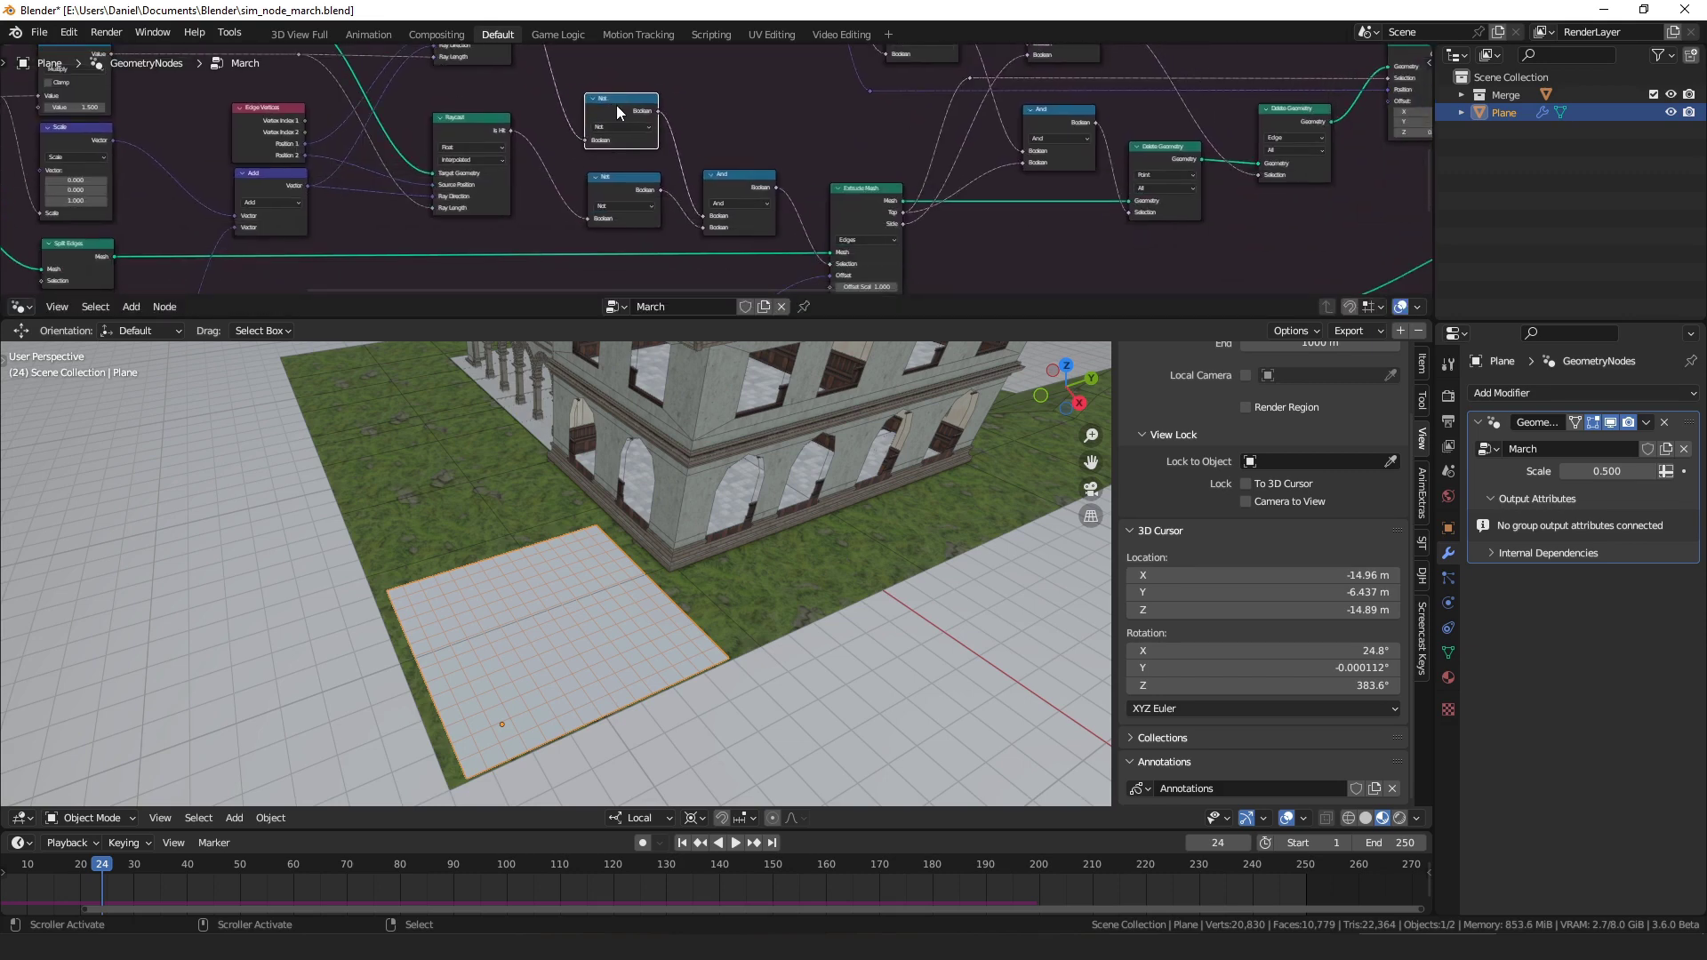
pyautogui.moveTo(616, 105); pyautogui.dragTo(517, 93, button='middle')
pyautogui.moveTo(638, 164); pyautogui.dragTo(632, 162)
pyautogui.moveTo(733, 189); pyautogui.dragTo(568, 167, button='middle')
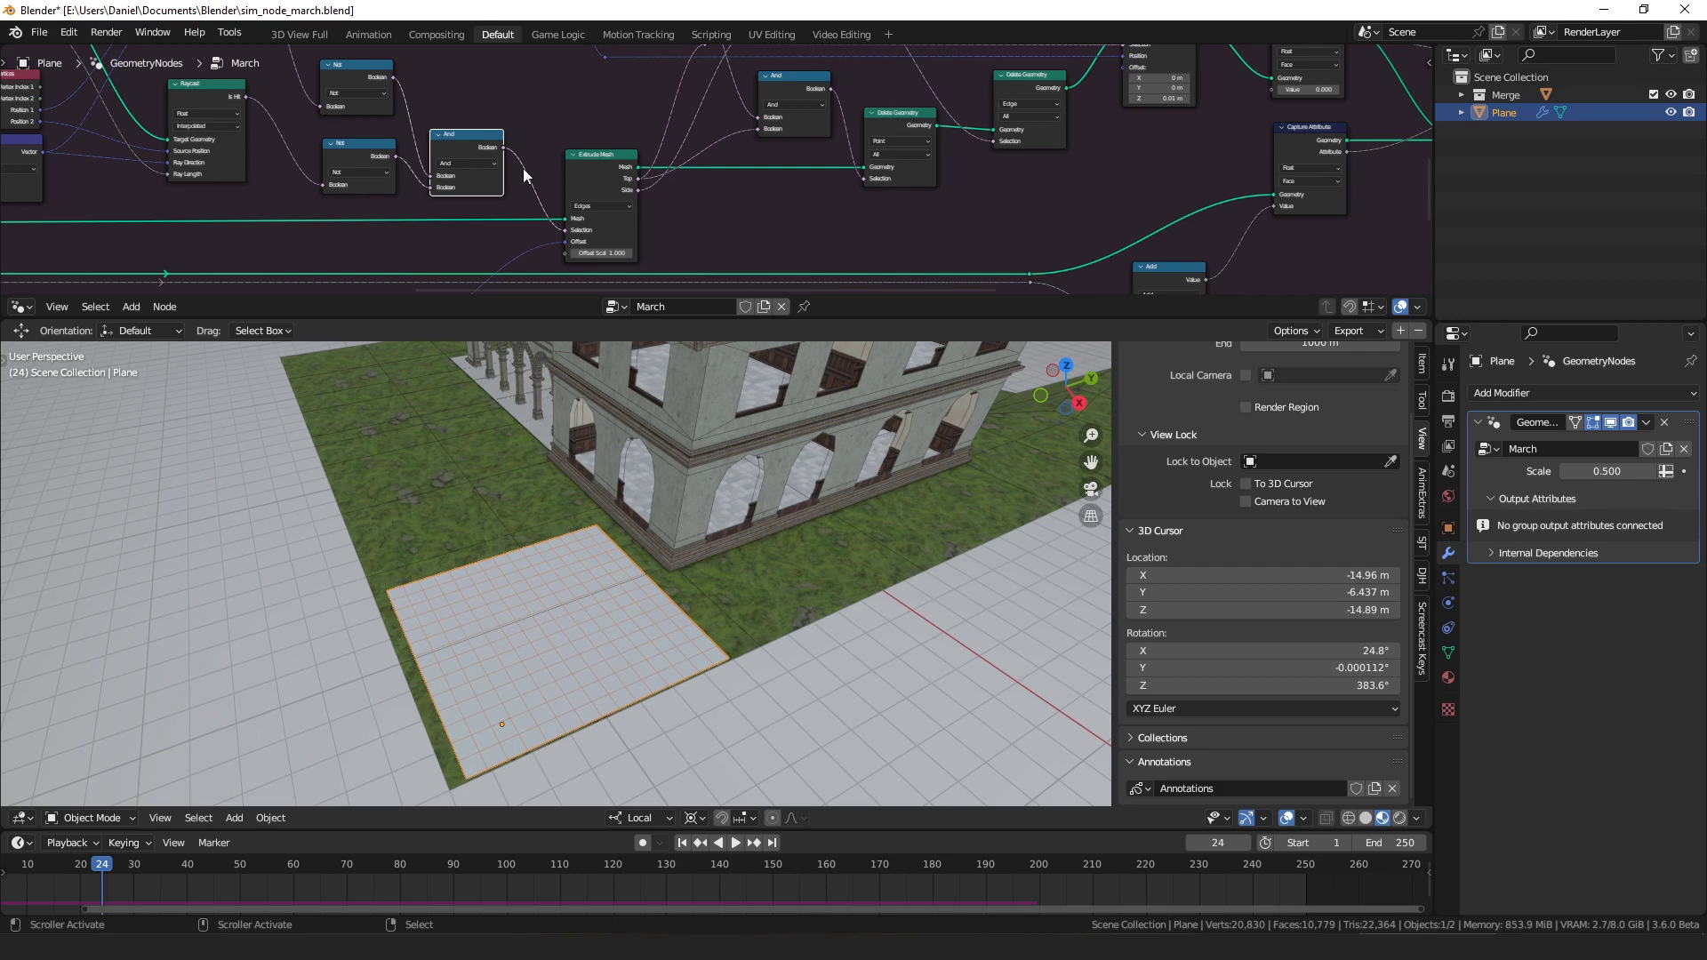
# - Preview the output of the Extrude Mesh node and inspect the extruded quads at the terrain corner
pyautogui.moveTo(636, 190); pyautogui.dragTo(625, 209, button='middle')
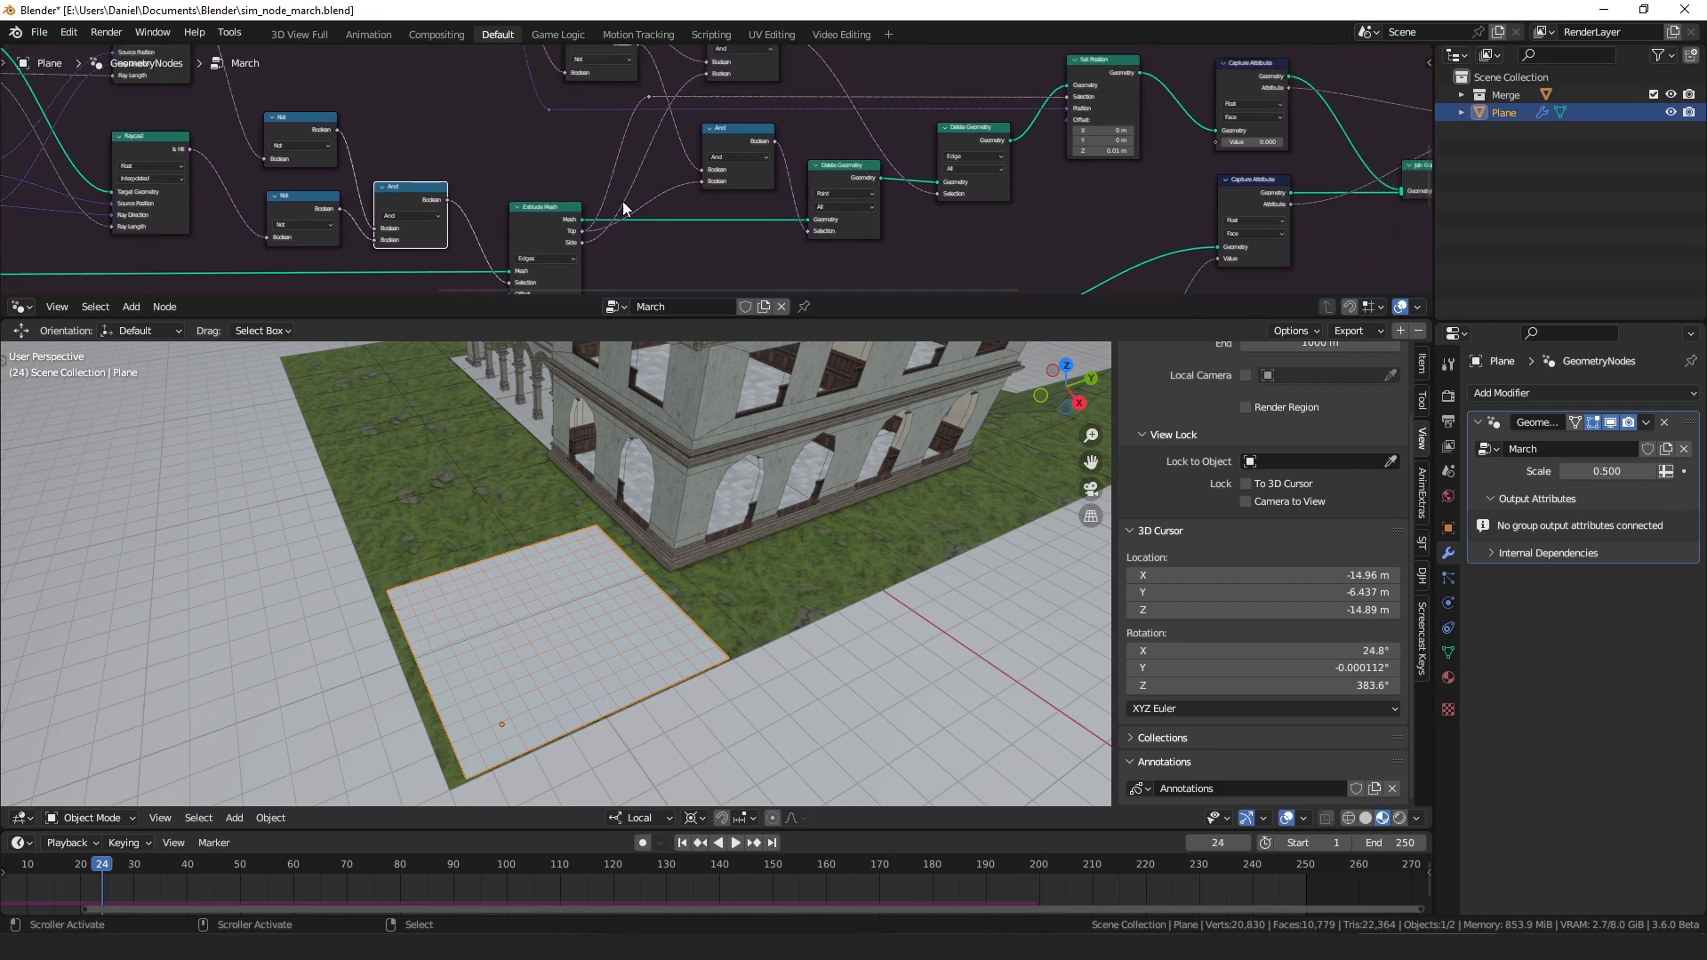
pyautogui.keyDown('ctrl'); pyautogui.keyDown('shift'); pyautogui.click(614, 201); pyautogui.keyUp('shift'); pyautogui.keyUp('ctrl')
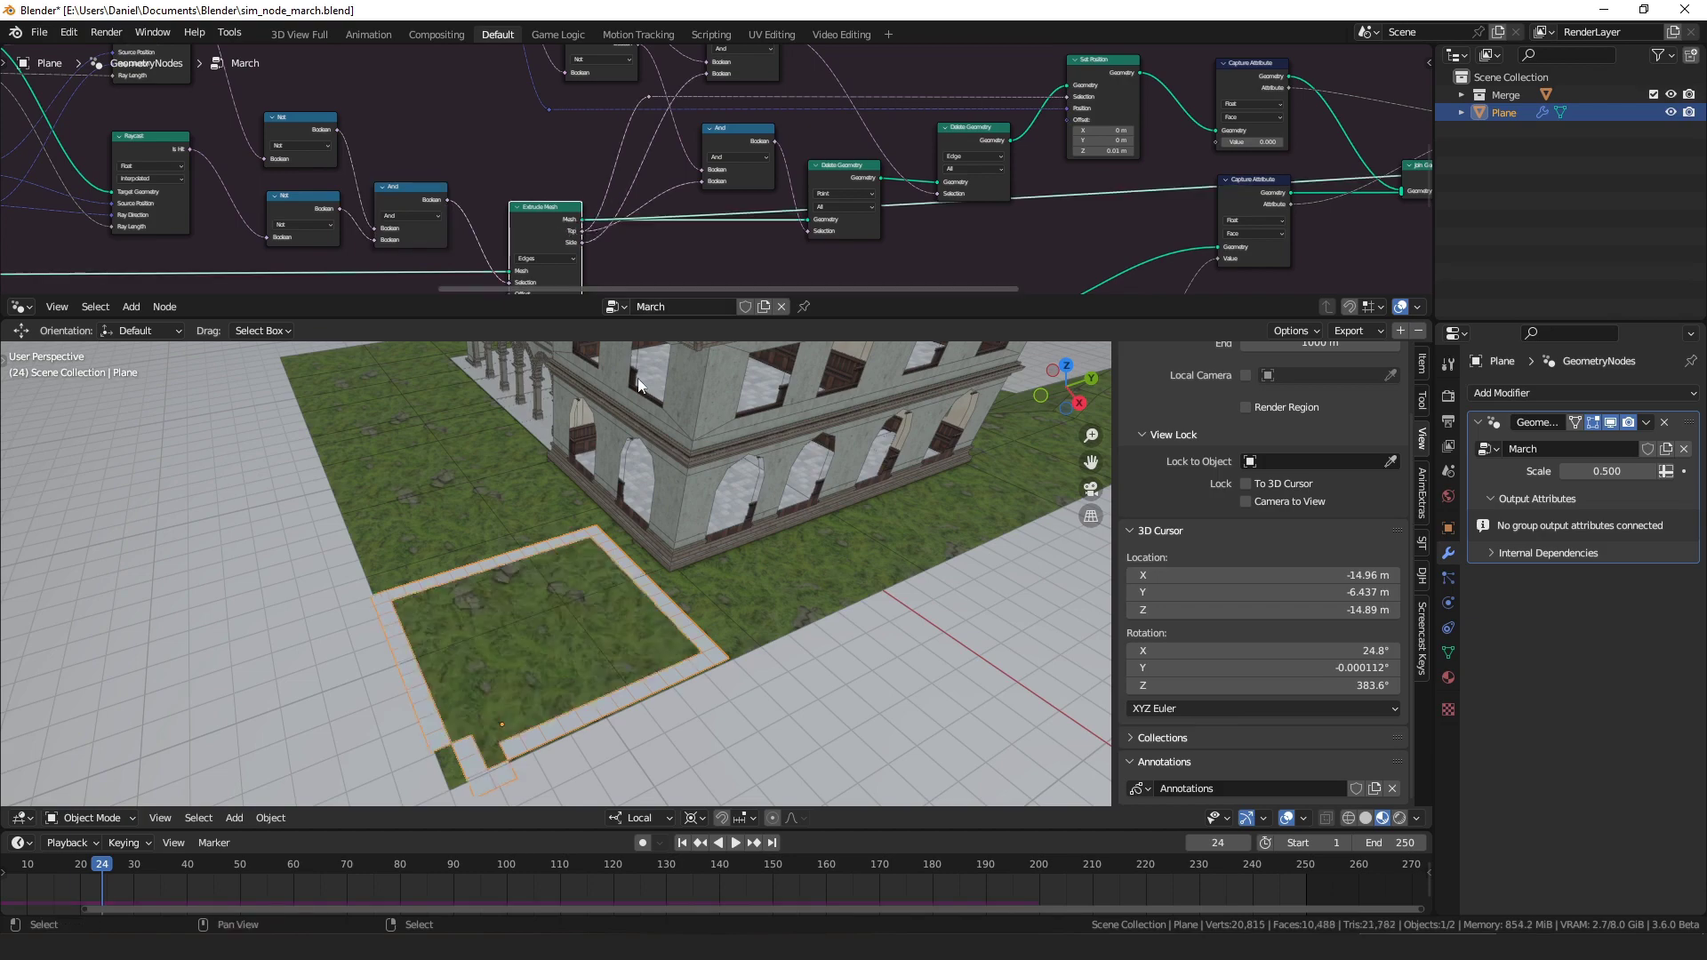
pyautogui.moveTo(658, 498); pyautogui.dragTo(718, 589, button='middle')
pyautogui.scroll(3, 667, 489)
pyautogui.moveTo(664, 483)
pyautogui.mouseDown(button='middle')
pyautogui.moveTo(708, 397)
pyautogui.moveTo(723, 488)
pyautogui.moveTo(708, 589)
pyautogui.moveTo(683, 552)
pyautogui.moveTo(690, 615)
pyautogui.mouseUp(button='middle')
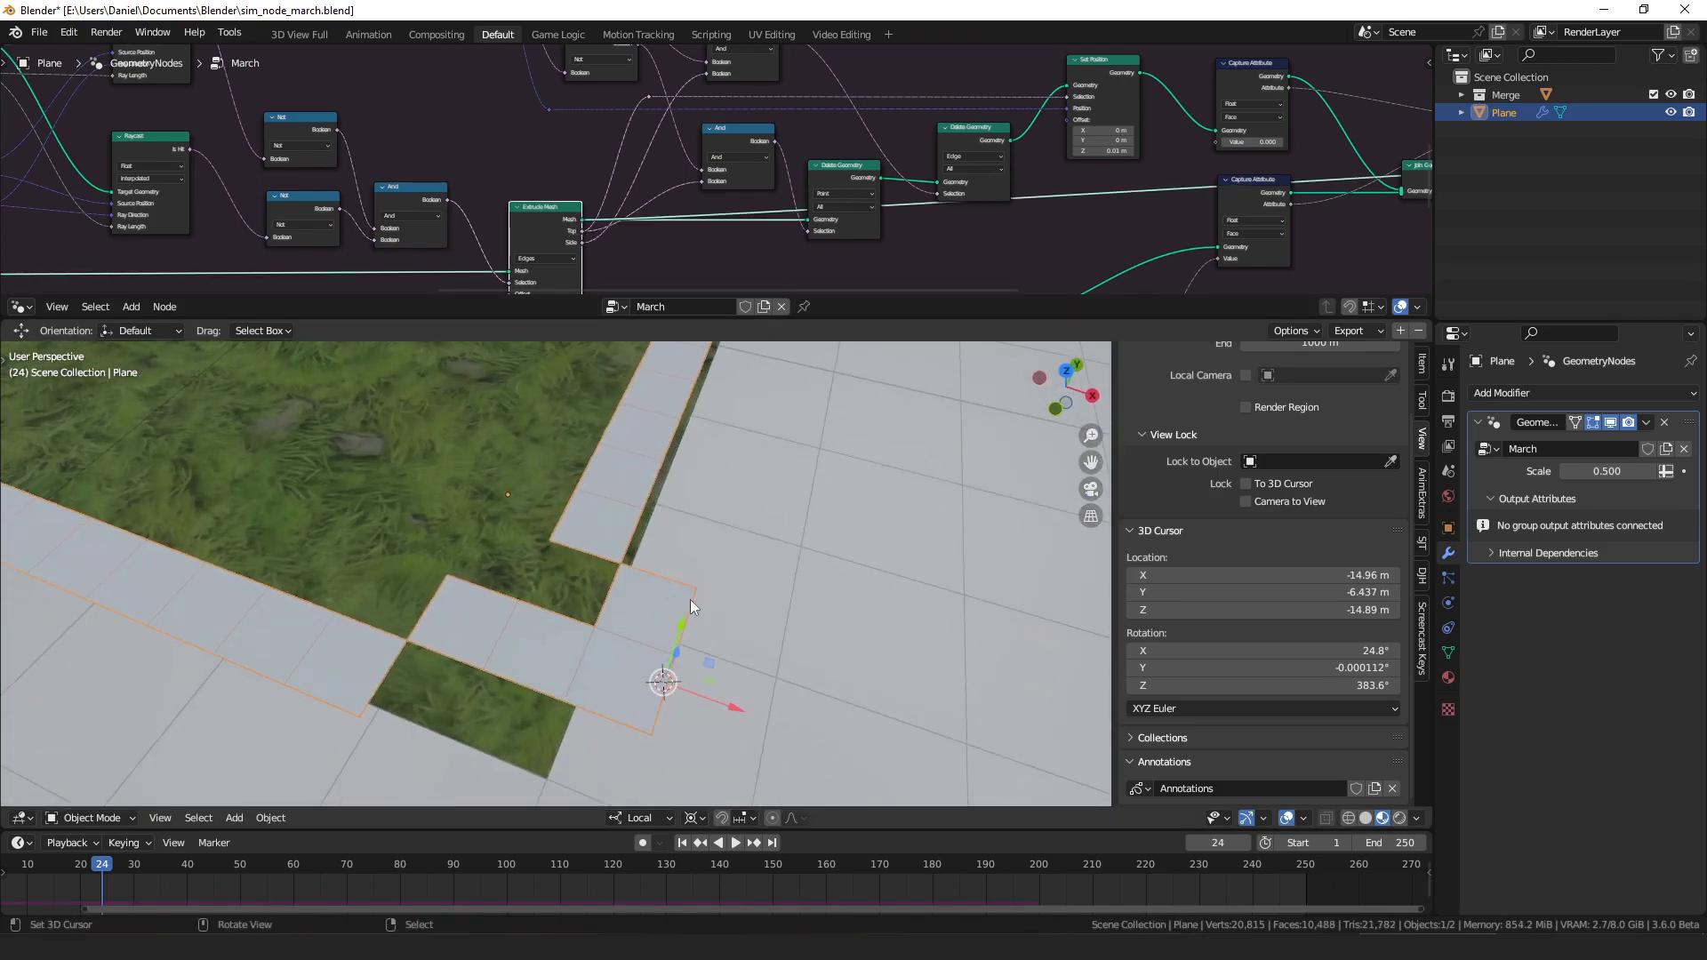
# - Go to frame 6 and annotate the extruded quad that overhangs the terrain corner
pyautogui.moveTo(659, 574)
pyautogui.mouseDown()
pyautogui.moveTo(701, 585)
pyautogui.moveTo(677, 656)
pyautogui.mouseUp()
pyautogui.moveTo(712, 708); pyautogui.dragTo(692, 638, button='middle')
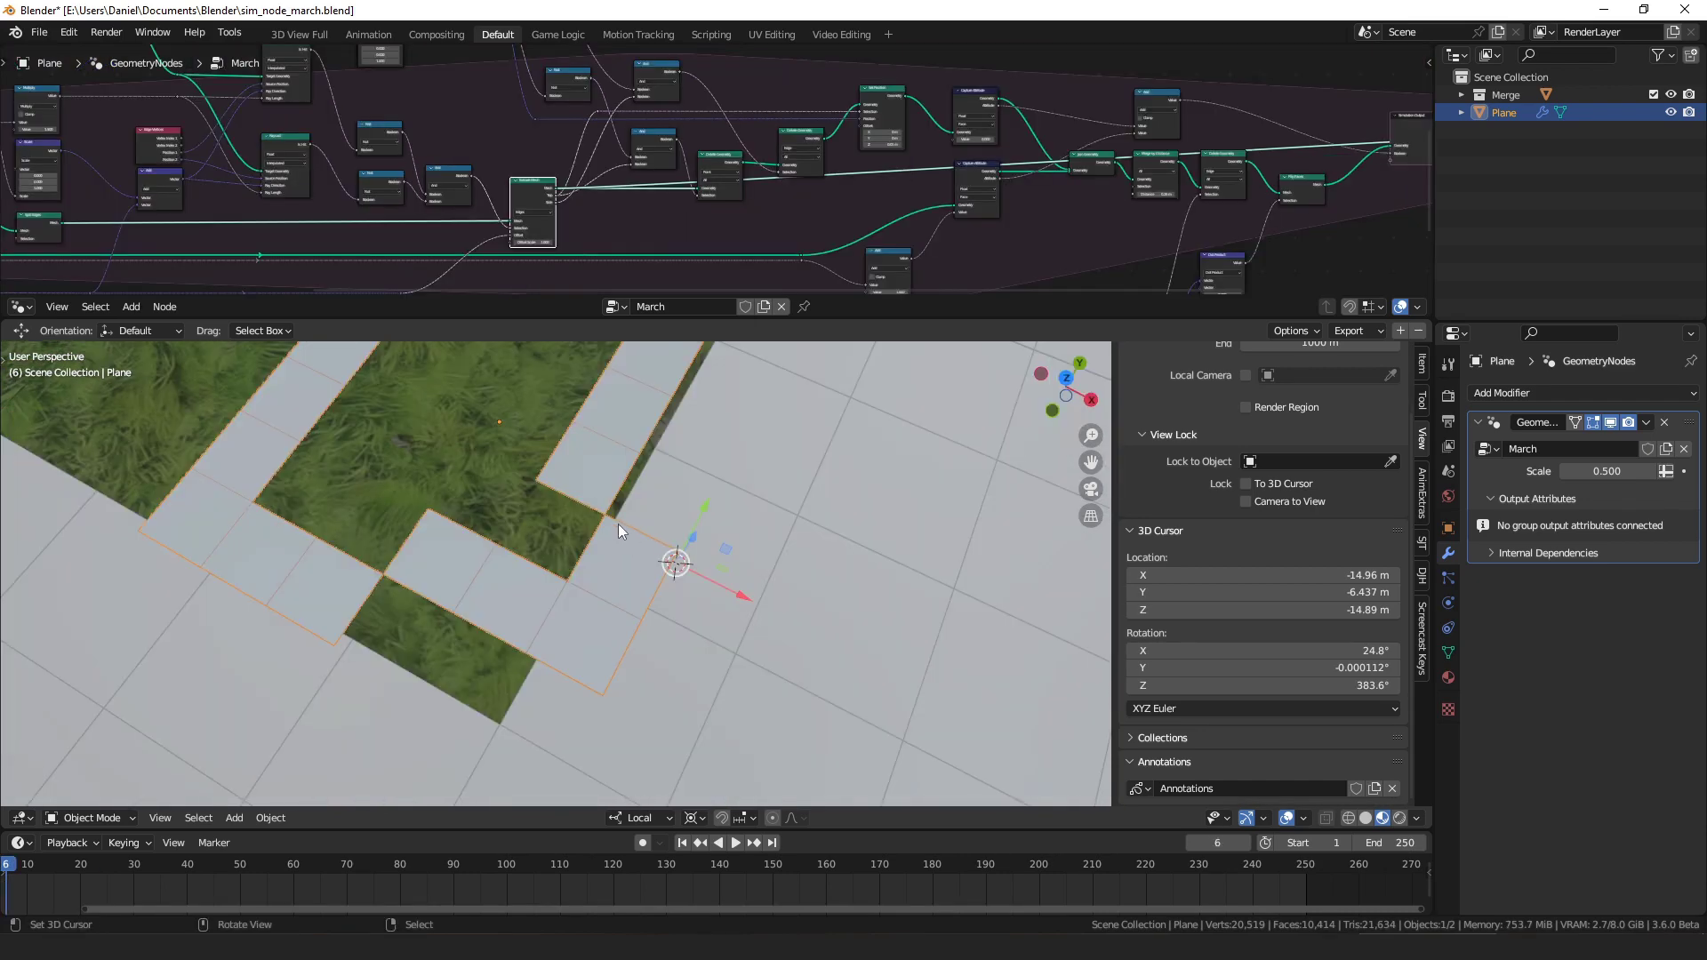
pyautogui.moveTo(618, 529)
pyautogui.mouseDown()
pyautogui.moveTo(676, 552)
pyautogui.moveTo(625, 668)
pyautogui.mouseUp()
pyautogui.moveTo(675, 660); pyautogui.dragTo(426, 563, button='middle')
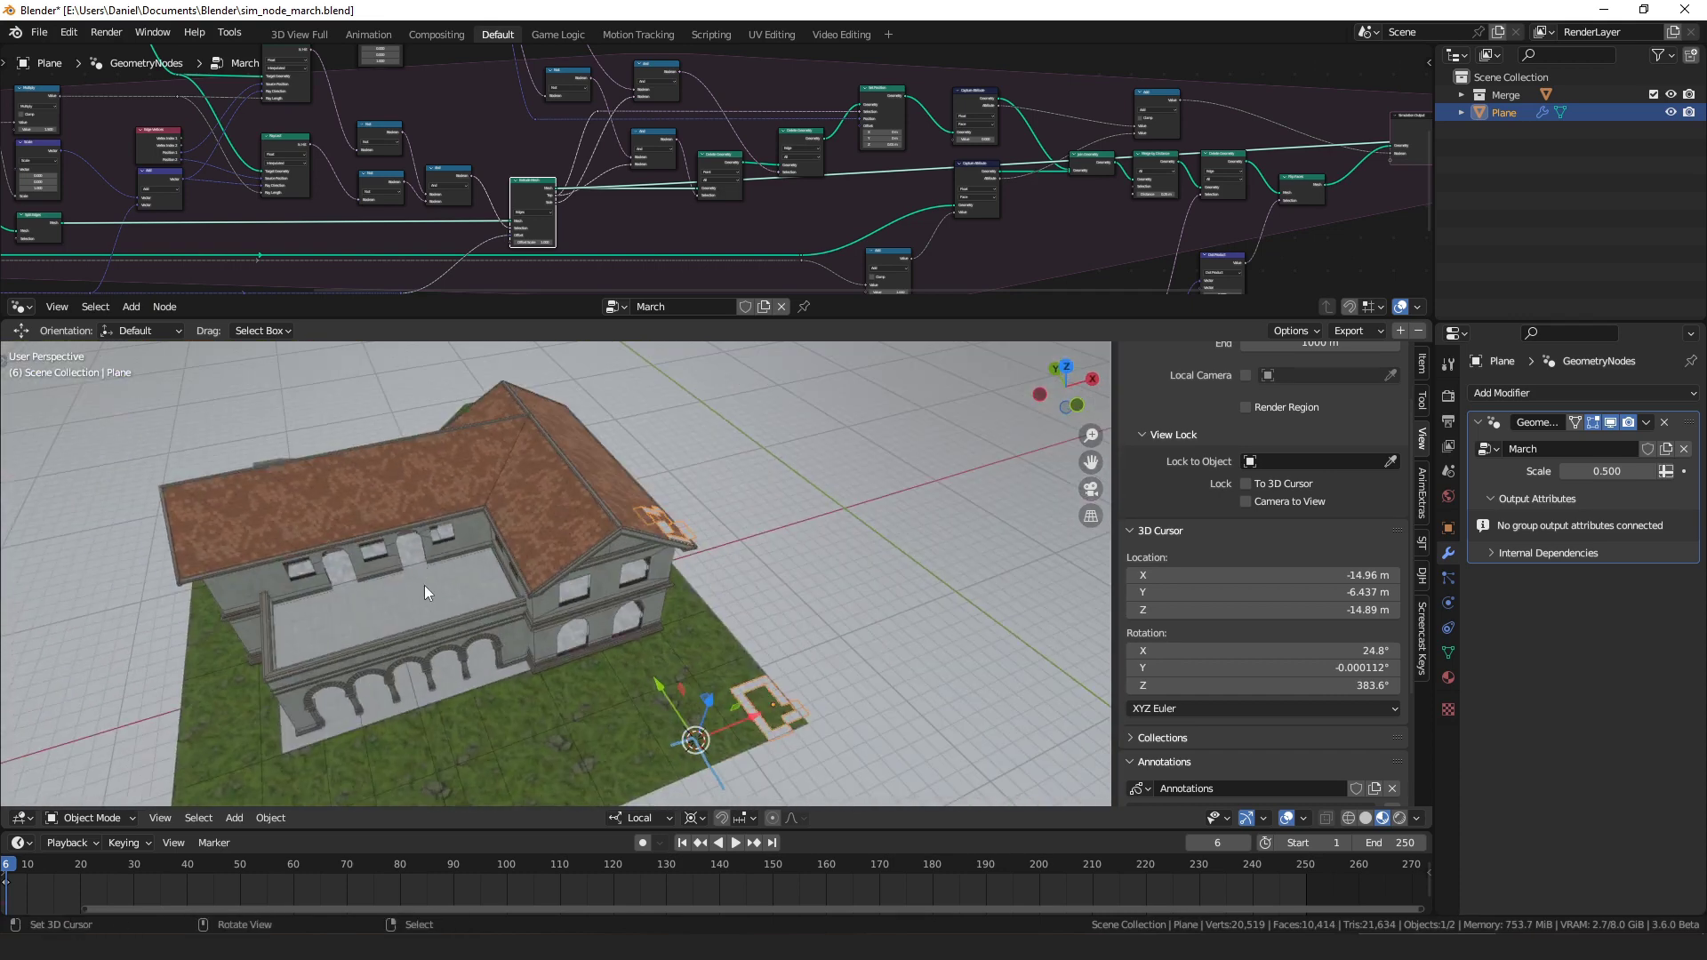
# - Annotate a vertical downward ray through the outer end of the overhanging quad
pyautogui.scroll(8, 587, 659)
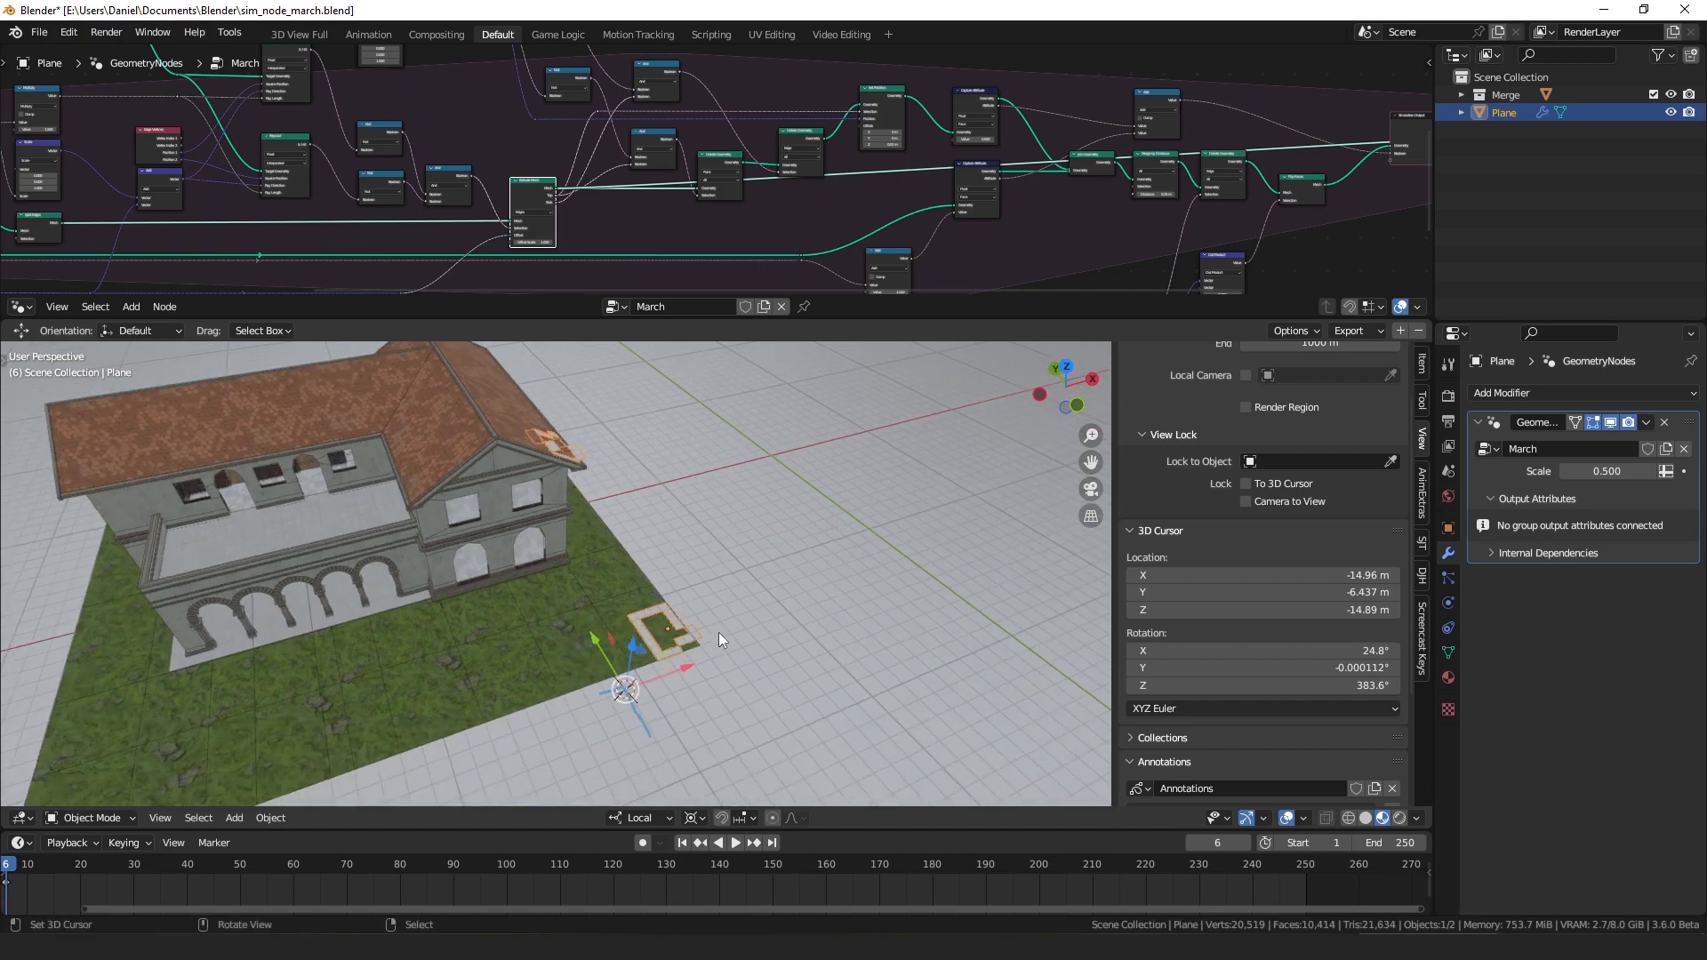
pyautogui.scroll(3, 680, 237)
pyautogui.scroll(-3, 681, 237)
pyautogui.moveTo(684, 497); pyautogui.dragTo(700, 559, button='middle')
pyautogui.moveTo(705, 533); pyautogui.dragTo(717, 624)
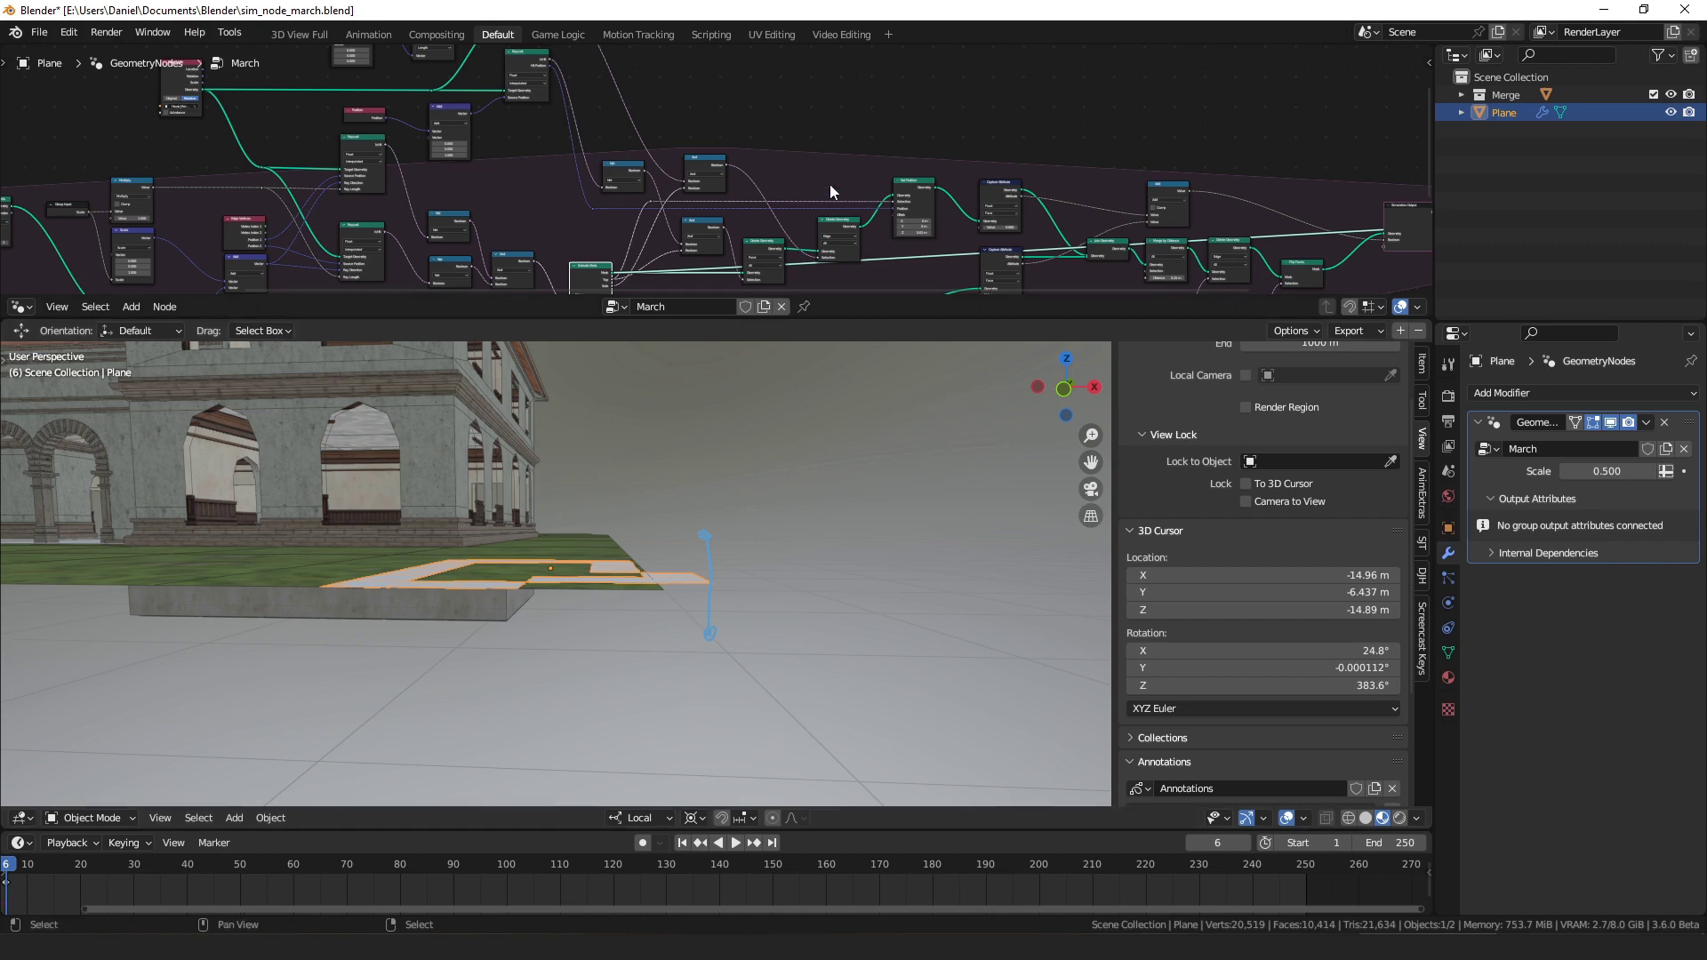
# - Select the Position node that feeds the Add node of the downward Raycast
pyautogui.scroll(3, 830, 184)
pyautogui.scroll(2, 829, 191)
pyautogui.moveTo(829, 190); pyautogui.dragTo(556, 116, button='middle')
pyautogui.scroll(-2, 556, 116)
pyautogui.click(563, 147)
# - Select the Not node connected to the downward Raycast's Is Hit output
pyautogui.keyDown('ctrl'); pyautogui.hscroll(3, 562, 148); pyautogui.keyUp('ctrl')
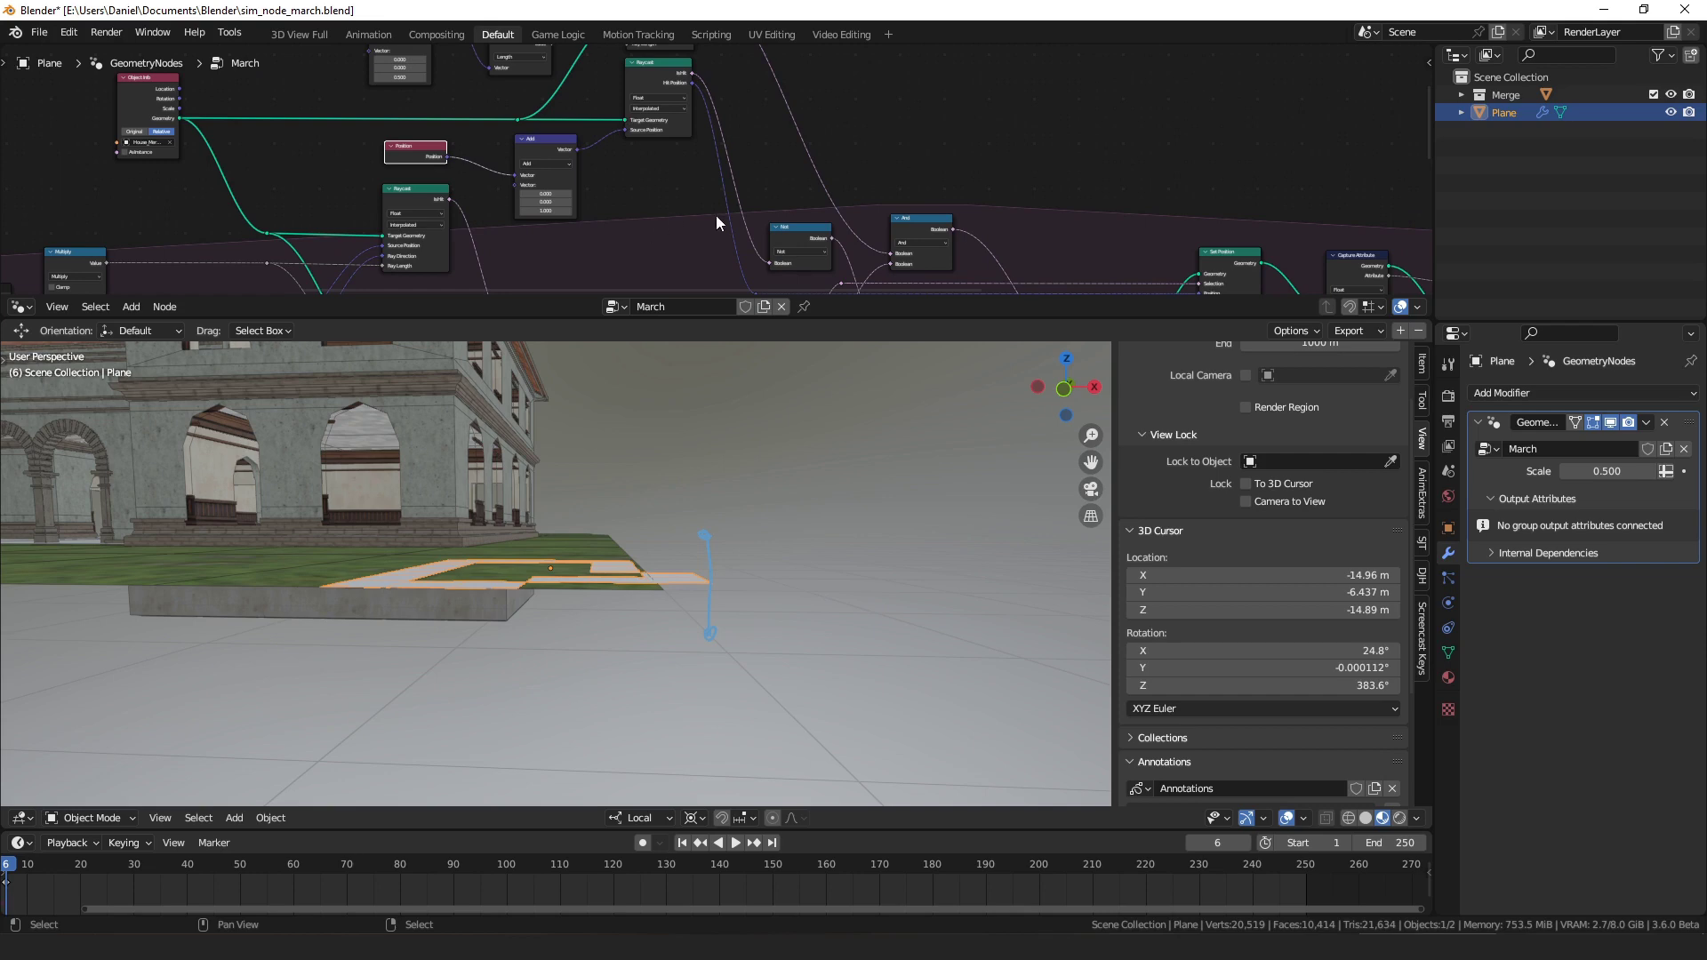
pyautogui.keyDown('ctrl'); pyautogui.hscroll(3, 670, 217); pyautogui.keyUp('ctrl')
pyautogui.scroll(1, 676, 217)
pyautogui.click(684, 218)
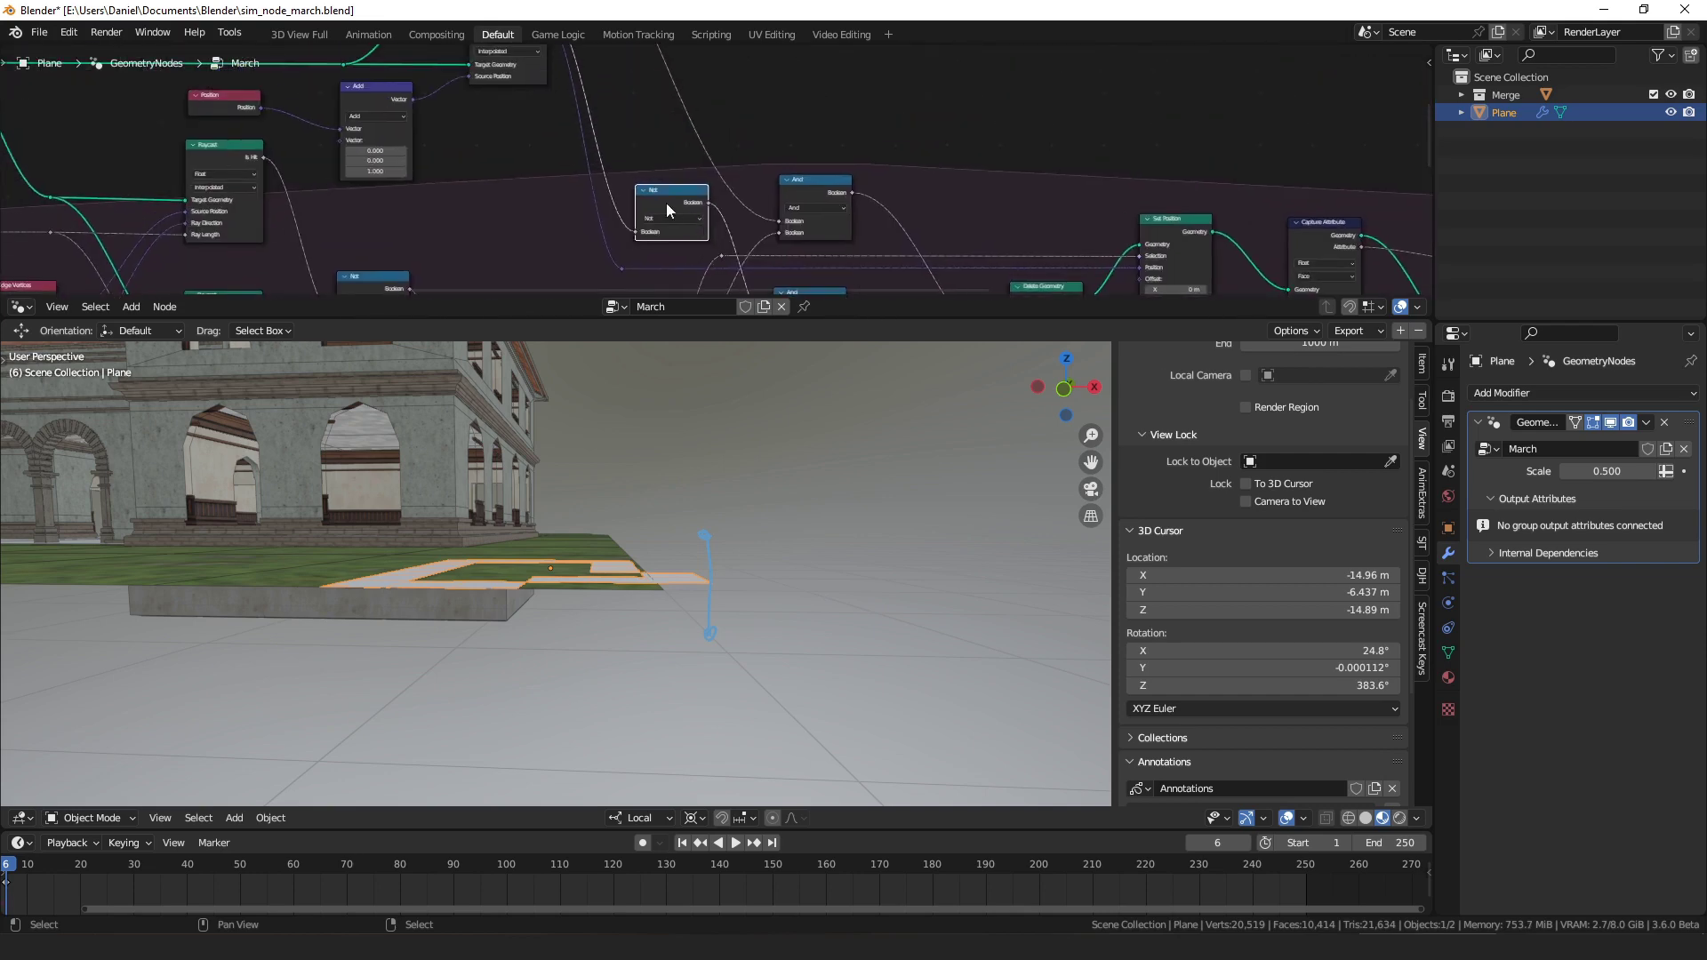
# - Select the And node fed by the Extrude Mesh Top output and the point Delete Geometry node it drives
pyautogui.moveTo(784, 272); pyautogui.dragTo(686, 119, button='middle')
pyautogui.click(702, 140)
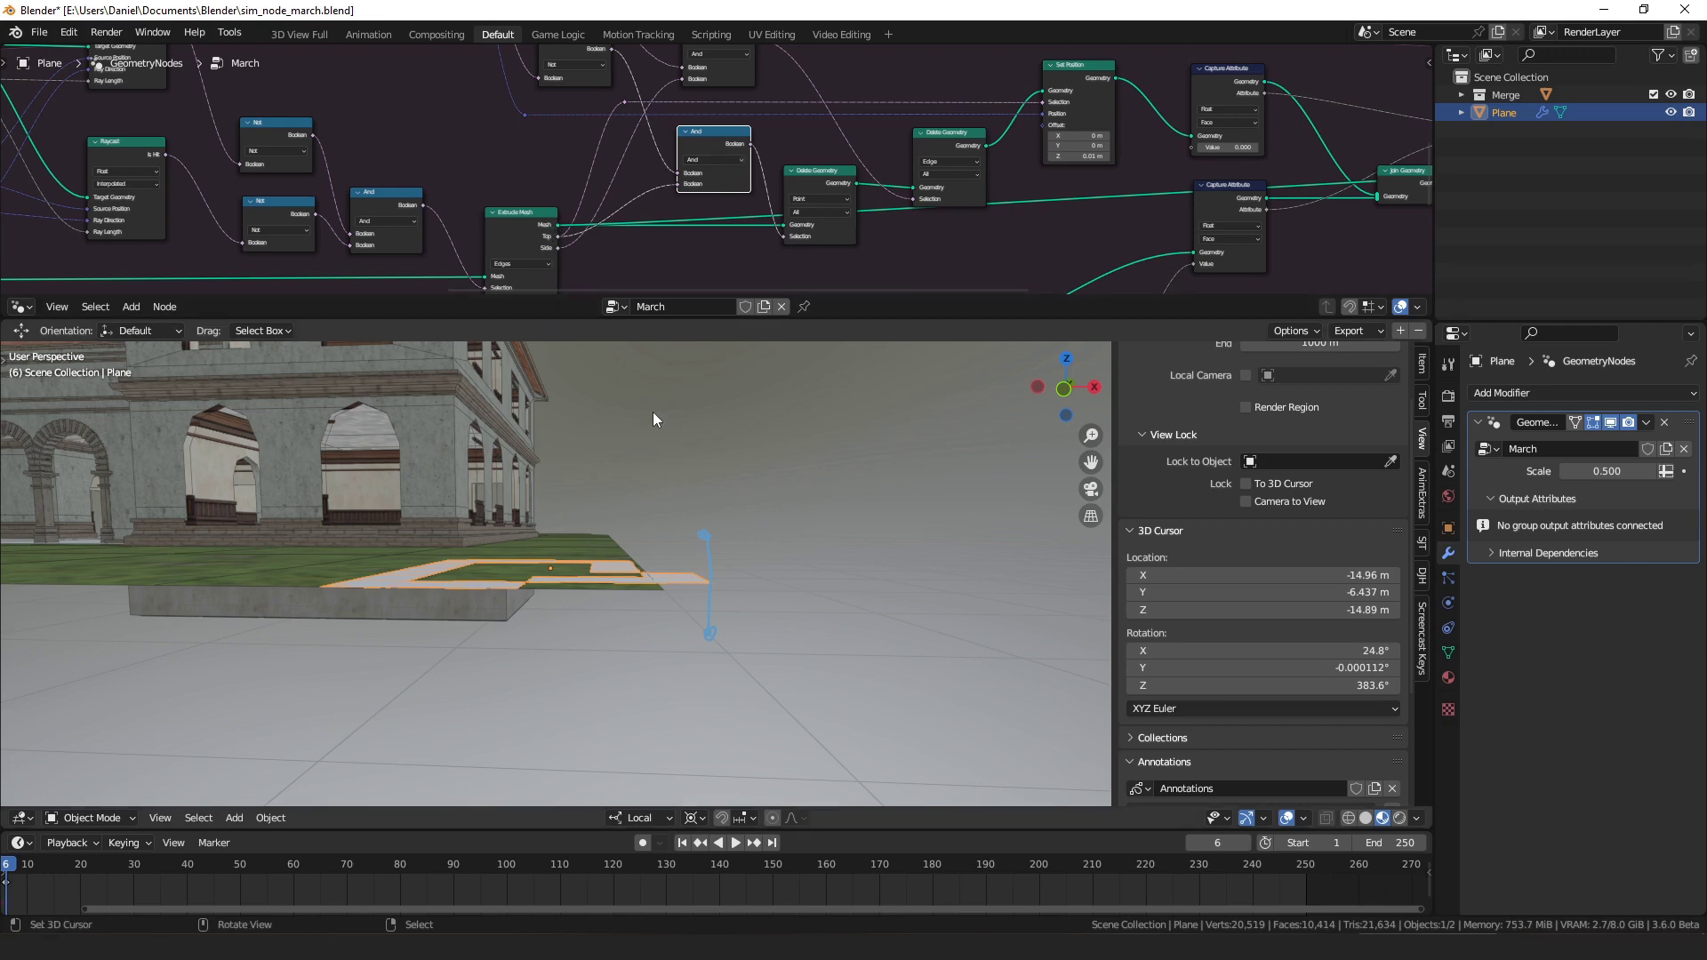
pyautogui.scroll(2, 658, 562)
pyautogui.moveTo(813, 169); pyautogui.dragTo(812, 171)
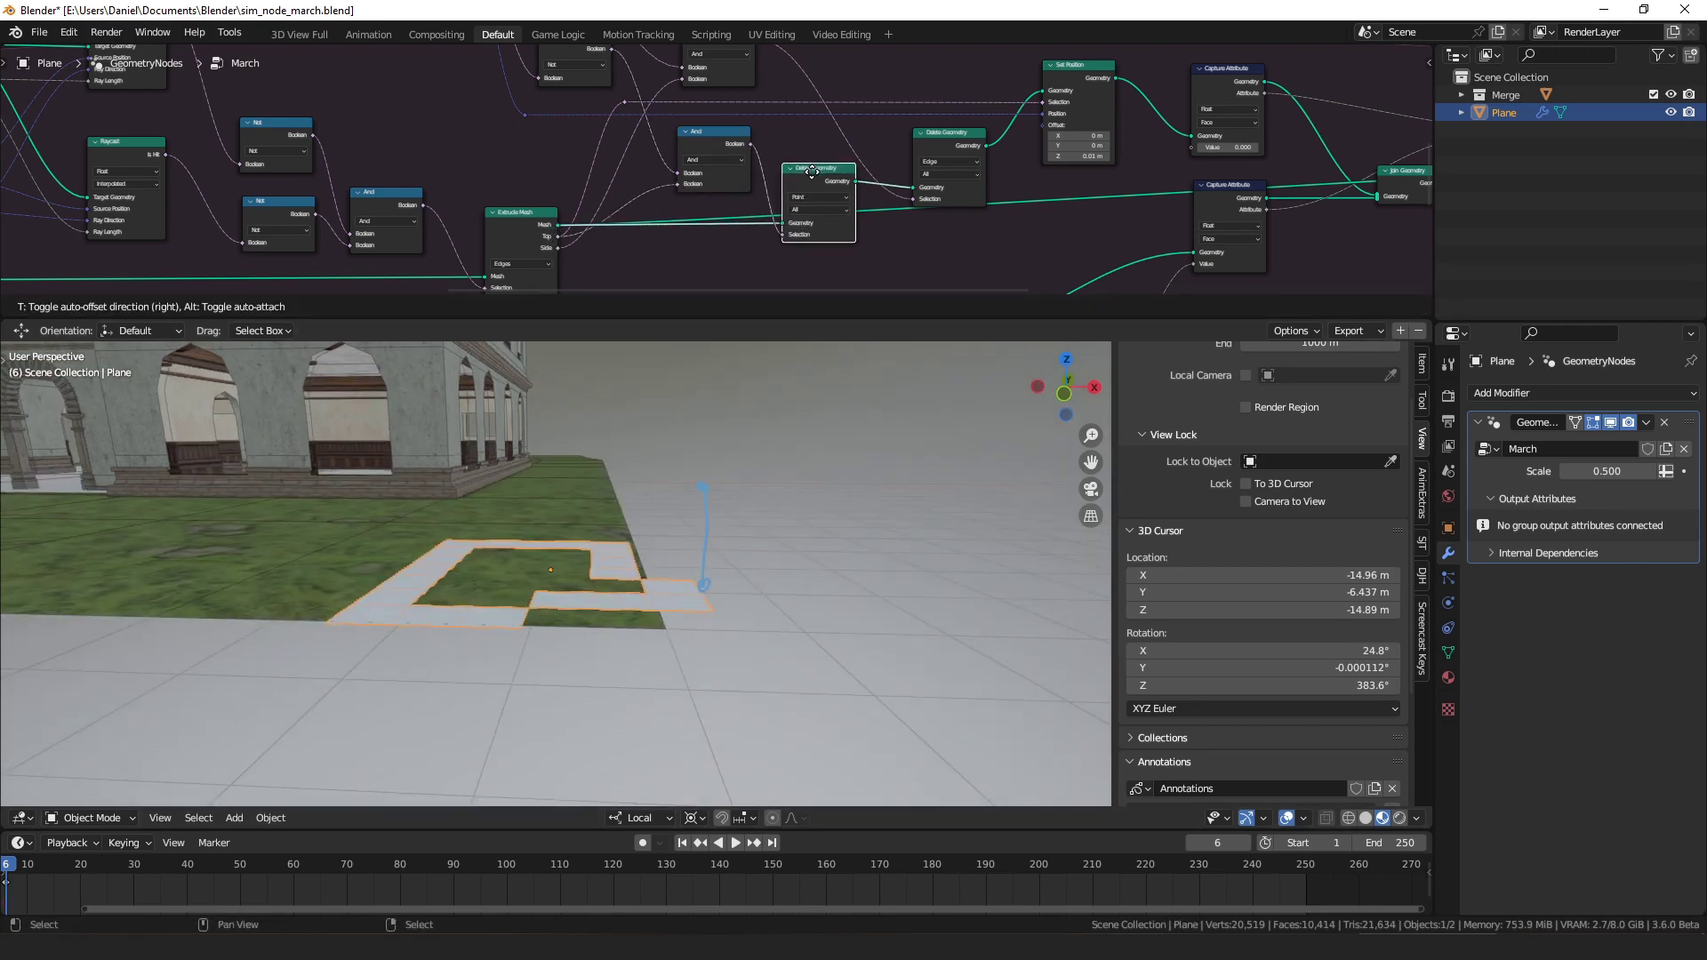
pyautogui.click(812, 170)
# - With the edge Delete Geometry node muted, play the simulation to frame 186 and annotate where the quads cross the wall corner
pyautogui.moveTo(973, 157); pyautogui.dragTo(973, 152)
pyautogui.press('space')
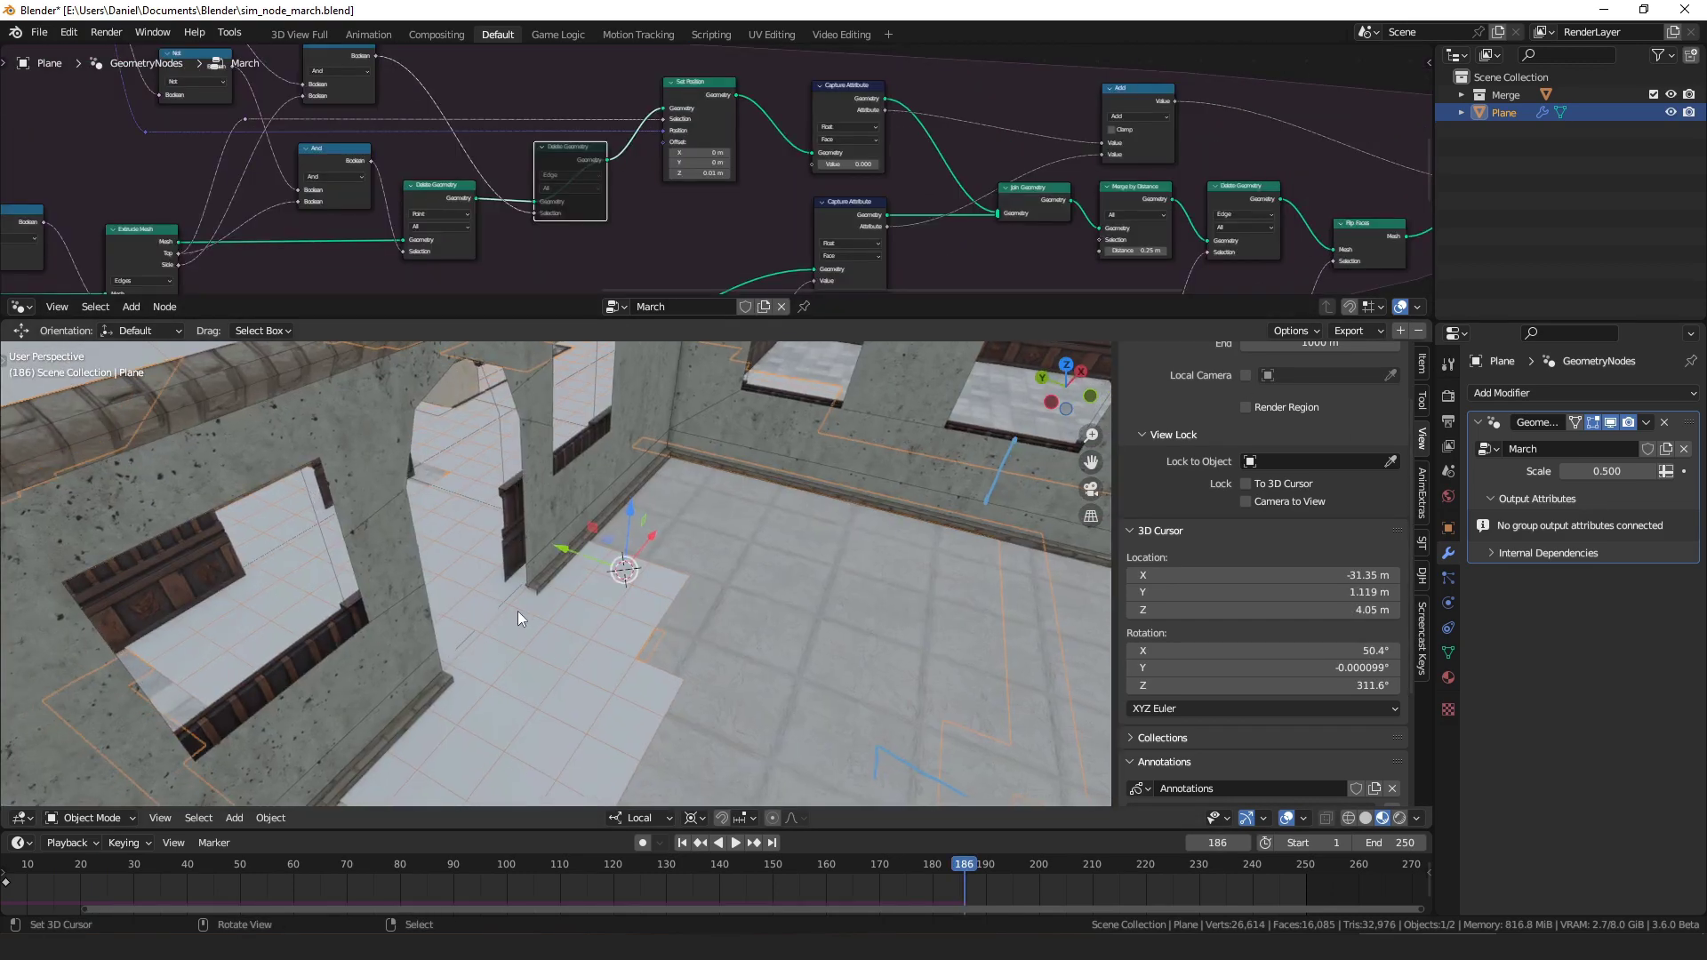
pyautogui.moveTo(520, 601); pyautogui.dragTo(539, 582)
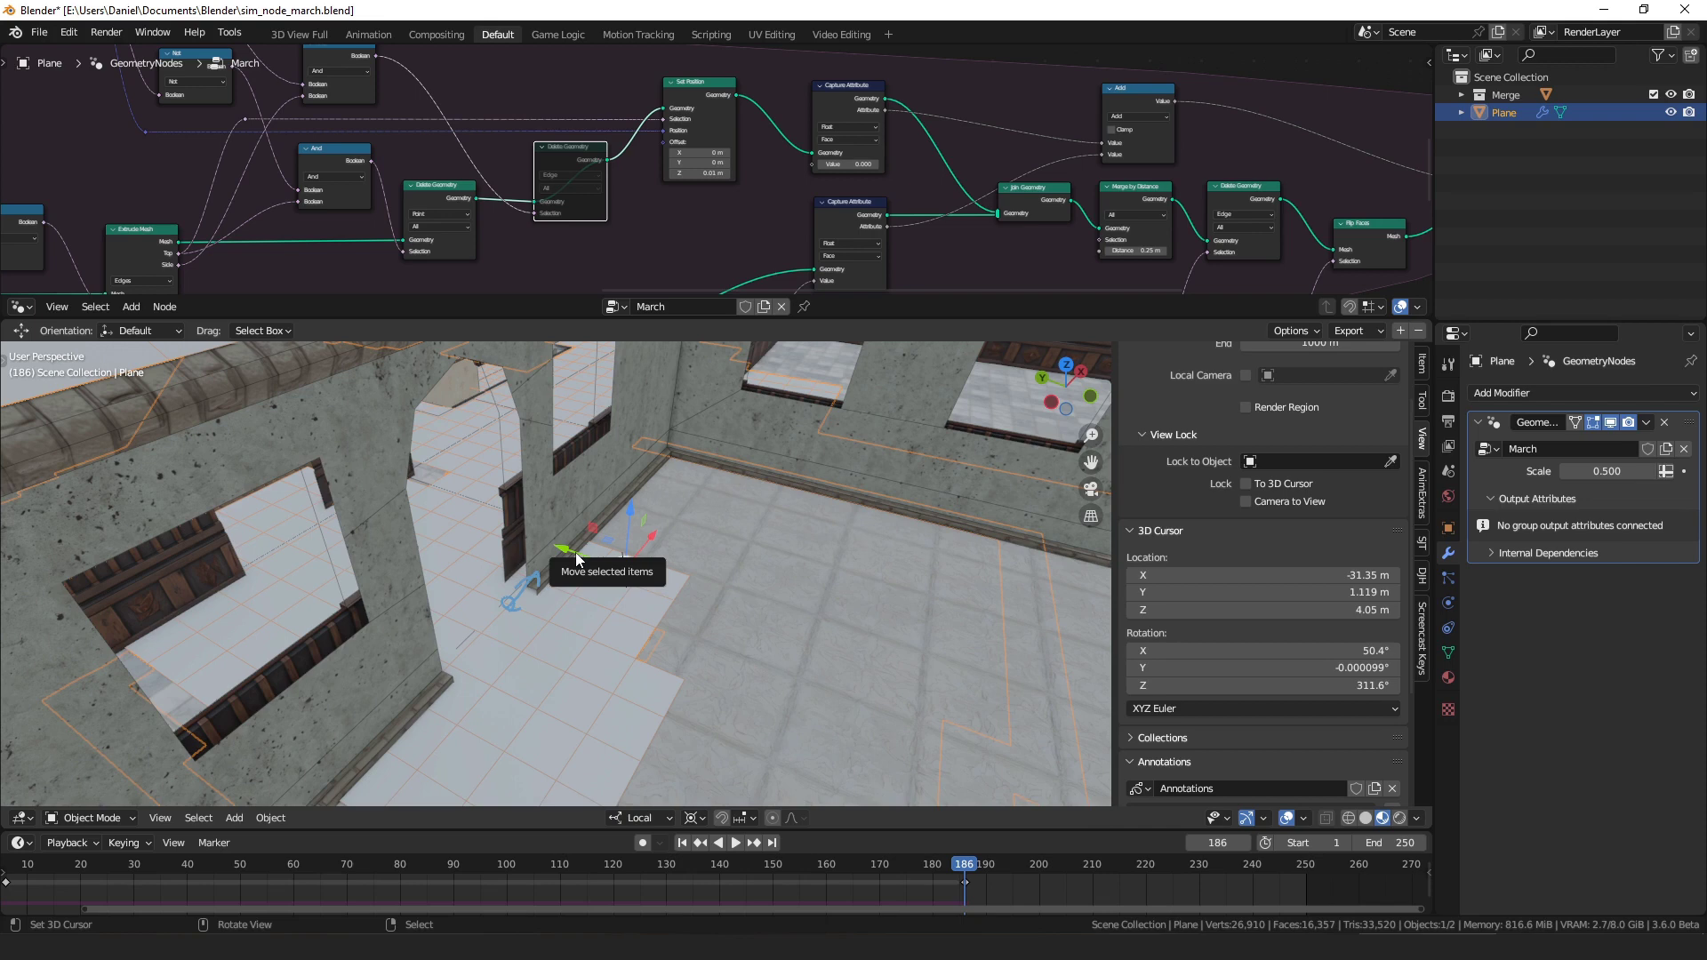
# - Select the edge Delete Geometry node and the And node that drives its Selection
pyautogui.scroll(3, 825, 198)
pyautogui.moveTo(742, 147); pyautogui.dragTo(720, 118)
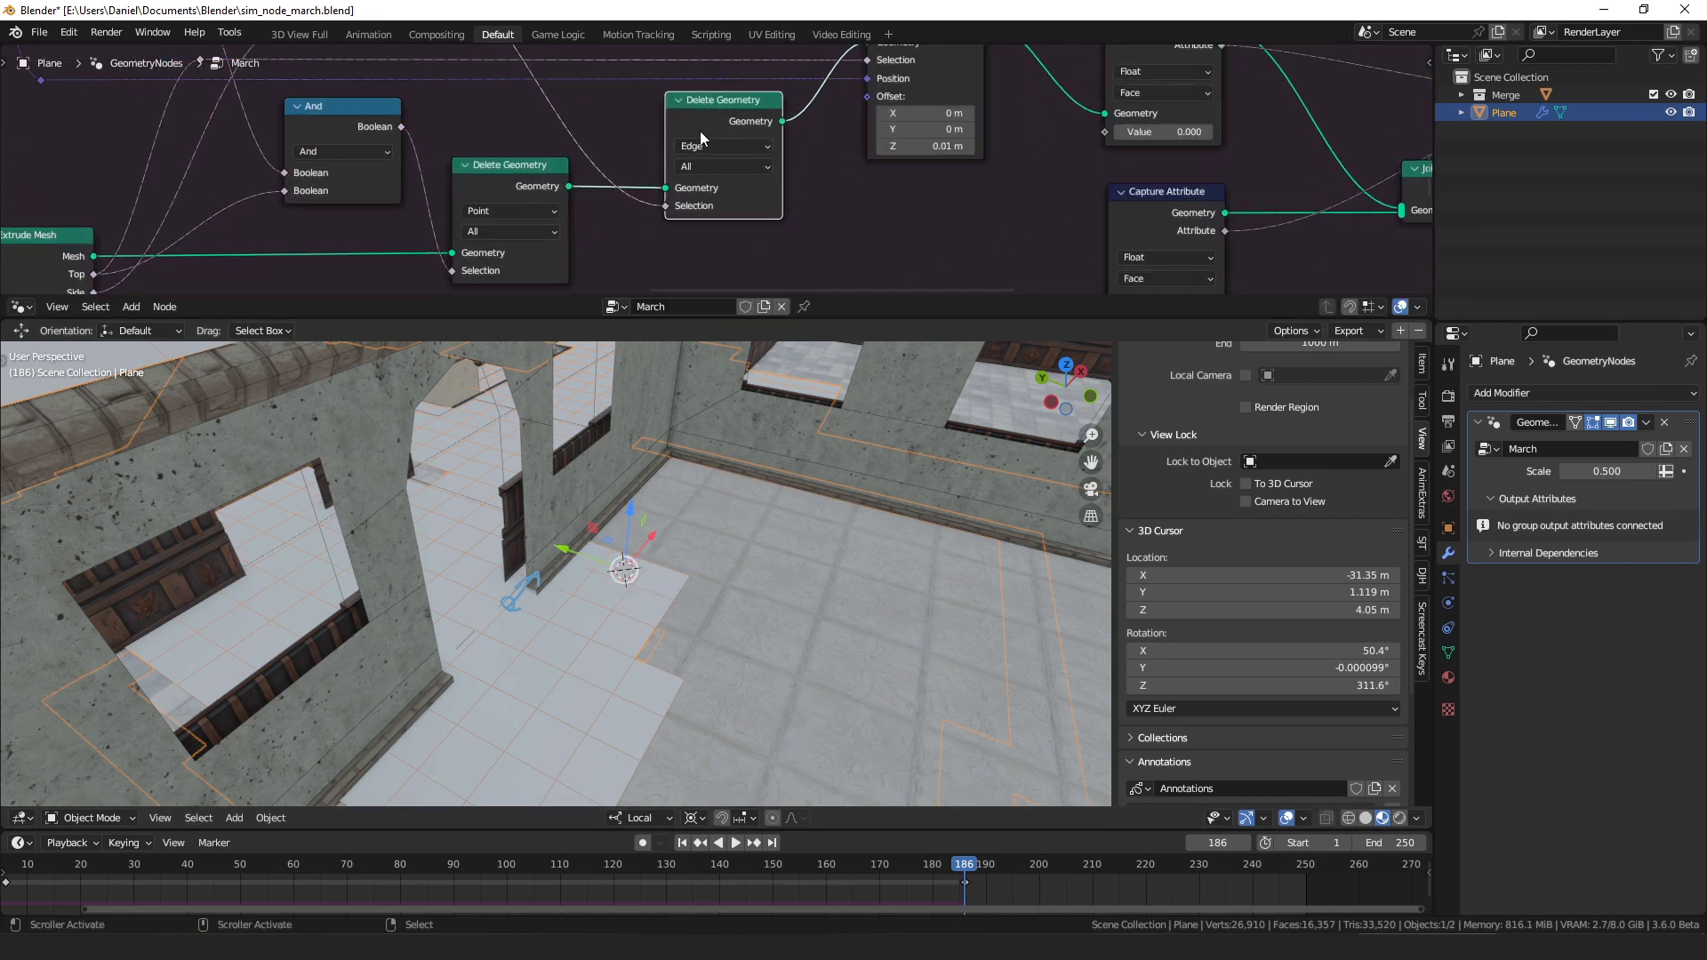
pyautogui.scroll(-4, 720, 146)
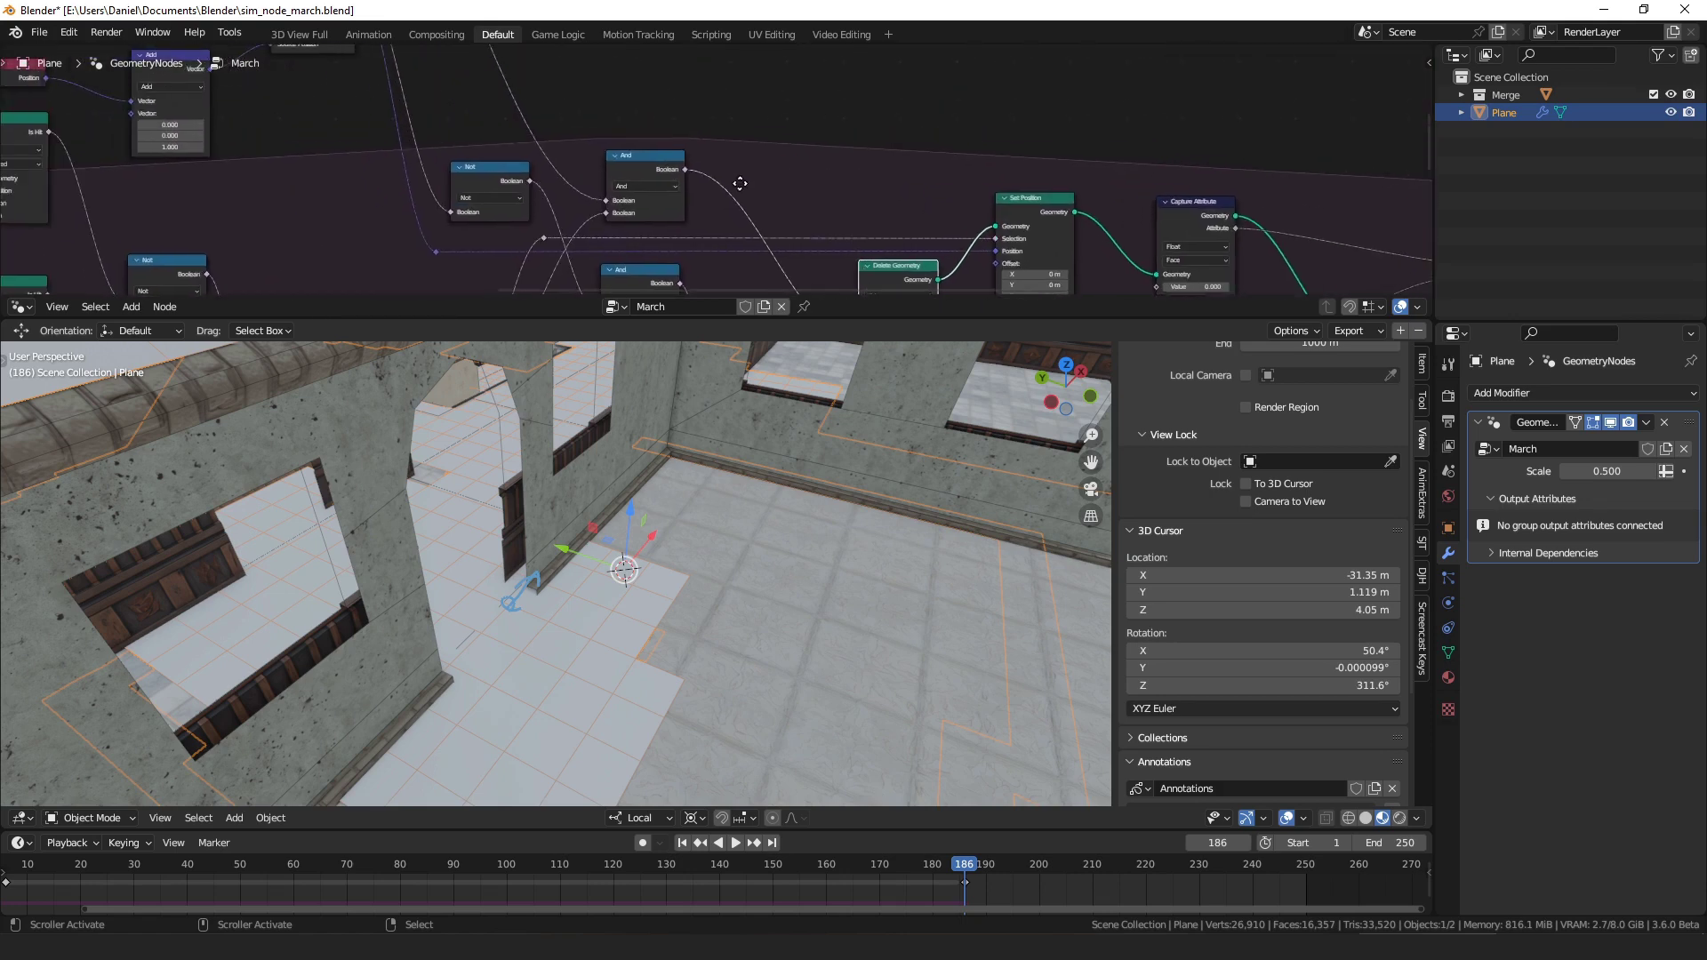
pyautogui.moveTo(640, 163); pyautogui.dragTo(641, 164)
pyautogui.scroll(-2, 641, 163)
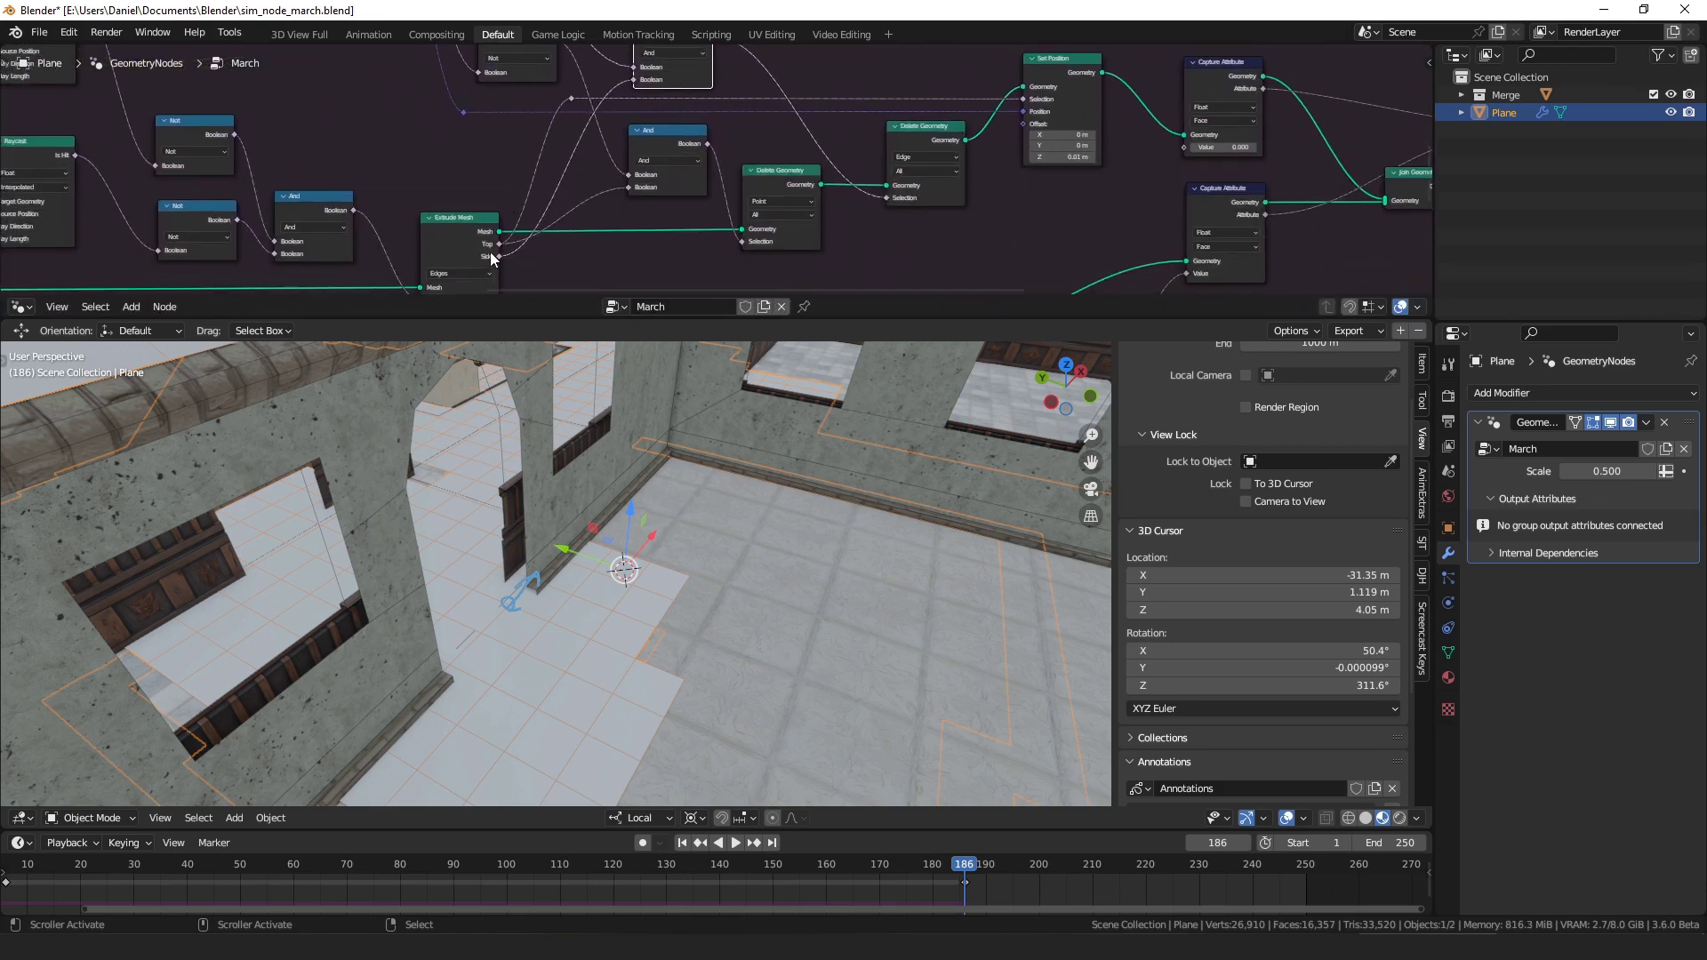
# - Trace the inputs of the upper Raycast by selecting its Edge Vertices, Subtract and Add nodes in turn
pyautogui.scroll(2, 669, 180)
pyautogui.keyDown('ctrl'); pyautogui.hscroll(-10, 640, 119); pyautogui.keyUp('ctrl')
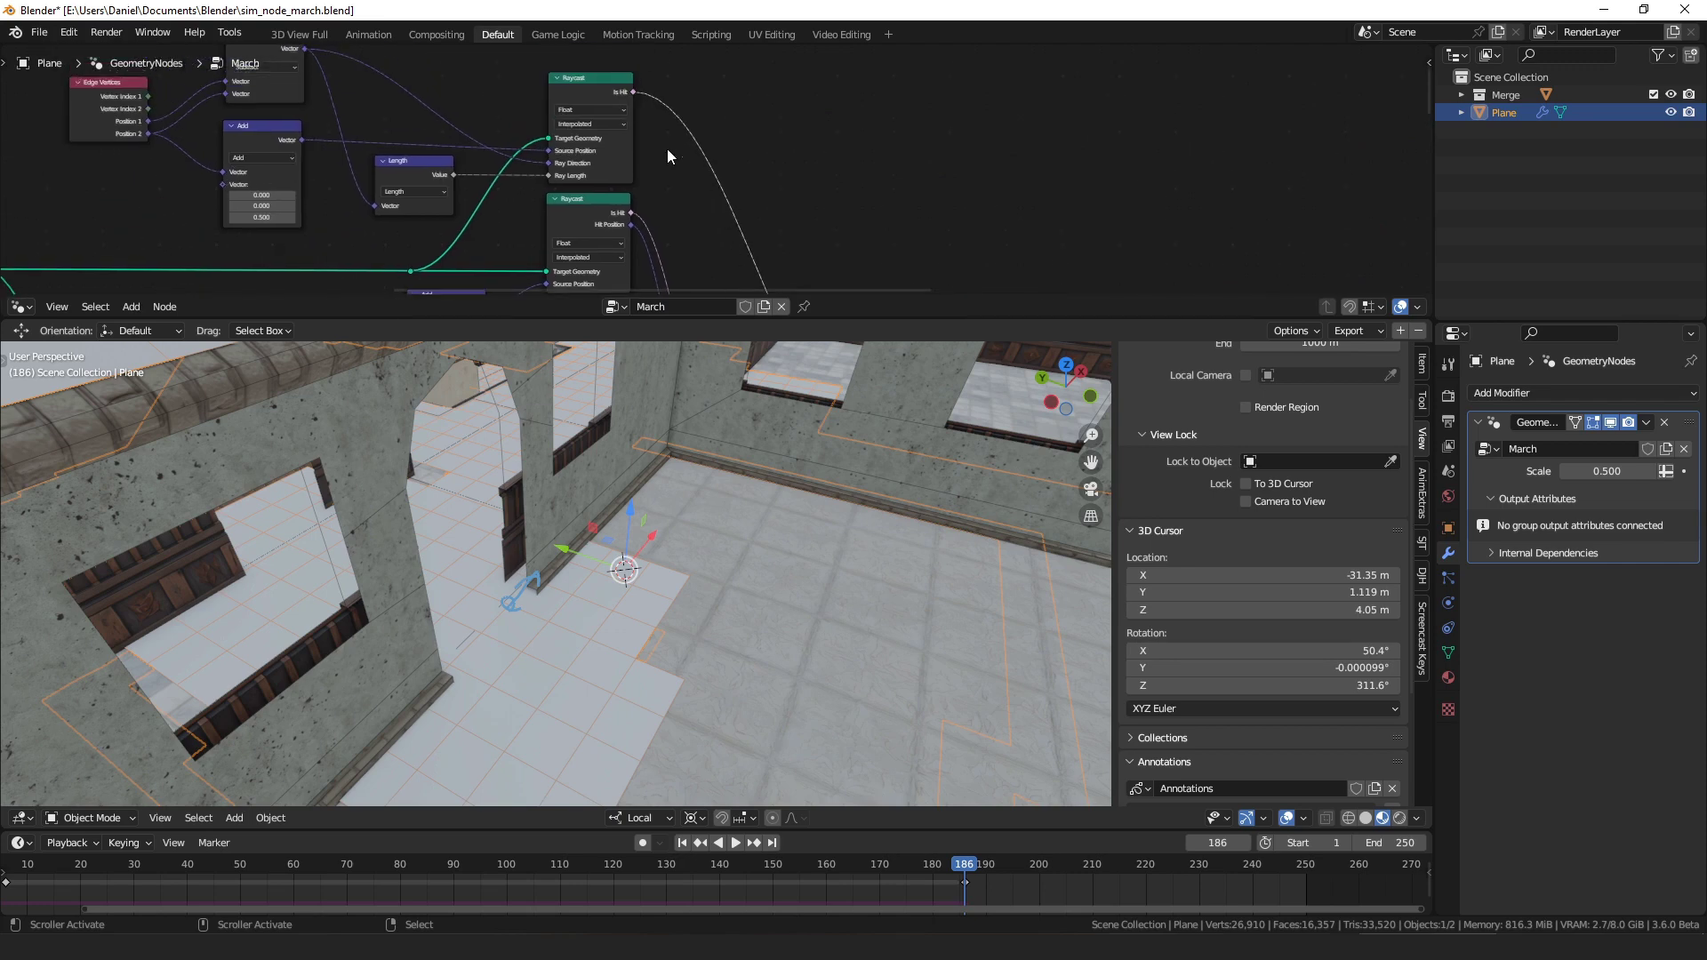
pyautogui.moveTo(359, 129); pyautogui.dragTo(356, 132)
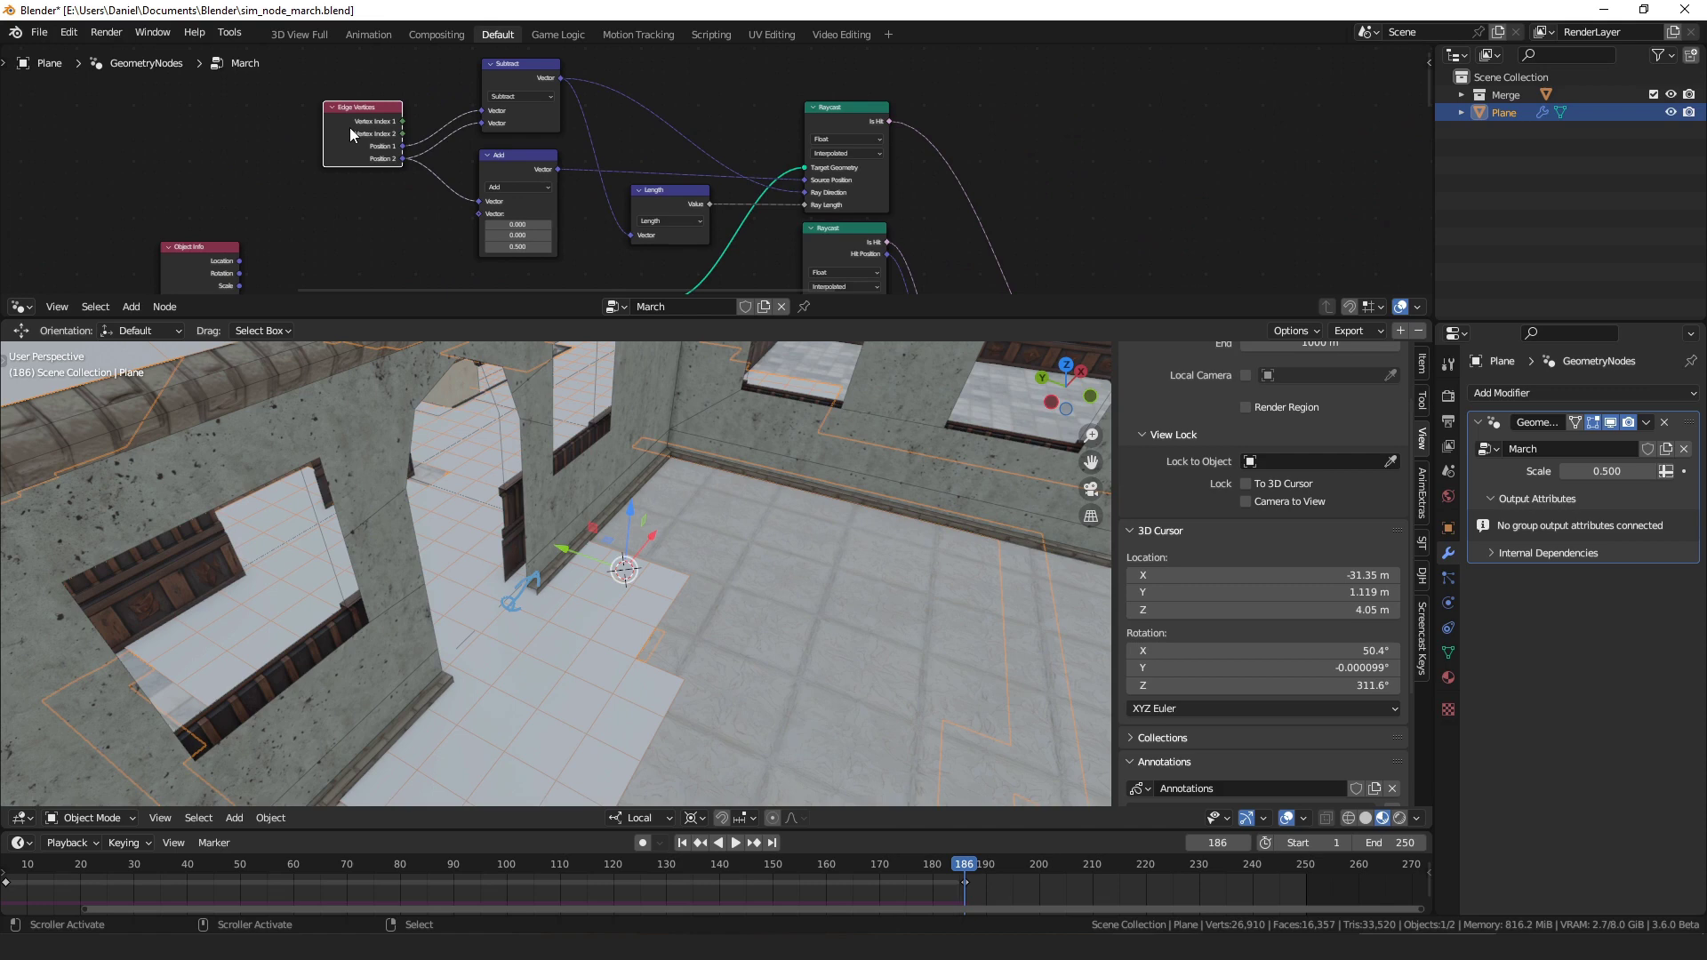
pyautogui.click(548, 99)
pyautogui.moveTo(561, 90); pyautogui.dragTo(548, 99, button='middle')
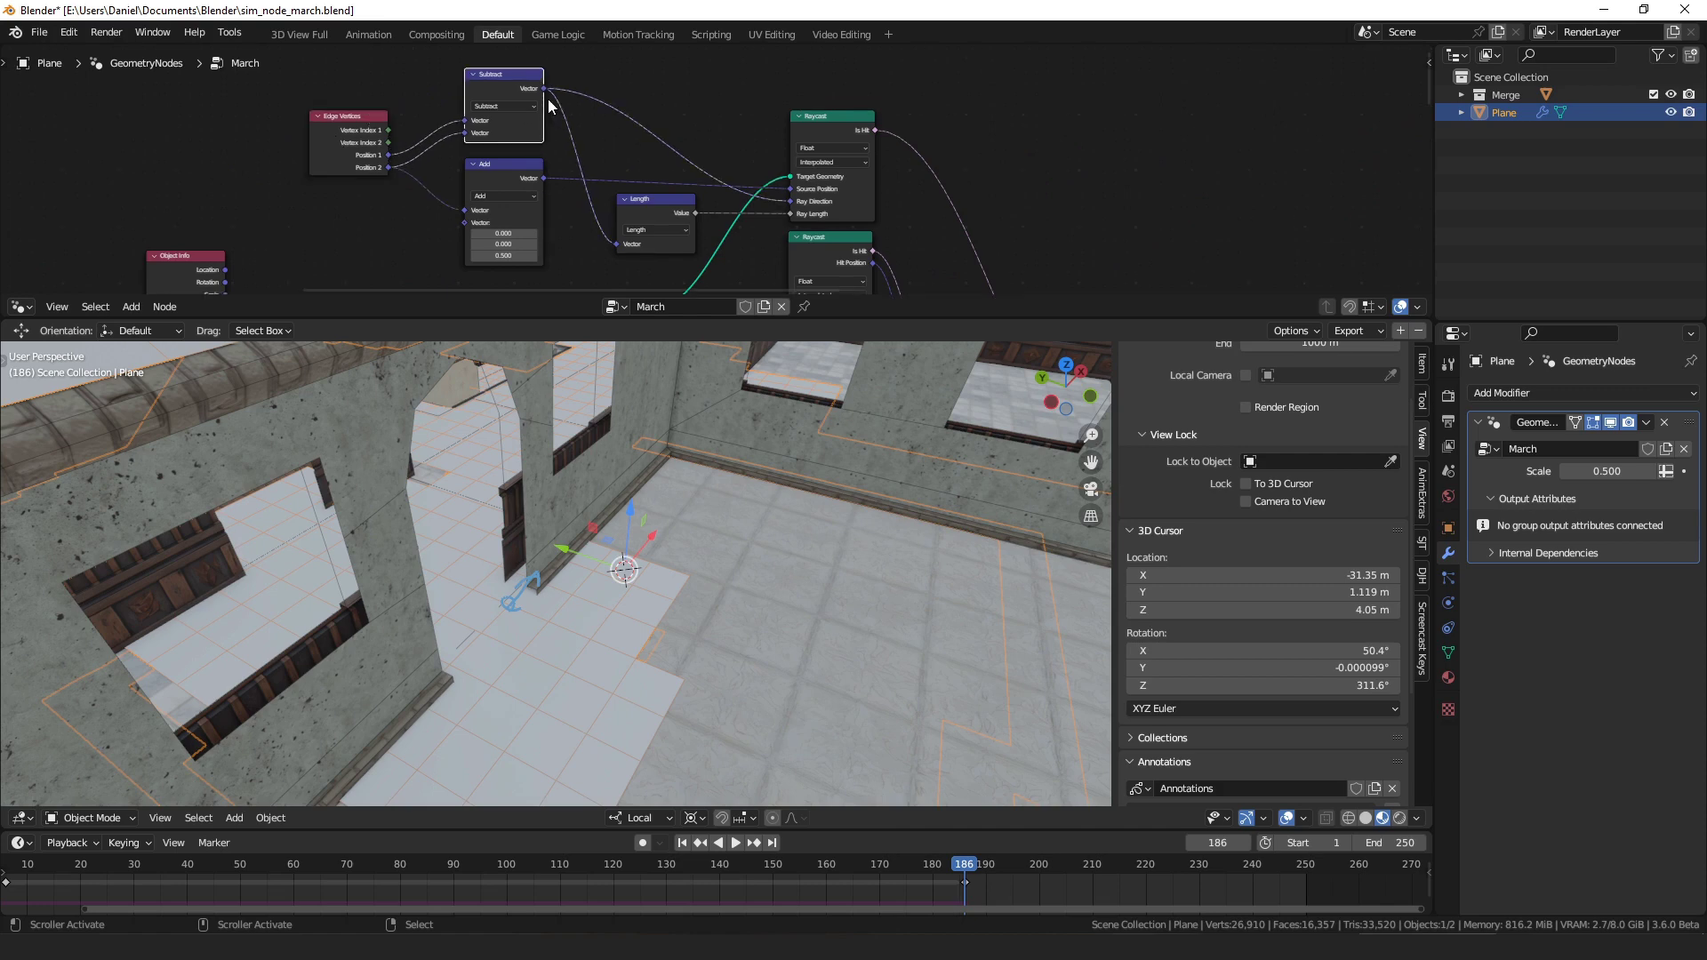
pyautogui.moveTo(494, 162); pyautogui.dragTo(495, 160)
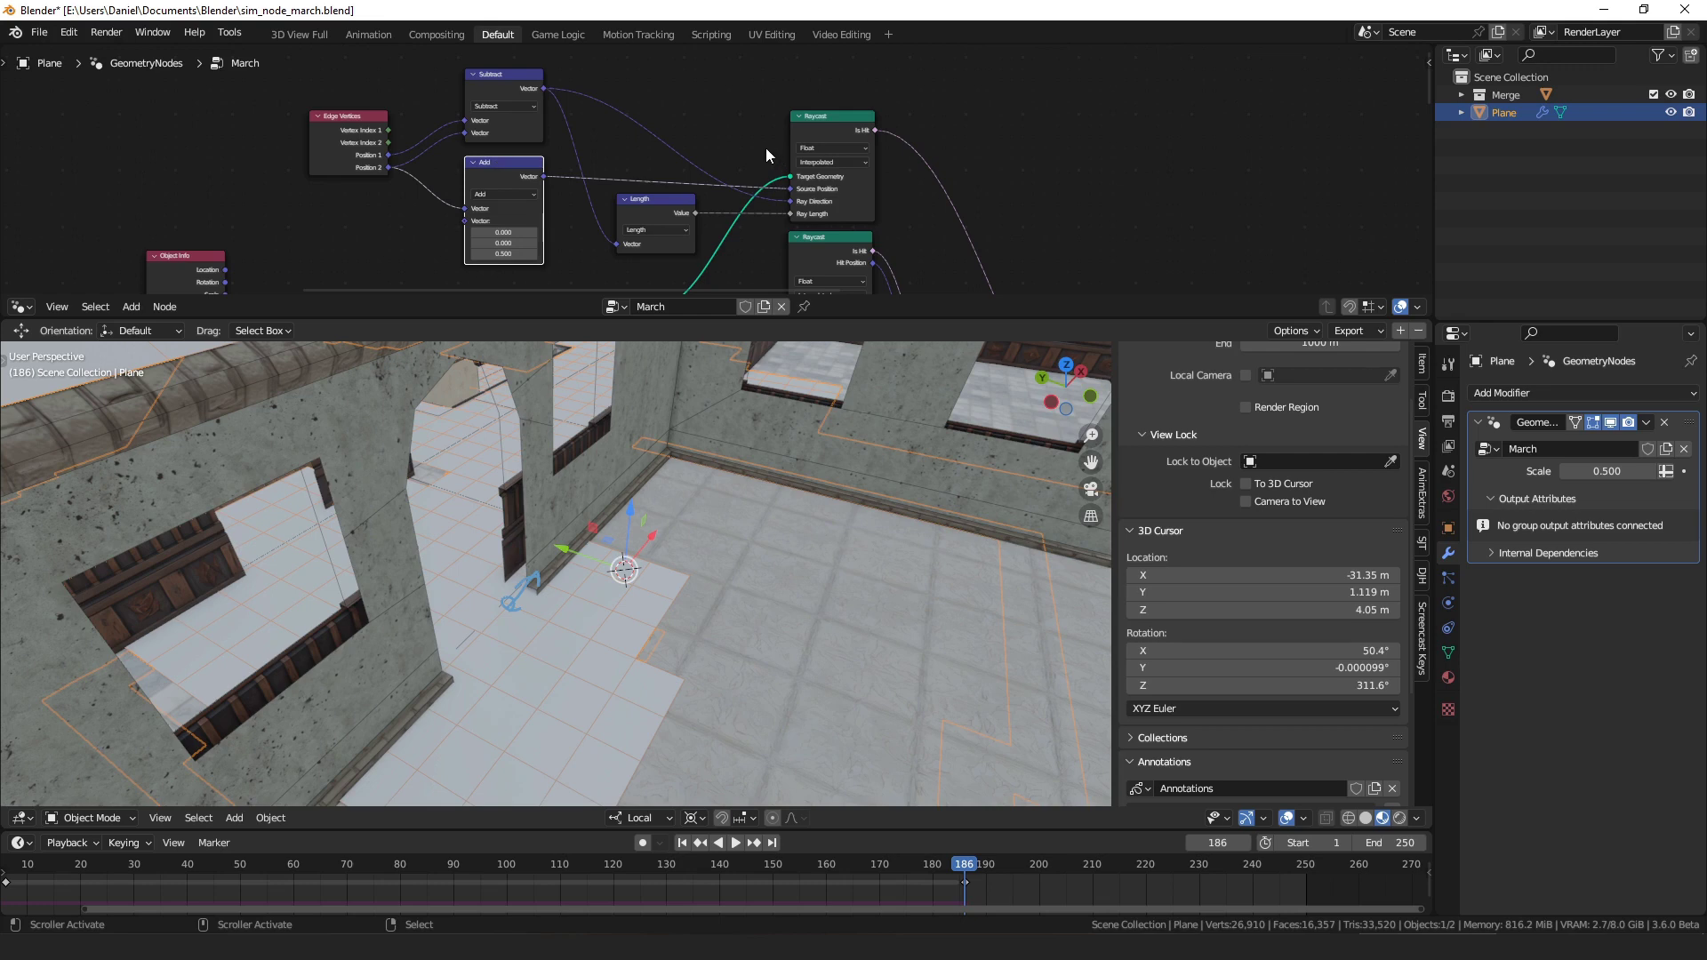
# - Replay the simulation to frame 163 with the edge Delete Geometry node unmuted
pyautogui.scroll(-5, 835, 183)
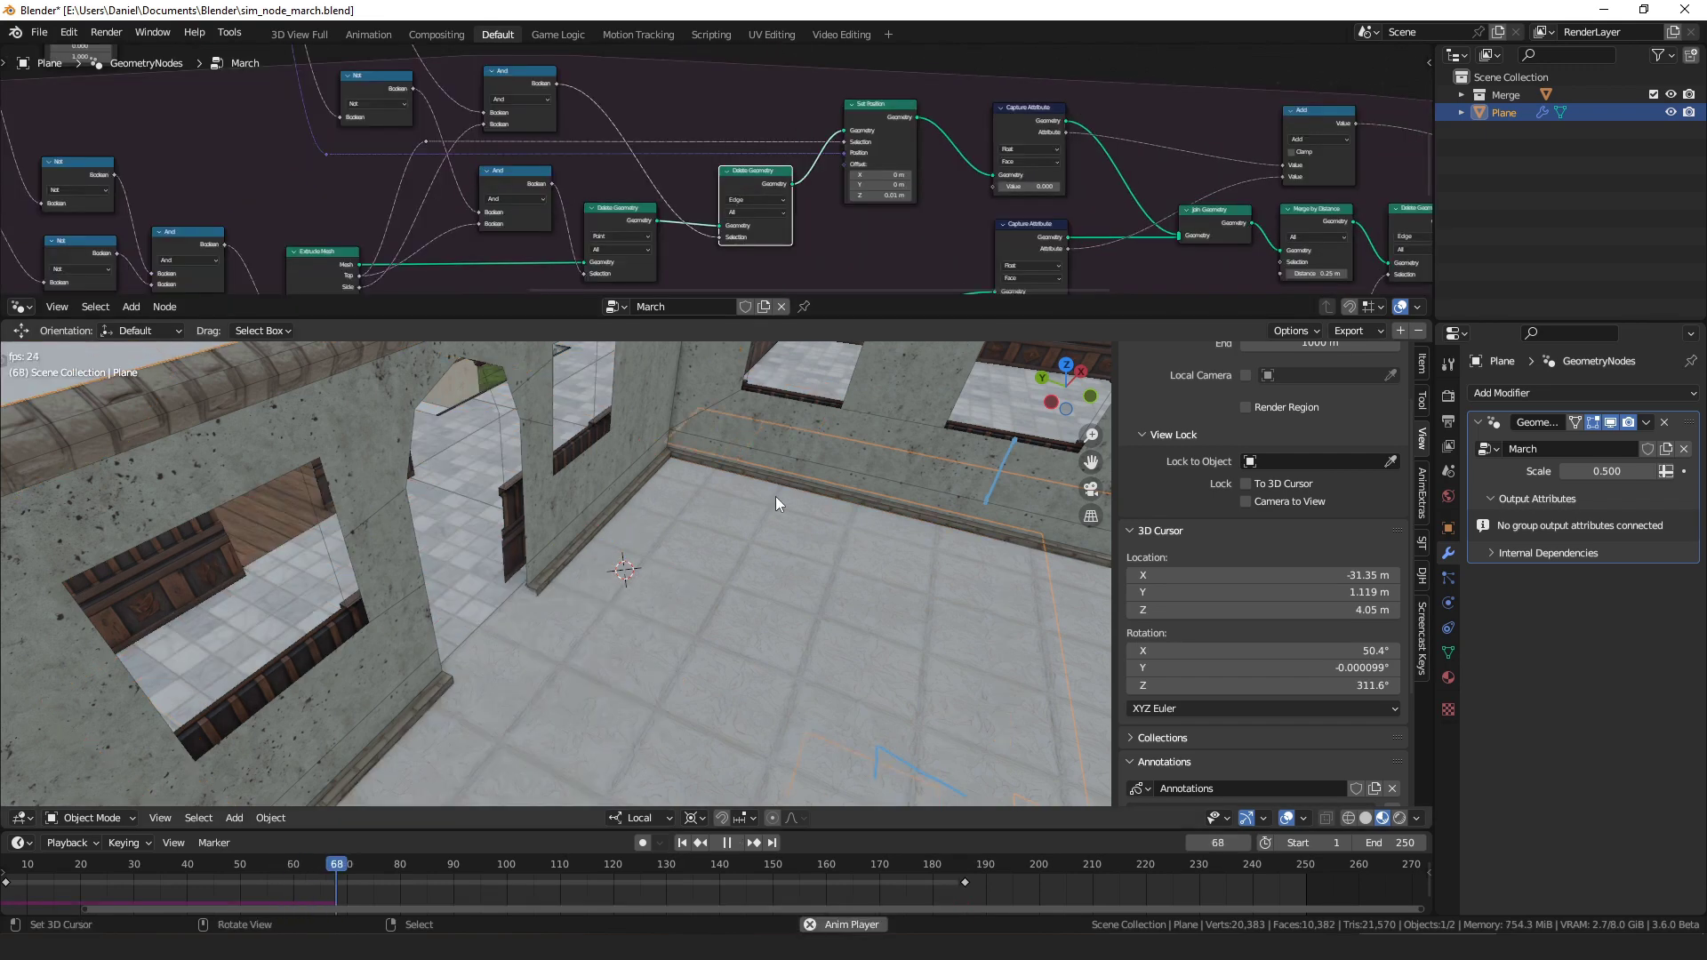
pyautogui.moveTo(739, 174); pyautogui.dragTo(727, 169)
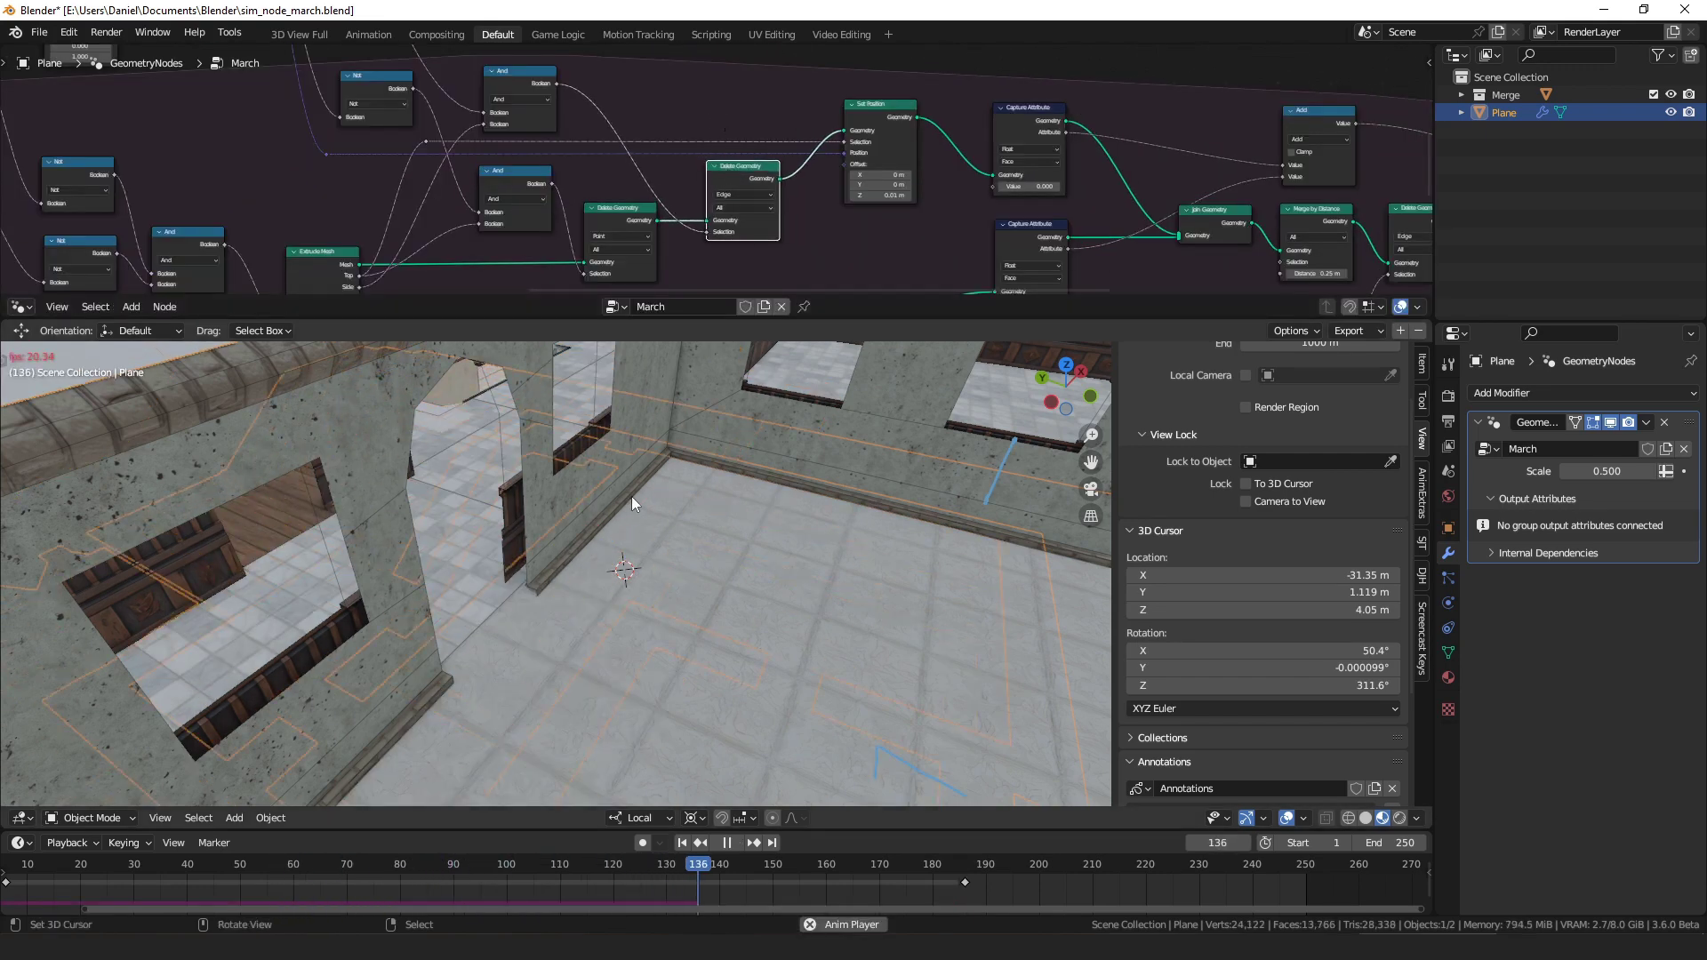
pyautogui.press('space')
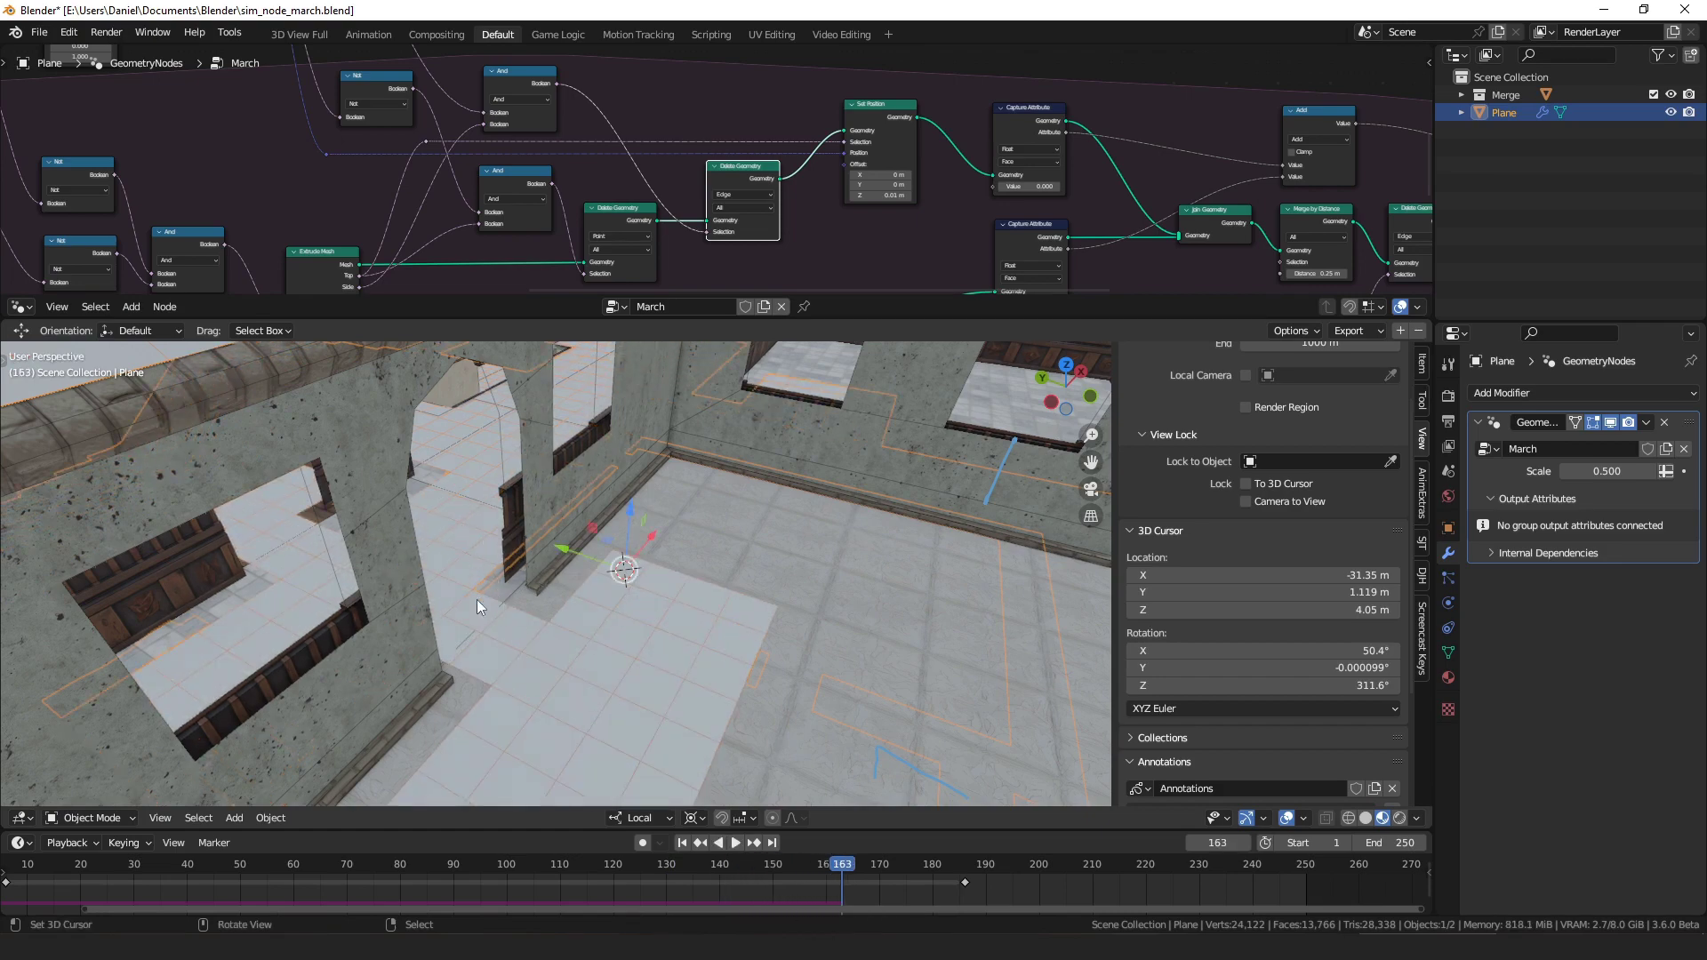
# - Preview the edge Delete Geometry output at frame 183 and select the Raycast that supplies the hit position
pyautogui.moveTo(745, 181); pyautogui.dragTo(817, 162)
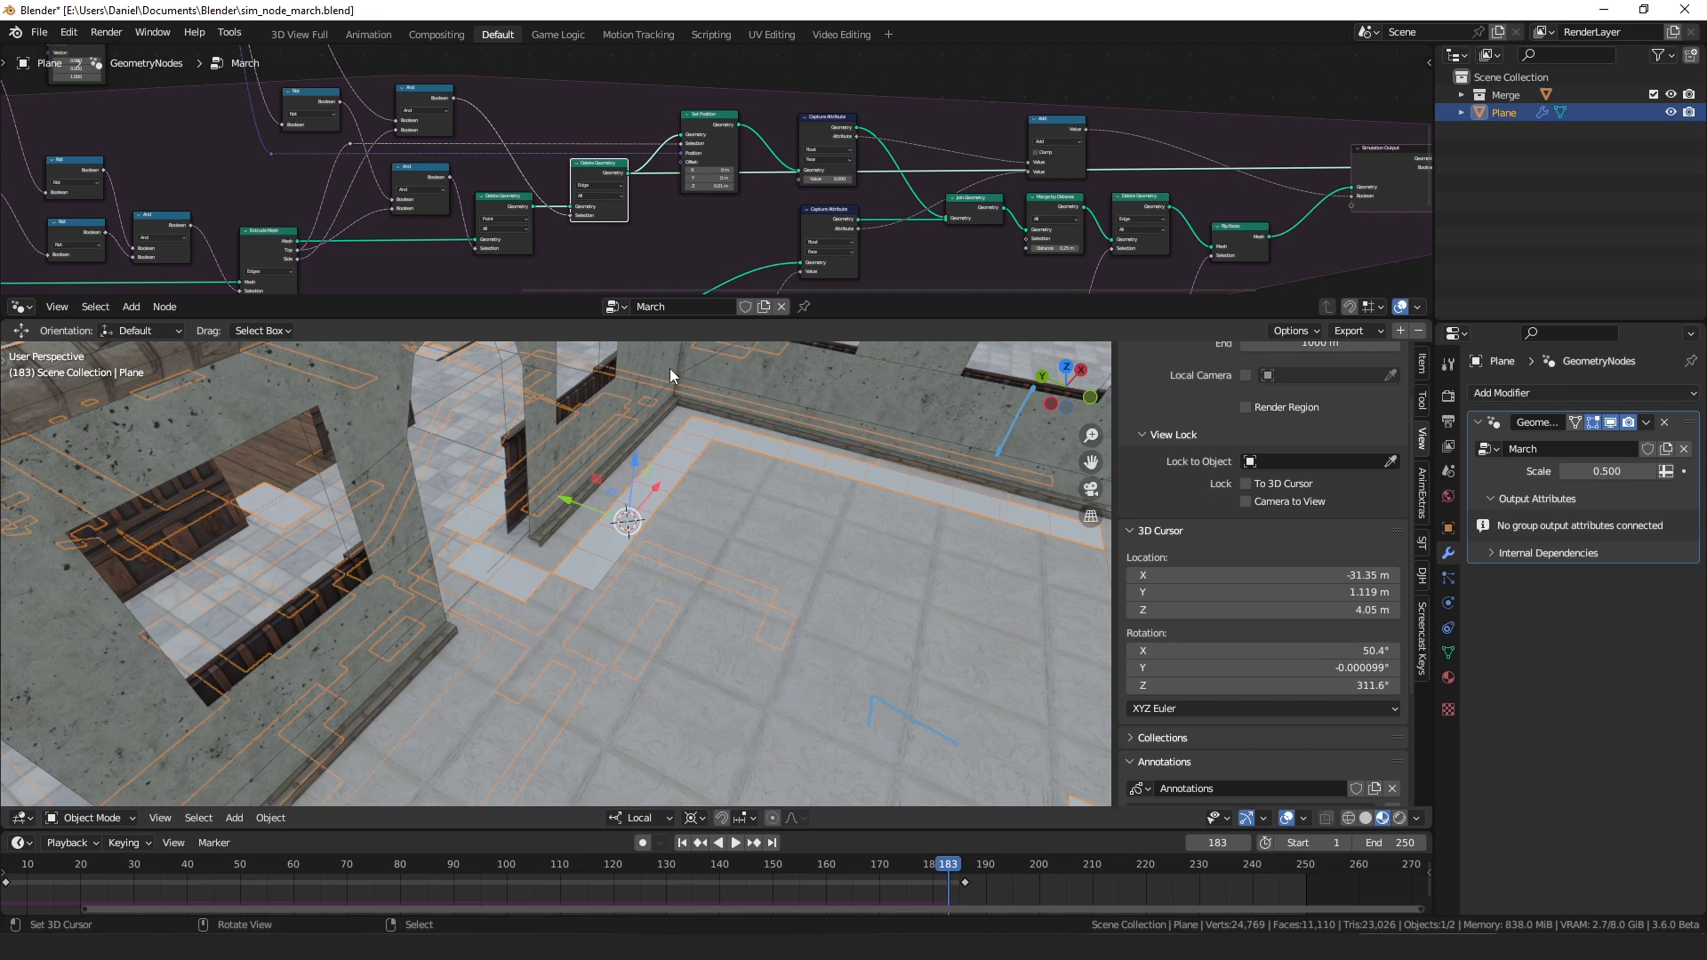
pyautogui.moveTo(733, 130); pyautogui.dragTo(712, 136, button='middle')
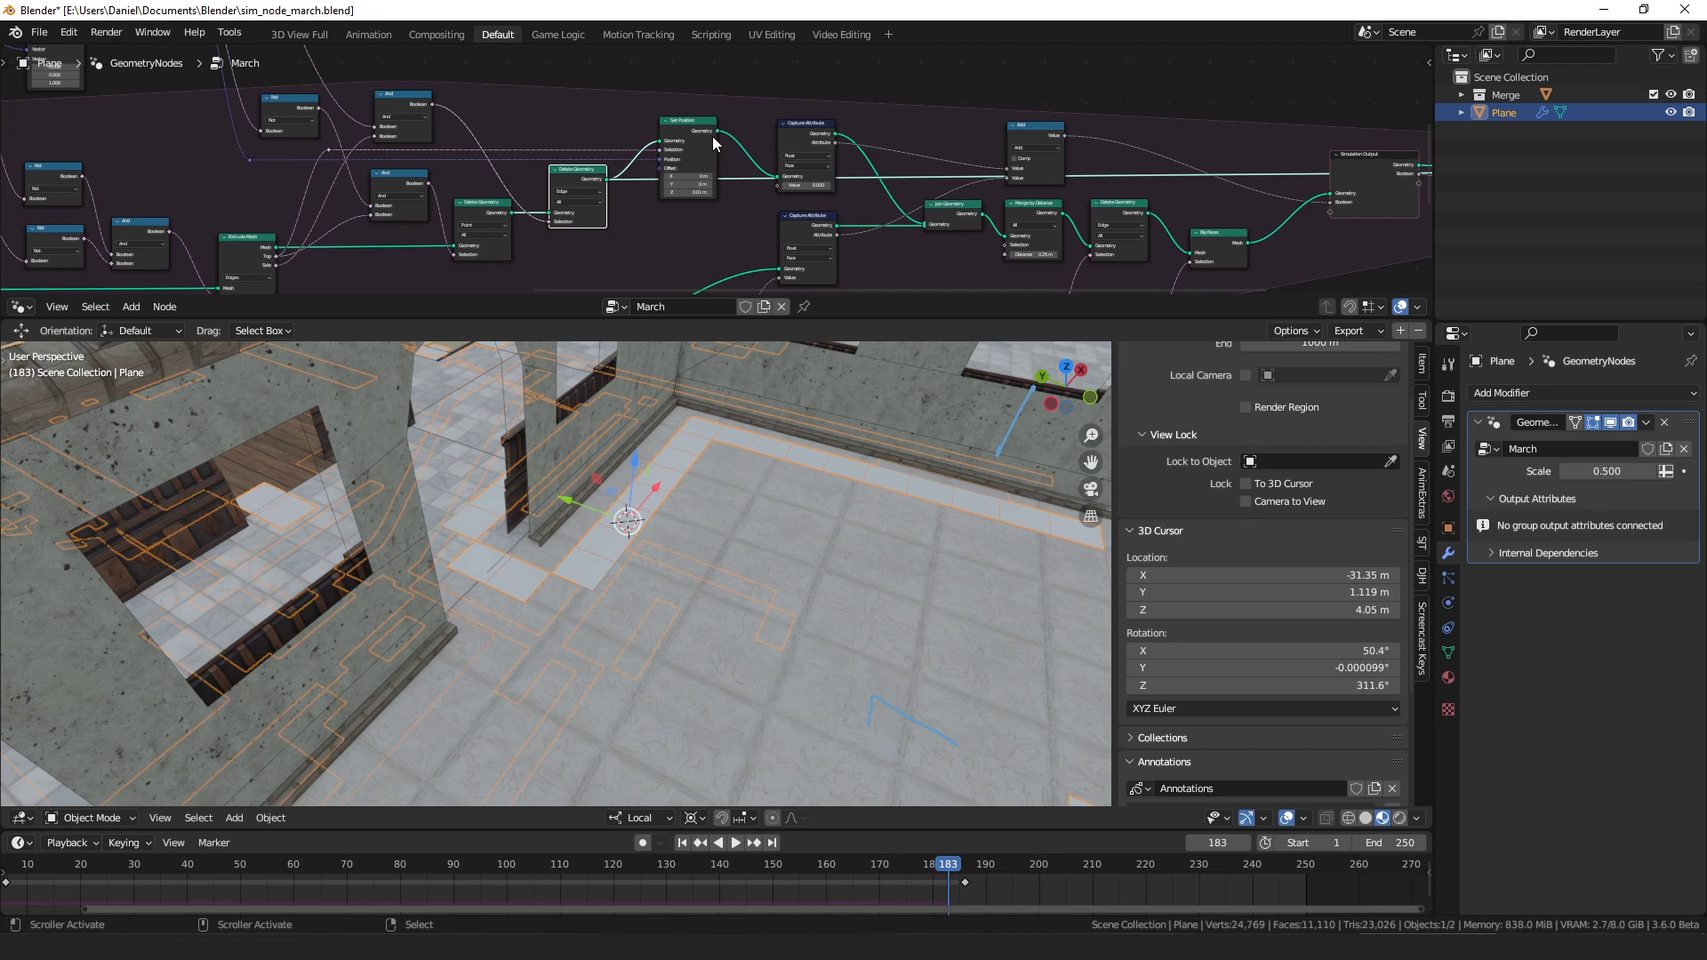
pyautogui.moveTo(713, 136); pyautogui.dragTo(618, 239, button='middle')
pyautogui.click(444, 147)
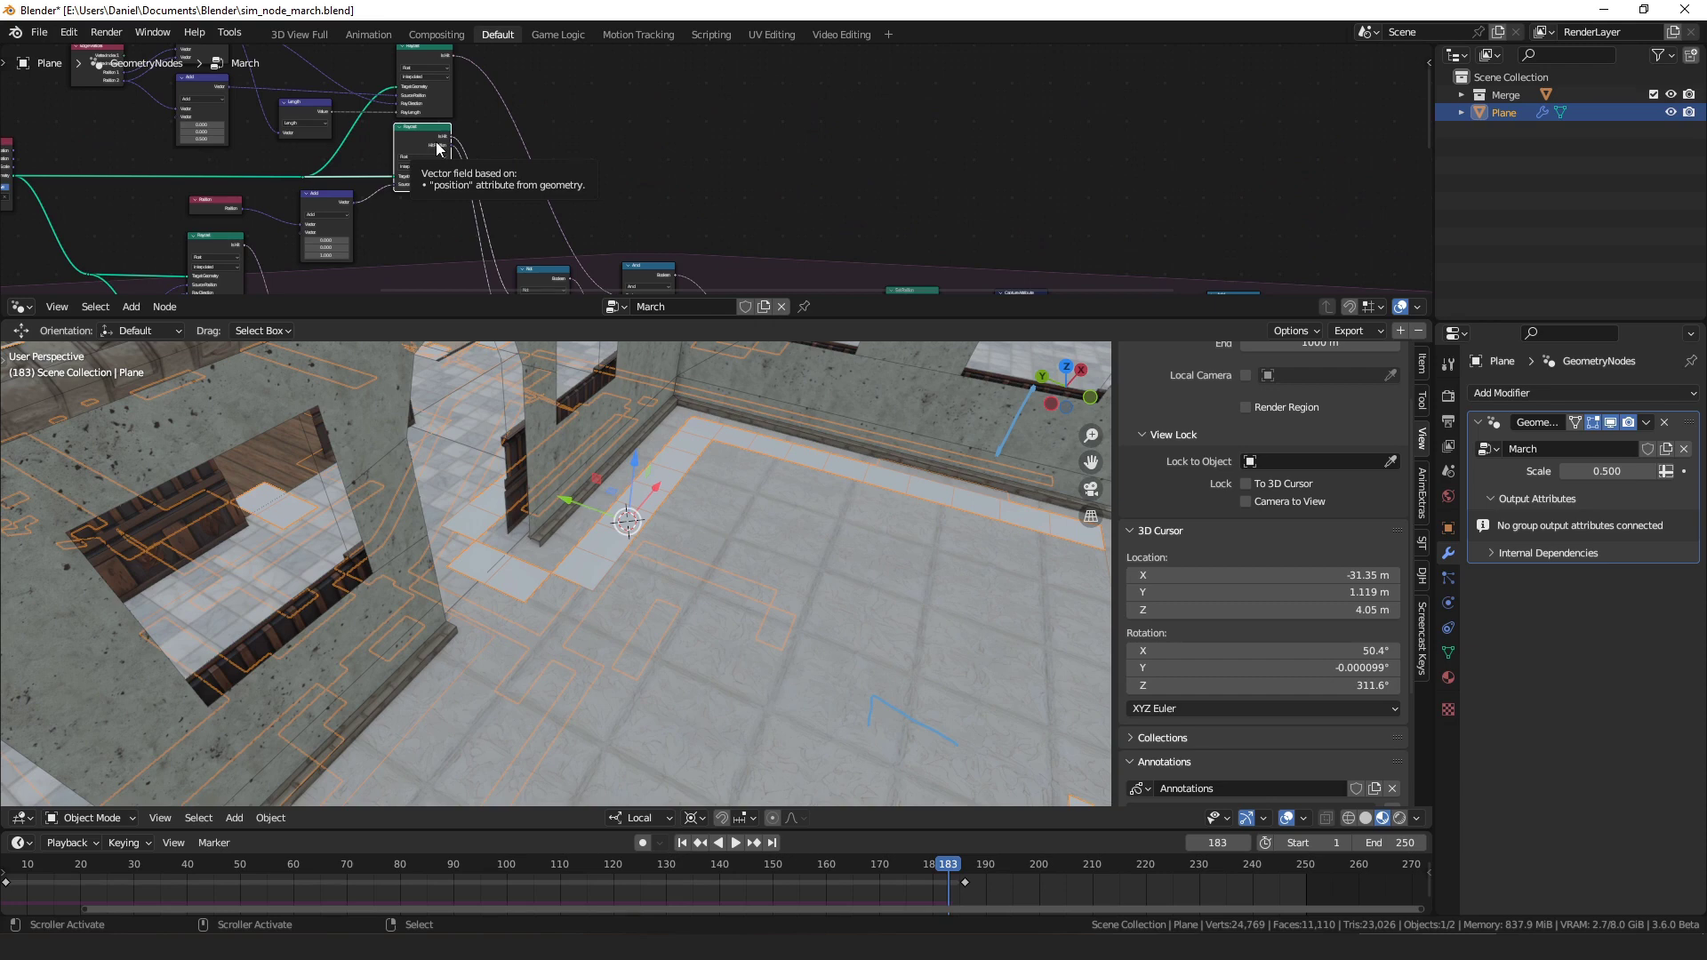
pyautogui.moveTo(438, 149); pyautogui.dragTo(414, 101, button='middle')
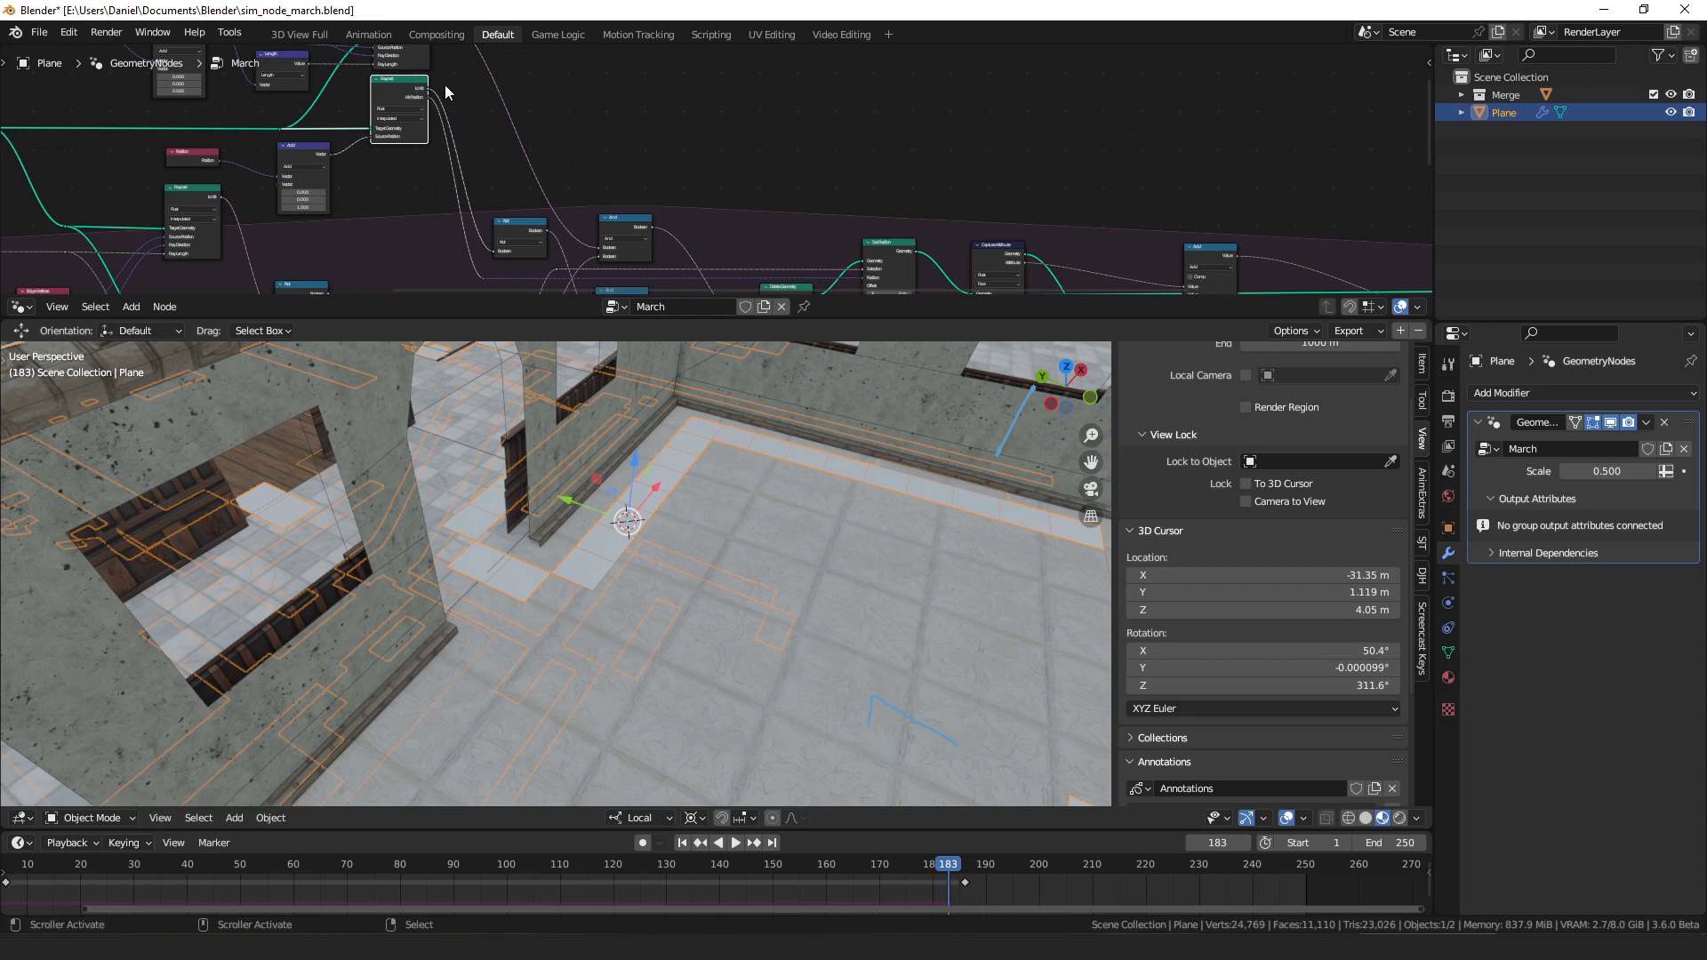
# - Preview the Set Position output and select the Capture Attribute node that follows it
pyautogui.moveTo(819, 241); pyautogui.dragTo(600, 142, button='middle')
pyautogui.moveTo(672, 160); pyautogui.dragTo(701, 141)
pyautogui.scroll(2, 676, 152)
pyautogui.moveTo(700, 141); pyautogui.dragTo(660, 78, button='middle')
pyautogui.moveTo(660, 80); pyautogui.dragTo(655, 86)
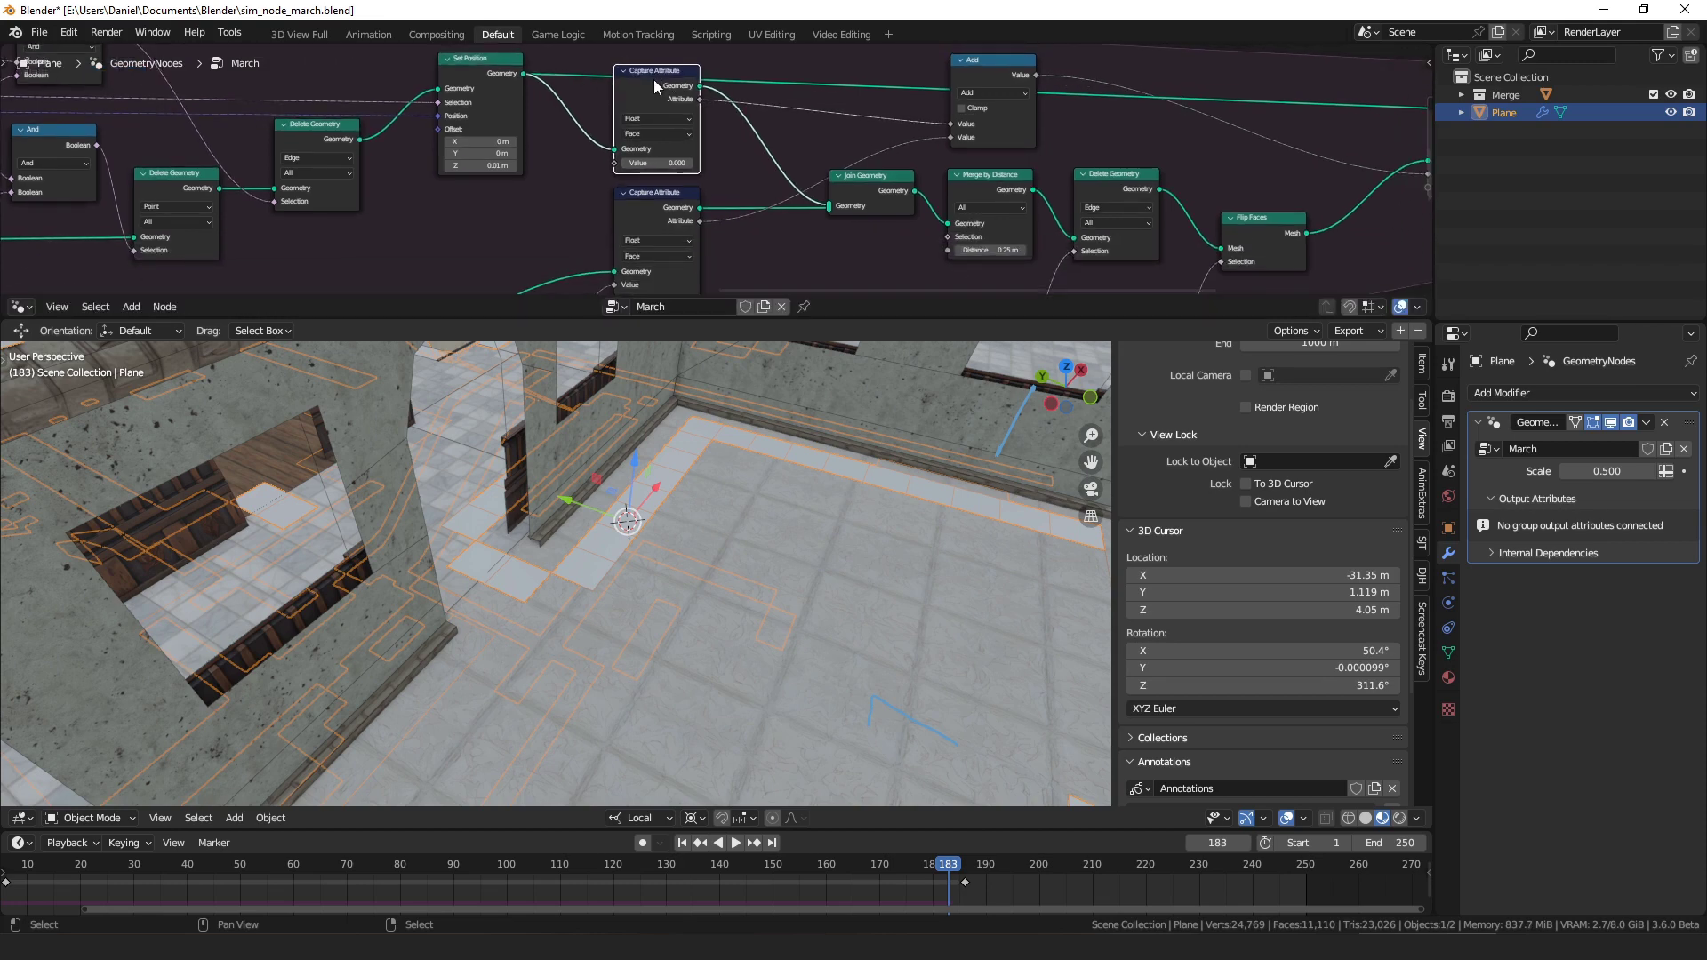
# - Preview the existing mesh at the reroute, then the new quads at the Set Position output
pyautogui.scroll(-3, 655, 105)
pyautogui.scroll(3, 616, 248)
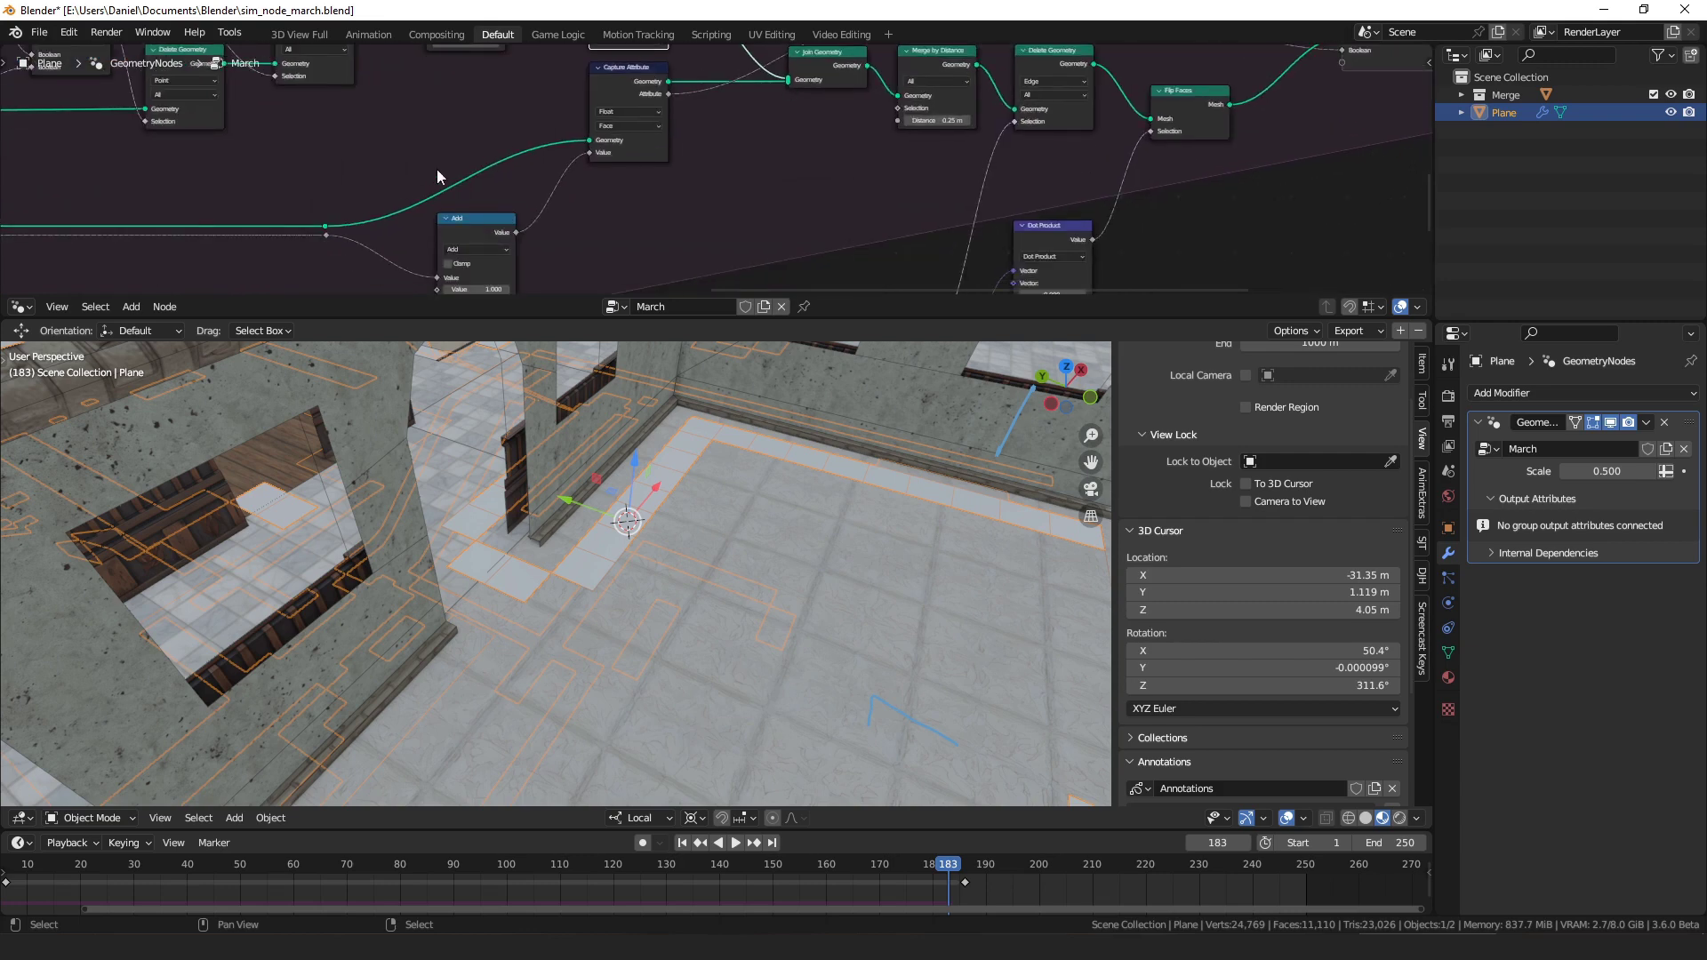
pyautogui.keyDown('ctrl'); pyautogui.keyDown('shift'); pyautogui.click(326, 226); pyautogui.keyUp('shift'); pyautogui.keyUp('ctrl')
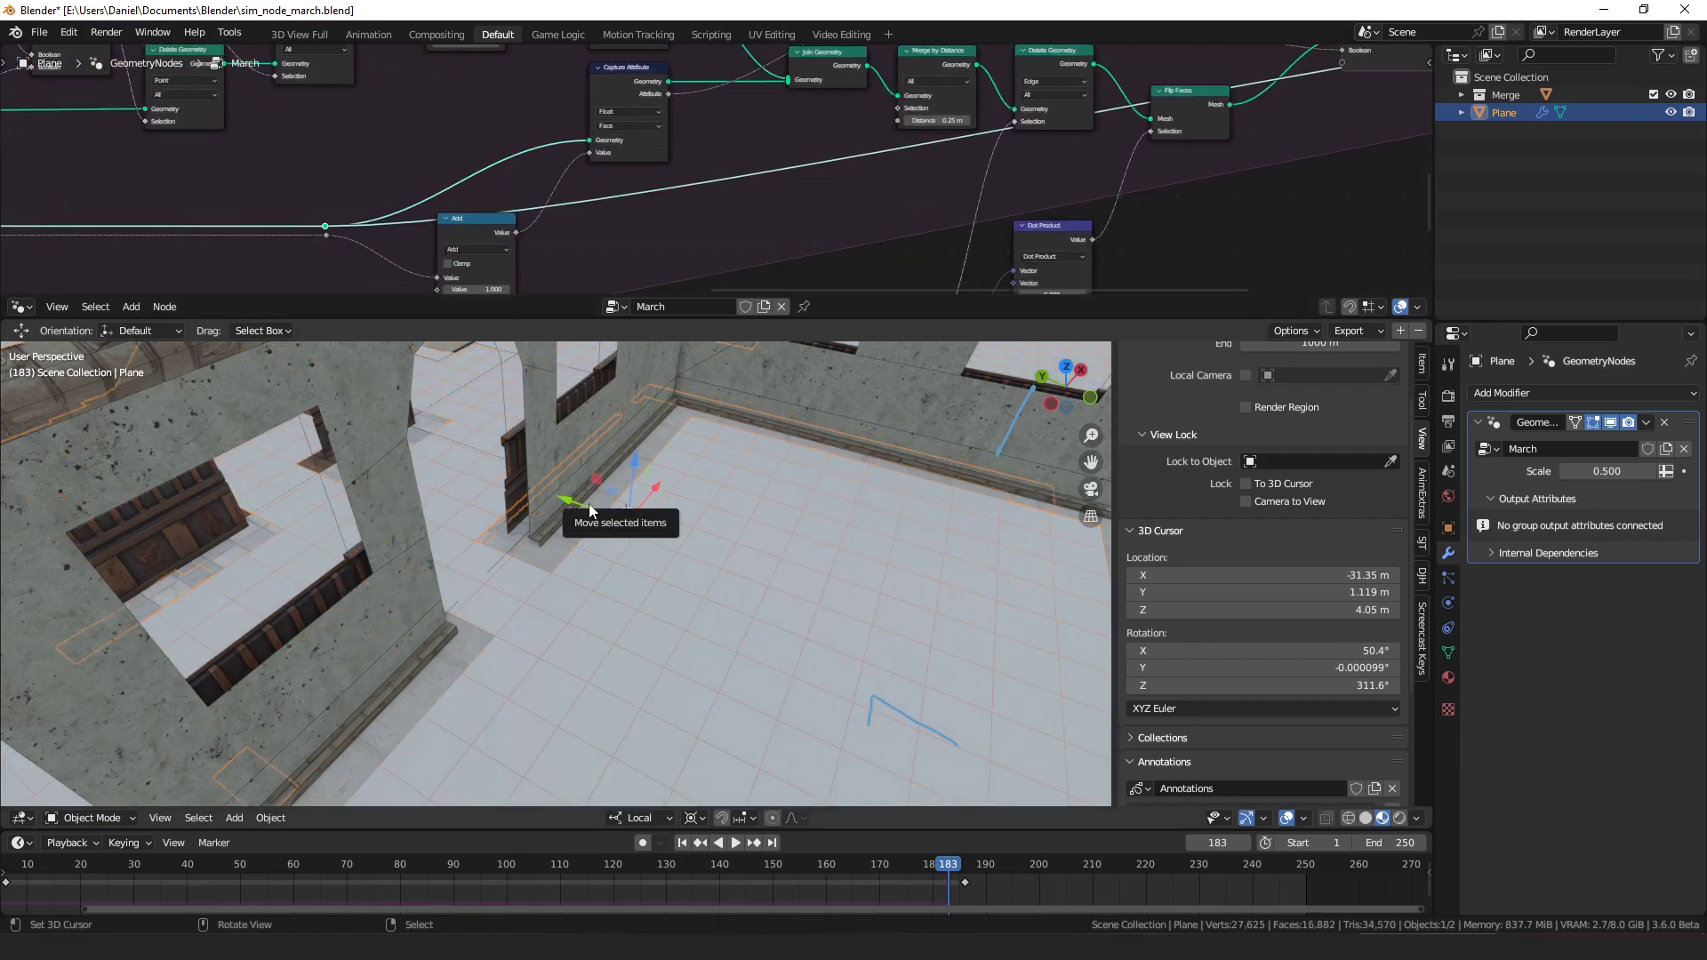
pyautogui.moveTo(631, 222); pyautogui.dragTo(543, 361, button='middle')
pyautogui.keyDown('ctrl'); pyautogui.keyDown('shift'); pyautogui.click(392, 92); pyautogui.keyUp('shift'); pyautogui.keyUp('ctrl')
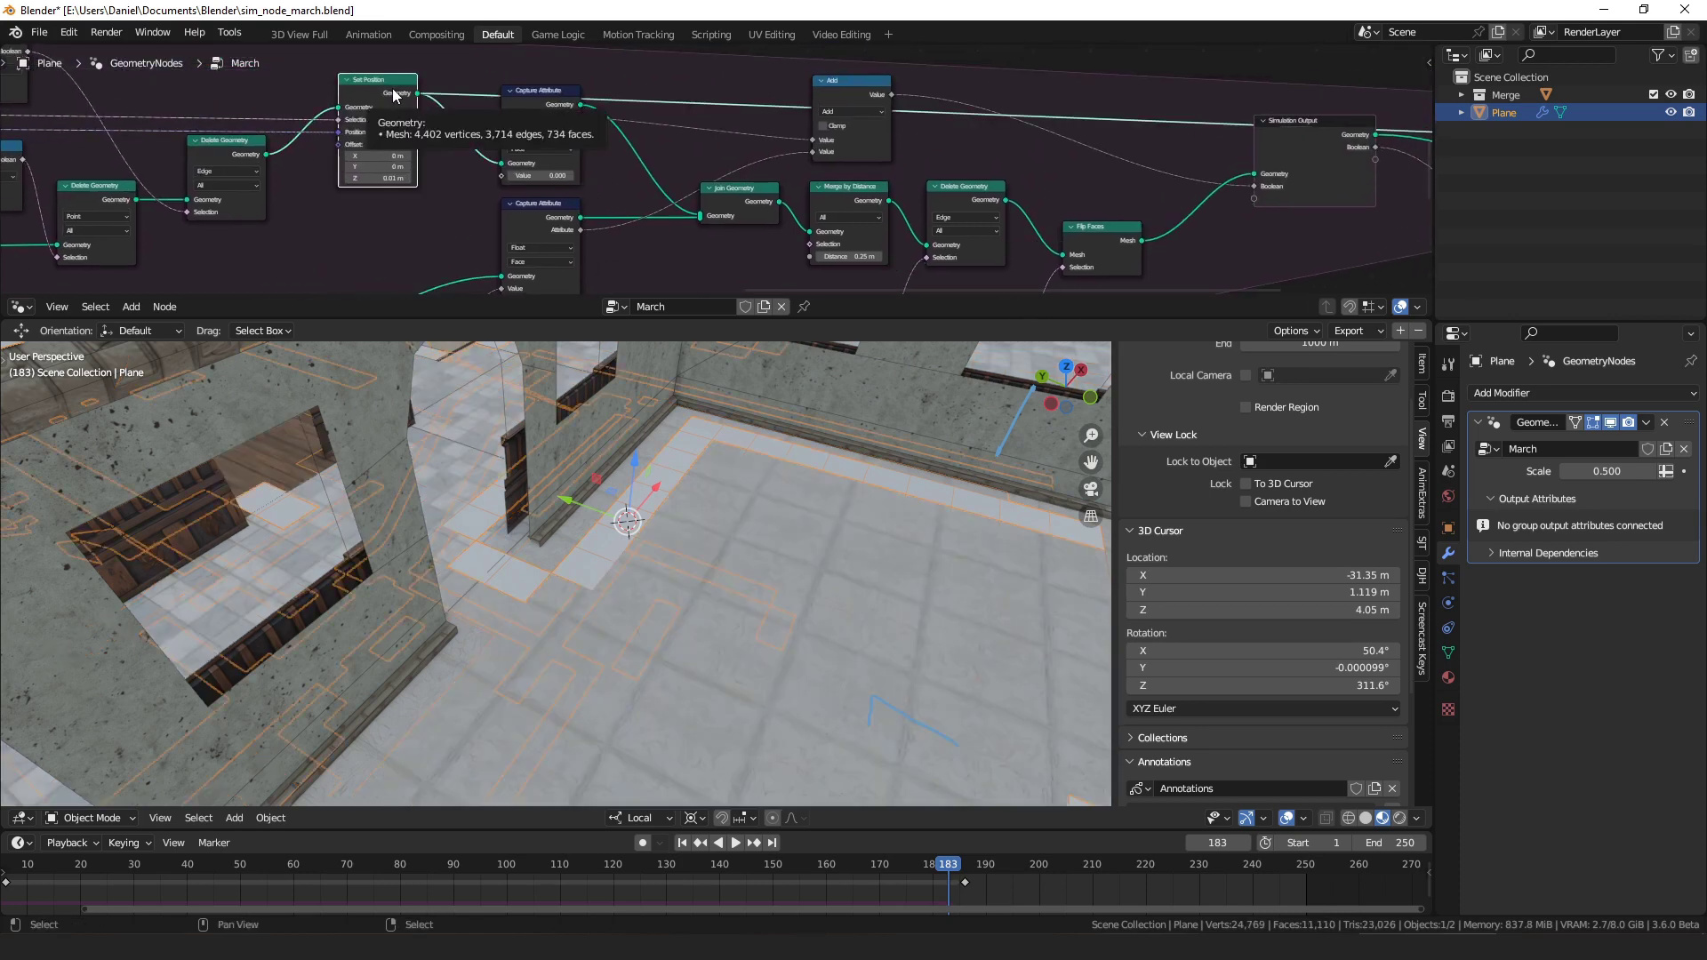
pyautogui.moveTo(570, 226); pyautogui.dragTo(495, 183, button='middle')
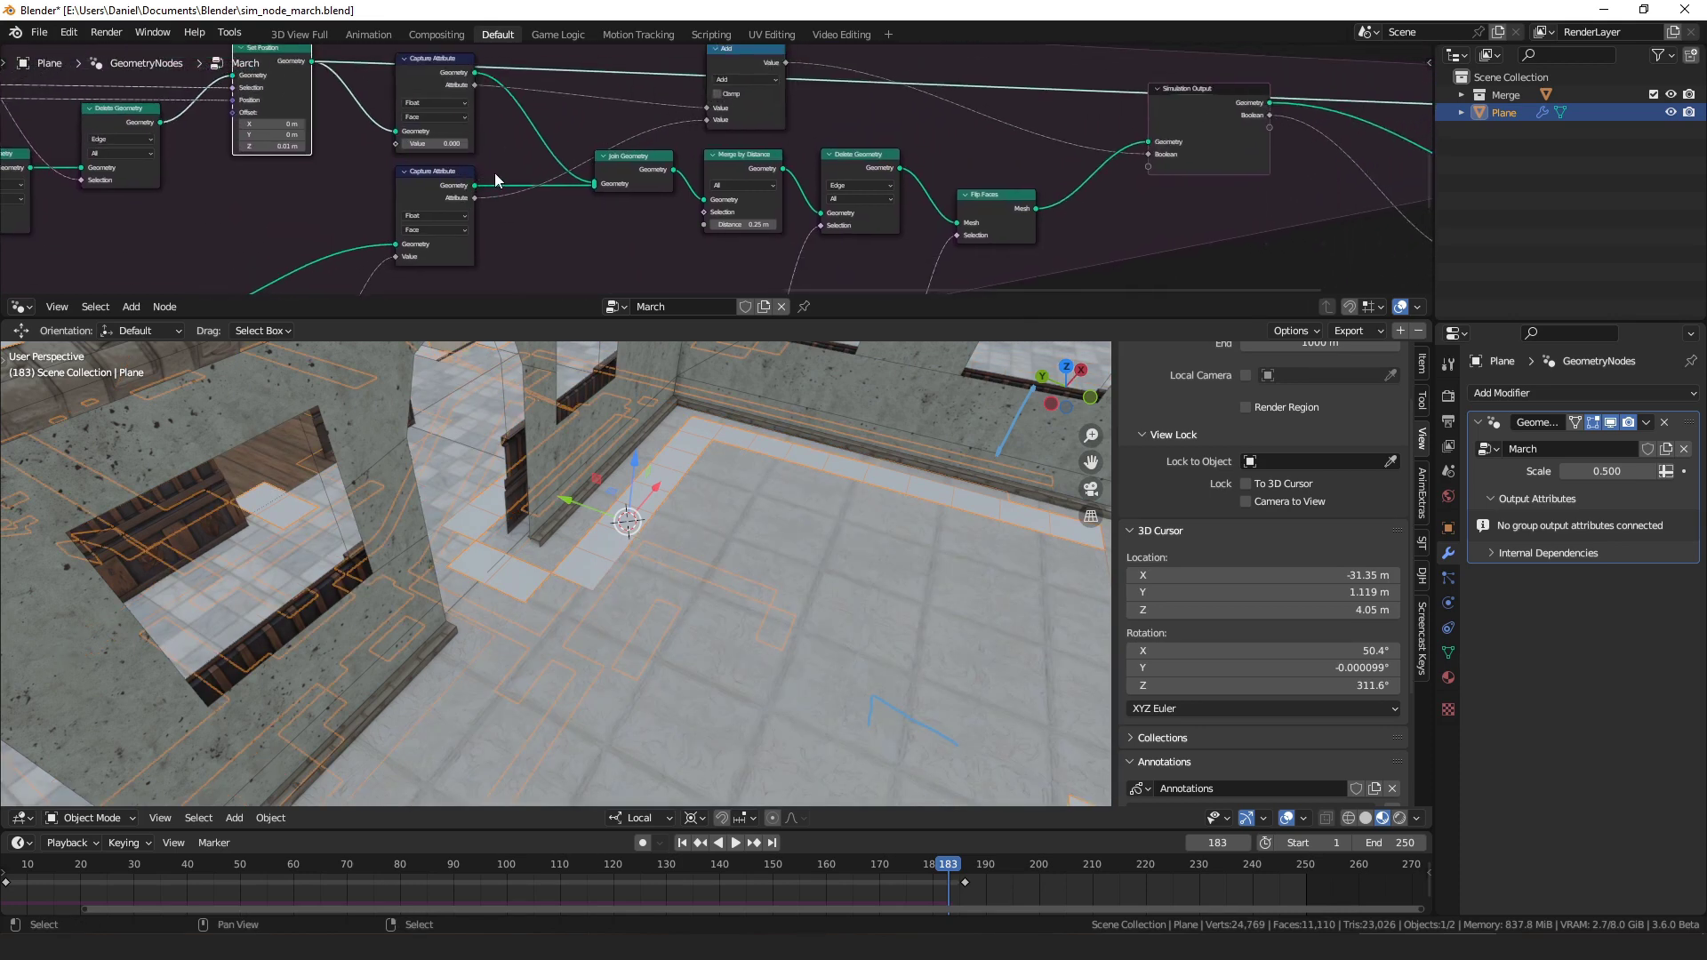
# - Preview the Join Geometry output, then the Merge by Distance output, and examine the merged mesh on the floor
pyautogui.keyDown('ctrl'); pyautogui.keyDown('shift'); pyautogui.click(642, 173); pyautogui.keyUp('shift'); pyautogui.keyUp('ctrl')
pyautogui.moveTo(633, 188); pyautogui.dragTo(513, 190, button='middle')
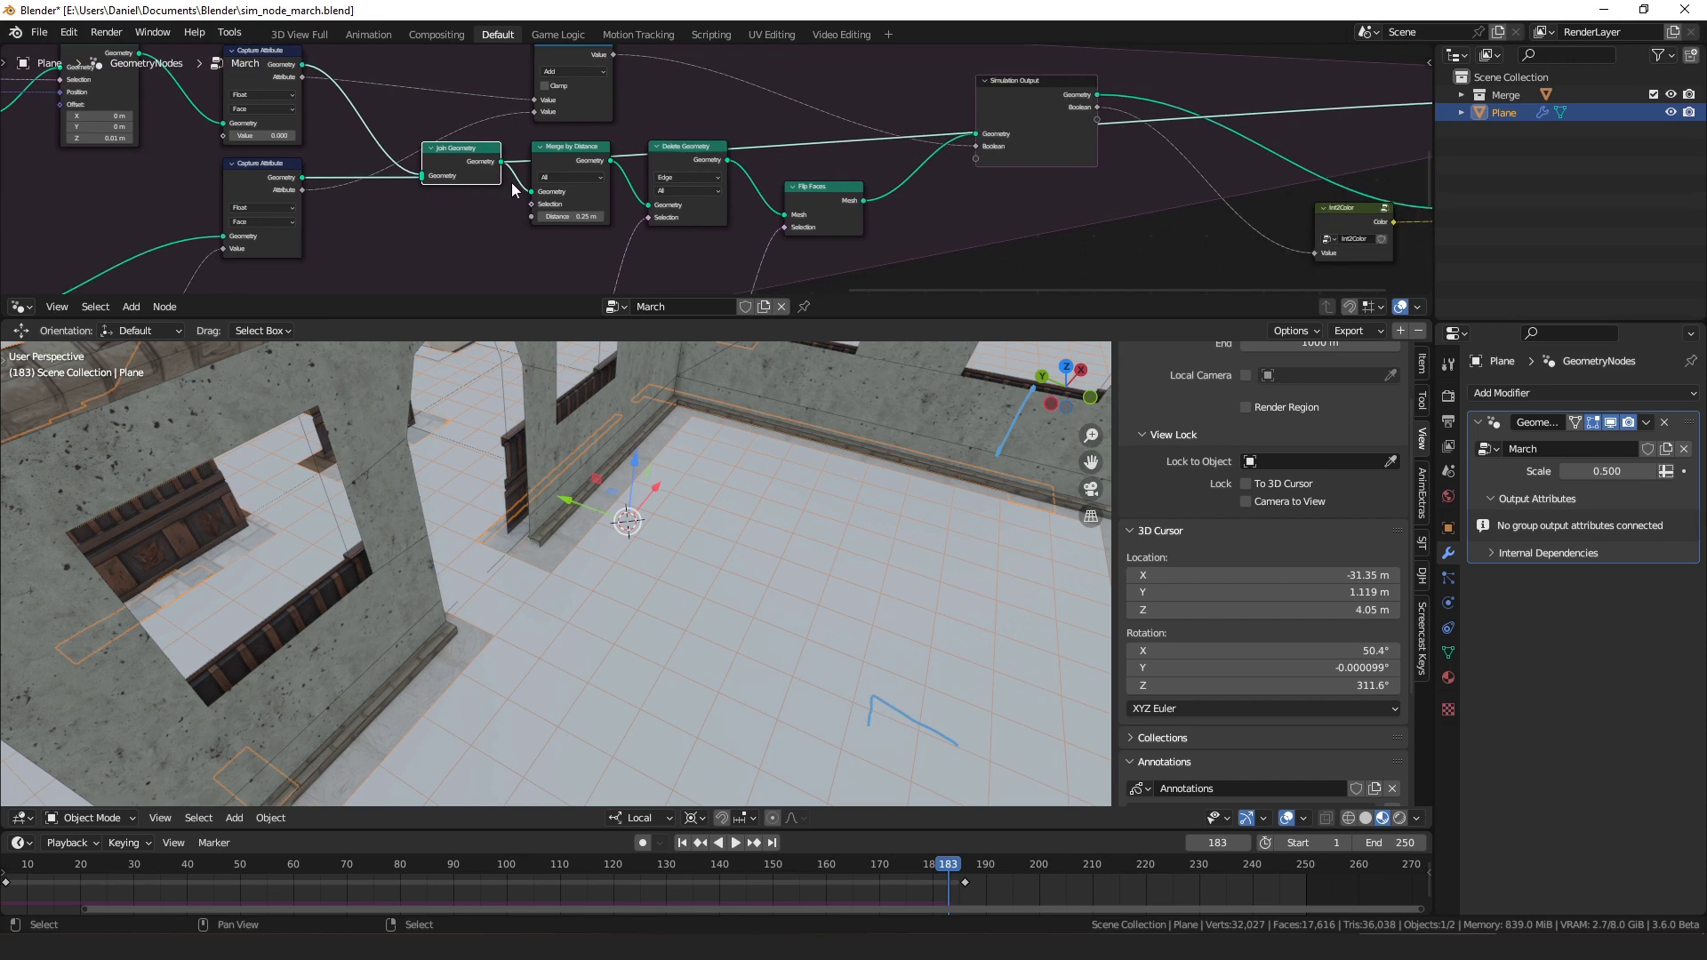
pyautogui.keyDown('ctrl'); pyautogui.keyDown('shift'); pyautogui.click(573, 153); pyautogui.keyUp('shift'); pyautogui.keyUp('ctrl')
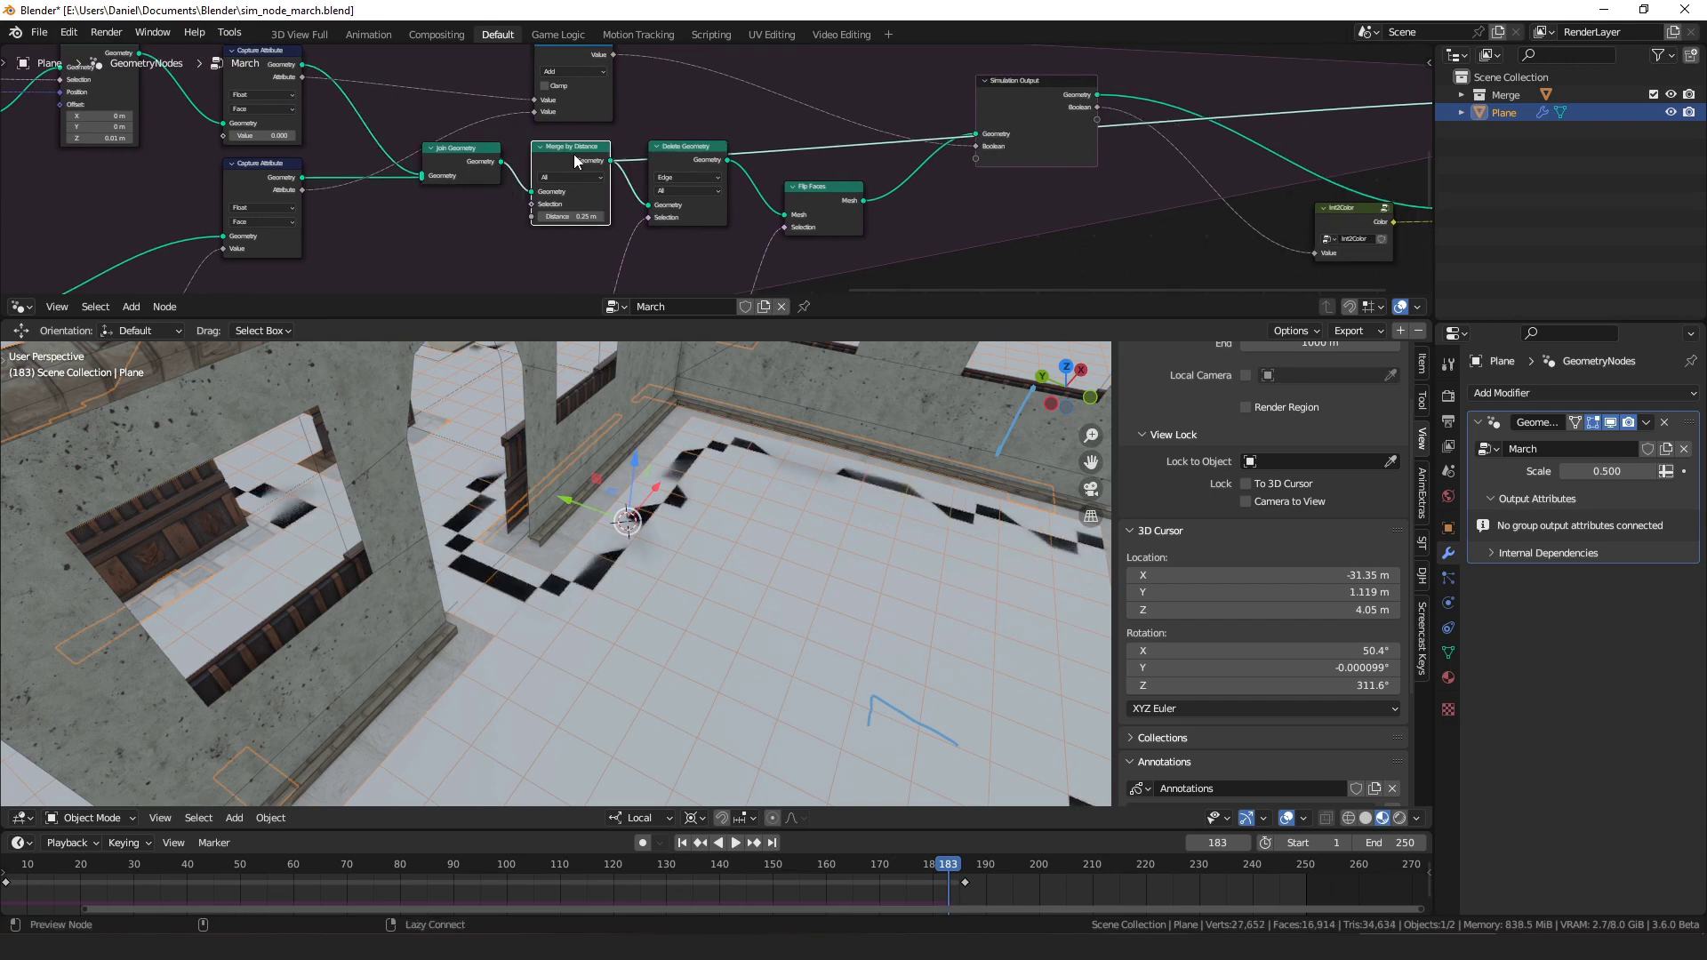
pyautogui.scroll(2, 589, 180)
pyautogui.moveTo(588, 180); pyautogui.dragTo(680, 169, button='middle')
pyautogui.scroll(2, 542, 185)
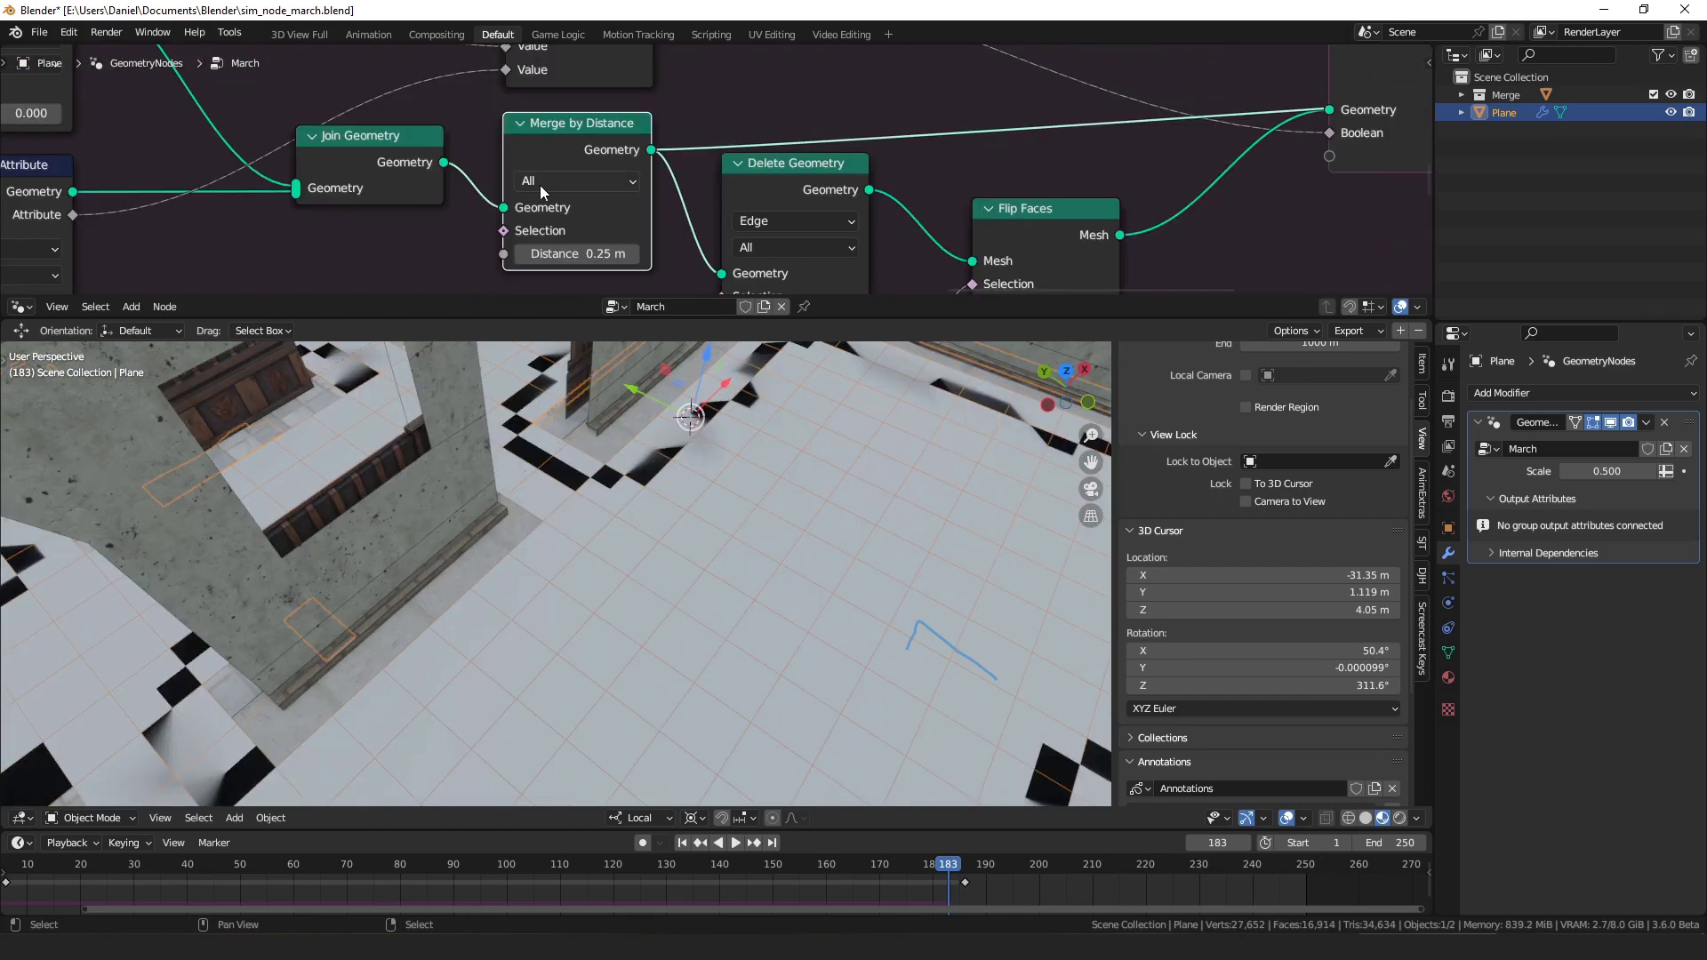
# - Add a Group Input node beside the Merge by Distance node
pyautogui.moveTo(338, 284); pyautogui.dragTo(459, 188, button='middle')
pyautogui.hotkey('shift', 'a')
pyautogui.write('group')
pyautogui.press('Return')
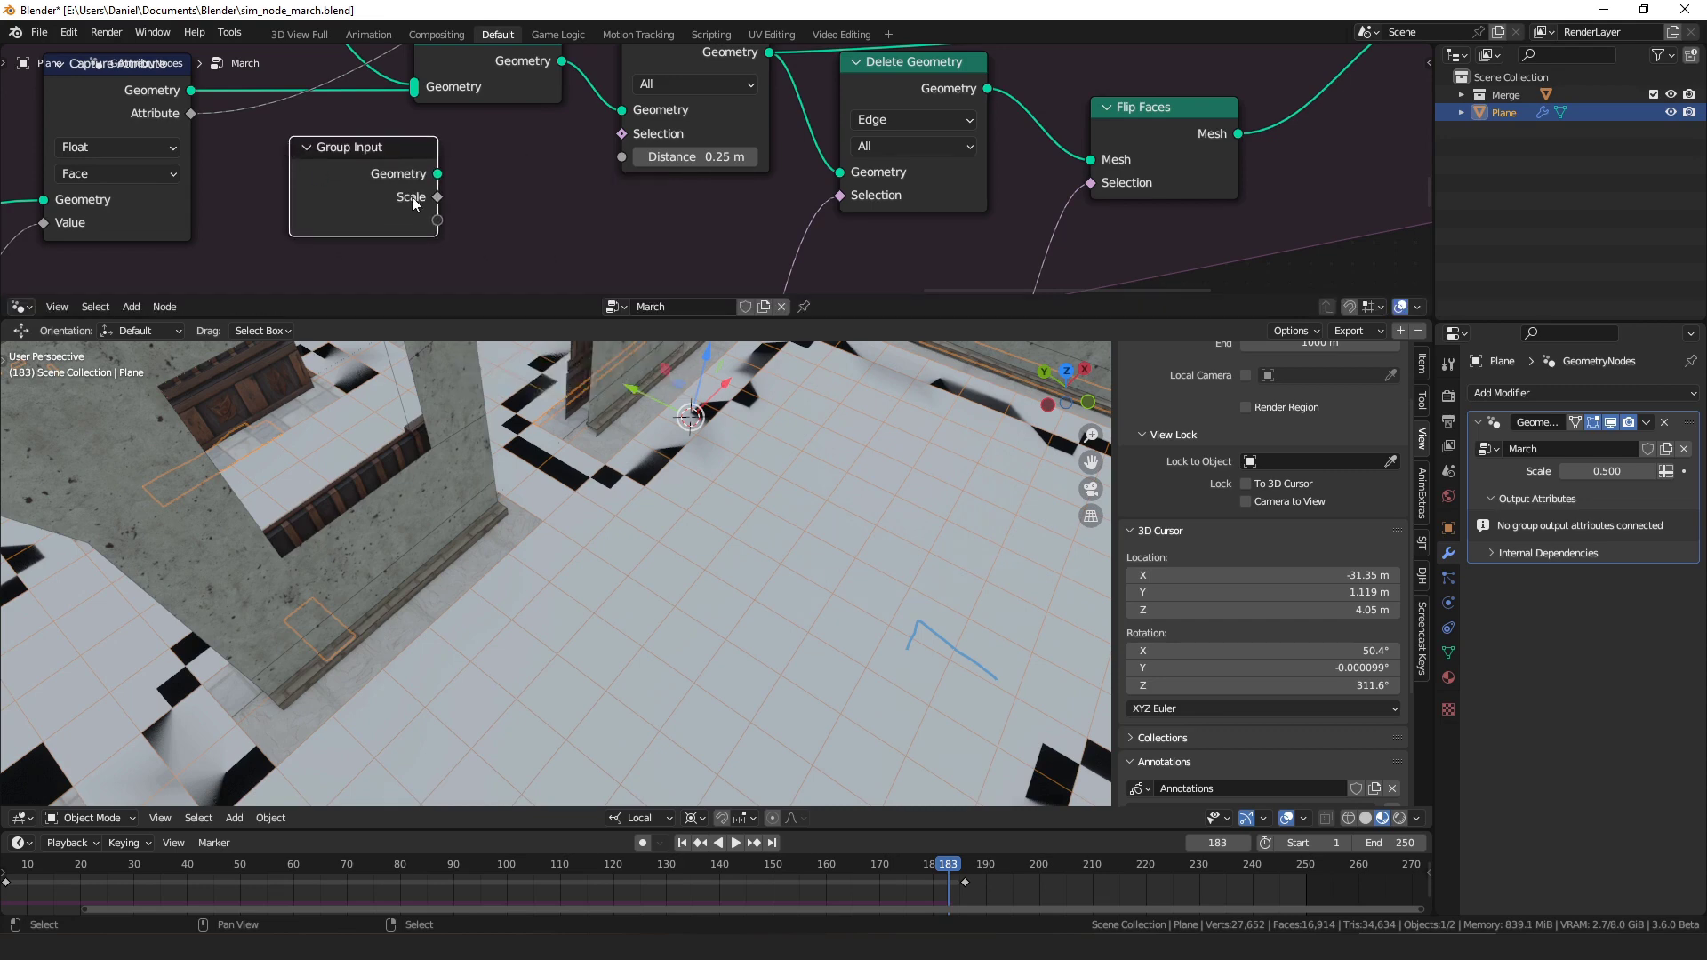
# - Add a Multiply node driven by the Group Input's Scale and link its value to the Merge by Distance node's Distance
pyautogui.hotkey('shift', 'a')
pyautogui.write('mul')
pyautogui.press('Return')
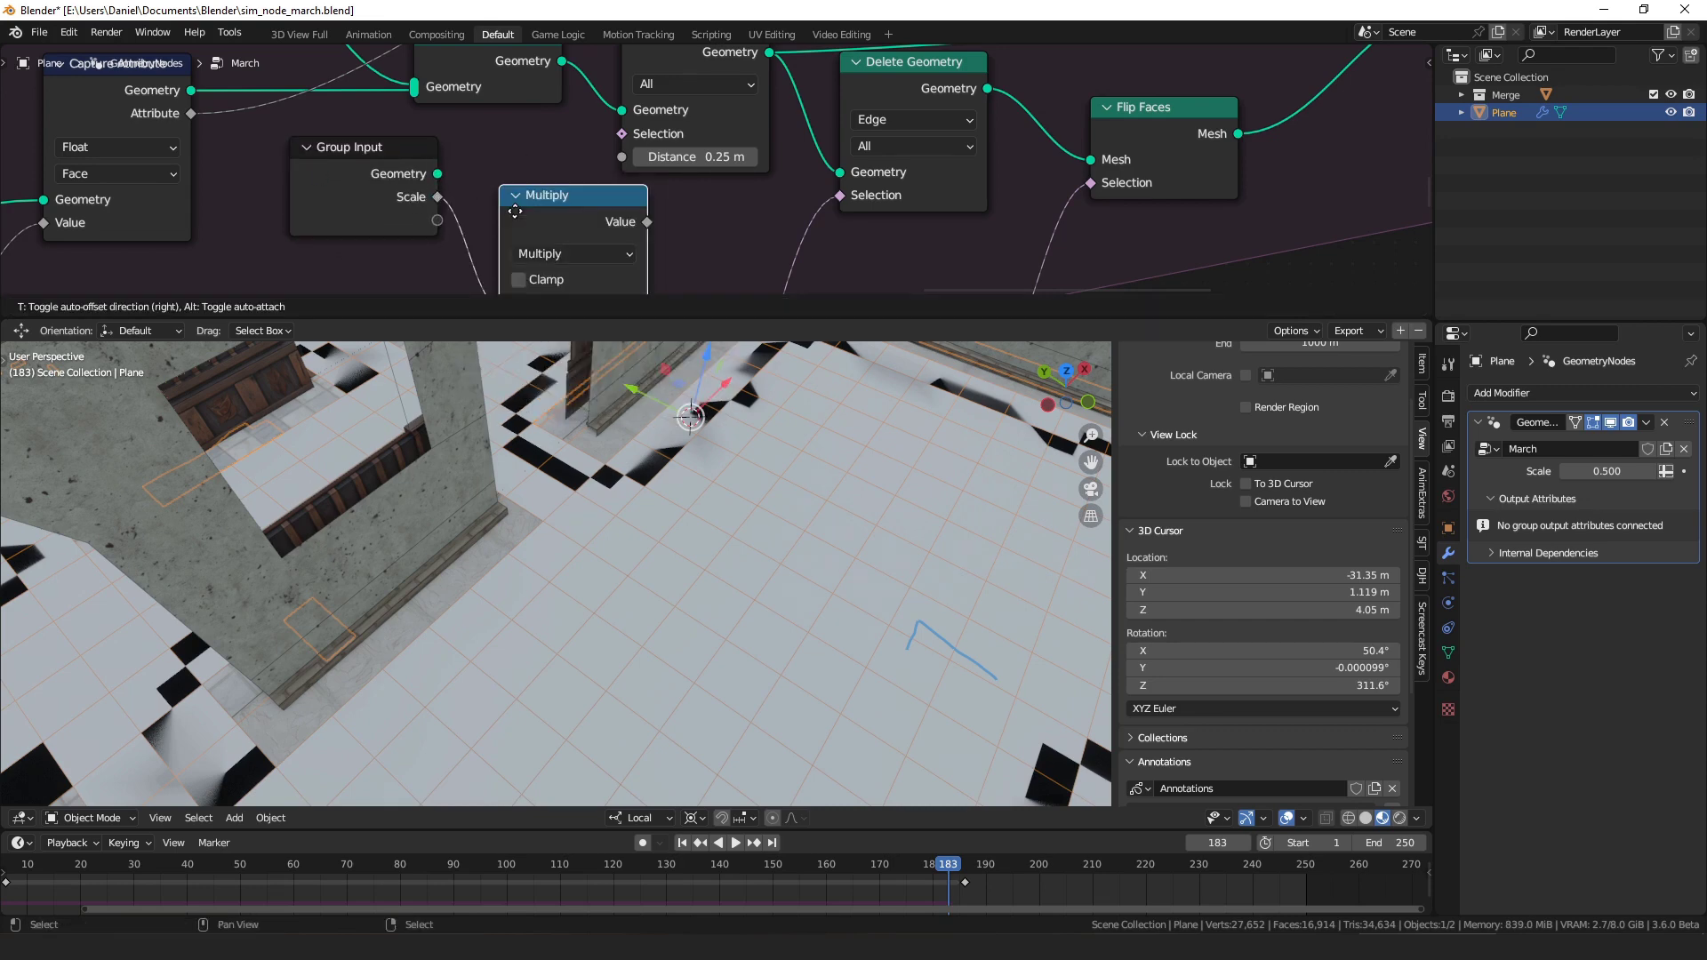
pyautogui.click(515, 211)
pyautogui.moveTo(520, 177); pyautogui.dragTo(603, 89)
# - Collapse the Multiply node and arrange the Group Input node directly above it
pyautogui.click(296, 166)
pyautogui.moveTo(374, 167); pyautogui.dragTo(357, 207)
pyautogui.moveTo(358, 152); pyautogui.dragTo(425, 205, button='middle')
pyautogui.moveTo(424, 205); pyautogui.dragTo(429, 224)
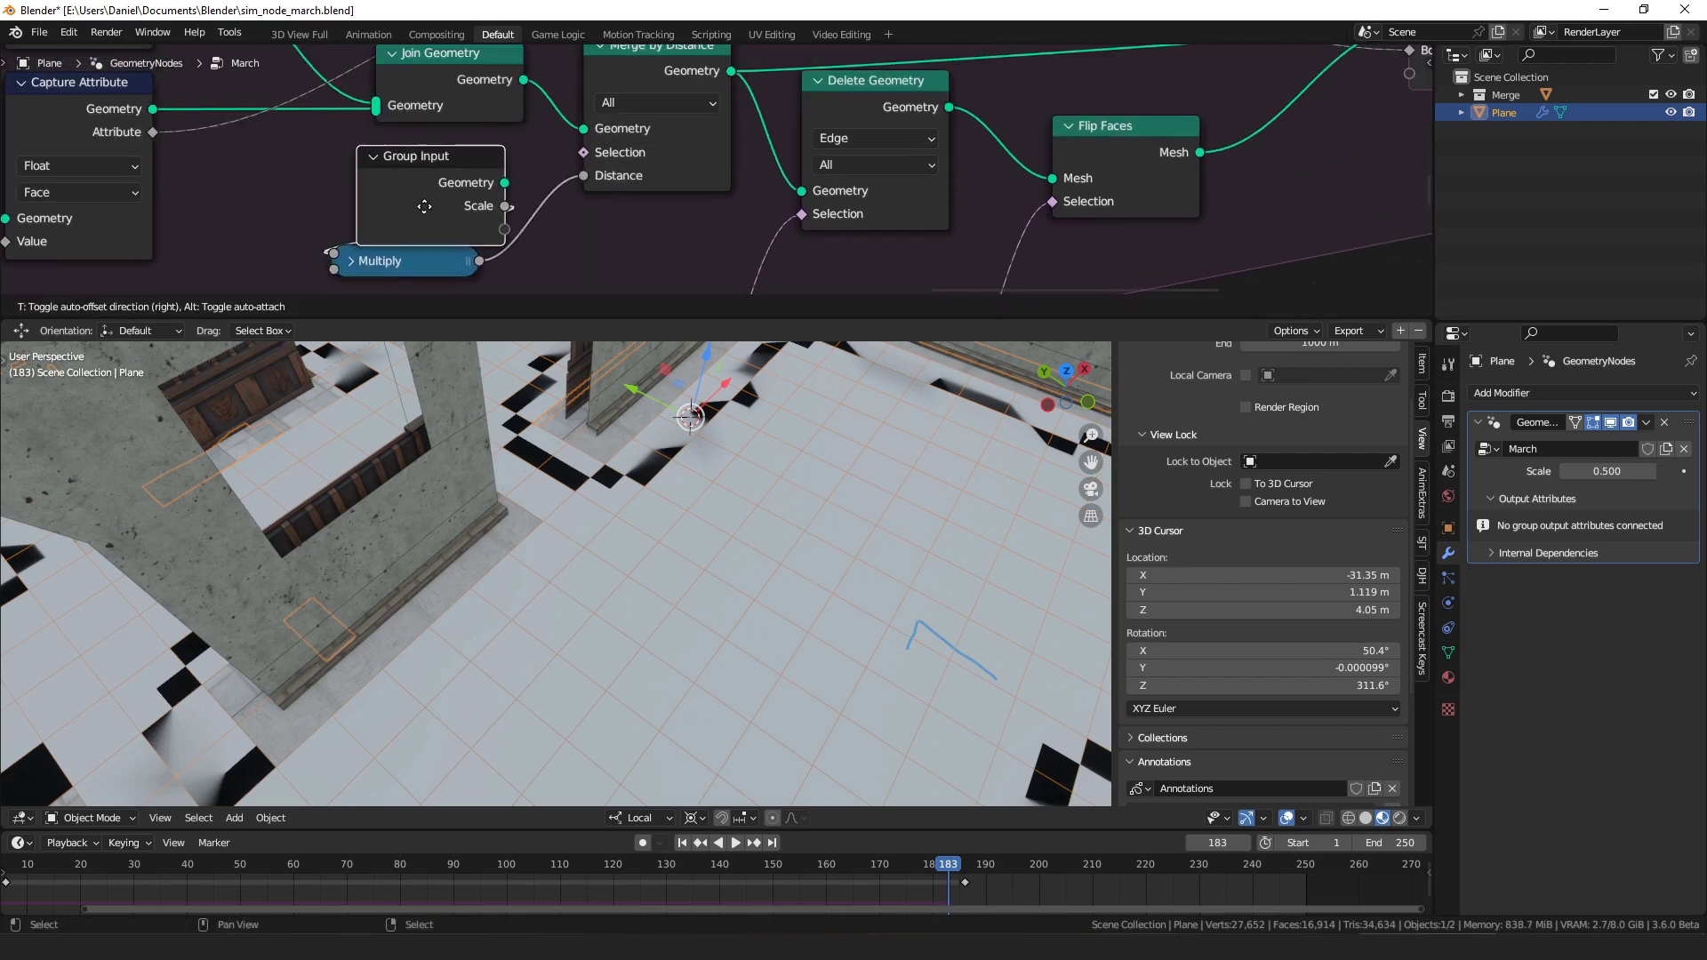
# - With the Delete Geometry node after Merge by Distance muted, play the simulation to frame 113 and view the staircase
pyautogui.scroll(-2, 329, 188)
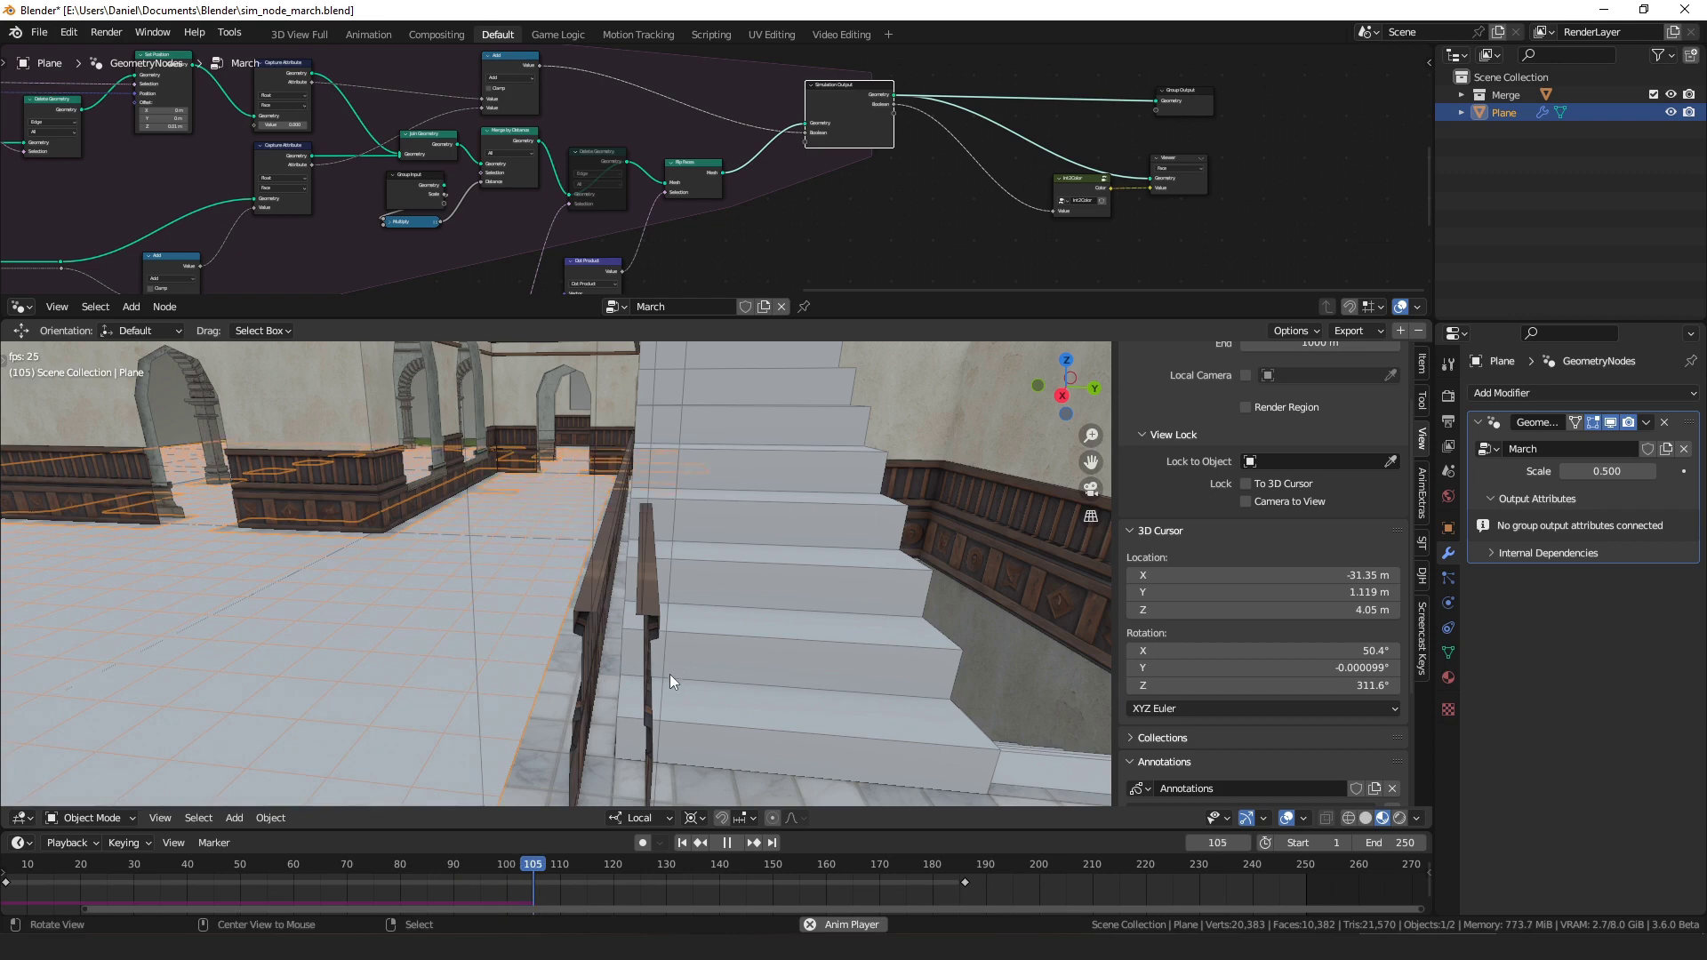
pyautogui.press('space')
pyautogui.moveTo(674, 665); pyautogui.dragTo(596, 574, button='middle')
# - Annotate the steep faces along the side of the stairs and play the simulation on to frame 127
pyautogui.moveTo(578, 601)
pyautogui.mouseDown()
pyautogui.moveTo(643, 665)
pyautogui.moveTo(616, 522)
pyautogui.mouseUp()
pyautogui.moveTo(690, 642); pyautogui.dragTo(667, 470)
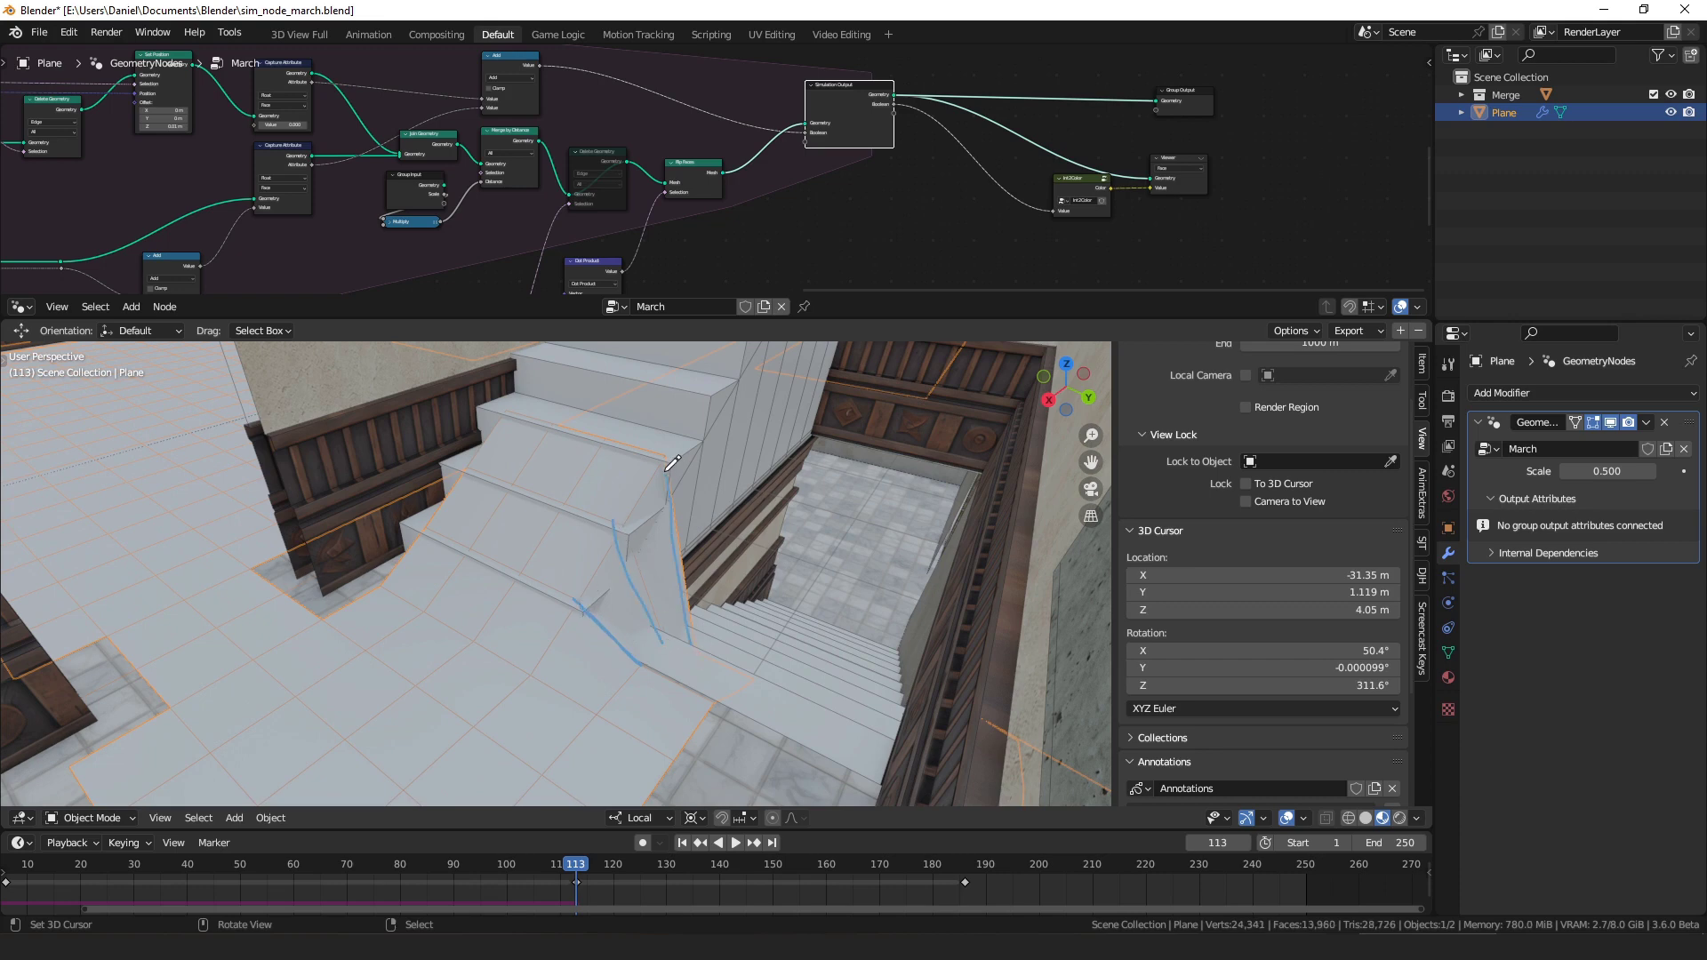
pyautogui.moveTo(680, 510); pyautogui.dragTo(683, 568, button='middle')
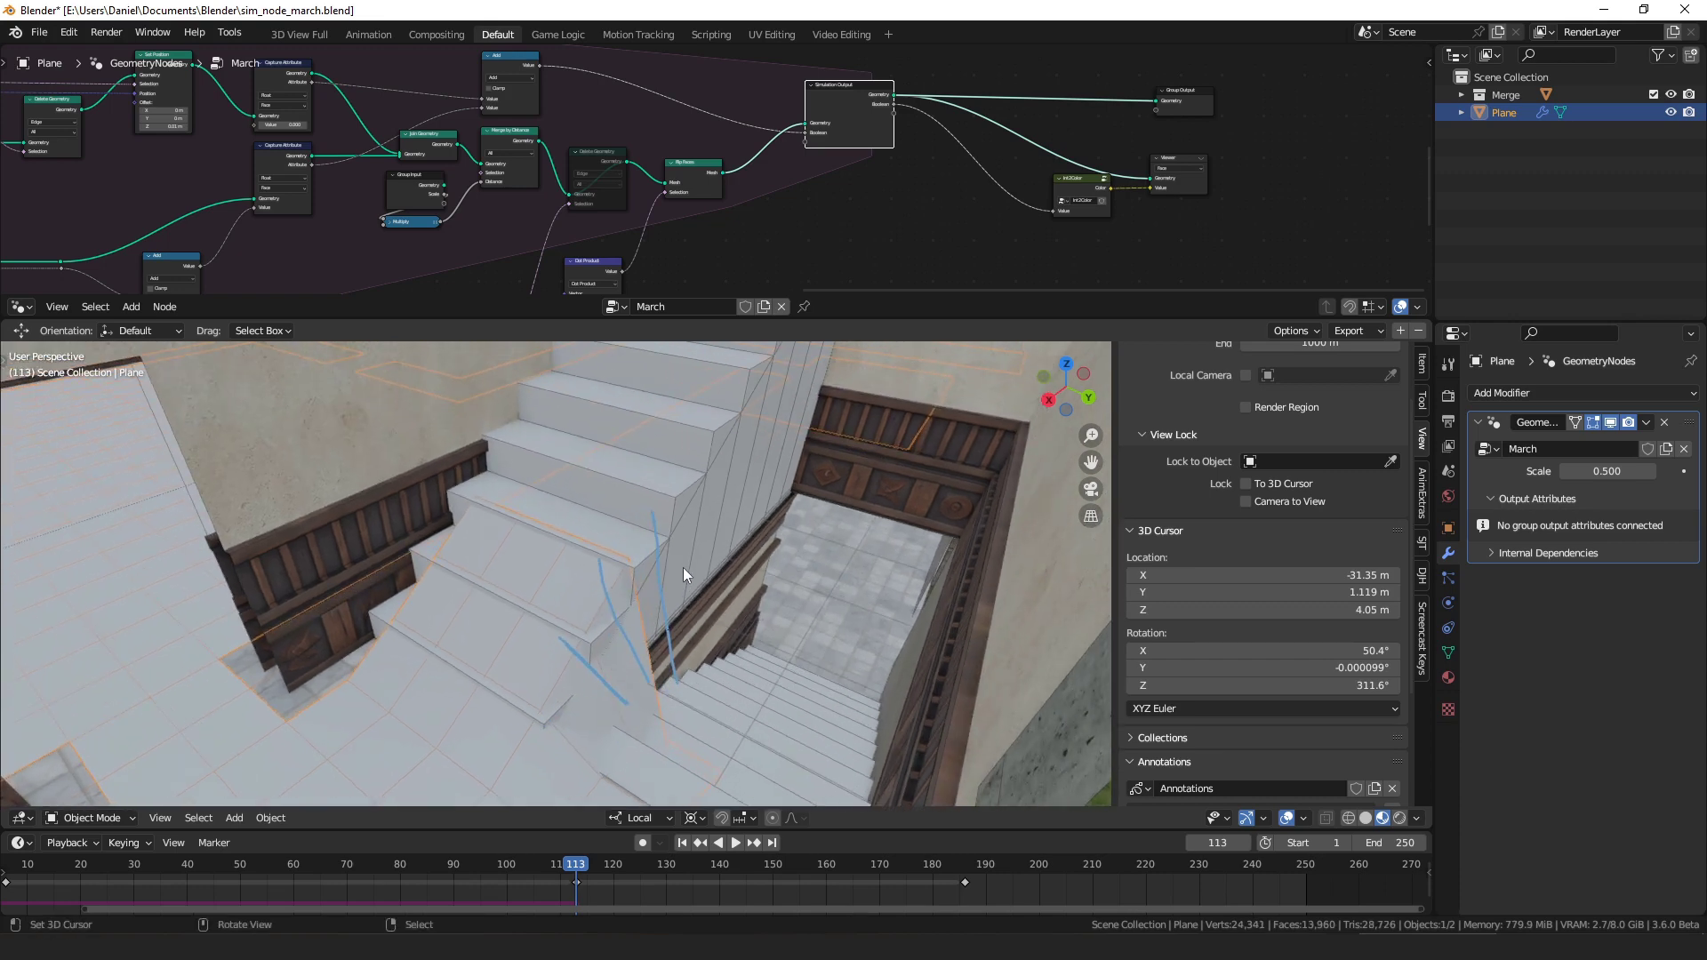
pyautogui.press('space')
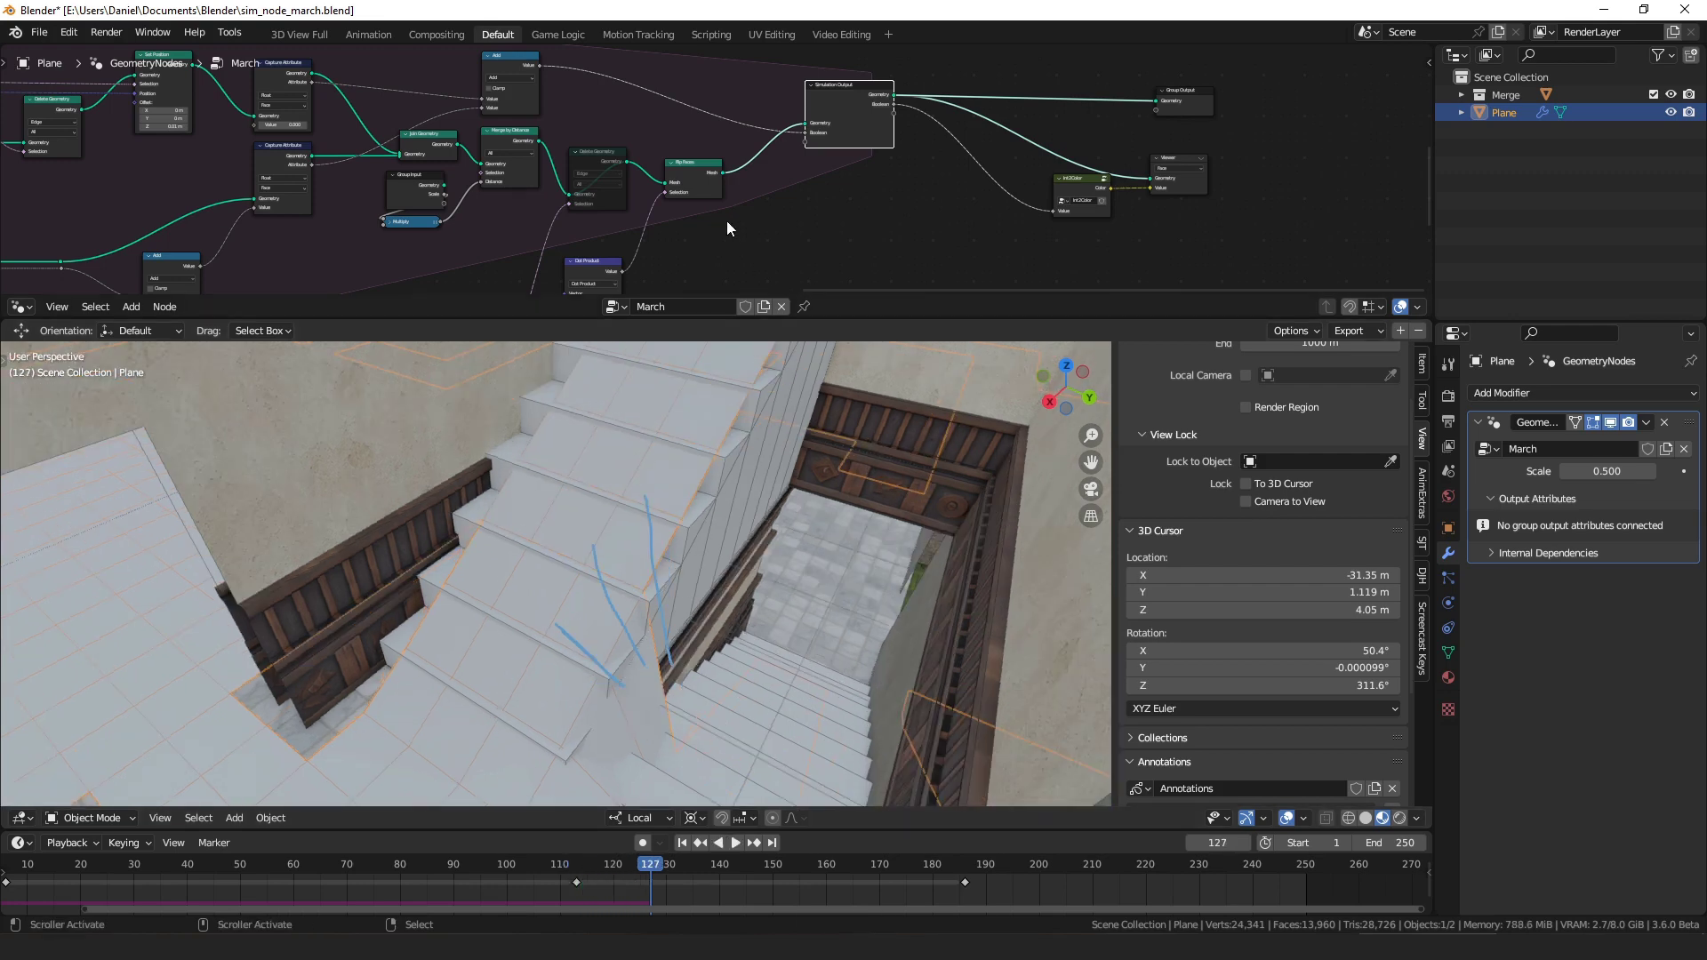
# - Select the Edge Vertices node starting the Dot Product comparison chain, and the muted Delete Geometry node after Merge by Distance
pyautogui.scroll(-5, 681, 185)
pyautogui.hscroll(-4, 681, 185)
pyautogui.scroll(-2, 354, 216)
pyautogui.hscroll(-4, 354, 217)
pyautogui.click(418, 194)
pyautogui.moveTo(416, 191)
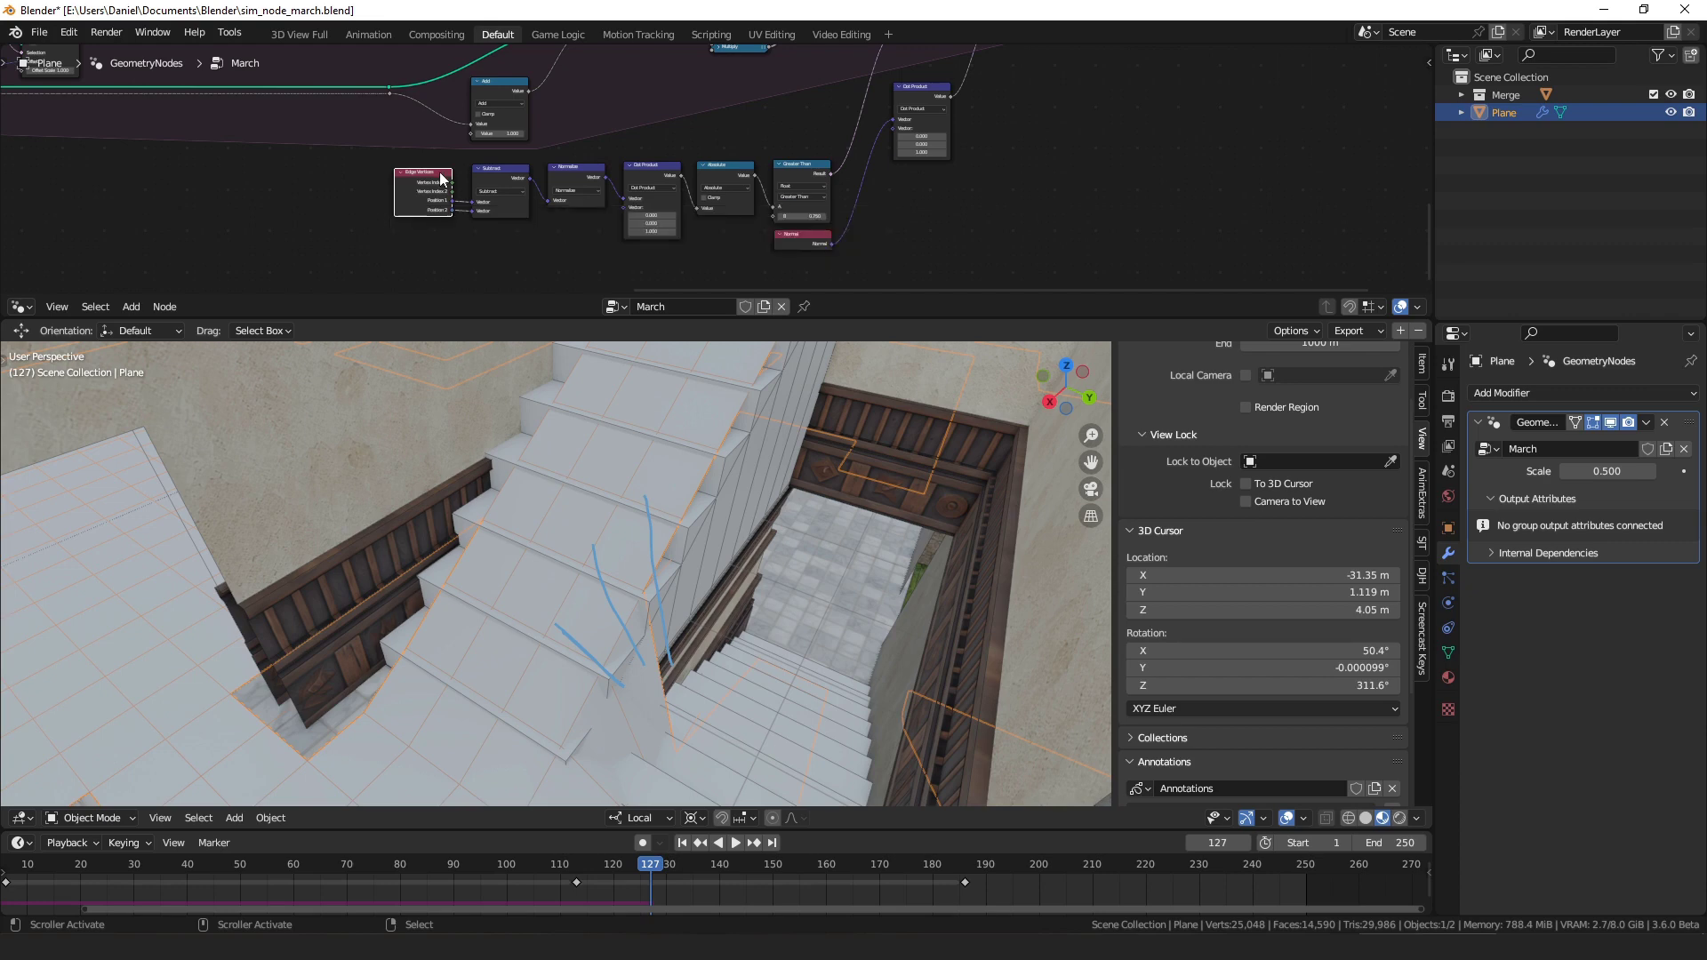
pyautogui.scroll(3, 689, 194)
pyautogui.hscroll(4, 690, 194)
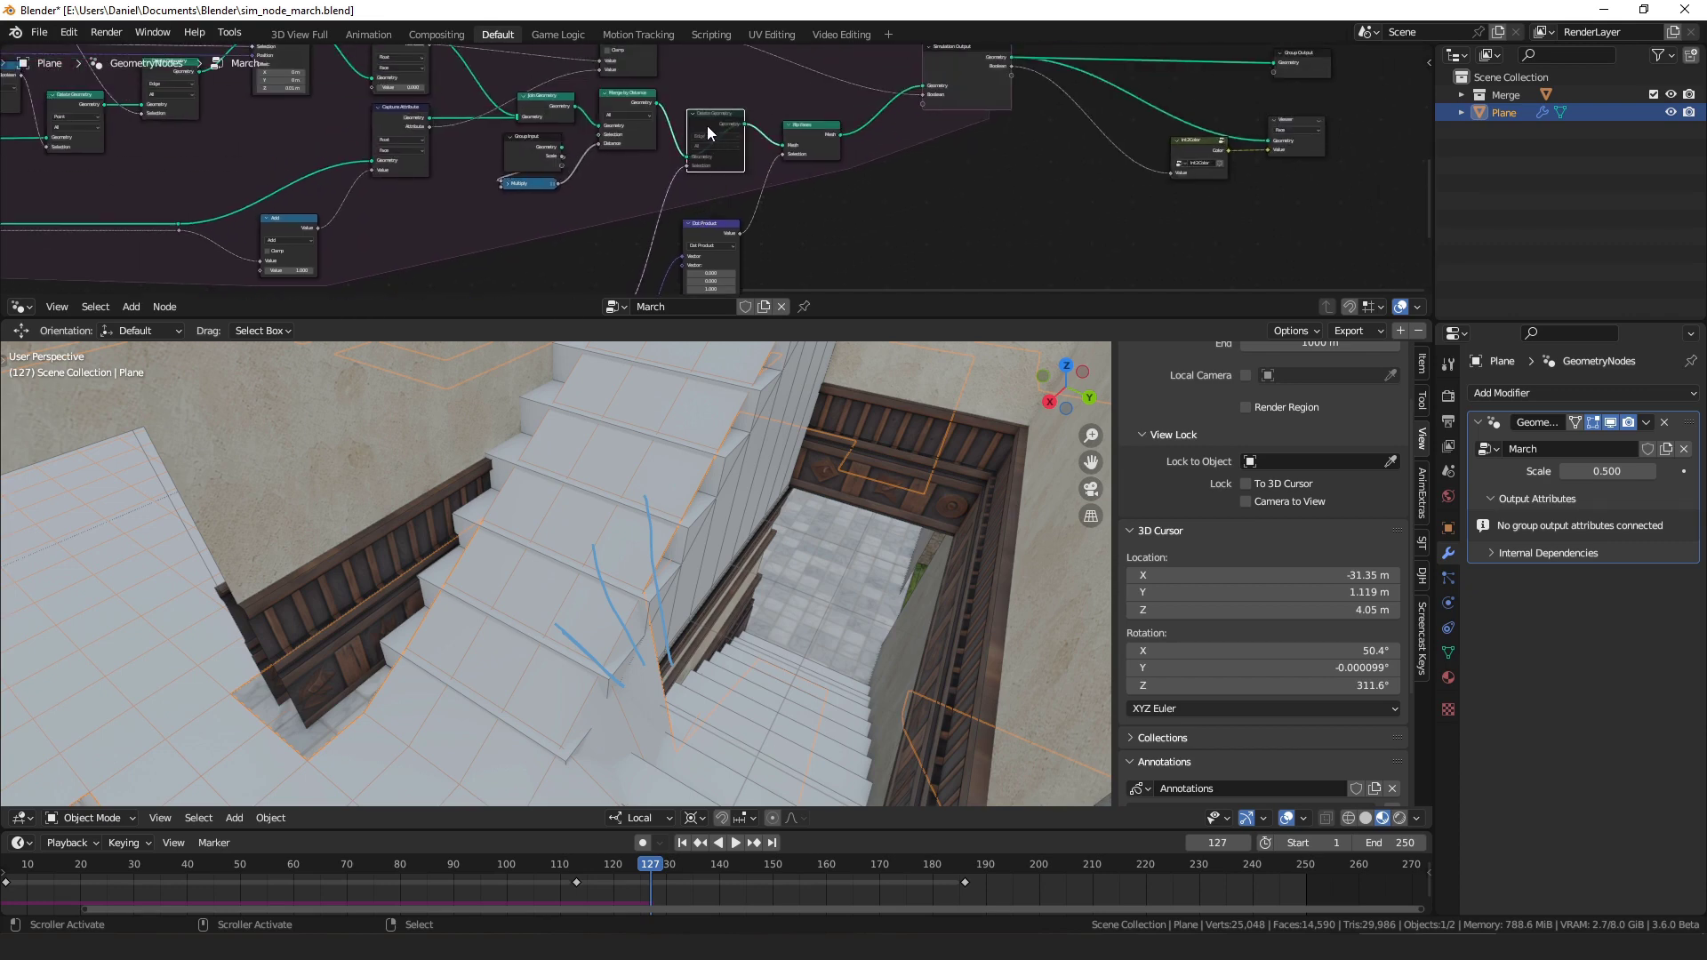
# - Examine the Delete Geometry node and the Subtract, Normalize and Dot Product nodes in the chain driving its edge selection
pyautogui.moveTo(706, 125); pyautogui.dragTo(728, 89, button='middle')
pyautogui.scroll(2, 728, 90)
pyautogui.moveTo(741, 69); pyautogui.dragTo(738, 57)
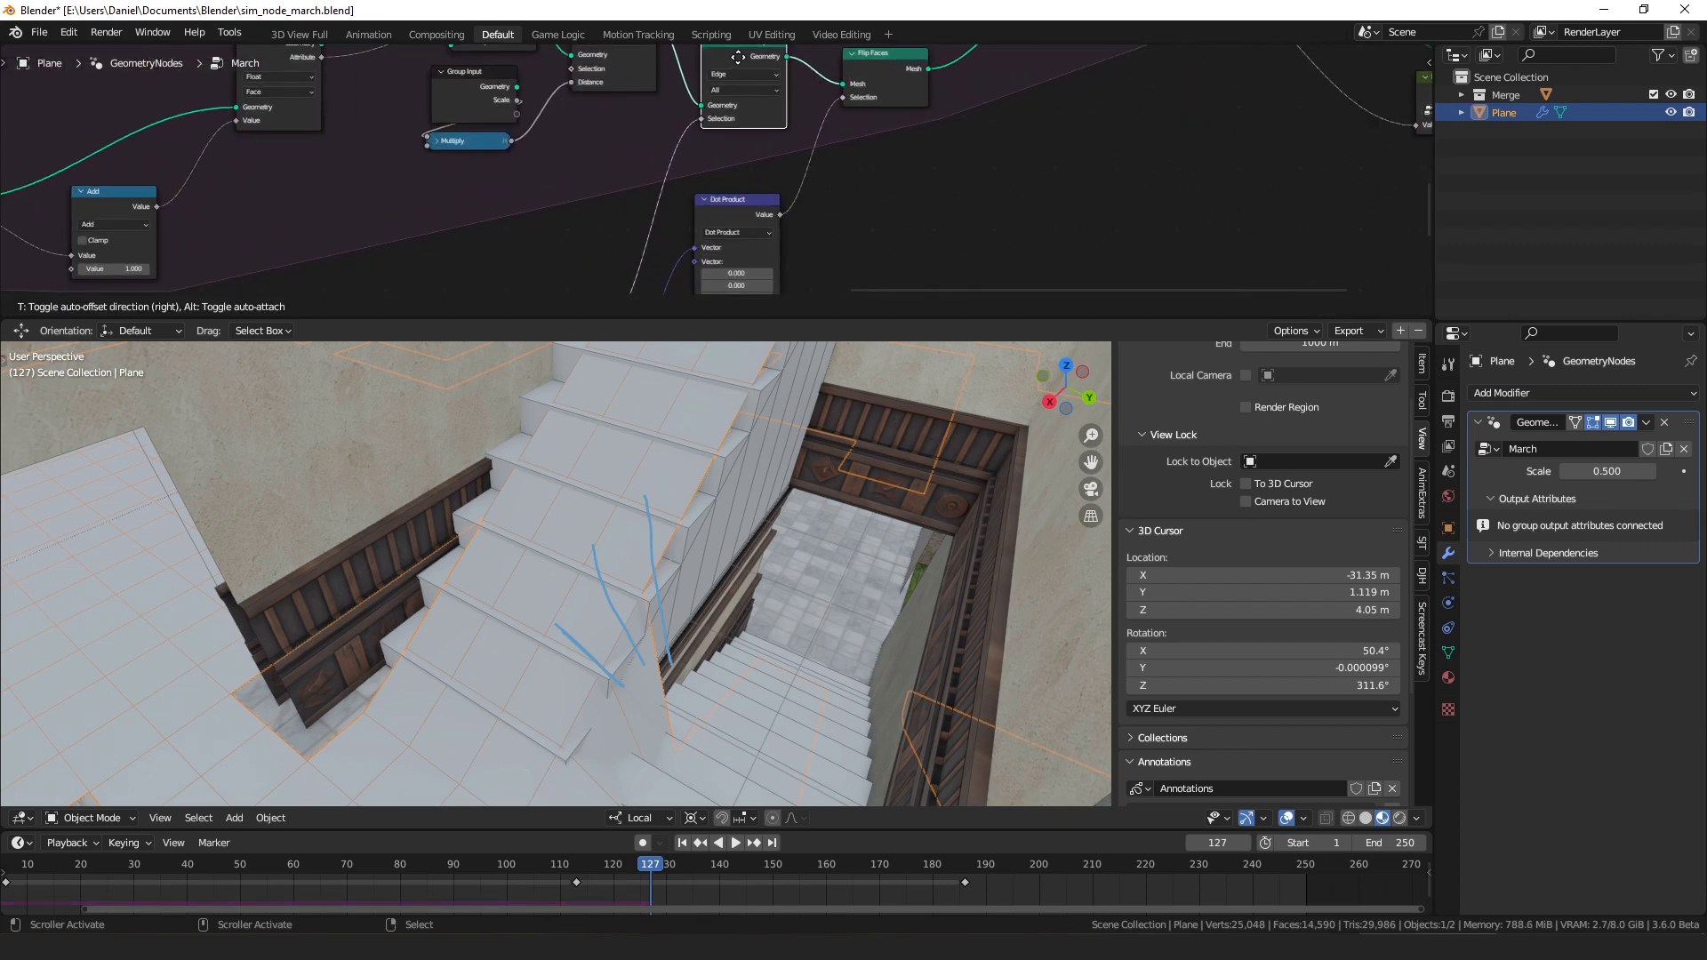
pyautogui.scroll(-3, 738, 57)
pyautogui.hscroll(-9, 738, 57)
pyautogui.moveTo(489, 175); pyautogui.dragTo(452, 204)
pyautogui.moveTo(563, 158); pyautogui.dragTo(549, 162)
pyautogui.moveTo(683, 151); pyautogui.dragTo(622, 169)
pyautogui.keyDown('ctrl'); pyautogui.hscroll(3, 664, 159); pyautogui.keyUp('ctrl')
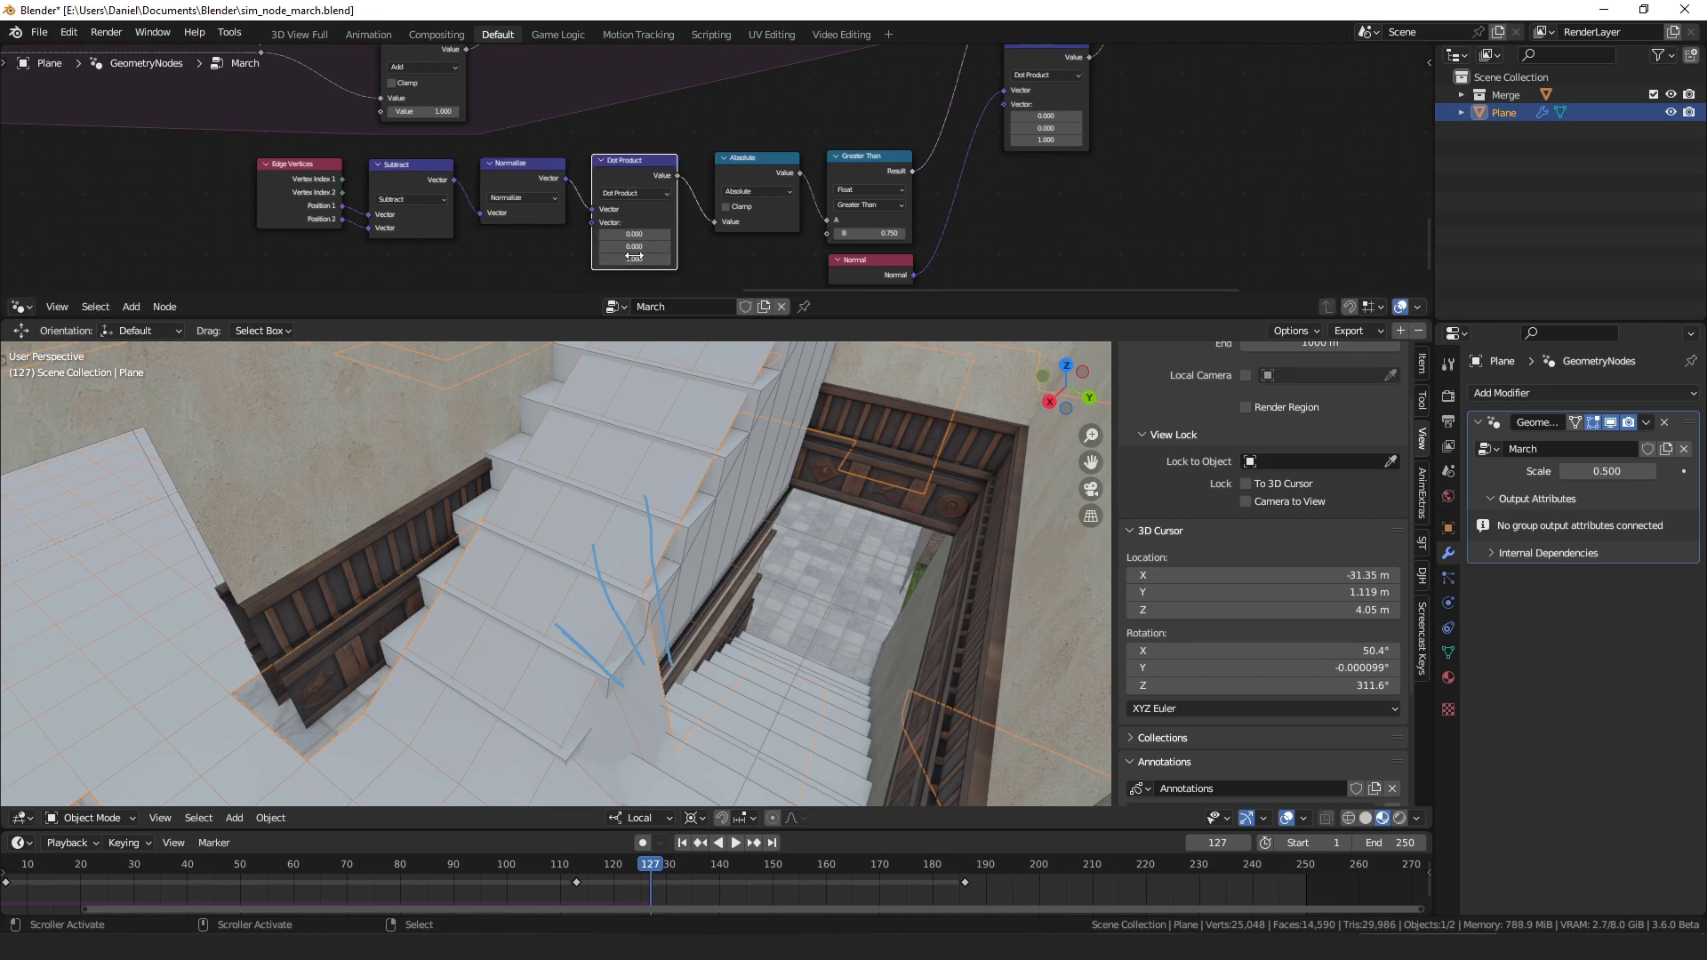
# - Examine the Absolute and Greater Than nodes that finish the edge selection chain
pyautogui.moveTo(754, 169); pyautogui.dragTo(739, 169)
pyautogui.keyDown('ctrl'); pyautogui.hscroll(3, 739, 169); pyautogui.keyUp('ctrl')
pyautogui.moveTo(608, 169); pyautogui.dragTo(613, 168)
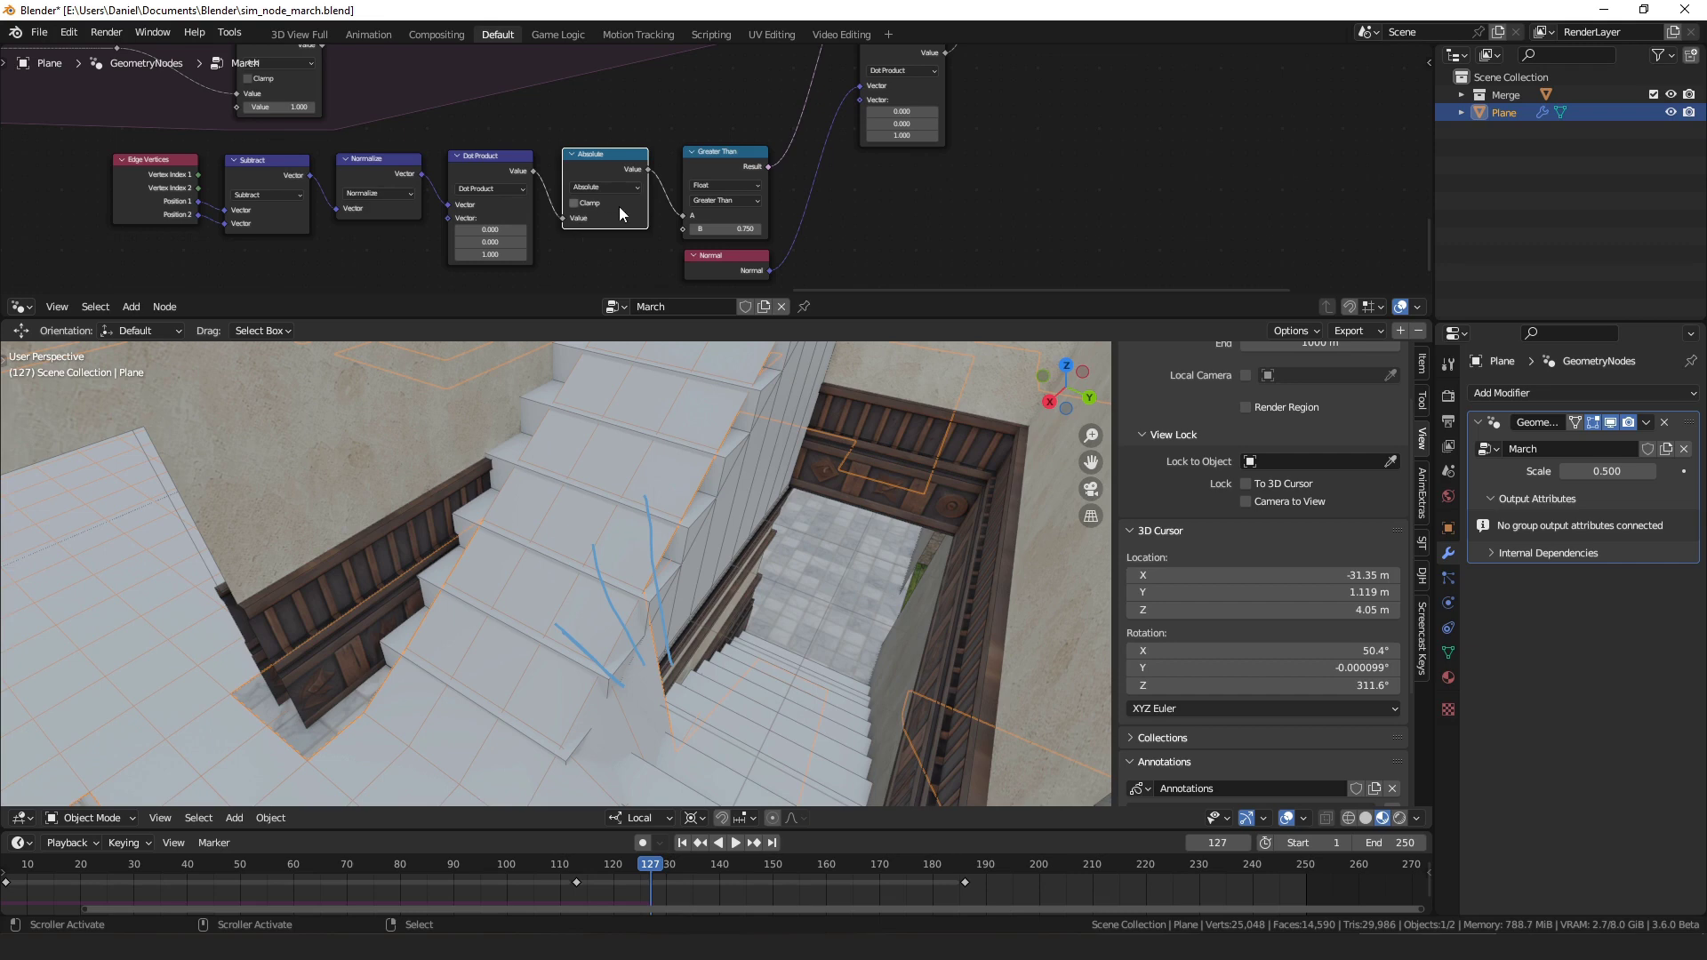
pyautogui.moveTo(651, 189); pyautogui.dragTo(590, 180, button='middle')
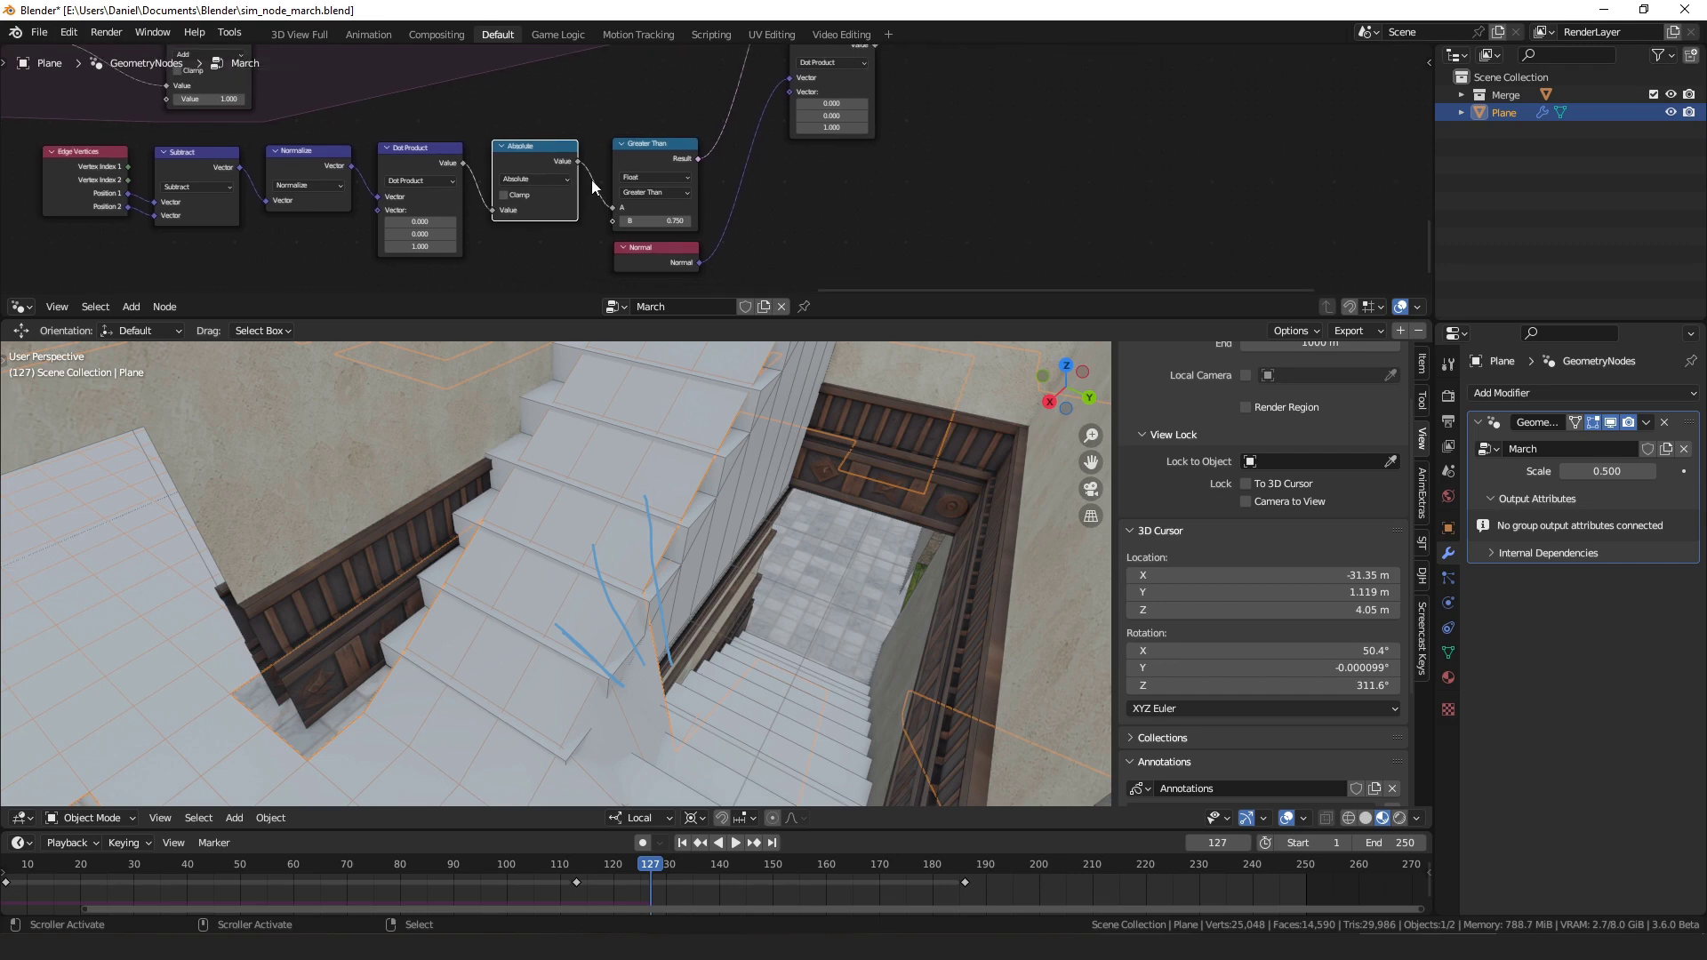
pyautogui.moveTo(585, 99); pyautogui.dragTo(464, 104, button='middle')
pyautogui.moveTo(534, 159); pyautogui.dragTo(531, 157)
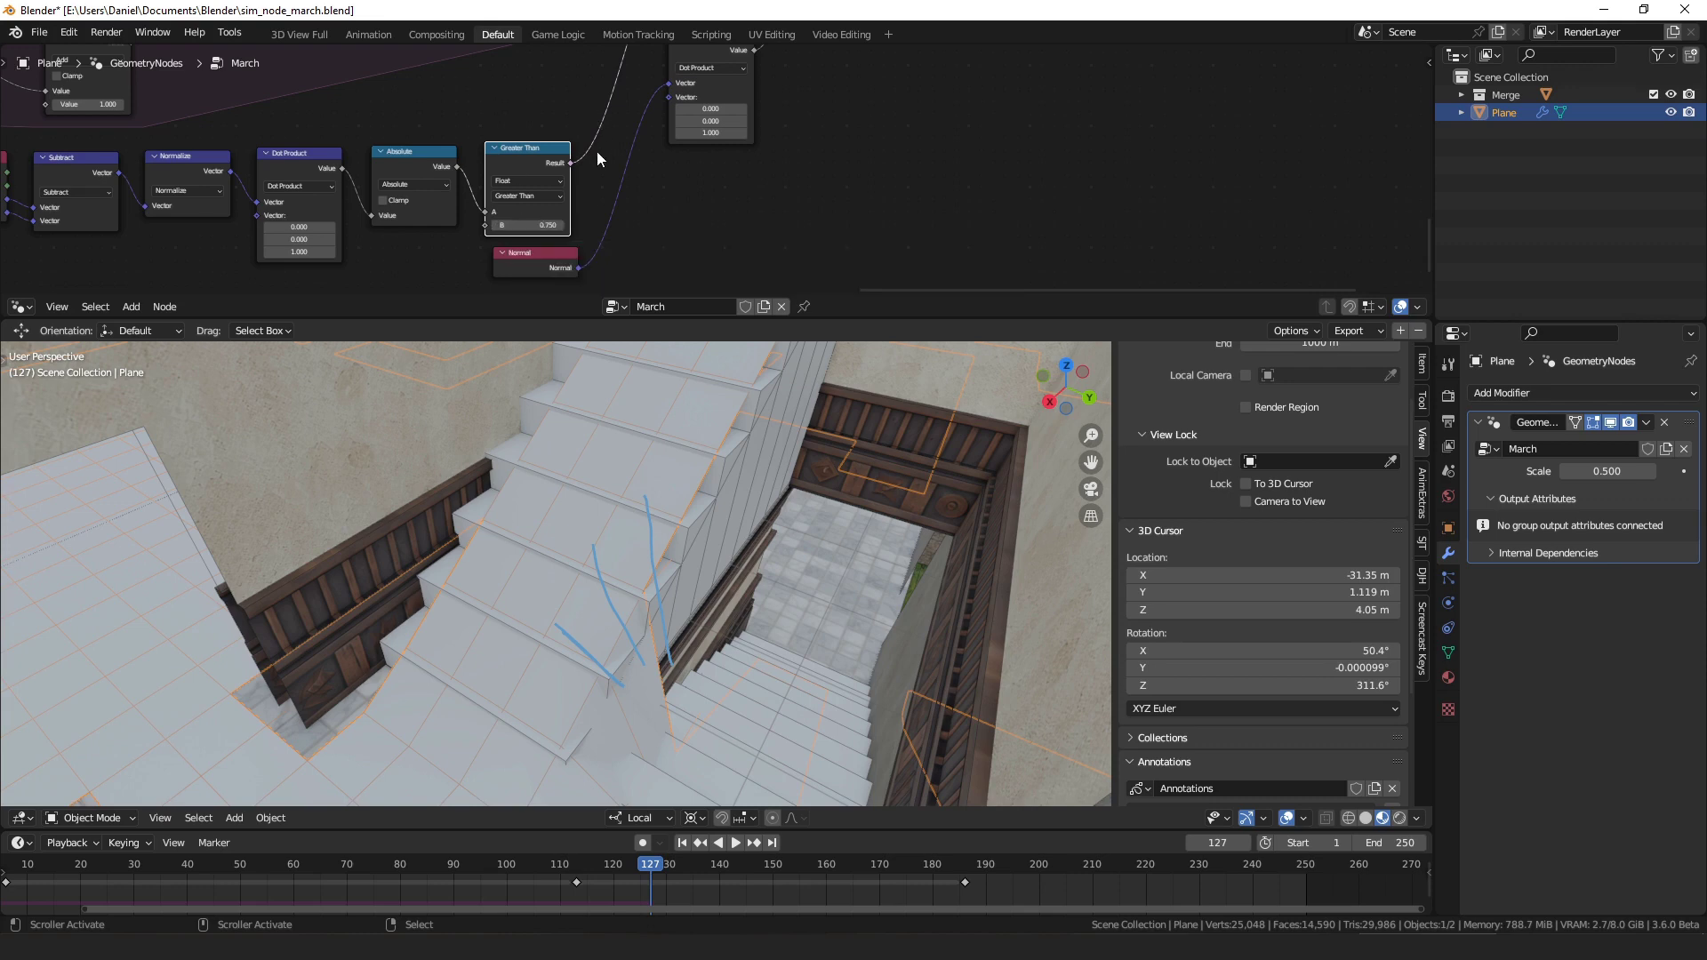
# - Re-enable the Delete Geometry node after Merge by Distance, preview its output and play the simulation from frame 1
pyautogui.moveTo(588, 163); pyautogui.dragTo(631, 123, button='middle')
pyautogui.keyDown('ctrl'); pyautogui.keyDown('shift'); pyautogui.click(632, 125); pyautogui.keyUp('shift'); pyautogui.keyUp('ctrl')
pyautogui.hotkey('shift', 'Left')
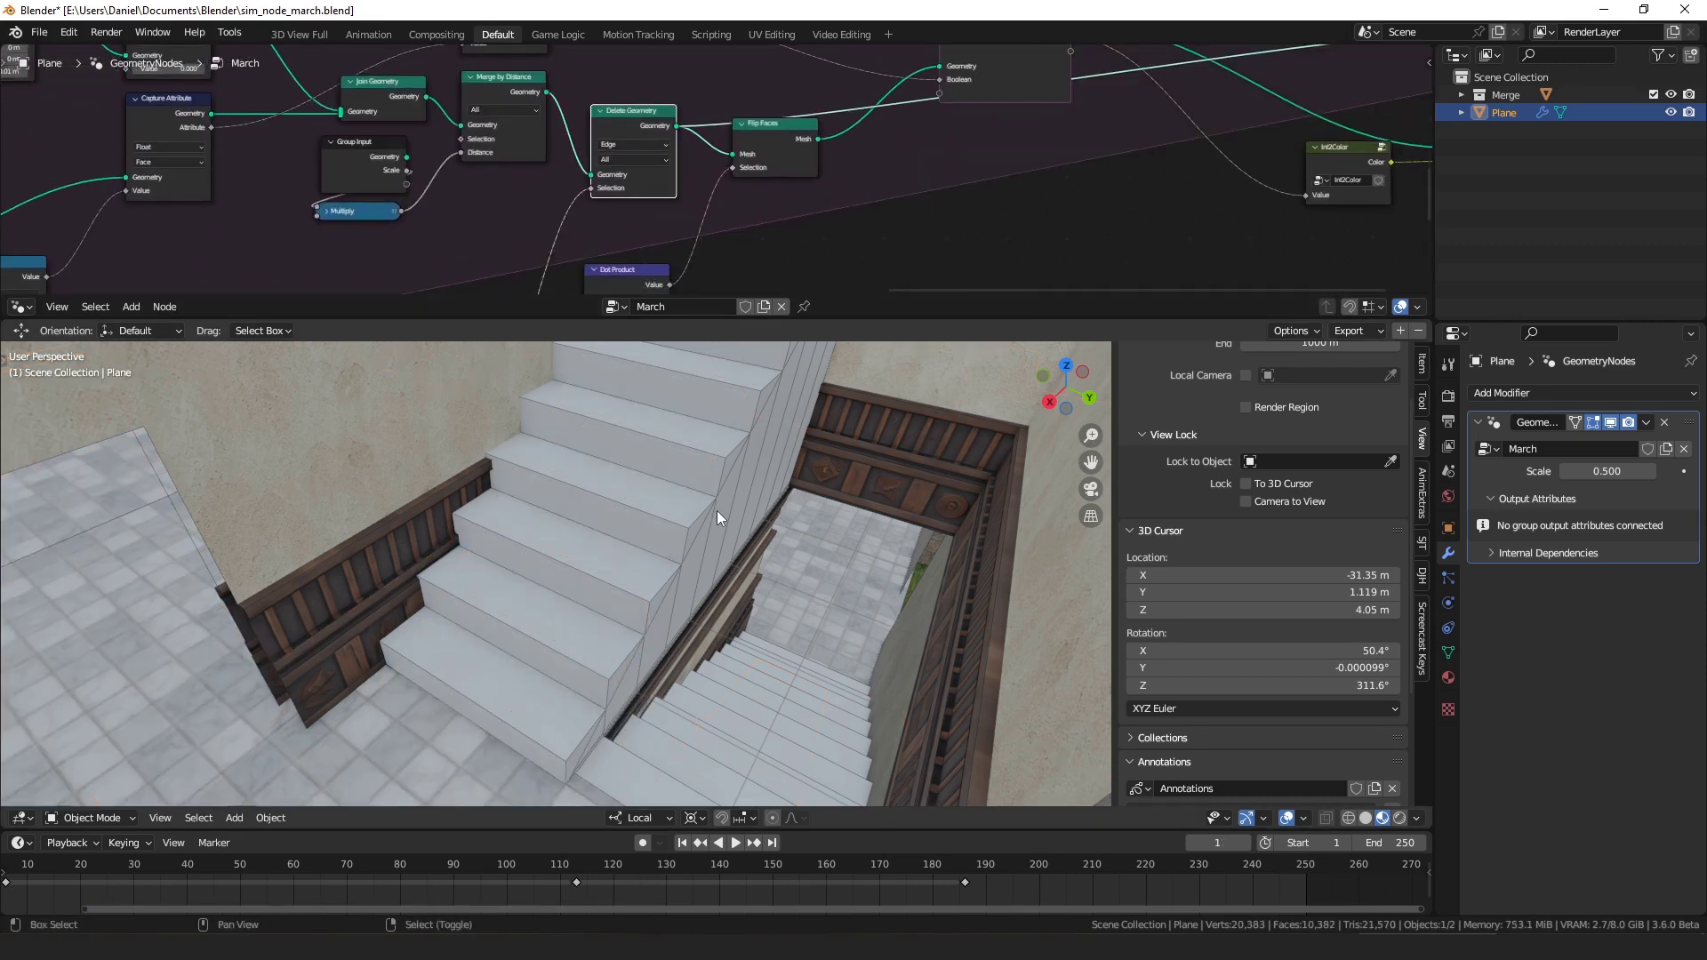
pyautogui.press('space')
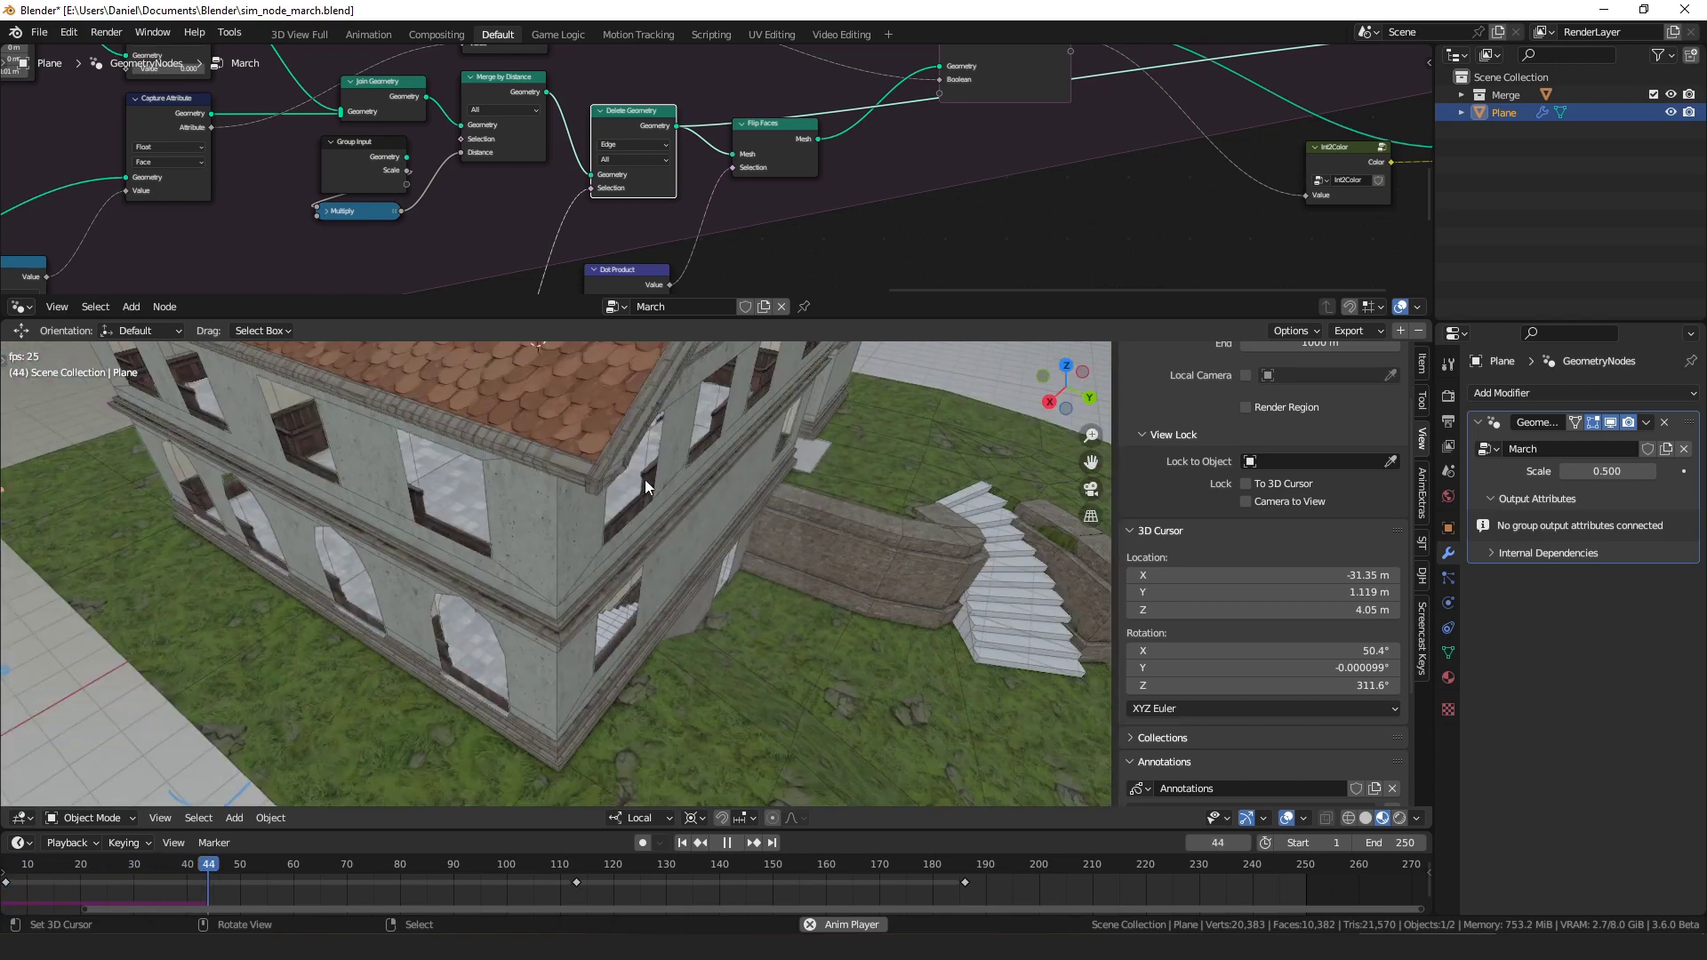
# - Route the Simulation Output node to the Group Output and play the simulation to frame 86 with the whole building in view
pyautogui.scroll(-3, 719, 480)
pyautogui.scroll(-3, 844, 195)
pyautogui.click(802, 155)
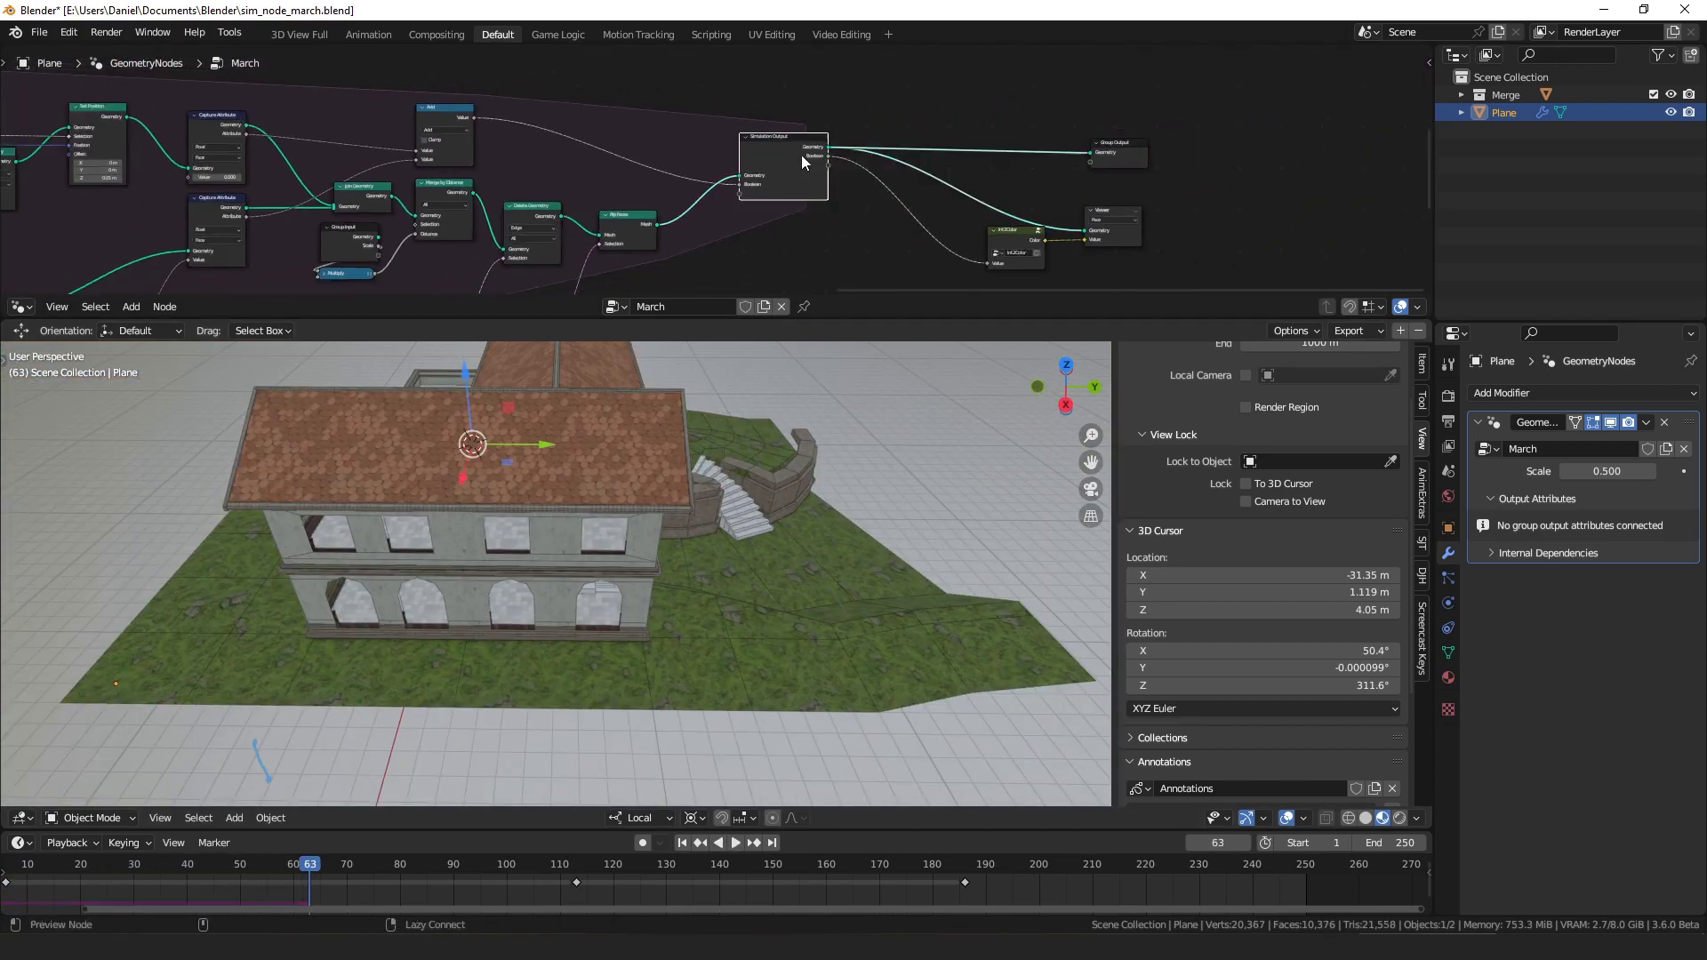
pyautogui.press('space')
pyautogui.moveTo(633, 221); pyautogui.dragTo(709, 167, button='middle')
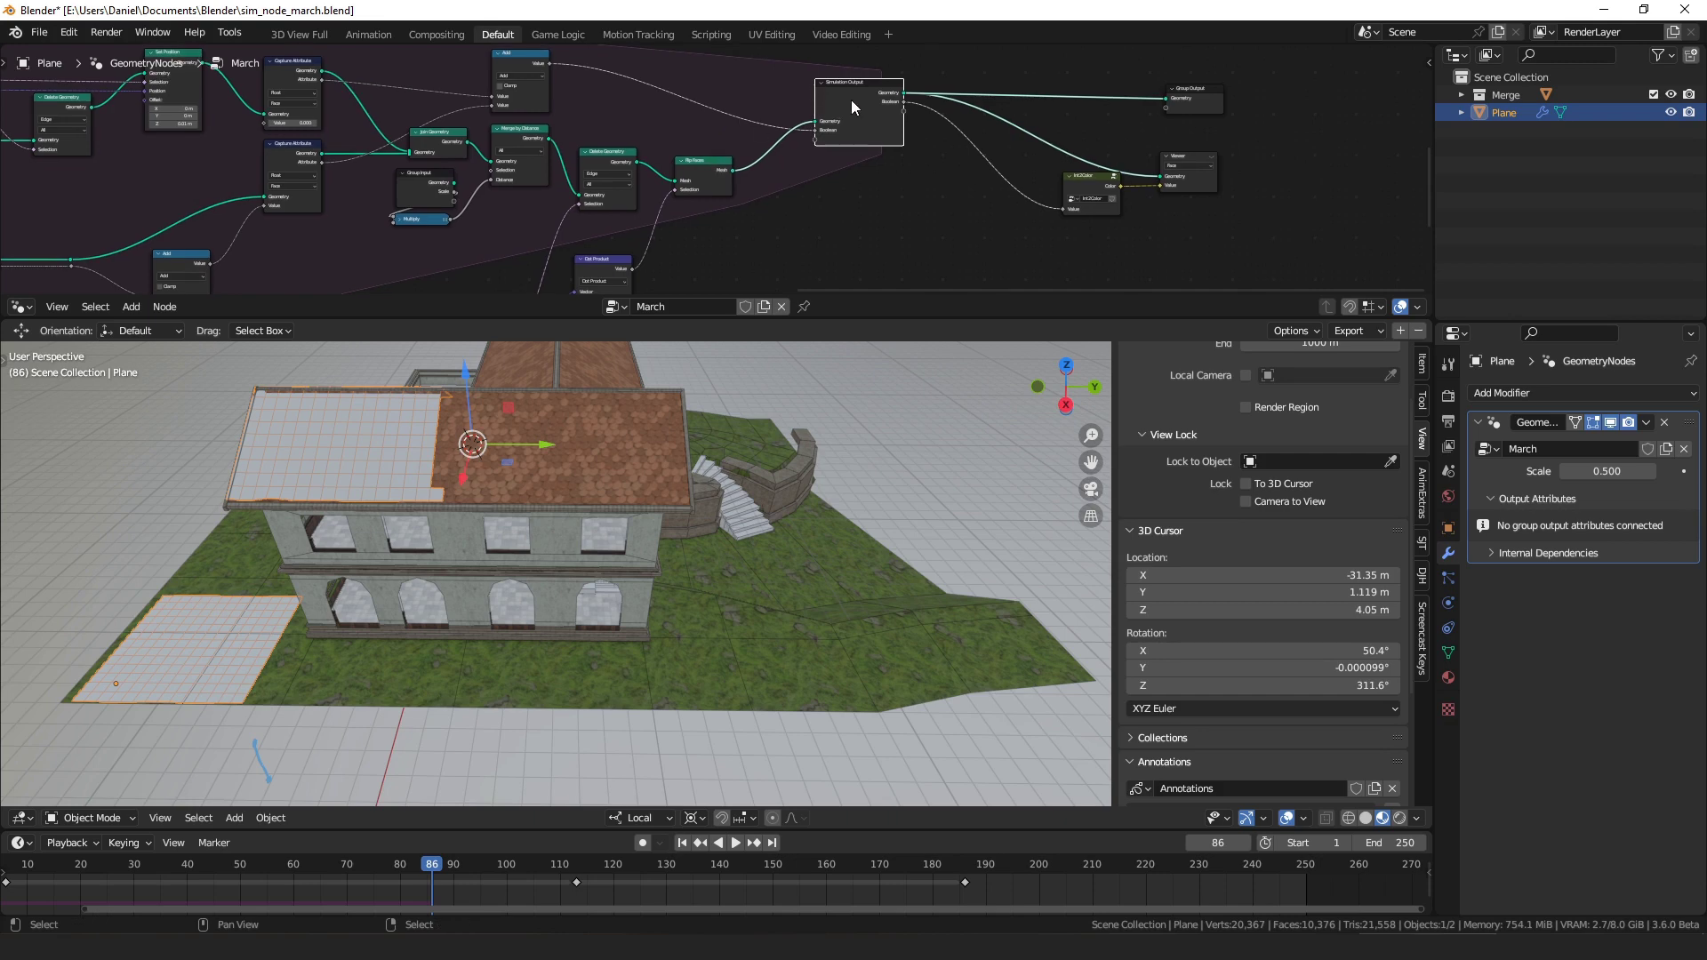
pyautogui.moveTo(1183, 88); pyautogui.dragTo(1172, 88)
# - Play the simulation on to frame 179 and inspect the mesh along the side of the interior staircase
pyautogui.press('space')
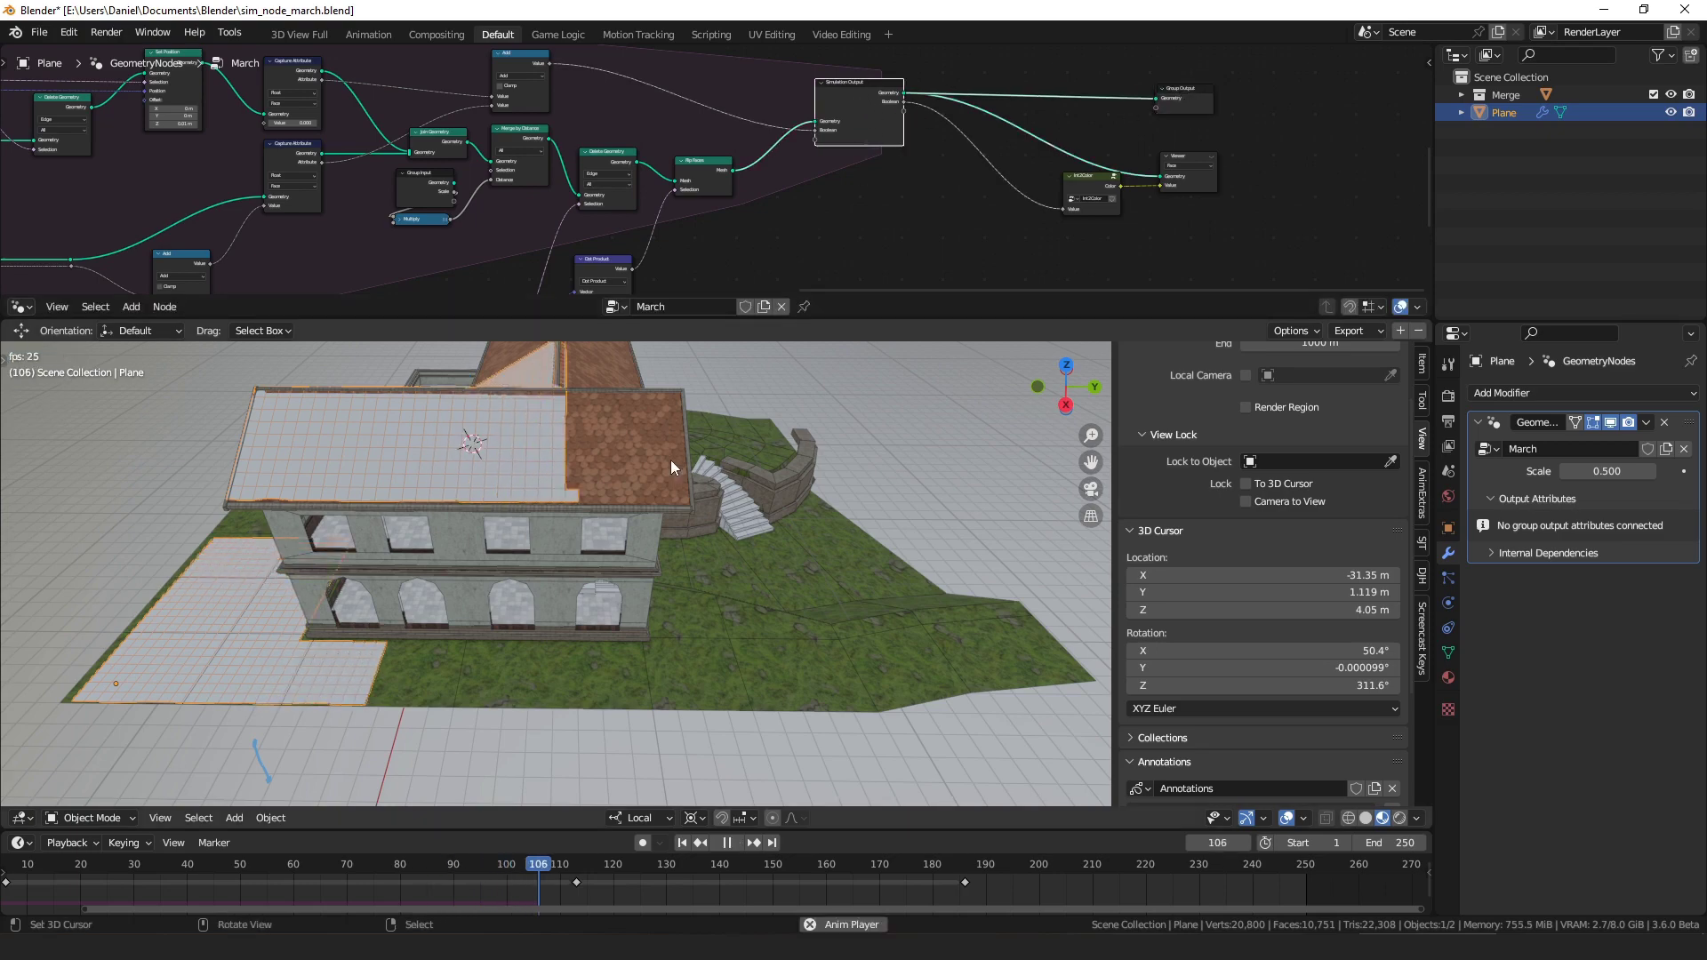
pyautogui.scroll(10, 675, 452)
pyautogui.scroll(5, 653, 462)
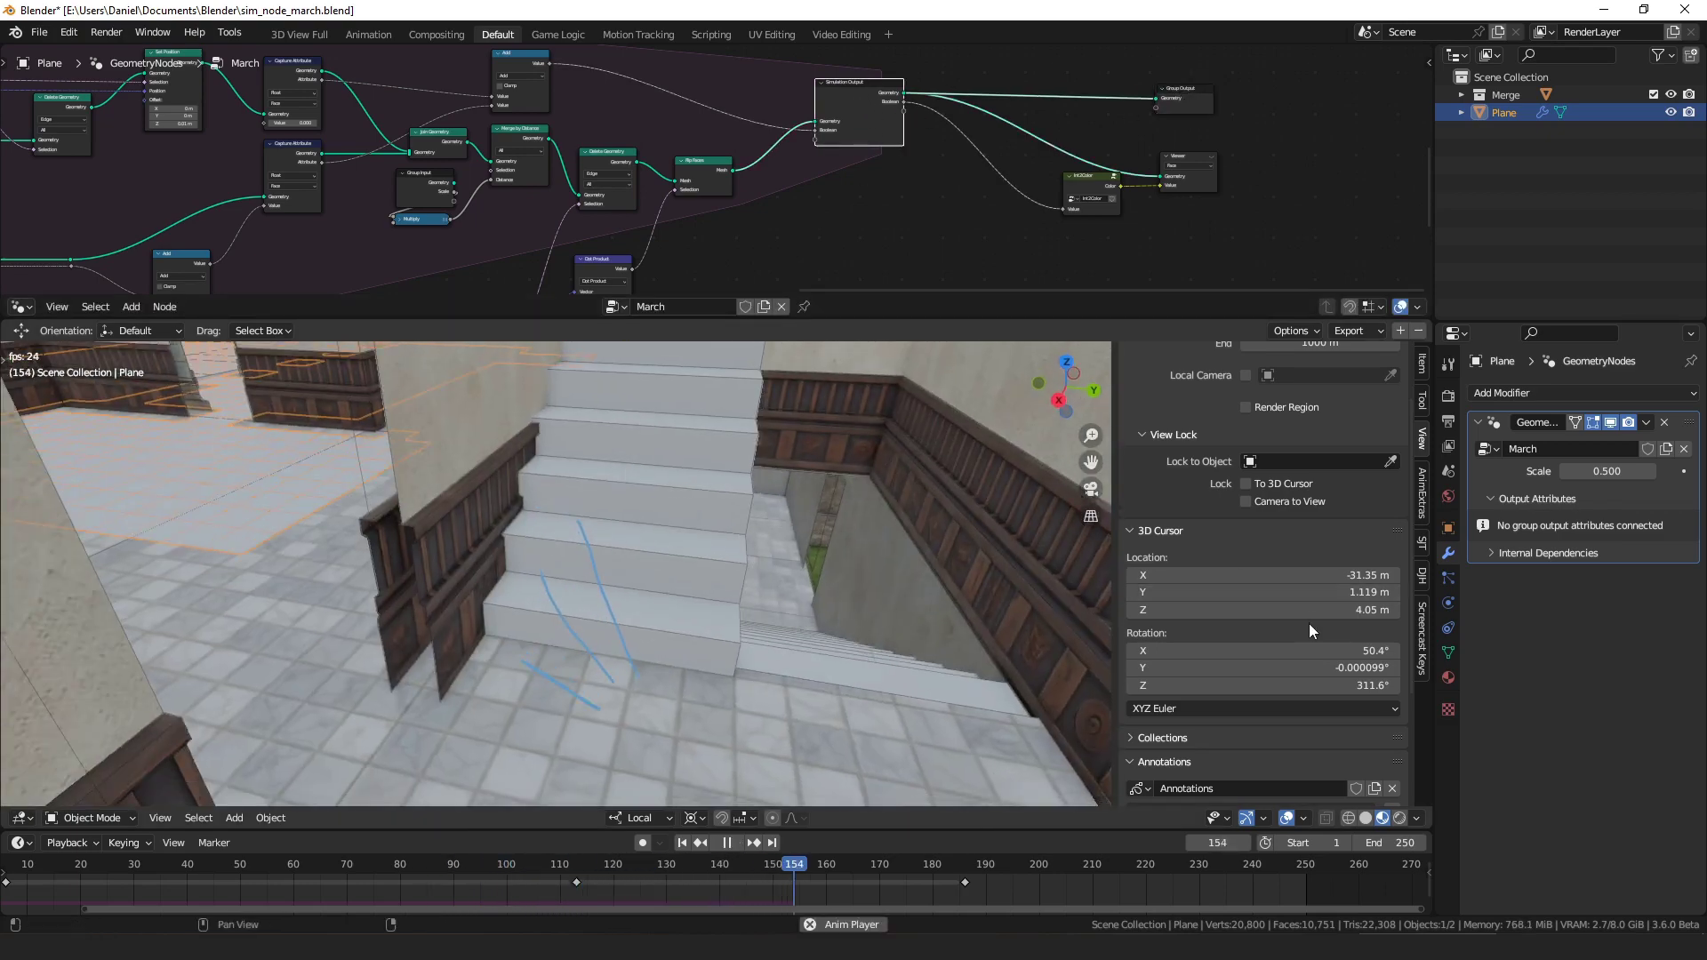
pyautogui.press('space')
pyautogui.scroll(4, 844, 525)
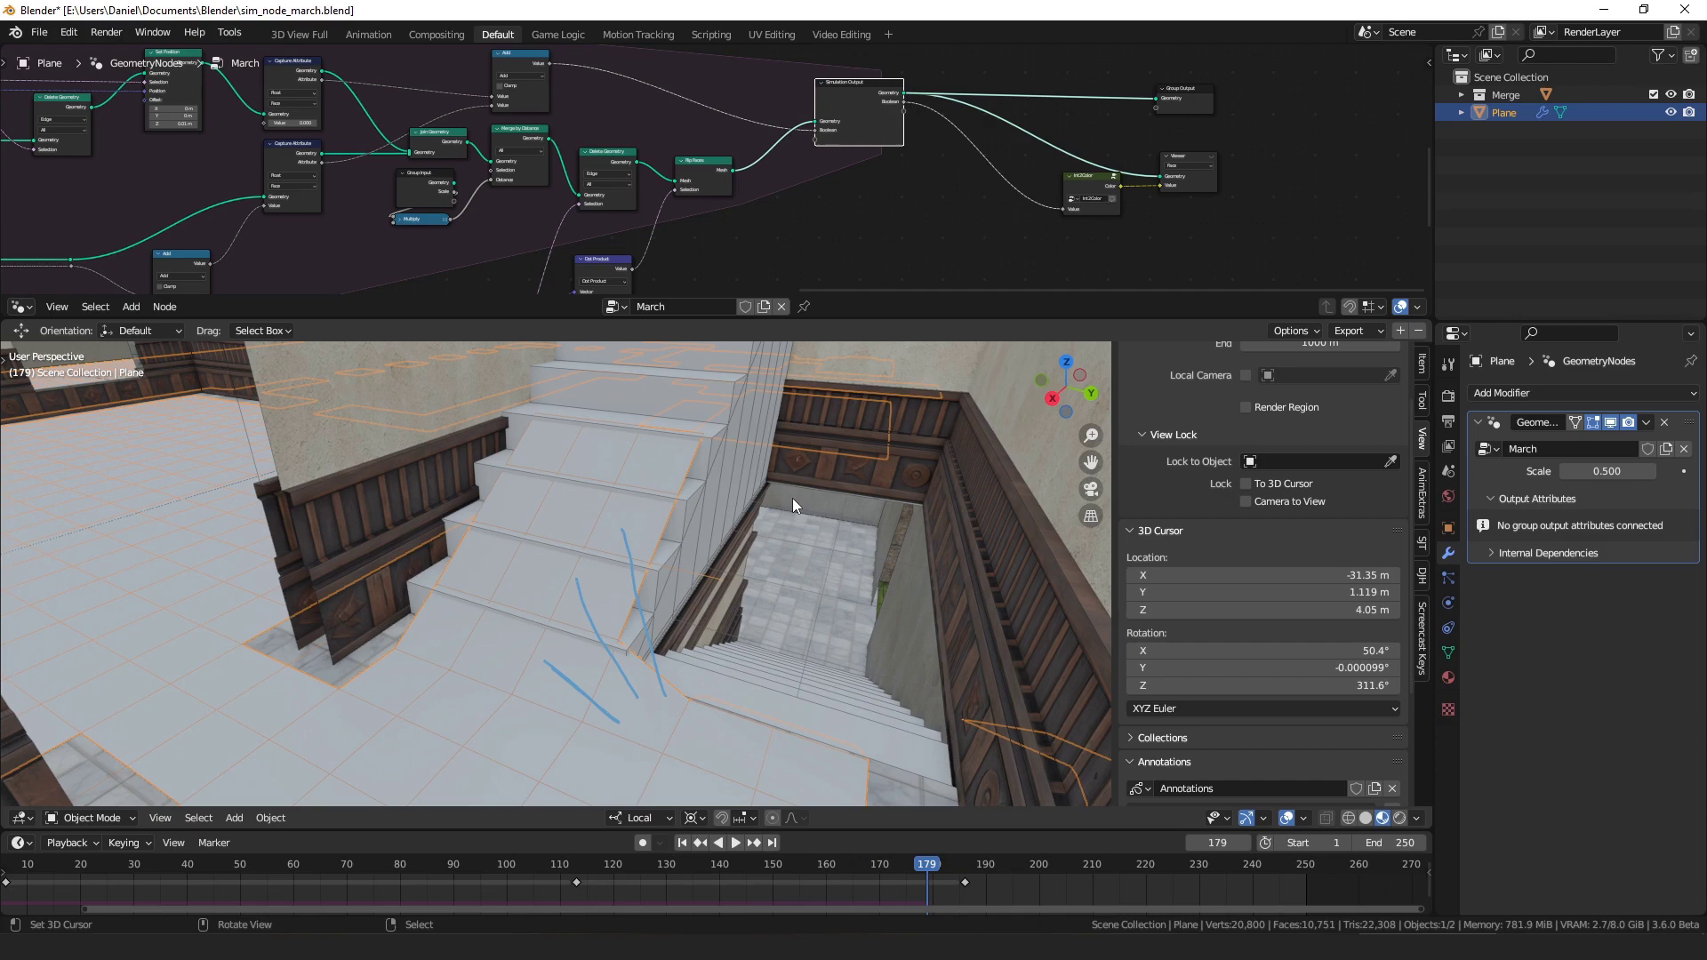
pyautogui.scroll(3, 792, 498)
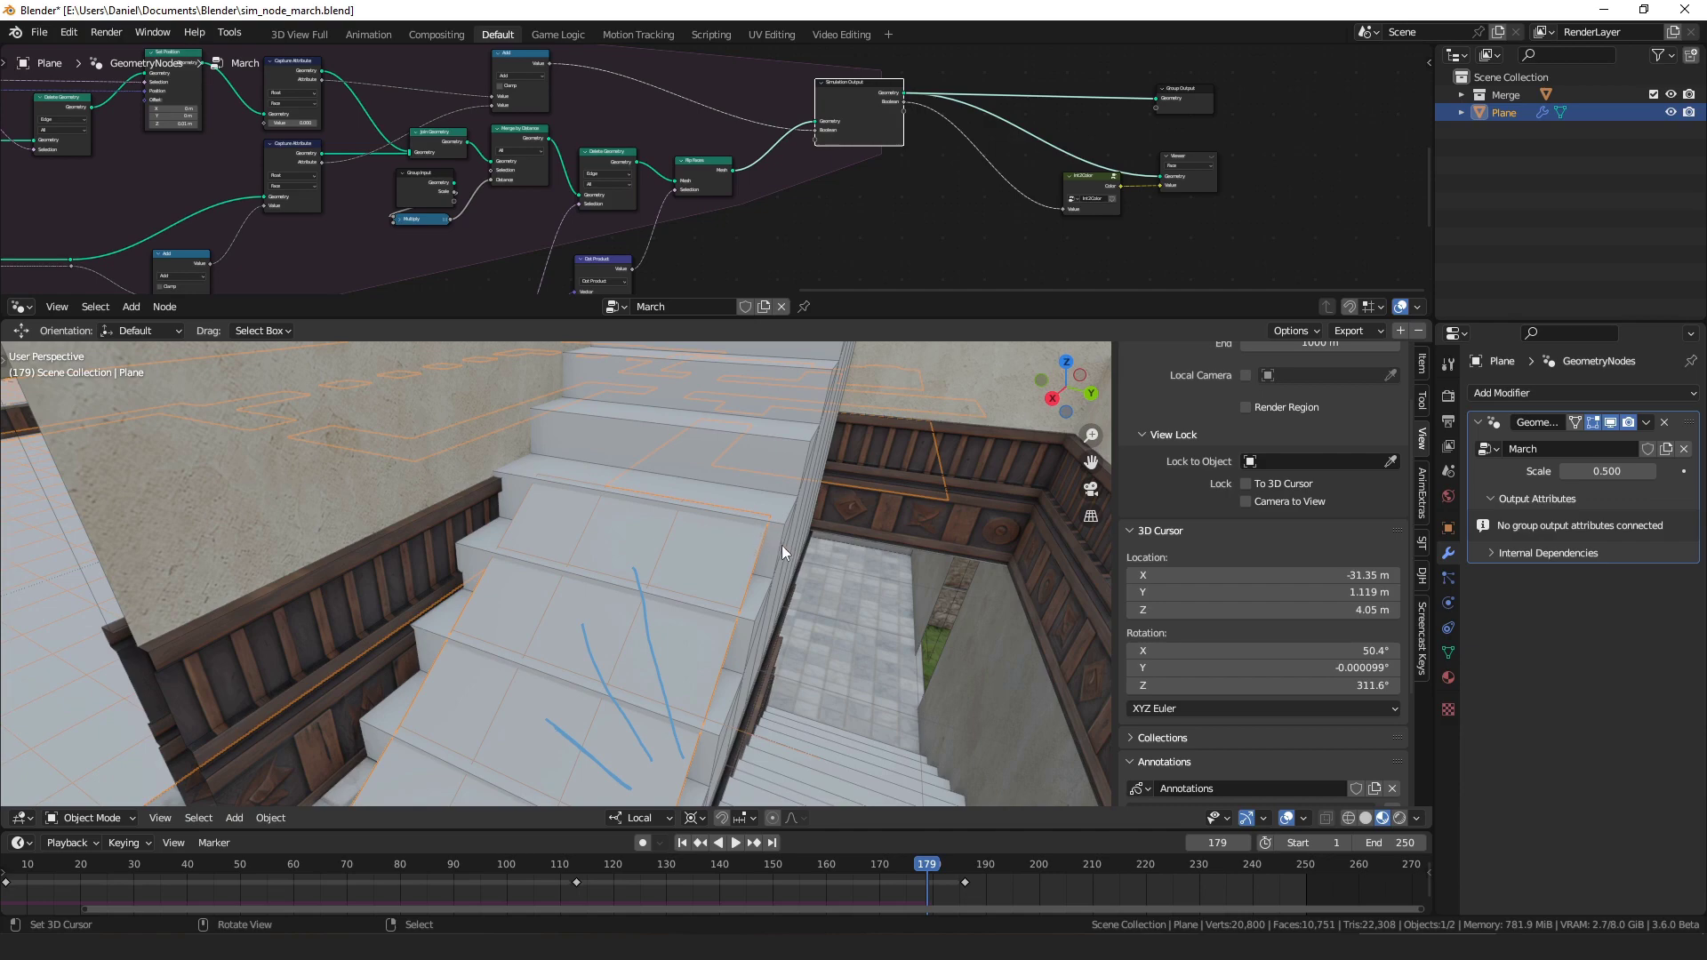
pyautogui.scroll(3, 756, 533)
pyautogui.moveTo(733, 519); pyautogui.dragTo(585, 537, button='middle')
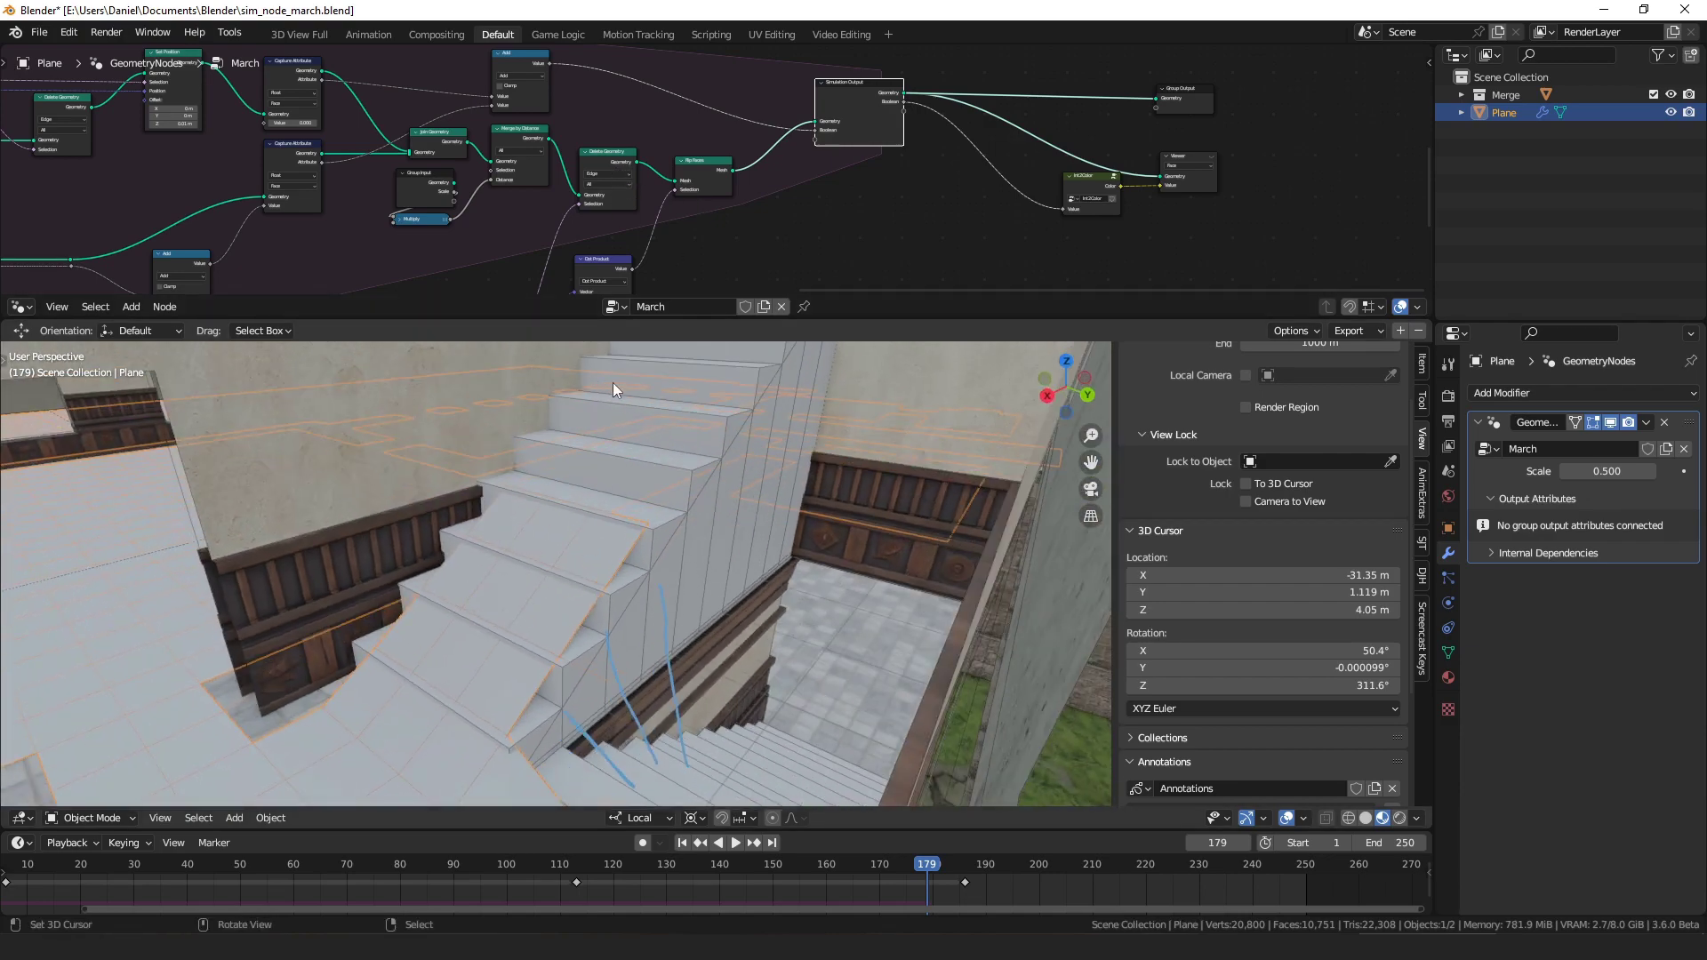
# - Bring the whole building back into view and play the simulation on to frame 197
pyautogui.scroll(-8, 657, 418)
pyautogui.moveTo(704, 461); pyautogui.dragTo(621, 533, button='middle')
pyautogui.press('space')
pyautogui.press('space')
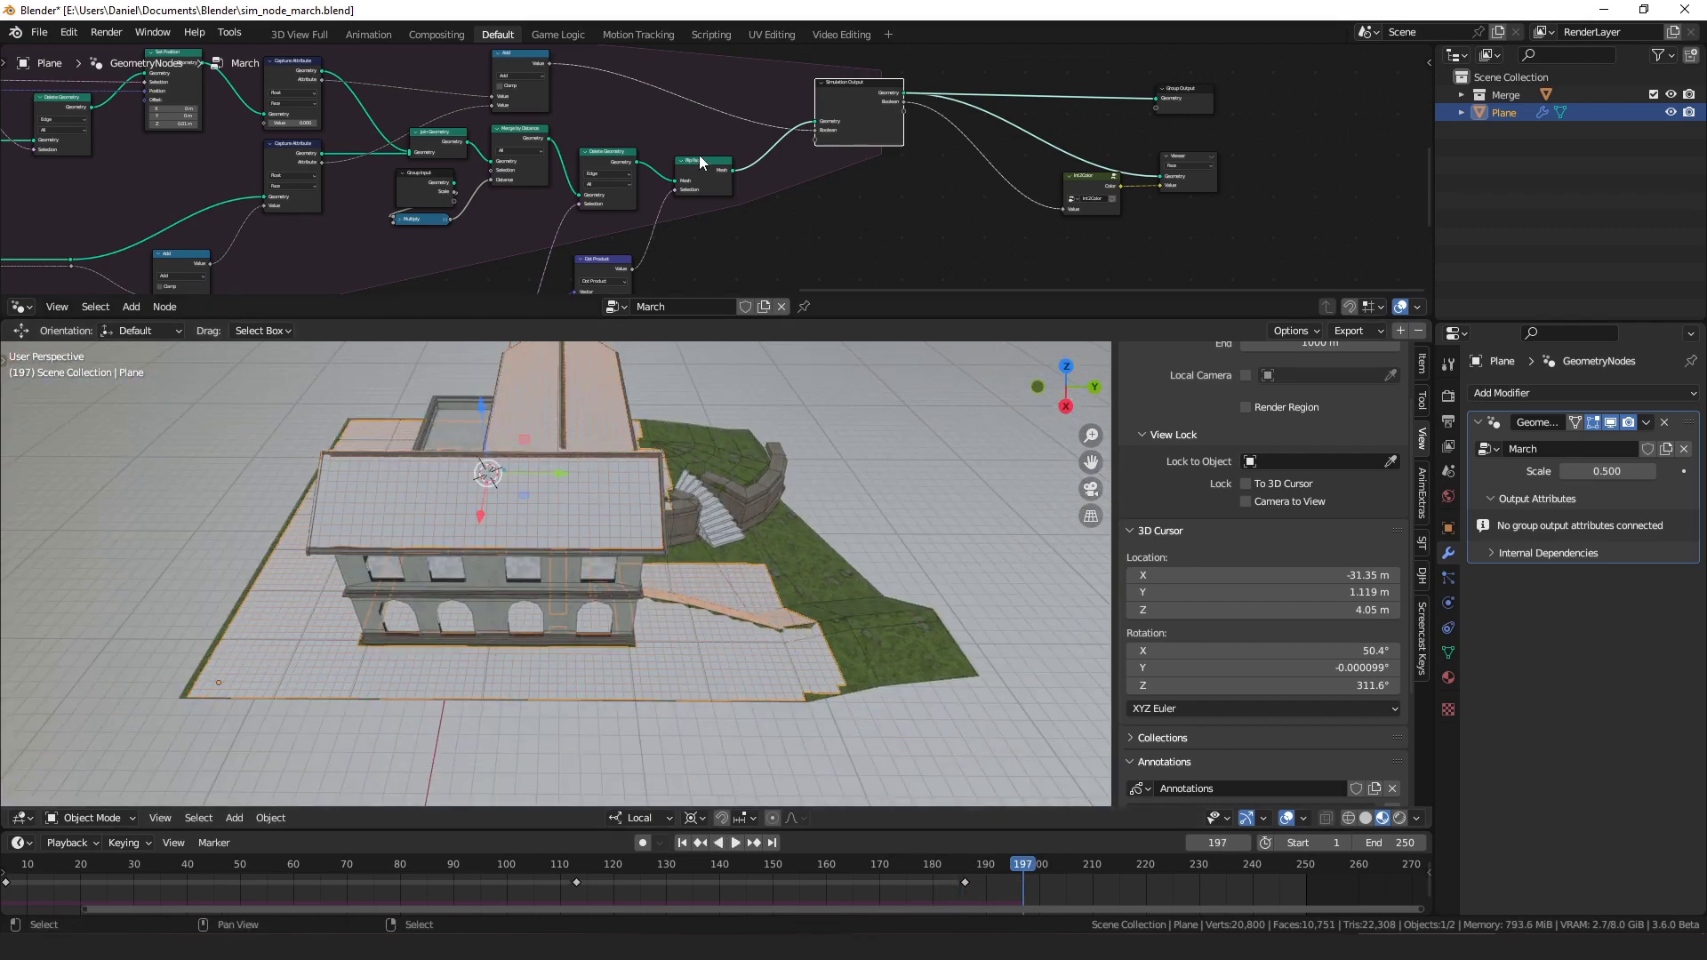
# - Preview the output of the Delete Geometry node before Flip Faces and view the floor beneath the arcade
pyautogui.click(709, 169)
pyautogui.click(608, 169)
pyautogui.moveTo(470, 510); pyautogui.dragTo(706, 569, button='middle')
pyautogui.scroll(6, 646, 499)
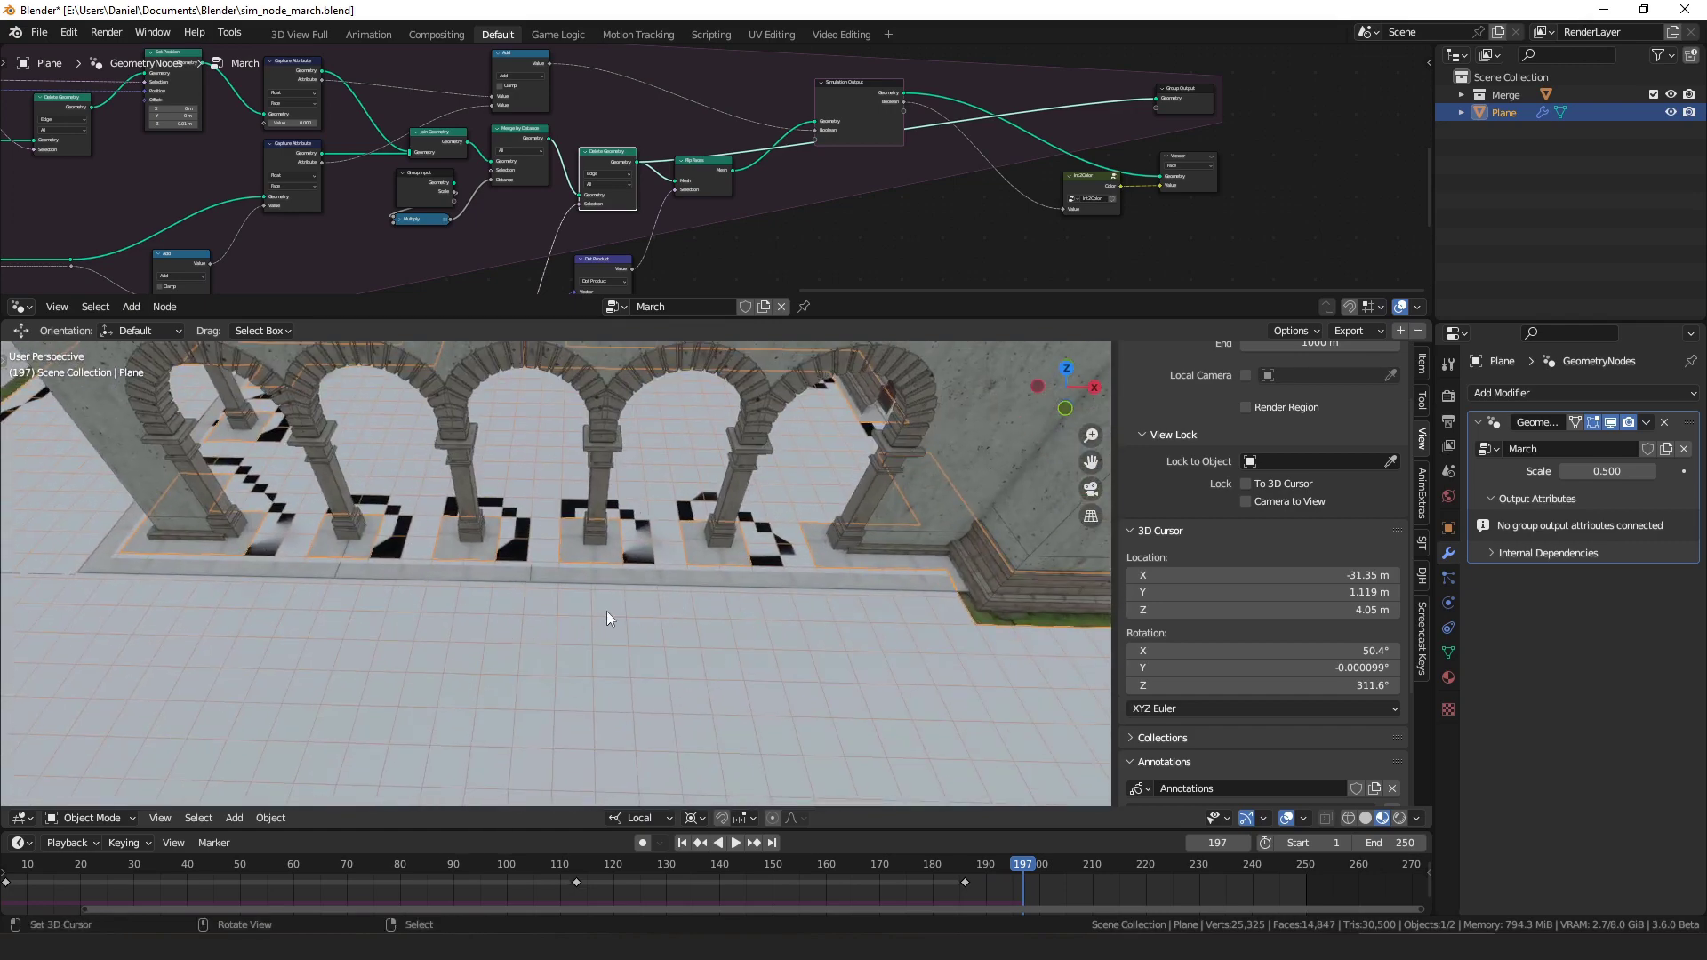
# - Circle the dark faces around an arcade column and annotate opposing normal arrows on the neighbouring faces
pyautogui.moveTo(591, 611)
pyautogui.mouseDown()
pyautogui.moveTo(537, 582)
pyautogui.moveTo(515, 484)
pyautogui.mouseUp()
pyautogui.moveTo(513, 601)
pyautogui.mouseDown()
pyautogui.moveTo(431, 578)
pyautogui.moveTo(410, 517)
pyautogui.moveTo(445, 481)
pyautogui.moveTo(527, 499)
pyautogui.mouseUp()
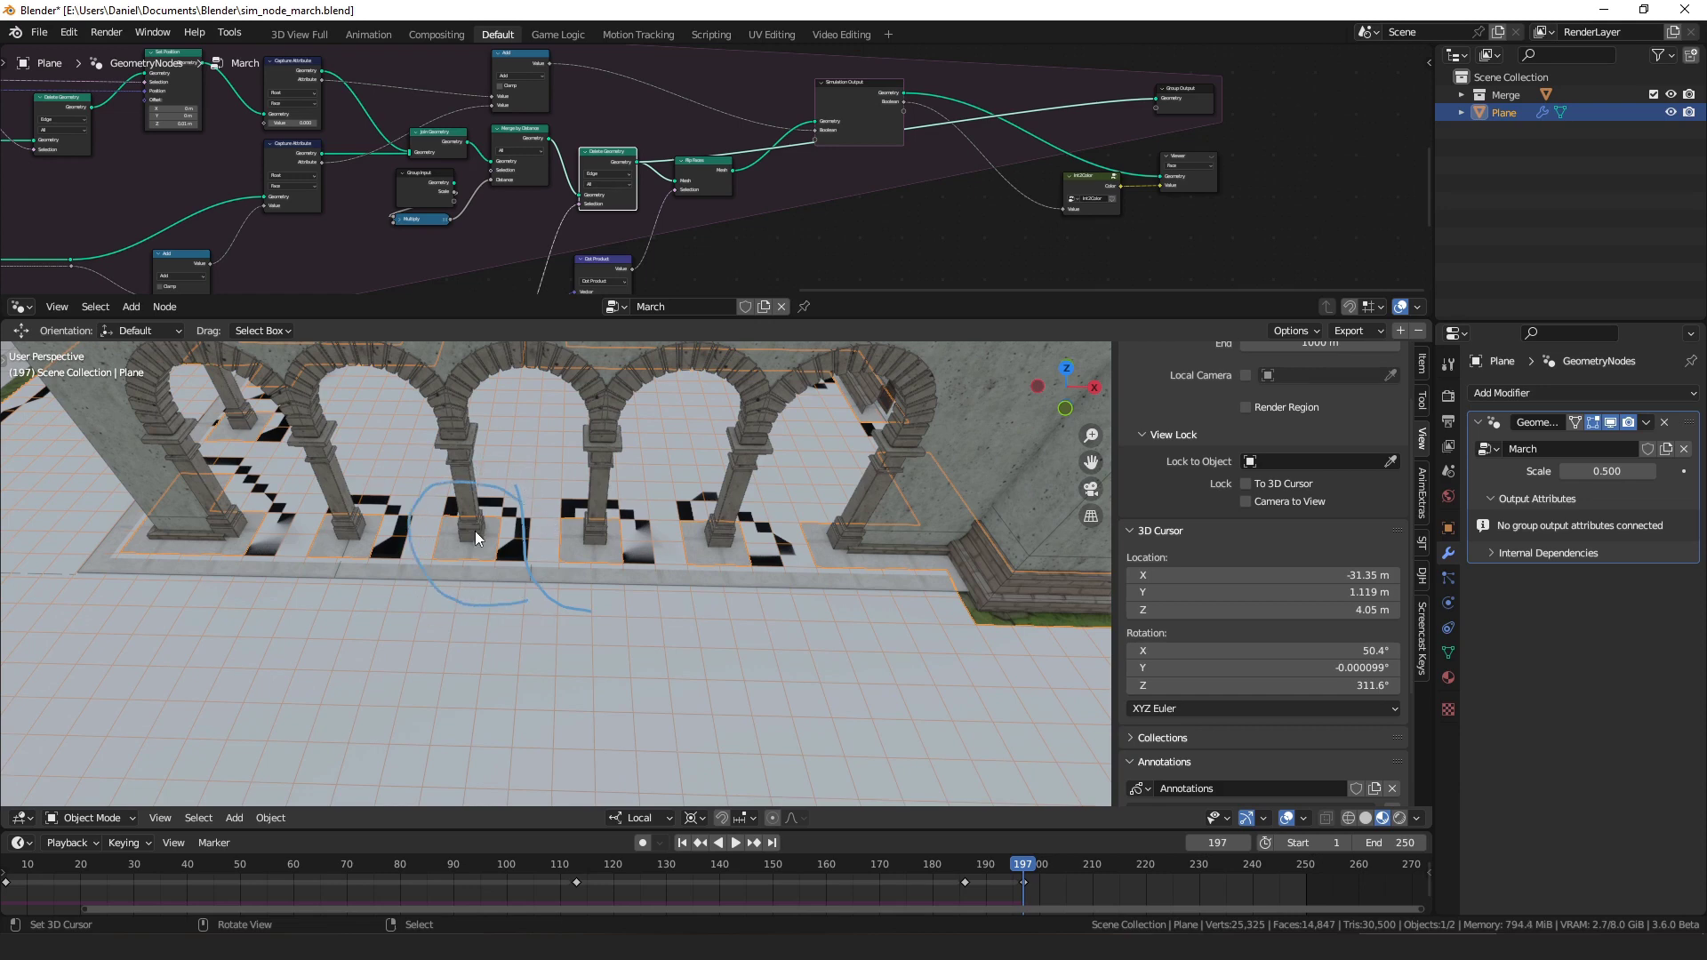
pyautogui.scroll(6, 474, 531)
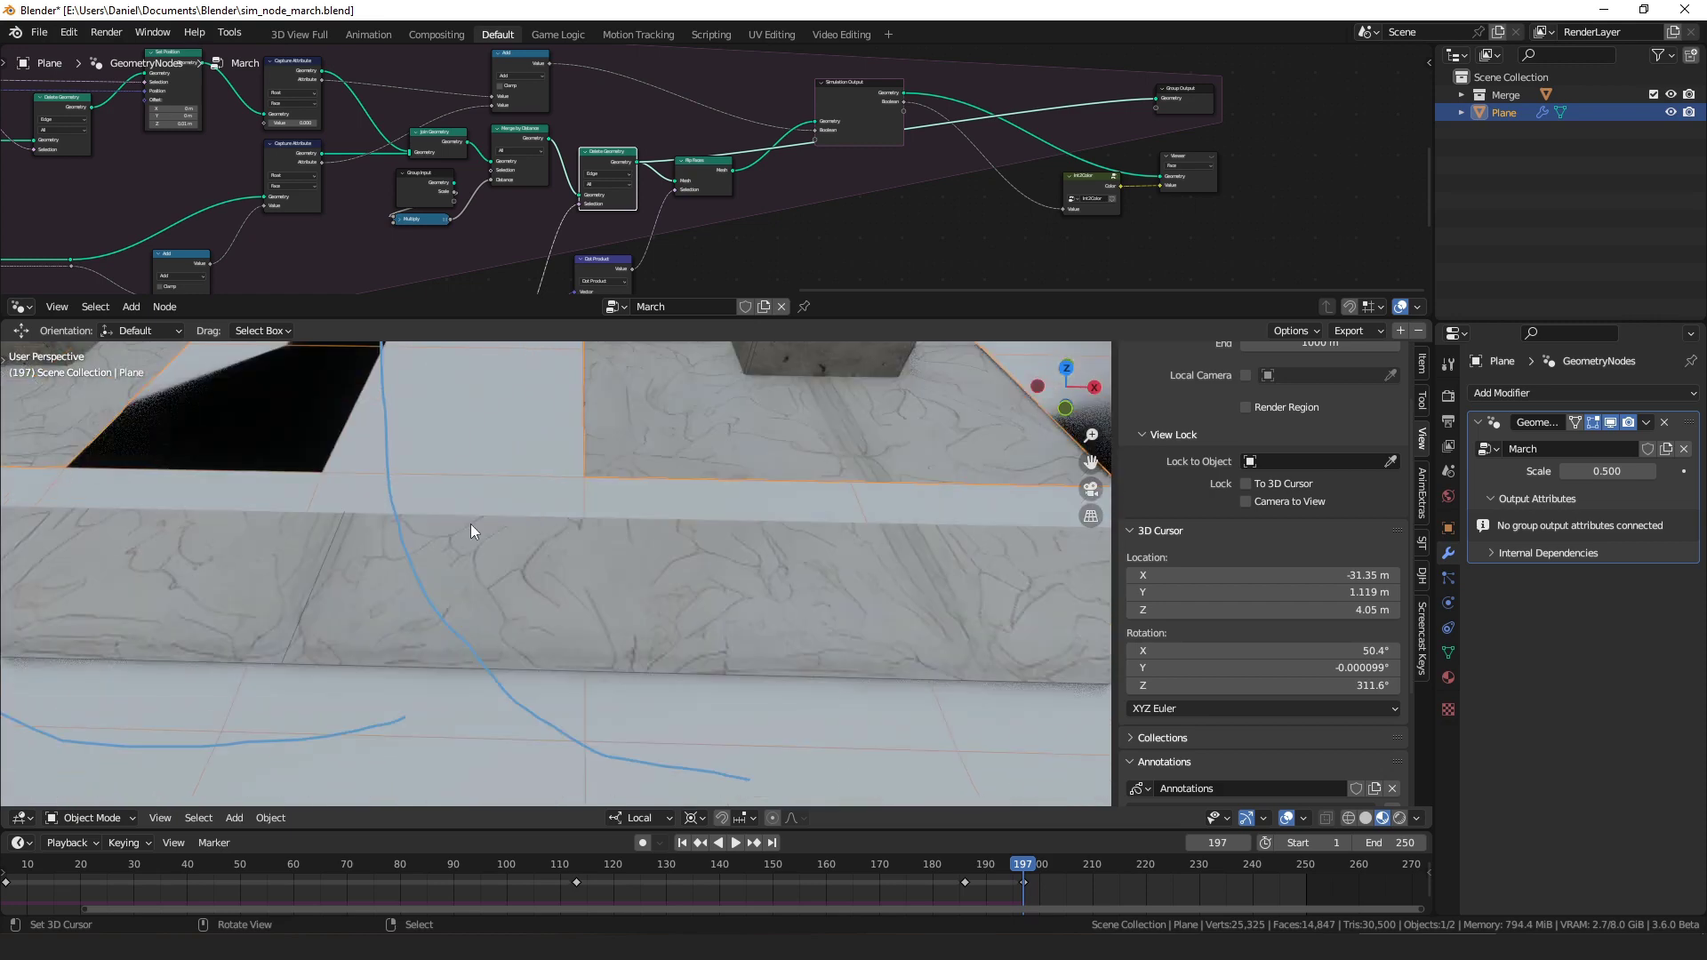
pyautogui.scroll(-3, 459, 530)
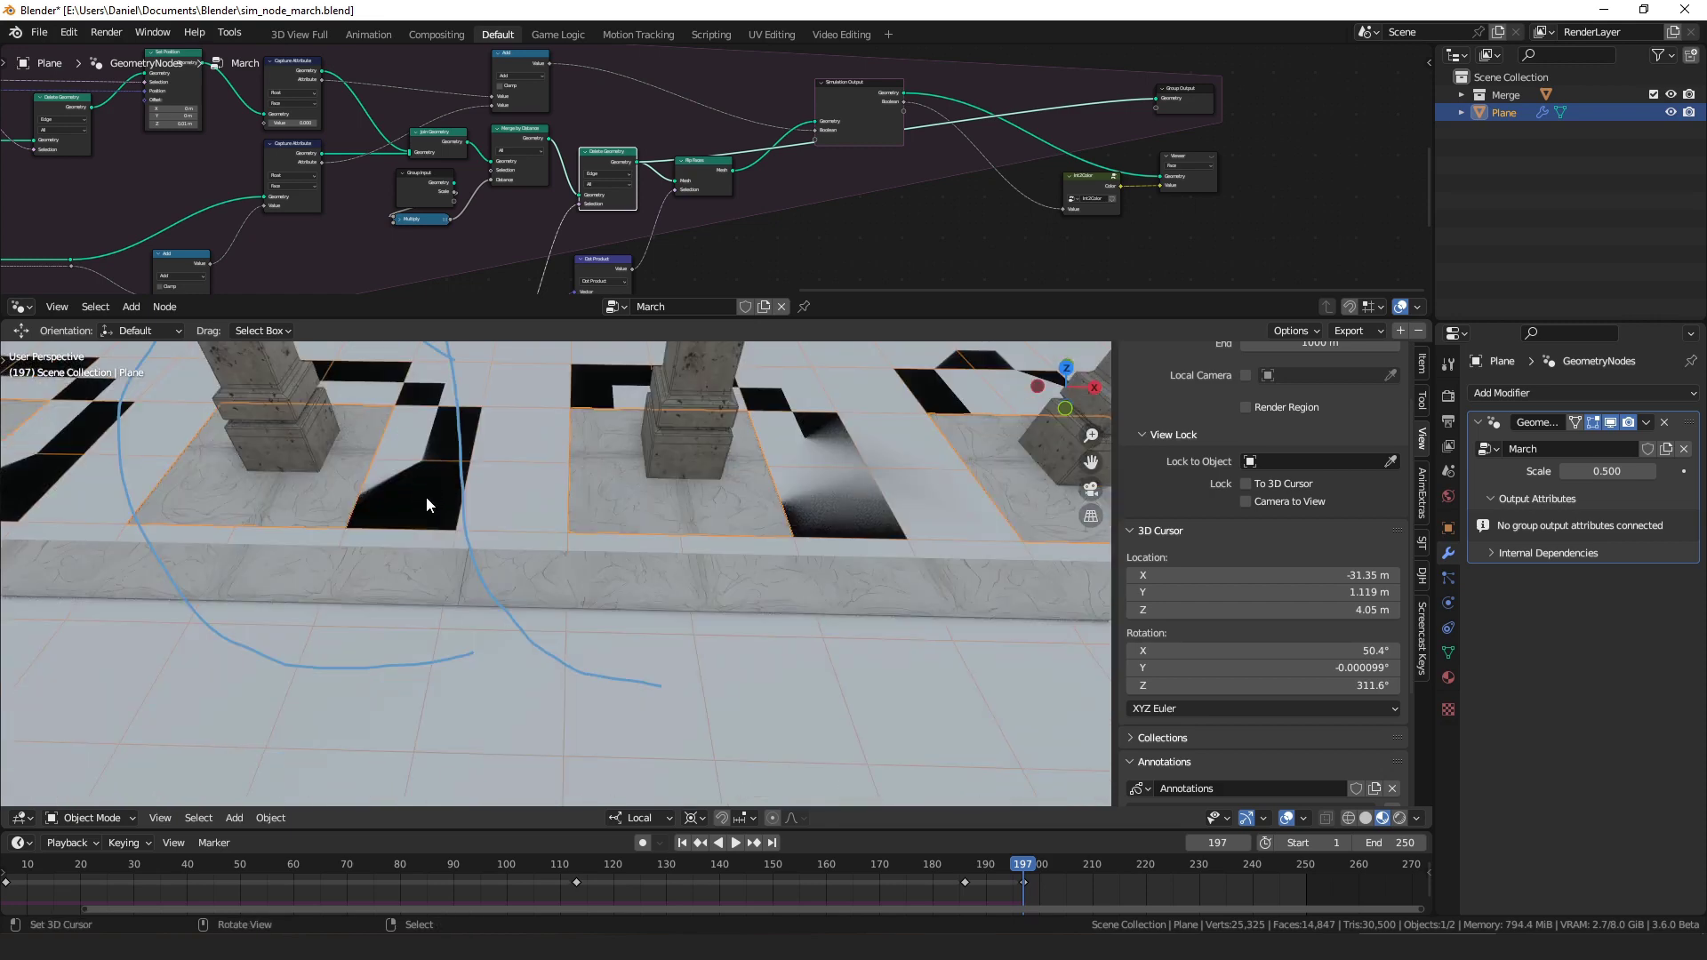
pyautogui.moveTo(428, 494); pyautogui.dragTo(407, 491)
pyautogui.moveTo(510, 487)
pyautogui.mouseDown()
pyautogui.moveTo(520, 499)
pyautogui.moveTo(515, 450)
pyautogui.moveTo(526, 464)
pyautogui.mouseUp()
pyautogui.moveTo(411, 500)
pyautogui.mouseDown()
pyautogui.moveTo(421, 545)
pyautogui.moveTo(399, 529)
pyautogui.mouseUp()
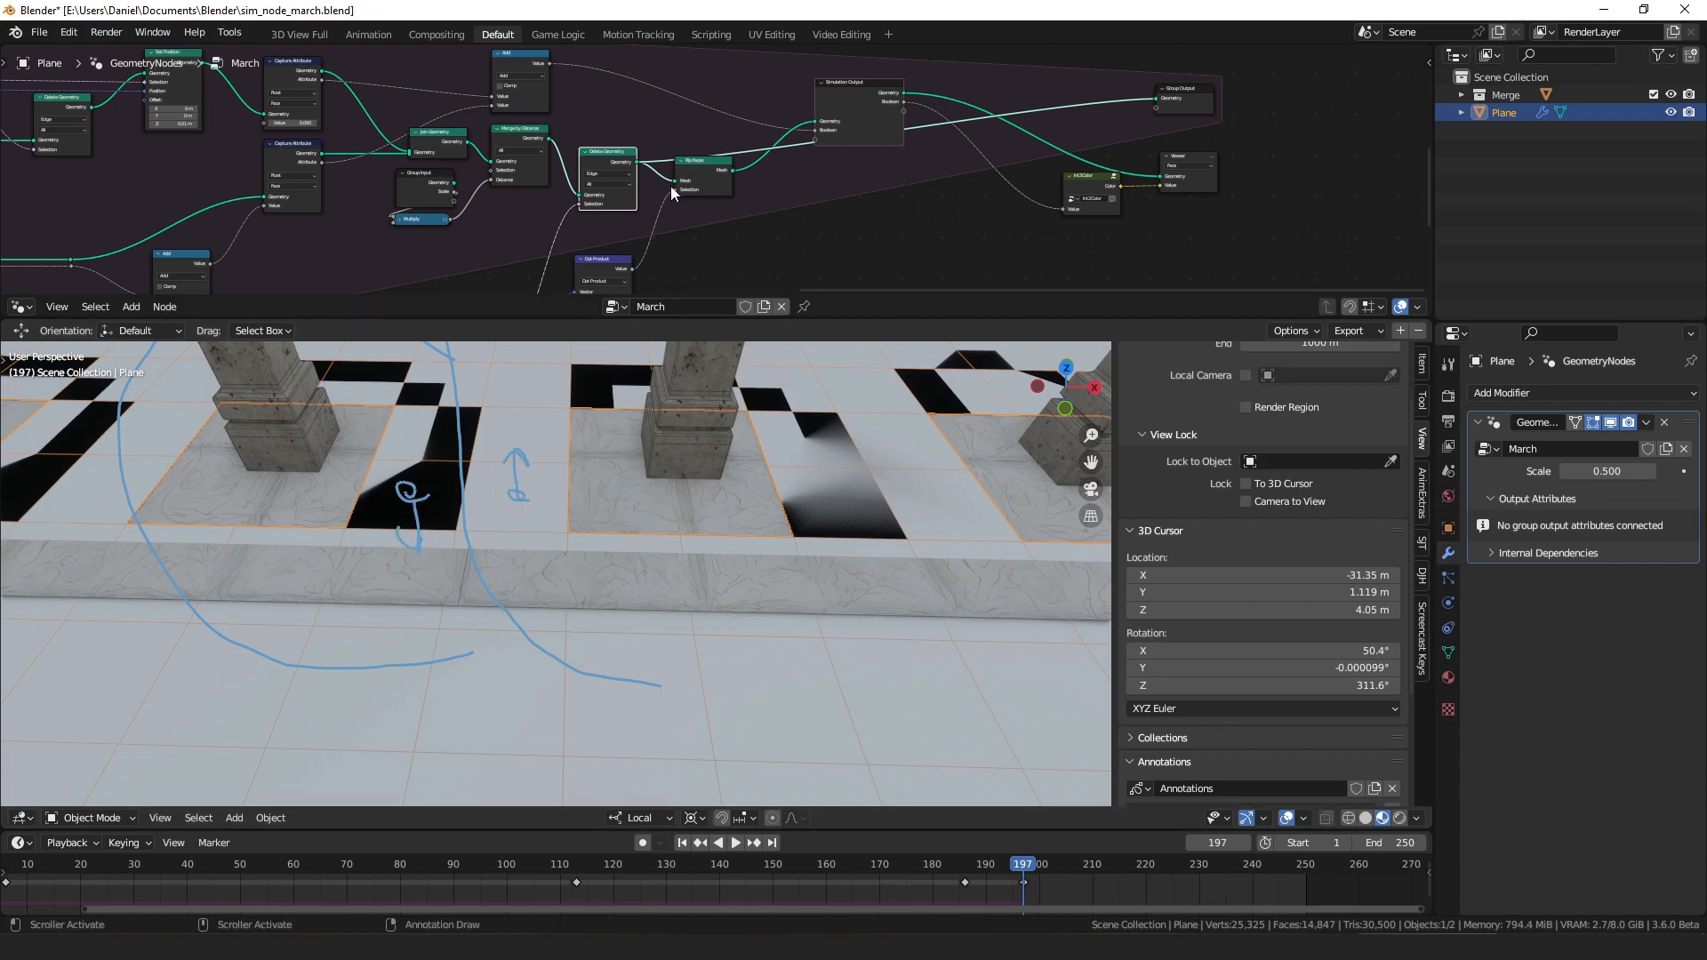
# - Preview the Flip Faces node's output on the arcade floor
pyautogui.press('m')
pyautogui.click(711, 169)
pyautogui.moveTo(713, 193); pyautogui.dragTo(719, 158, button='middle')
pyautogui.moveTo(720, 161)
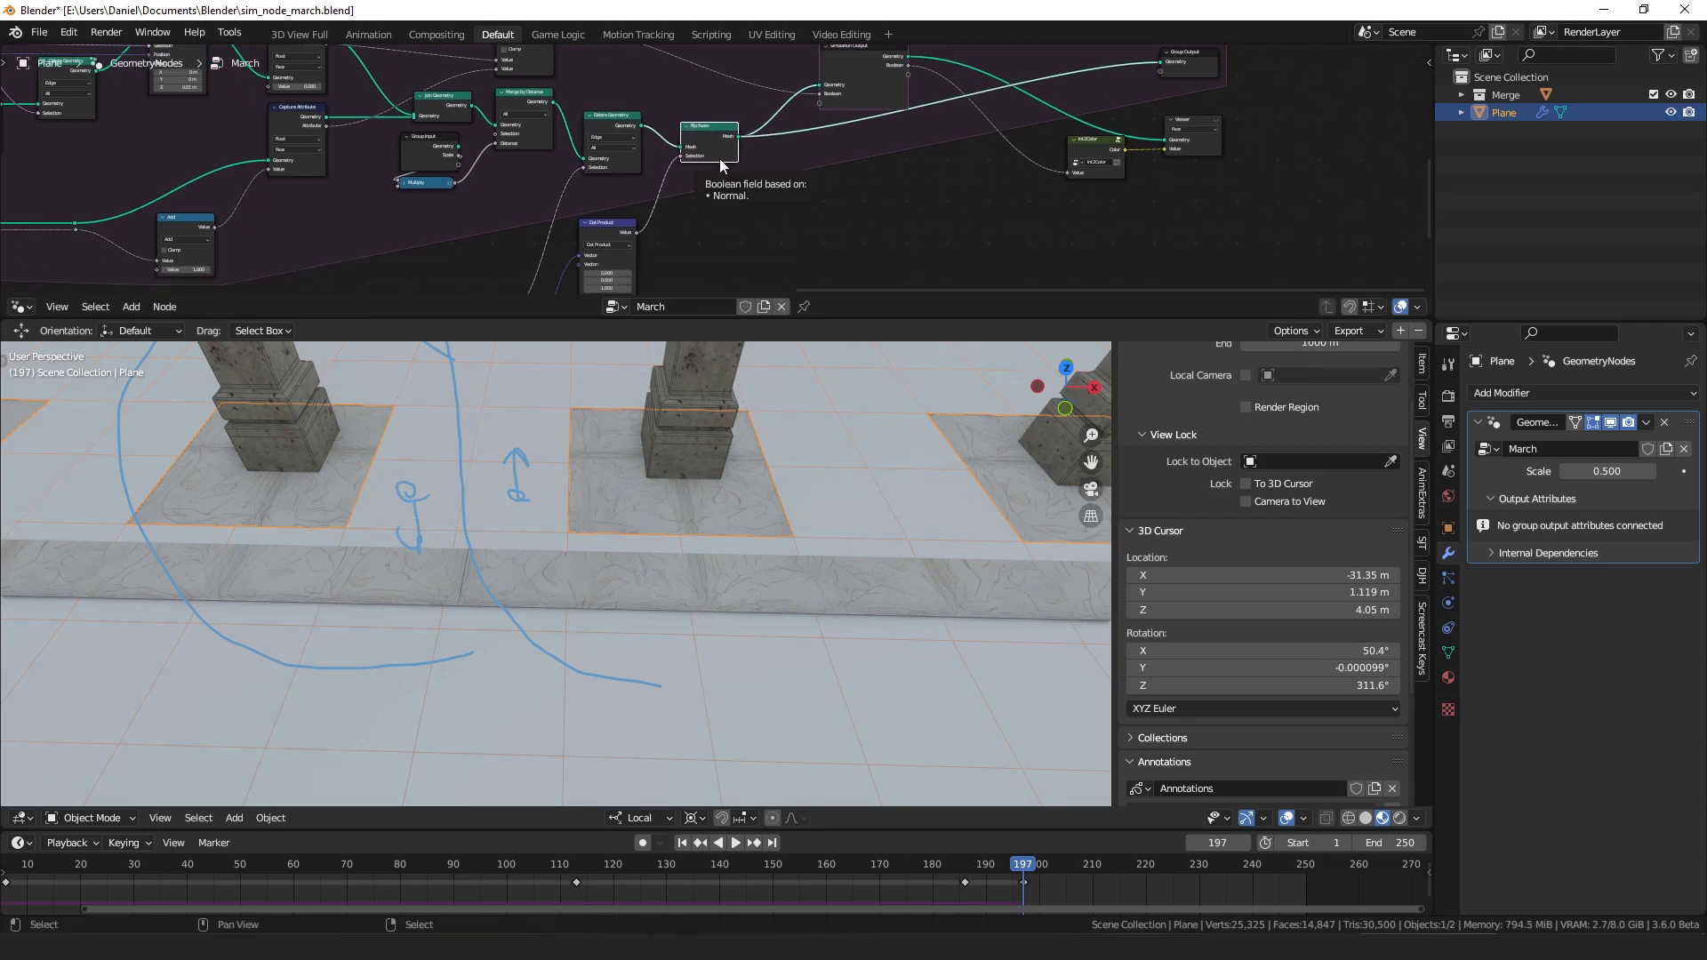
# - Examine the Dot Product node feeding the Flip Faces selection, and the Flip Faces node itself
pyautogui.moveTo(712, 262); pyautogui.dragTo(618, 78, button='middle')
pyautogui.moveTo(622, 72); pyautogui.dragTo(619, 78)
pyautogui.moveTo(688, 72); pyautogui.dragTo(631, 183, button='middle')
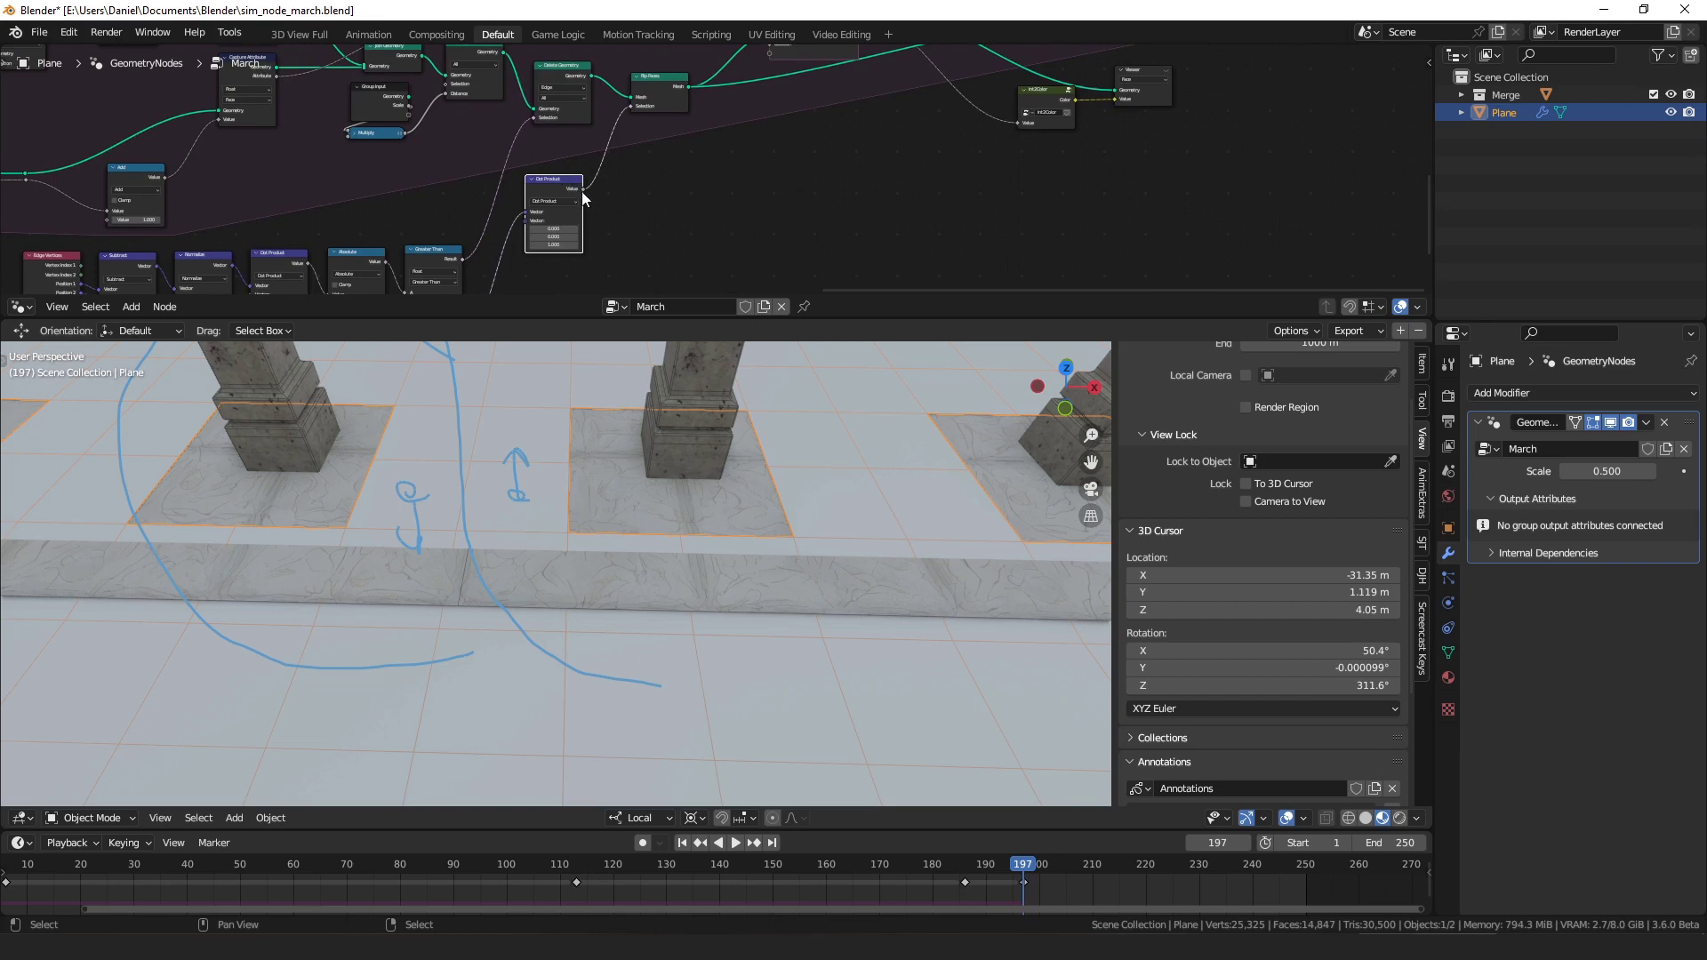
pyautogui.moveTo(585, 194); pyautogui.dragTo(540, 227, button='middle')
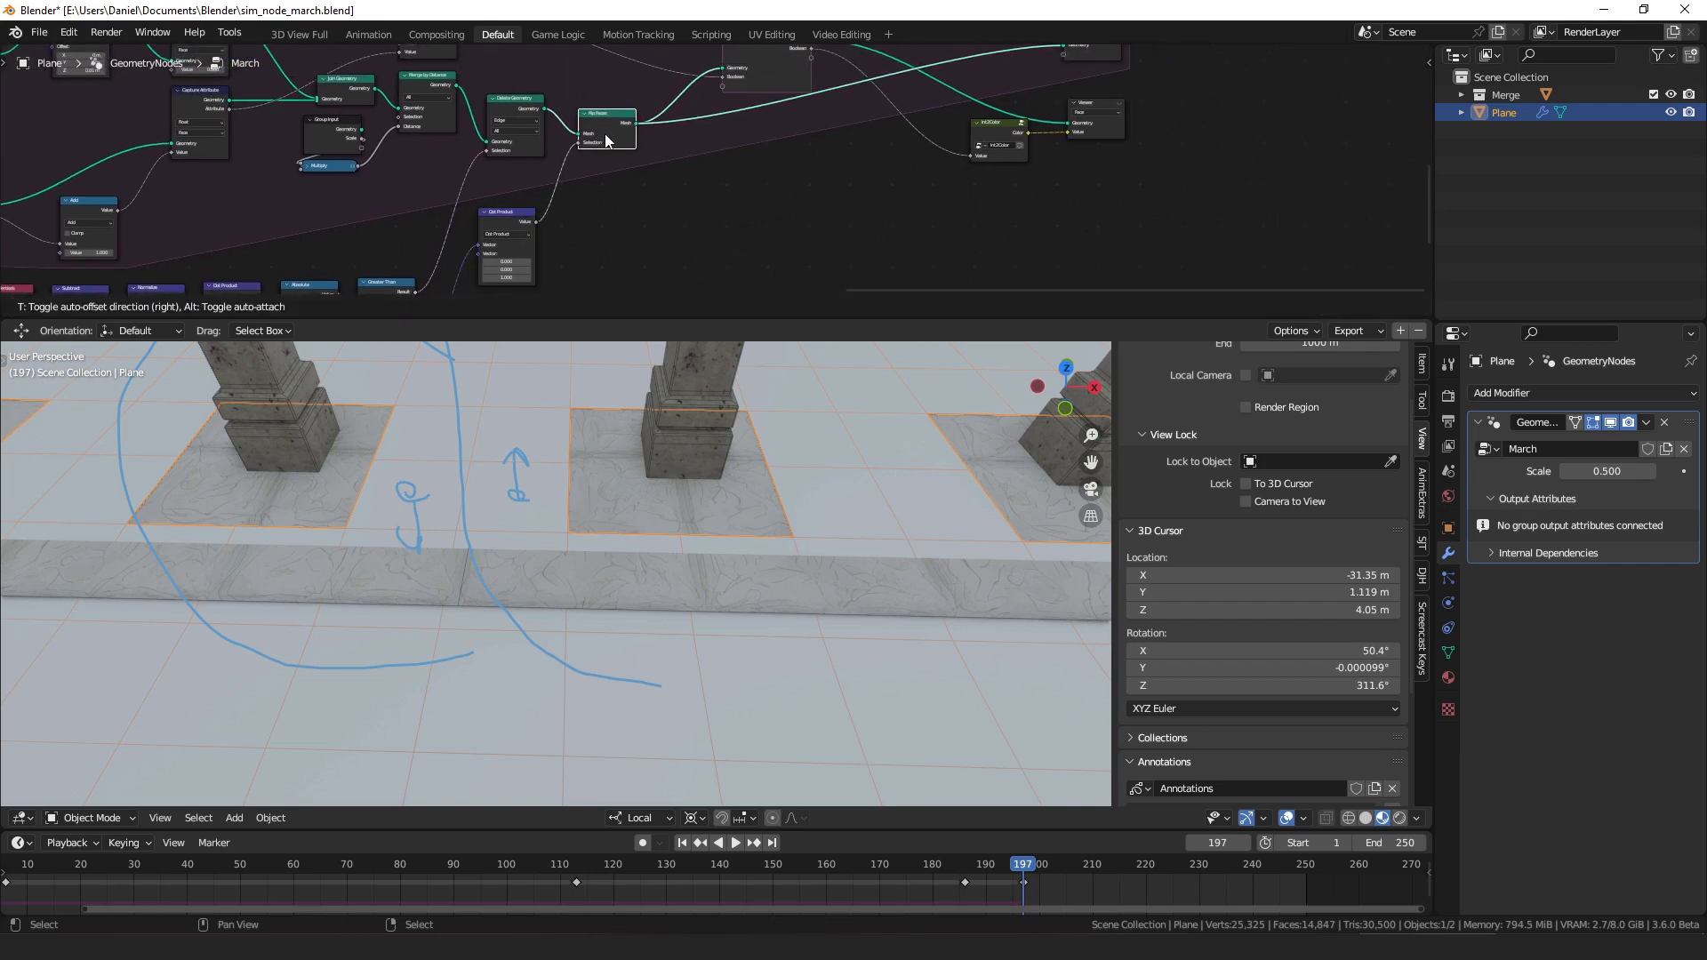
pyautogui.moveTo(602, 136)
pyautogui.mouseDown(button='middle')
pyautogui.moveTo(533, 190)
pyautogui.moveTo(597, 105)
pyautogui.mouseUp(button='middle')
pyautogui.scroll(2, 530, 191)
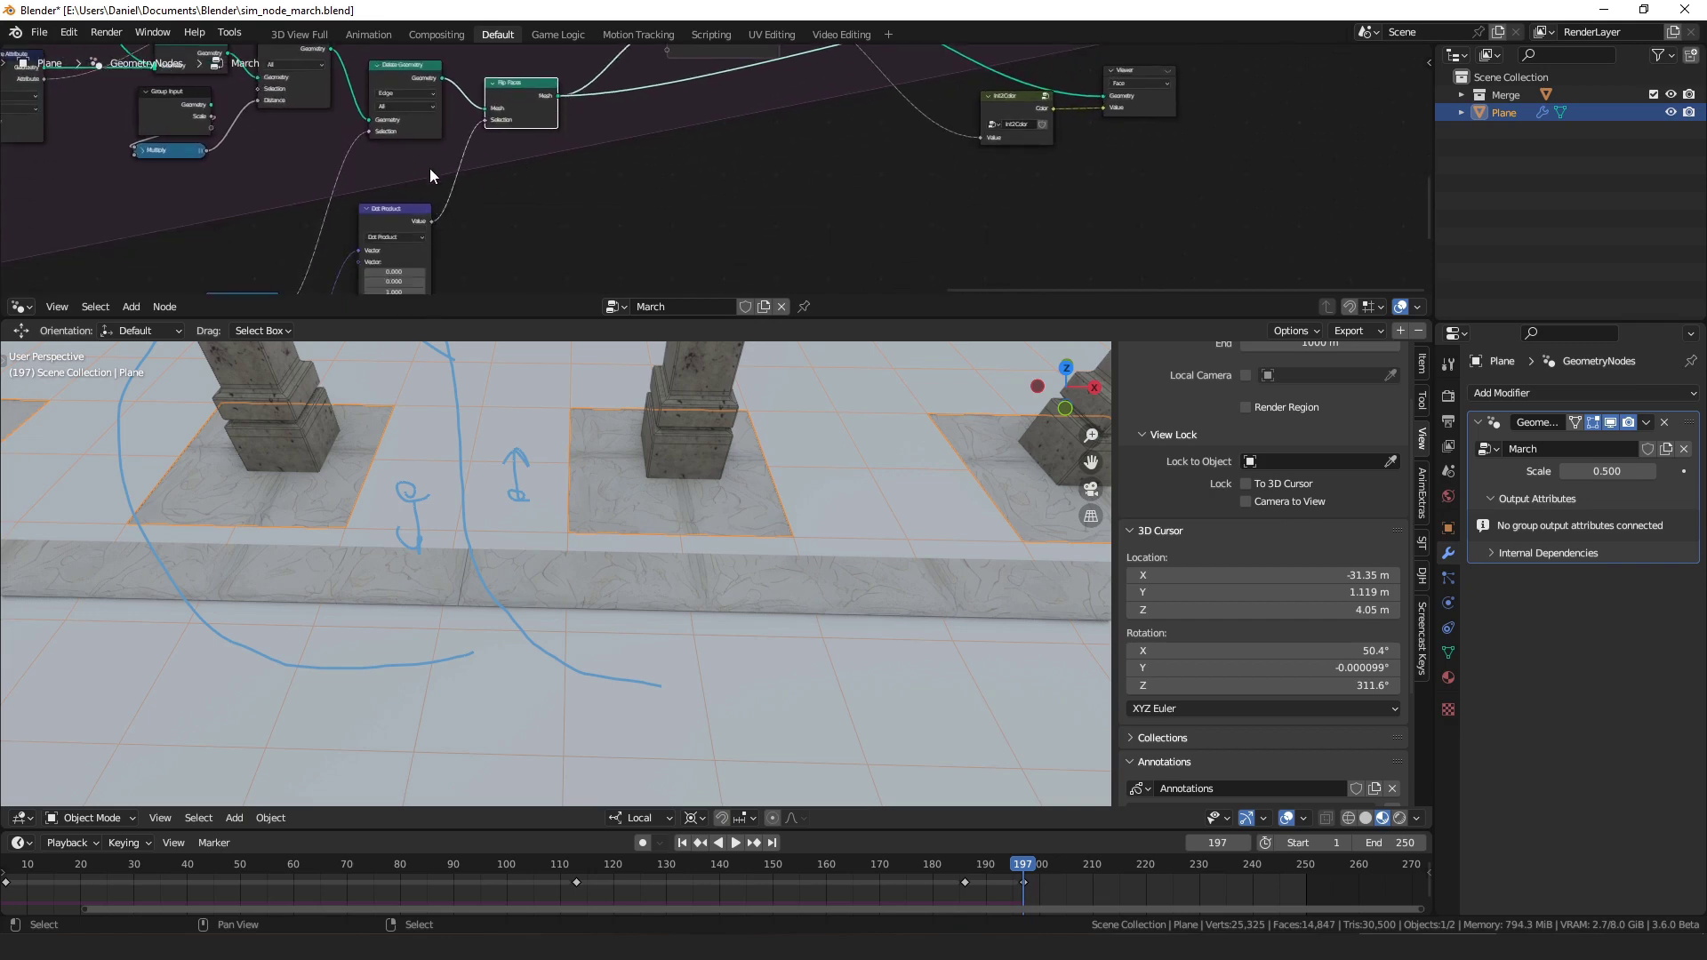
# - Set the Z value of the Dot Product node feeding Flip Faces to -1
pyautogui.moveTo(430, 162); pyautogui.dragTo(492, 95, button='middle')
pyautogui.click(462, 225)
pyautogui.write('-1')
pyautogui.press('Return')
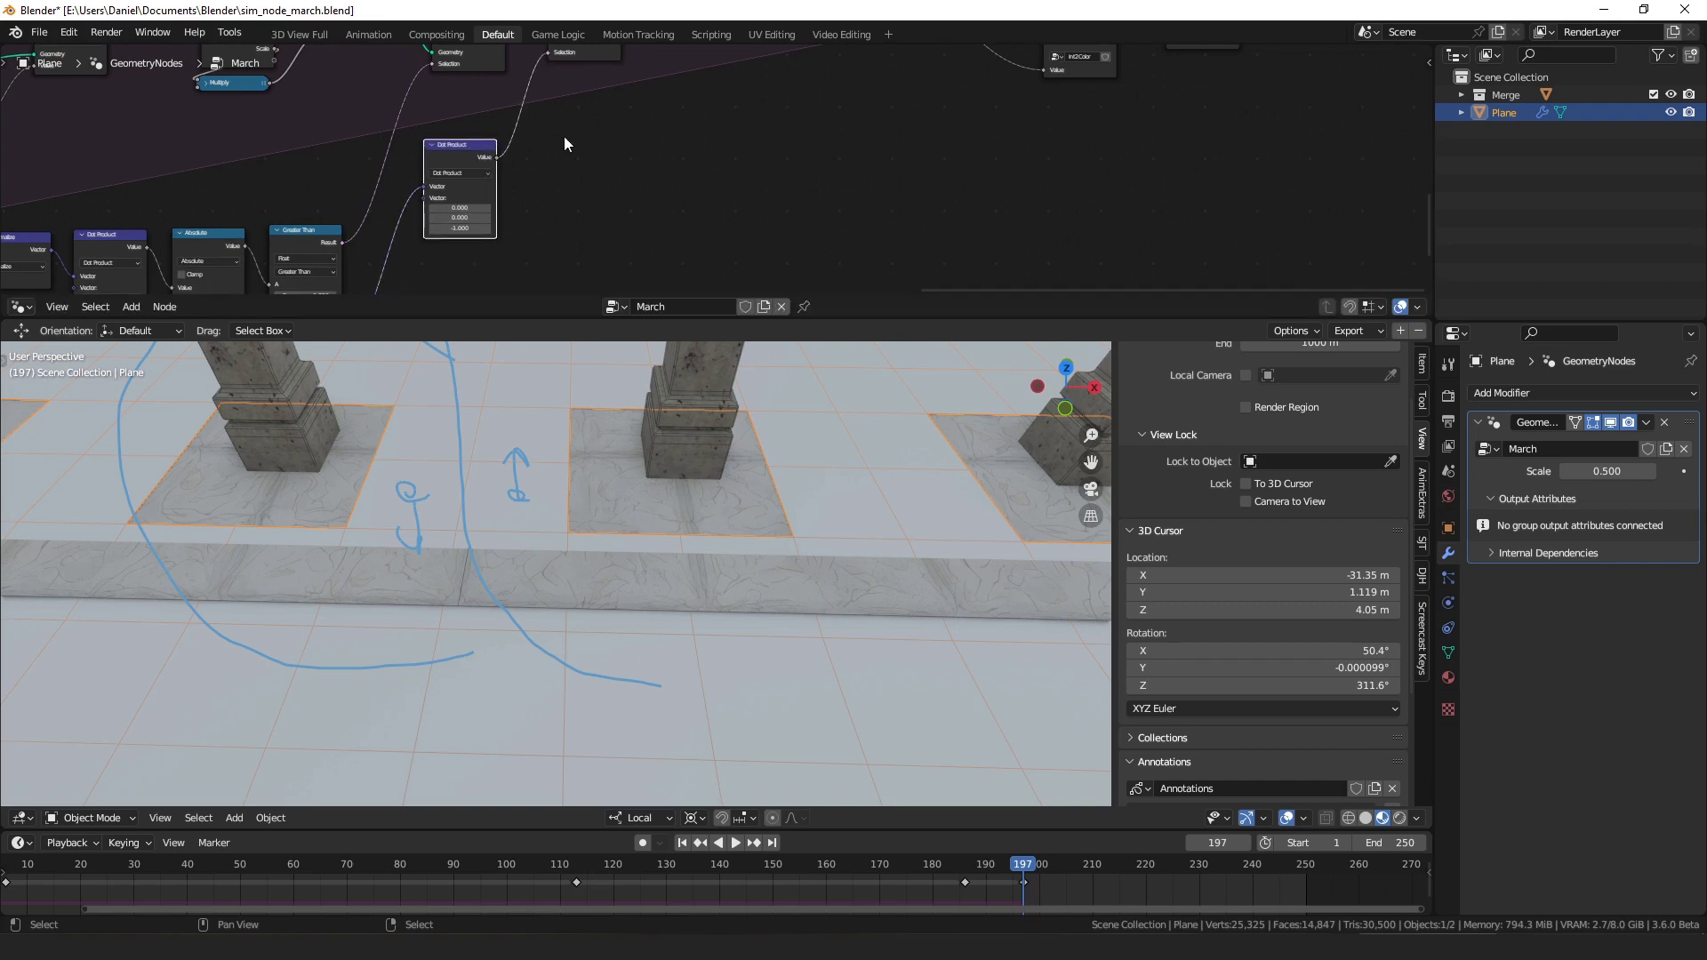
# - Compare the Flip Faces Dot Product's Z value at 1 and -1 with the Face Orientation overlay temporarily shown
pyautogui.moveTo(558, 136); pyautogui.dragTo(553, 150, button='middle')
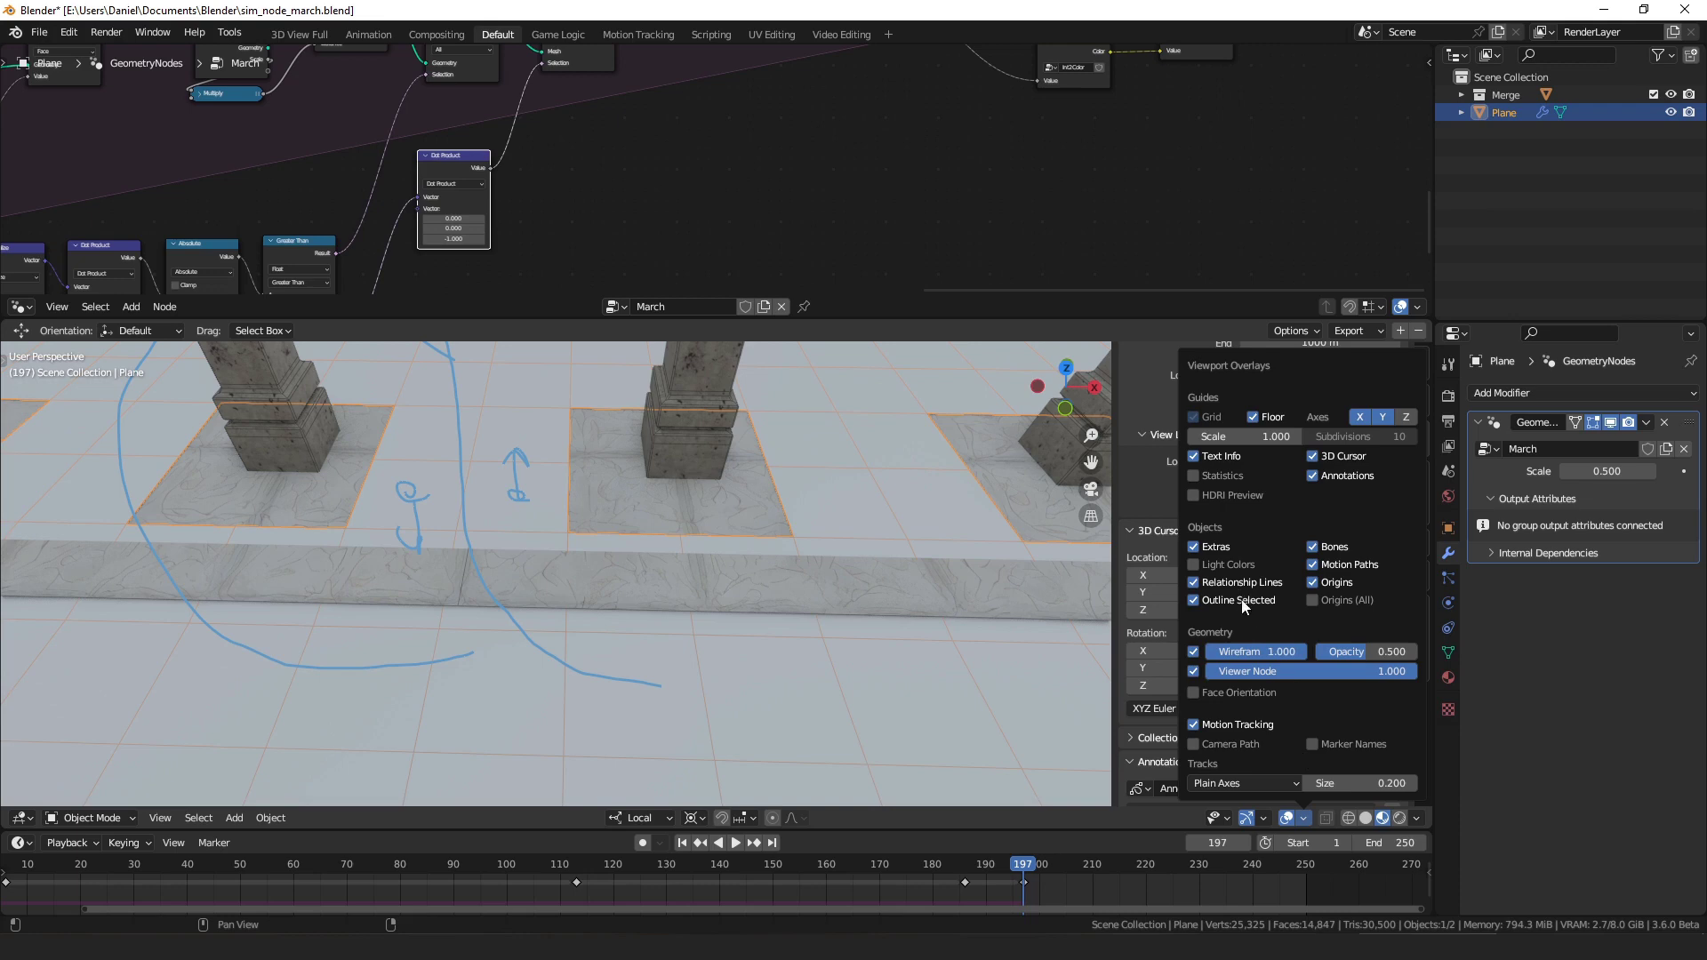
pyautogui.click(1234, 693)
pyautogui.press('-')
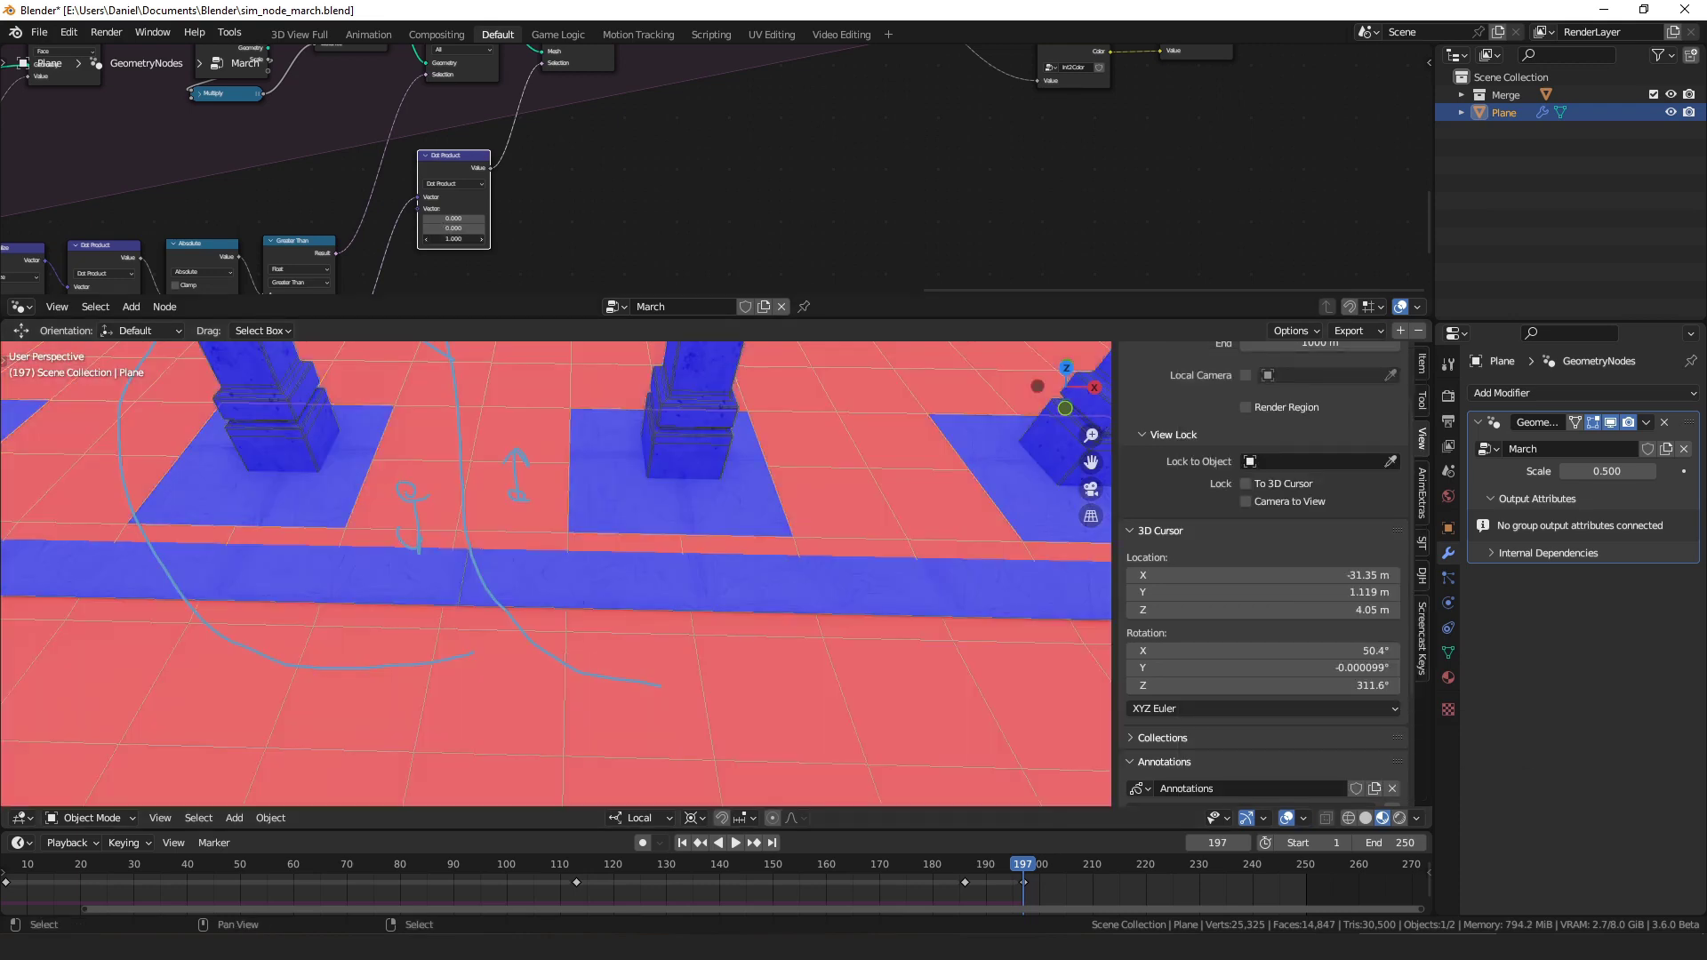
pyautogui.scroll(-1, 431, 210)
pyautogui.click(466, 233)
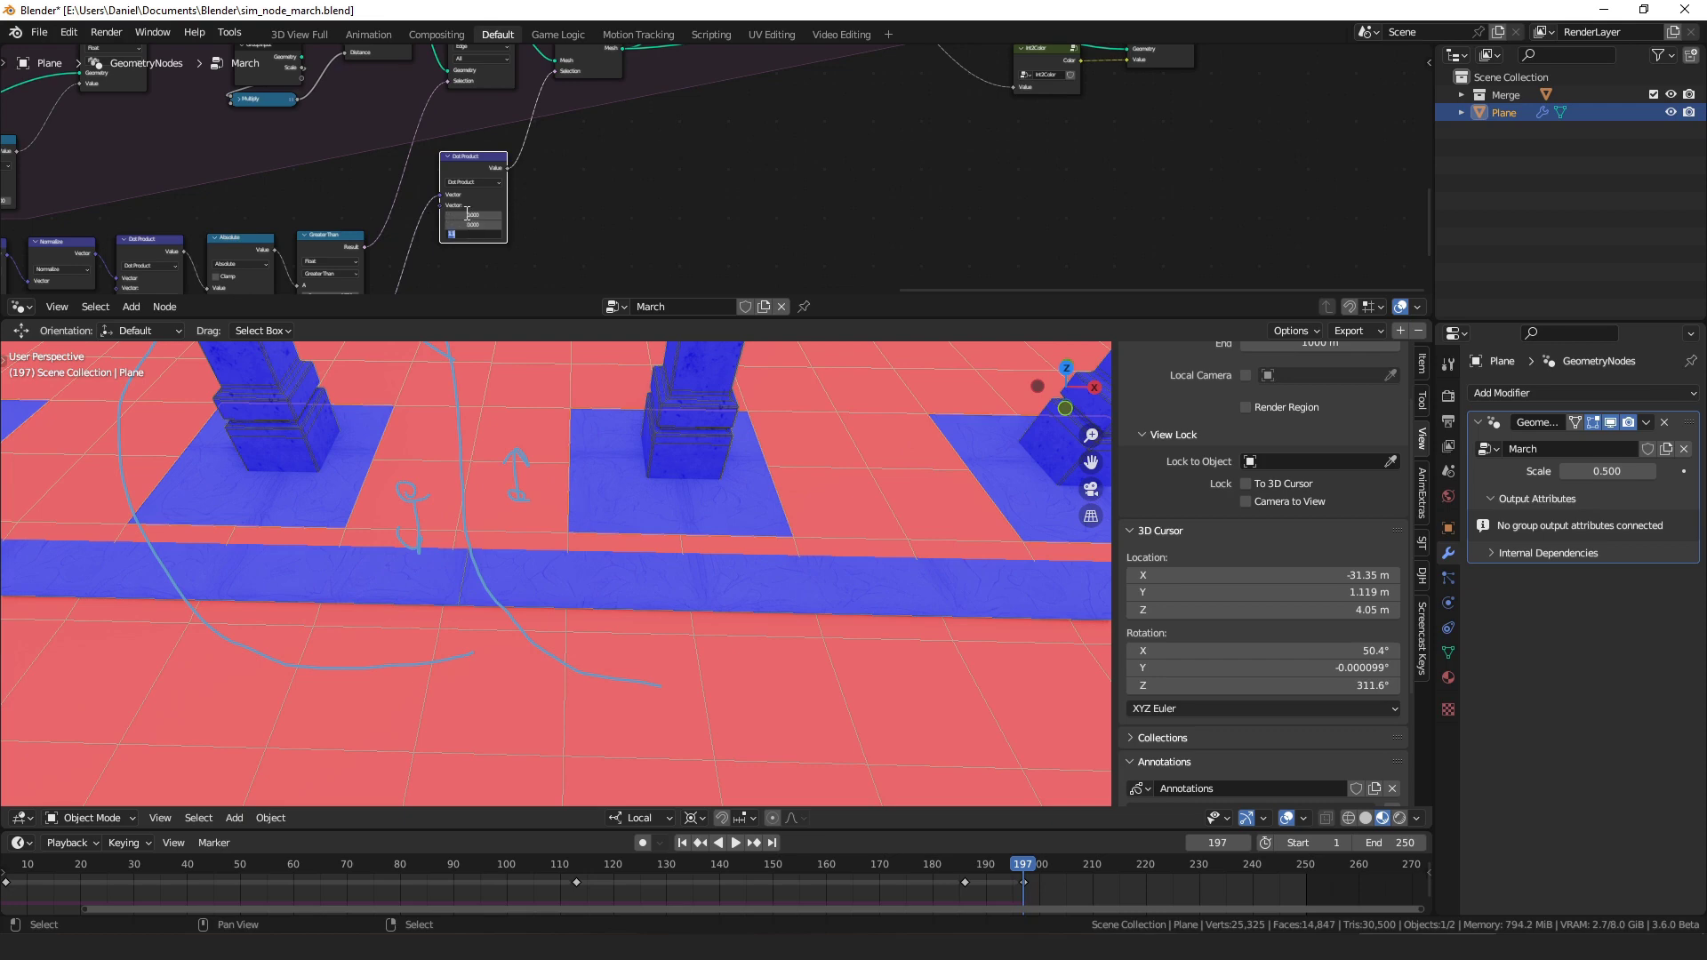
pyautogui.write('-1')
pyautogui.press('Return')
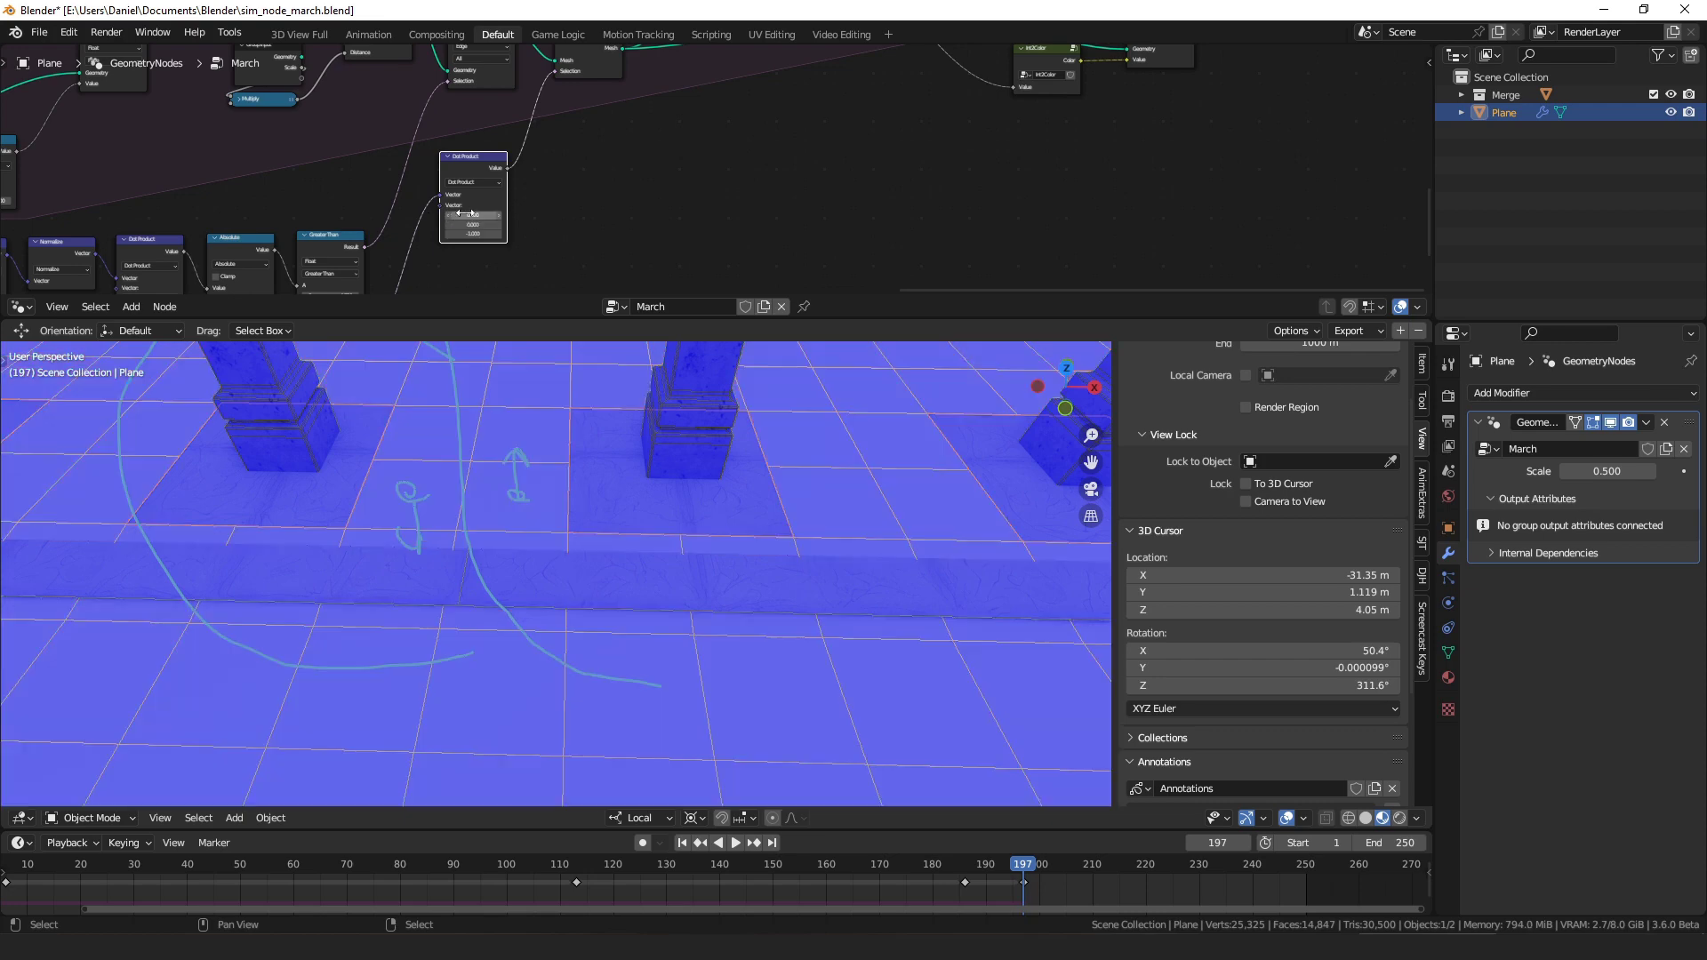
pyautogui.click(1303, 818)
pyautogui.click(1243, 707)
# - Route the Simulation Output node back to the Group Output and view the arcade side of the building
pyautogui.scroll(-3, 901, 200)
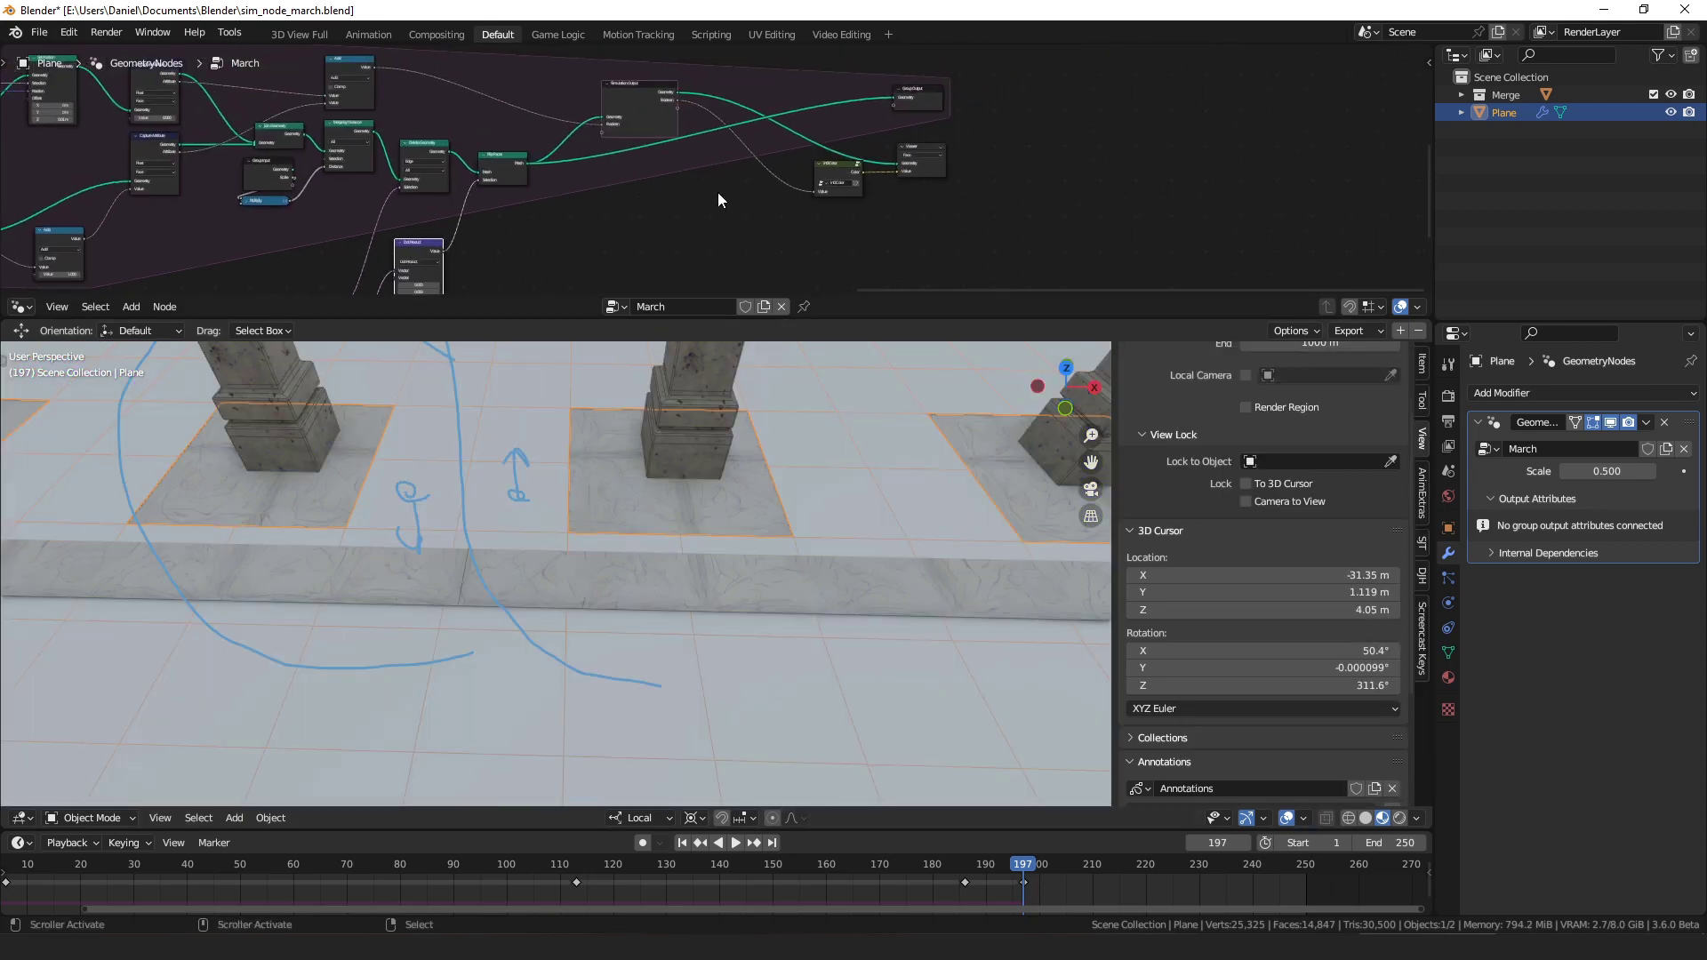
pyautogui.keyDown('ctrl'); pyautogui.keyDown('shift'); pyautogui.click(637, 101); pyautogui.keyUp('shift'); pyautogui.keyUp('ctrl')
pyautogui.scroll(-5, 562, 546)
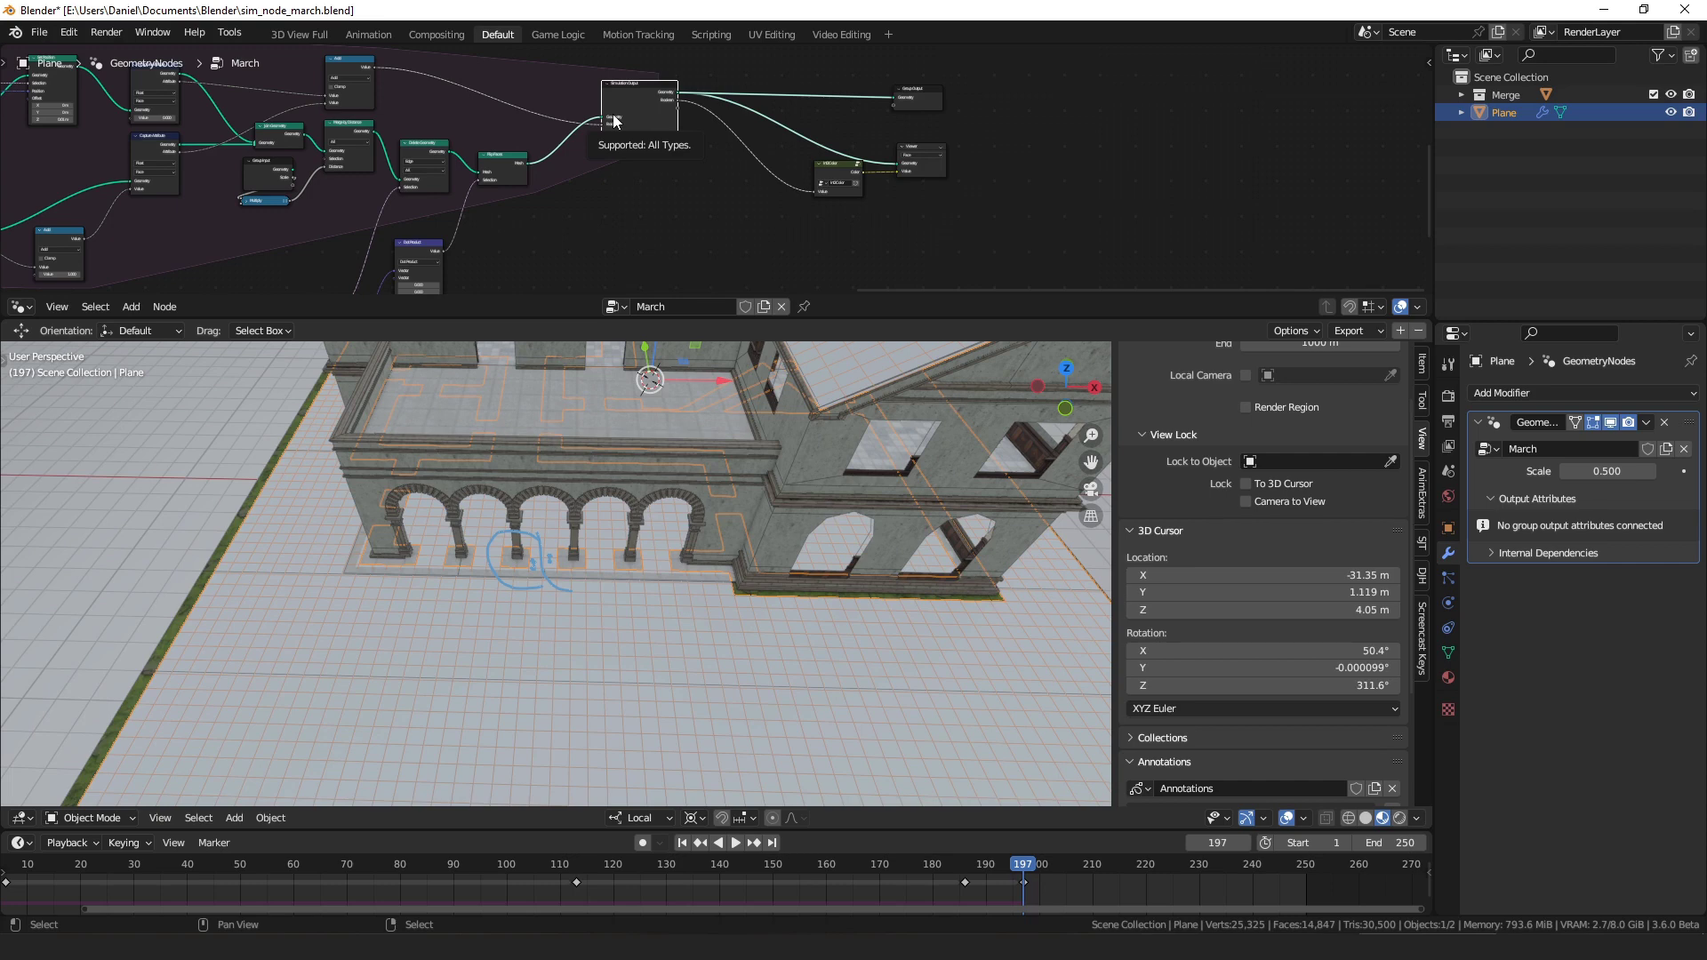
pyautogui.moveTo(727, 120); pyautogui.dragTo(521, 142, button='middle')
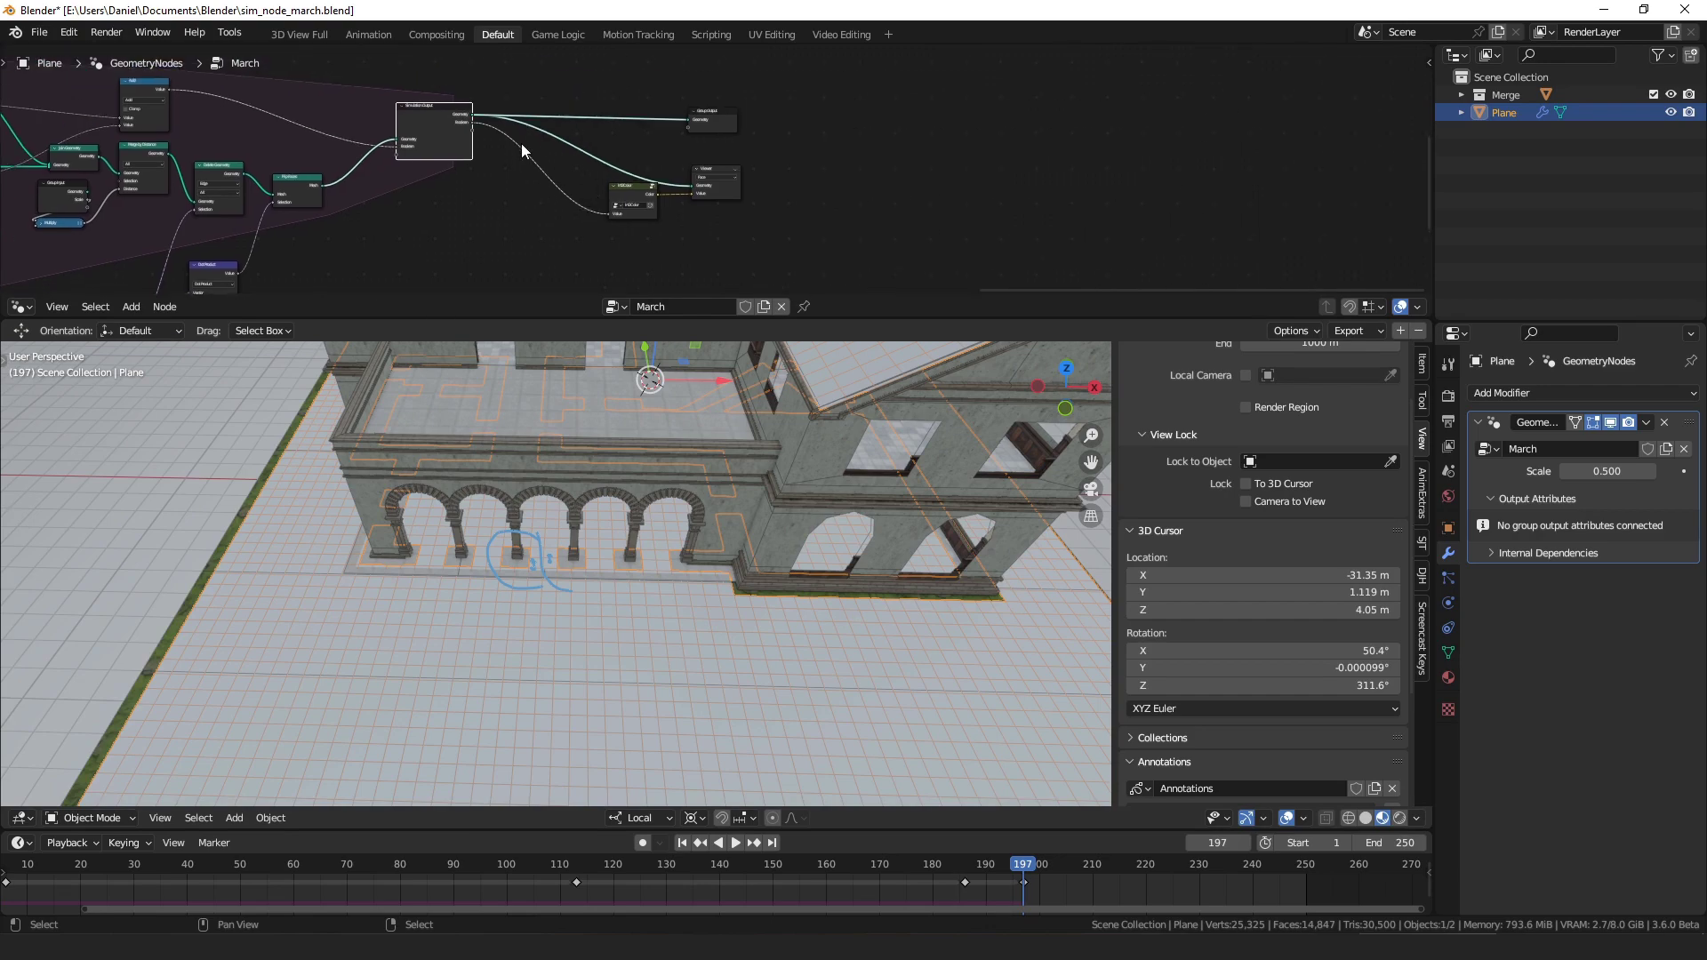
# - Play the simulation on past frame 228 with the building and surrounding terrain in view
pyautogui.press('space')
pyautogui.moveTo(761, 530); pyautogui.dragTo(775, 588, button='middle')
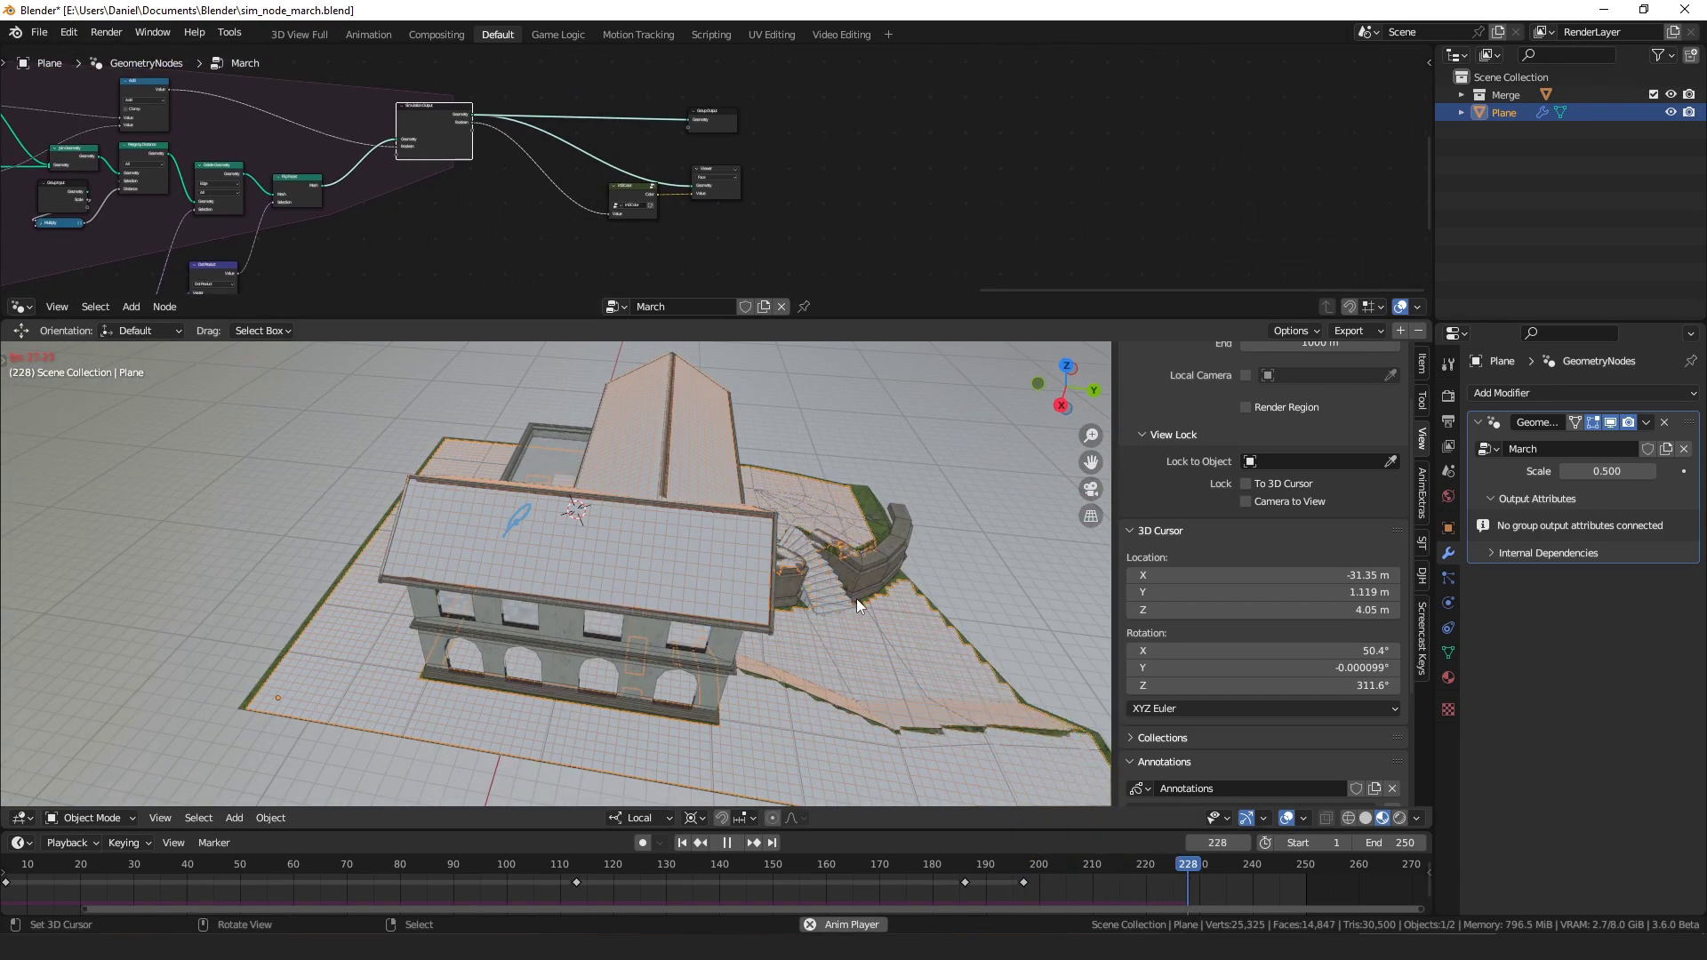
pyautogui.press('space')
pyautogui.scroll(-3, 856, 599)
pyautogui.moveTo(852, 599); pyautogui.dragTo(728, 578, button='middle')
# - Advance the simulation frame by frame to frame 248 and view the curved outdoor stairs
pyautogui.scroll(5, 720, 533)
pyautogui.press('Right')
pyautogui.press('Right')
pyautogui.press('Right')
pyautogui.press('Right')
pyautogui.press('Right')
pyautogui.press('Right')
pyautogui.moveTo(711, 467); pyautogui.dragTo(992, 471, button='middle')
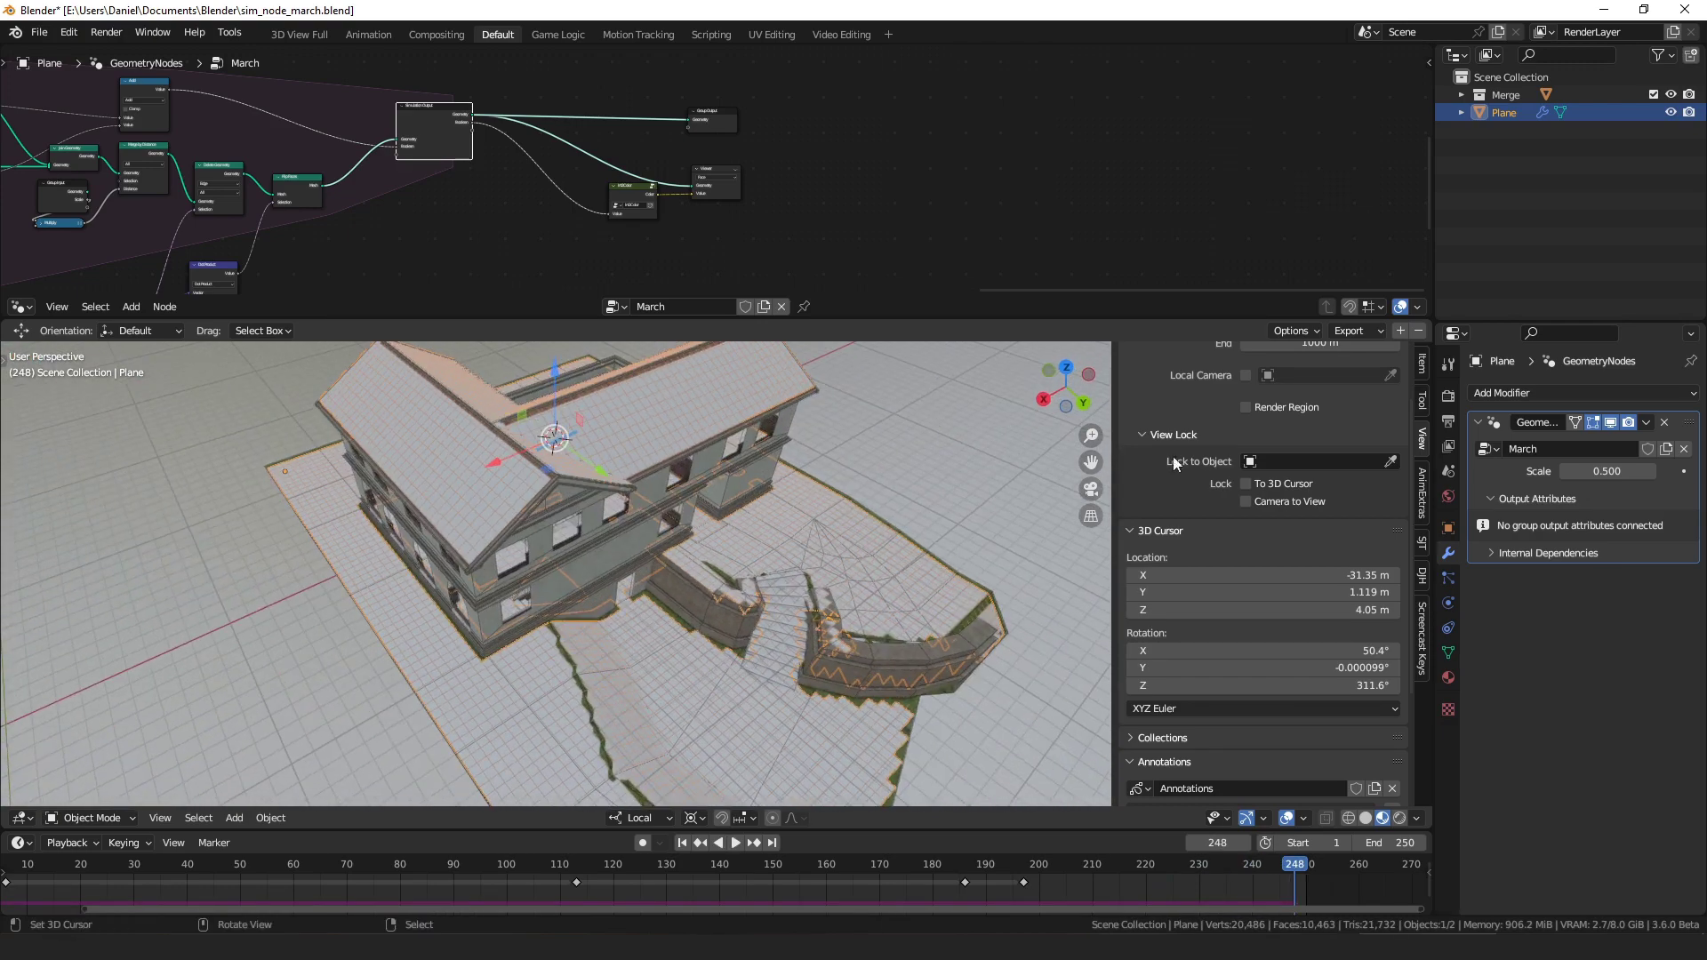
# - Add a Decimate modifier in Planar mode to the plane, followed by a Triangulate modifier
pyautogui.click(1591, 397)
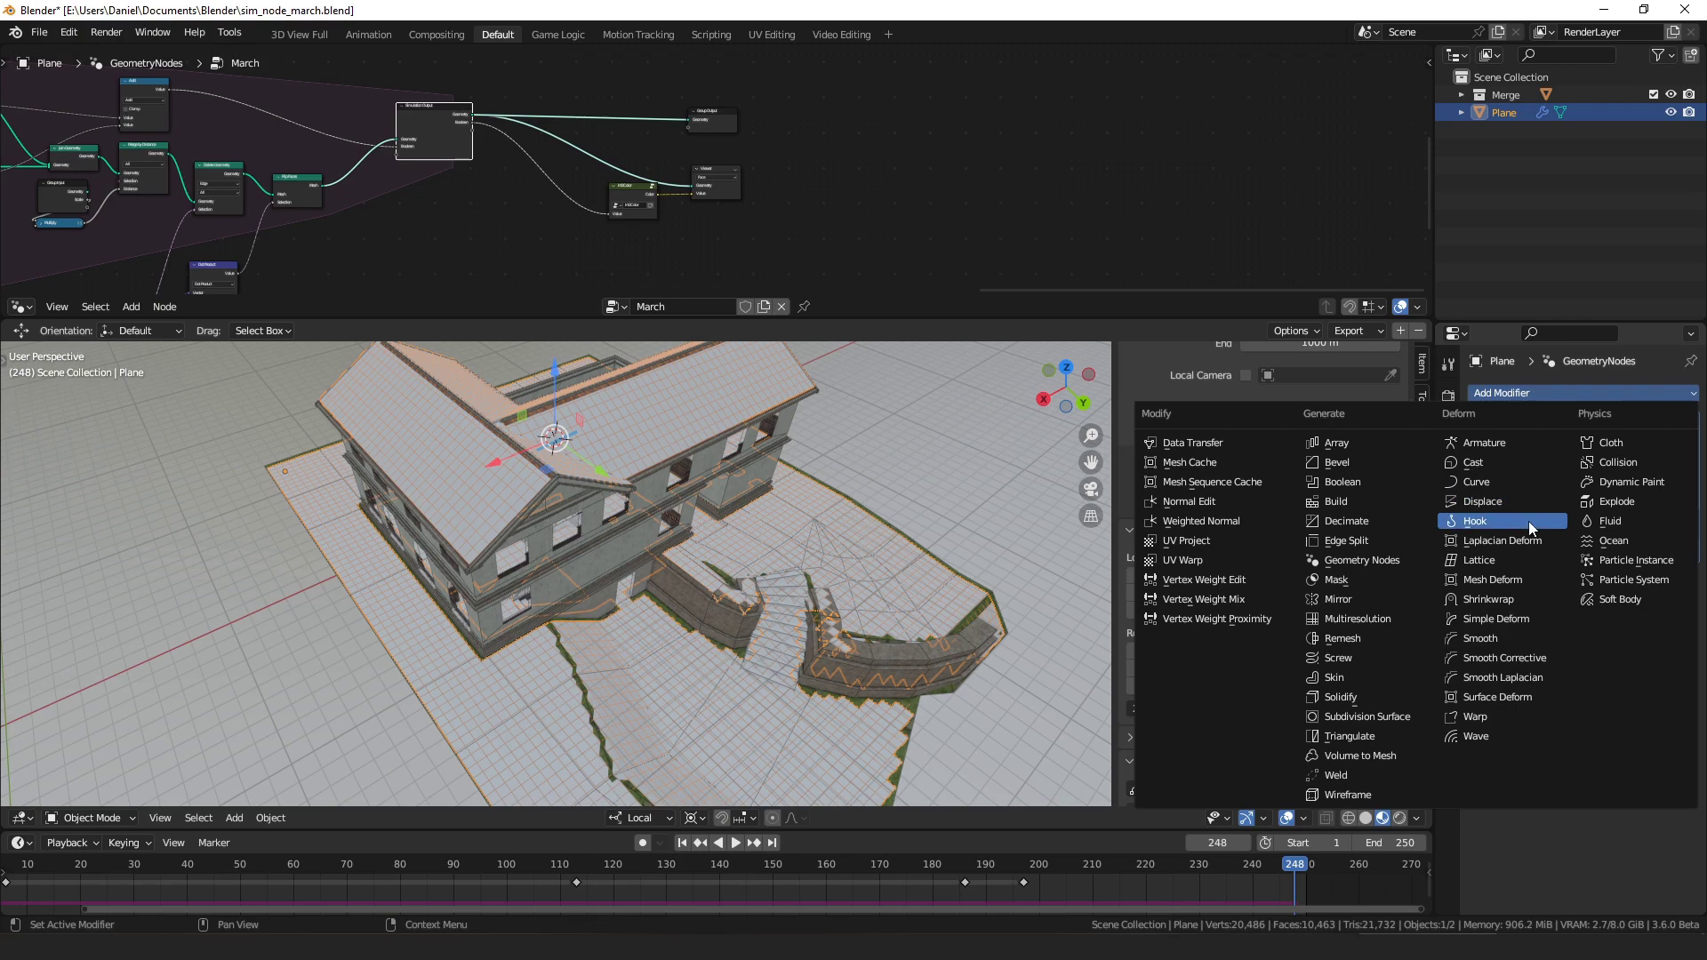
pyautogui.click(1369, 522)
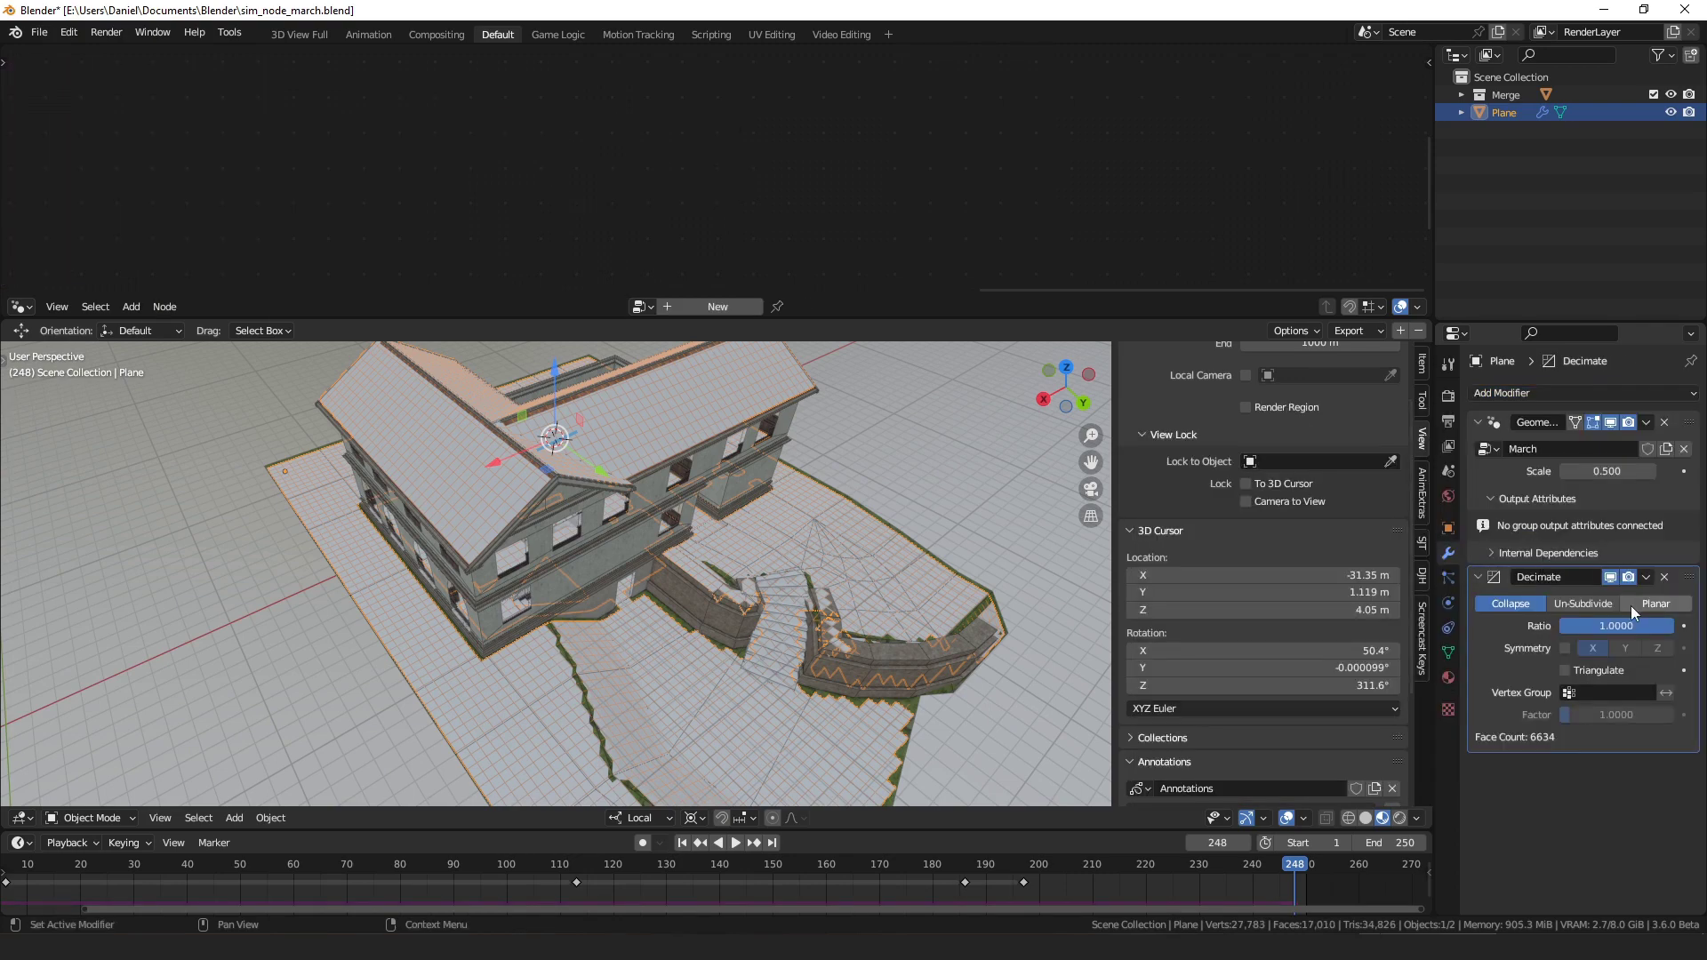
pyautogui.click(1652, 606)
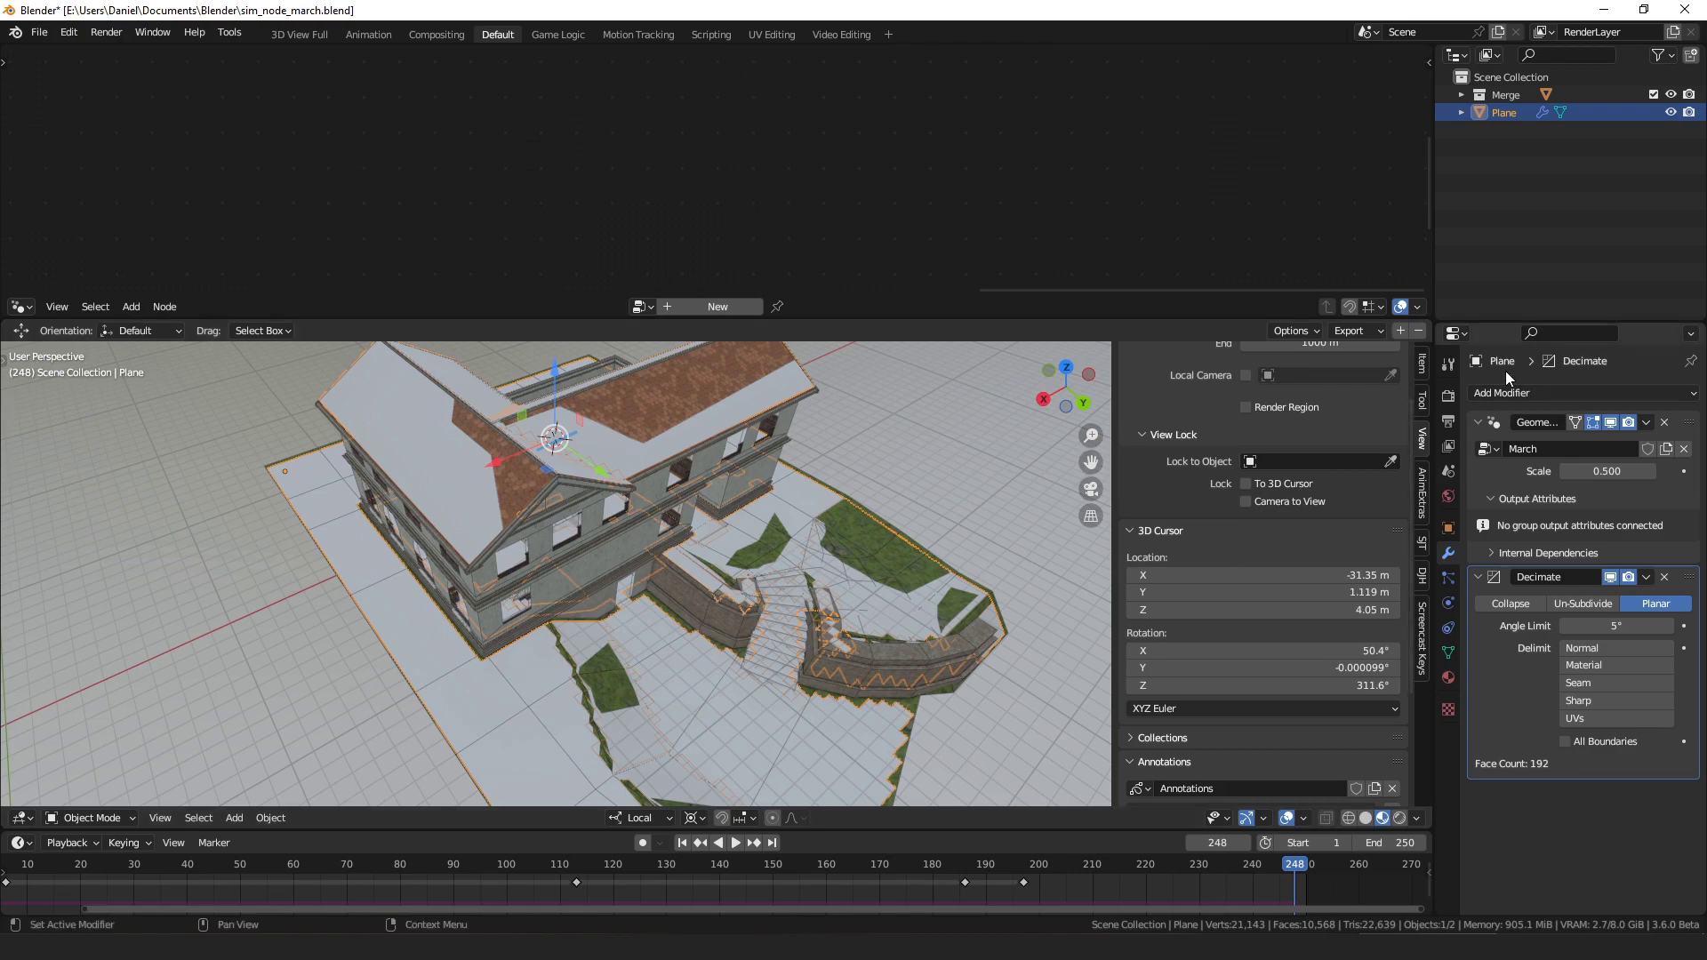
pyautogui.click(1511, 393)
pyautogui.click(1374, 740)
# - Outline two long, narrow areas of the triangulated ground beside the outdoor stairs with freehand annotation strokes
pyautogui.moveTo(683, 514); pyautogui.dragTo(775, 569, button='middle')
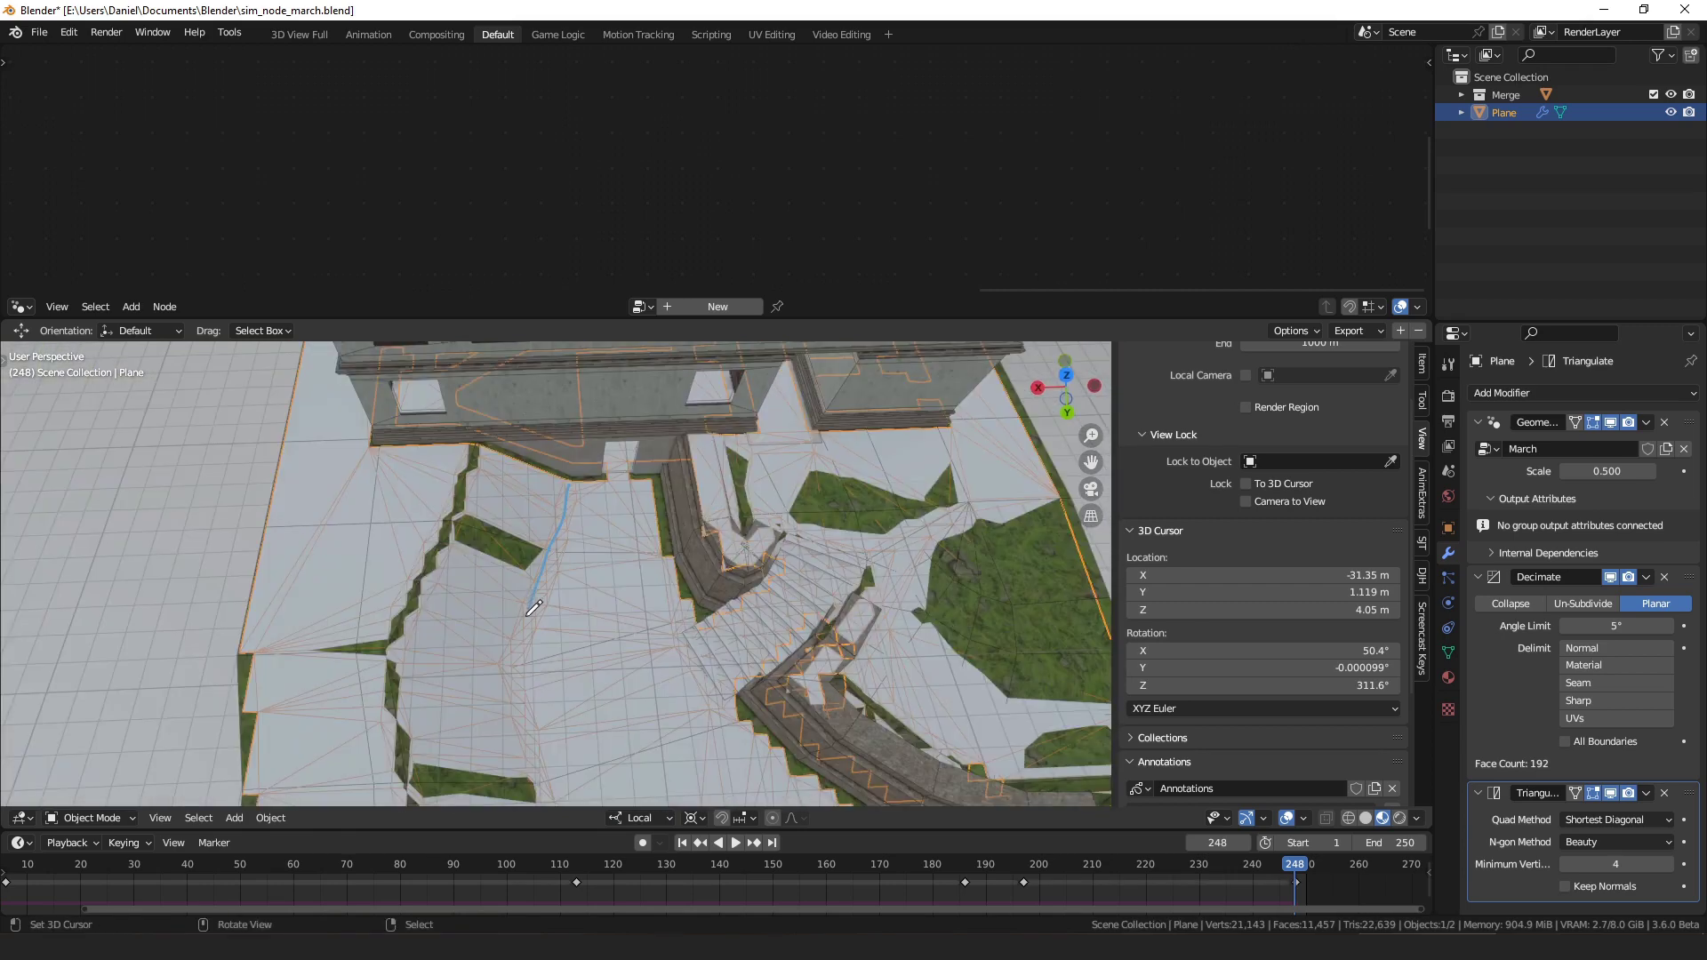
pyautogui.moveTo(570, 576); pyautogui.dragTo(524, 656)
pyautogui.moveTo(578, 547); pyautogui.dragTo(509, 658)
pyautogui.moveTo(468, 455)
pyautogui.mouseDown()
pyautogui.moveTo(431, 622)
pyautogui.moveTo(477, 446)
pyautogui.mouseUp()
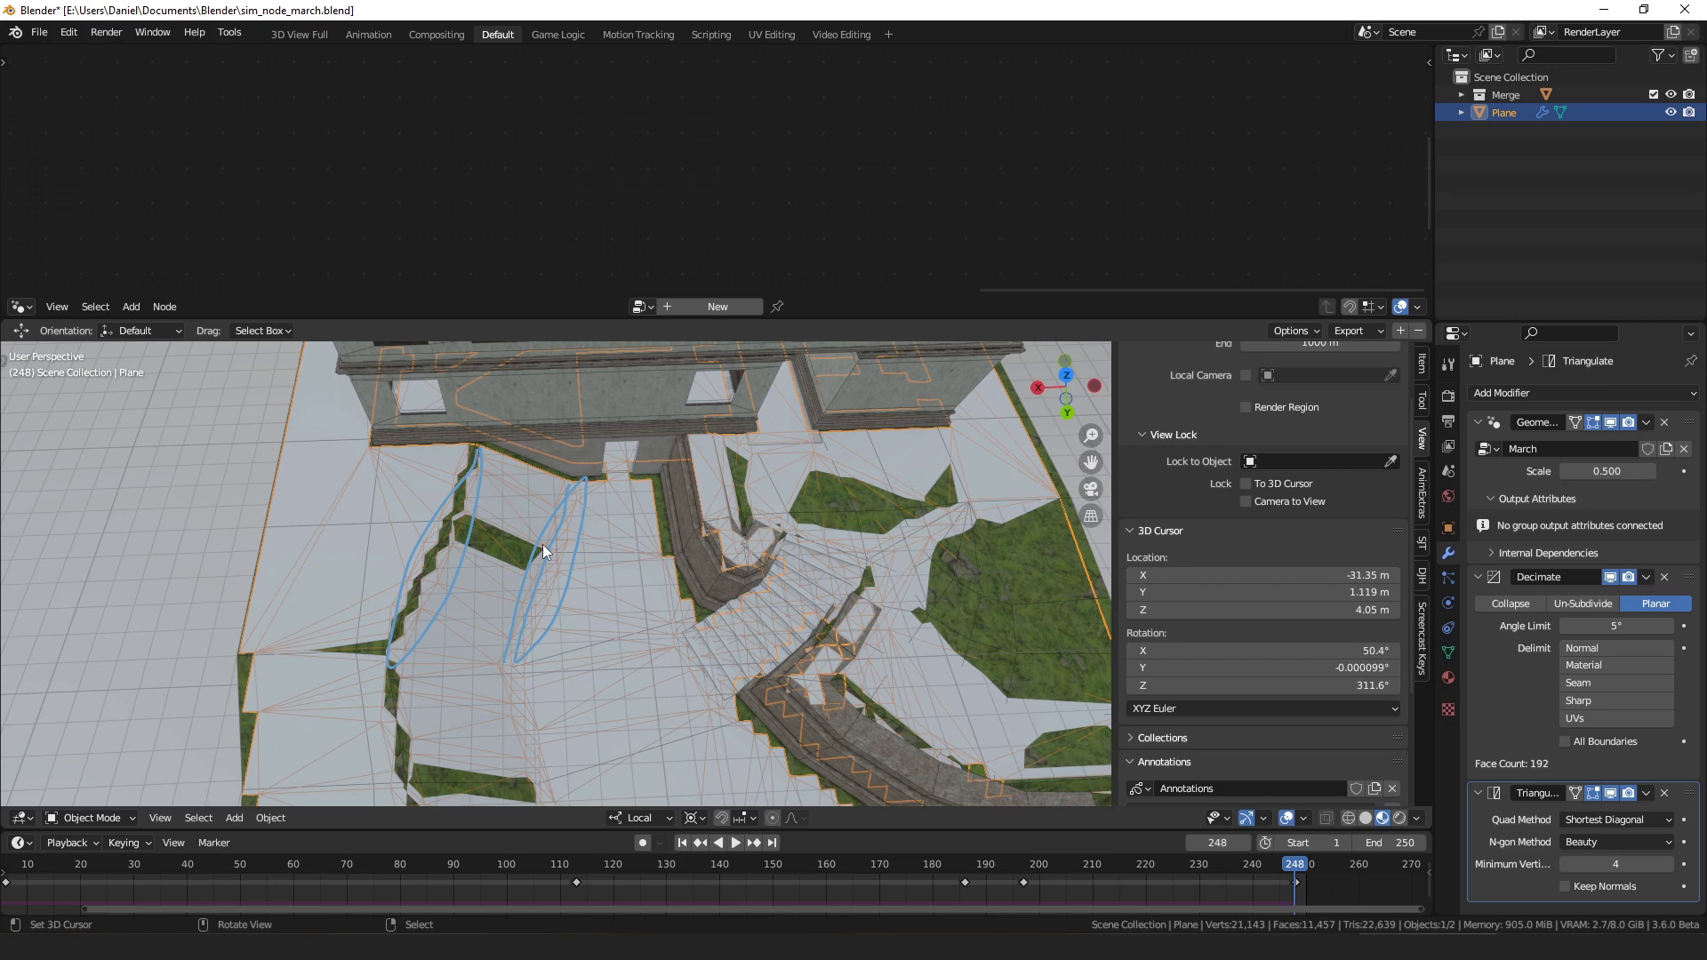
pyautogui.scroll(-3, 542, 544)
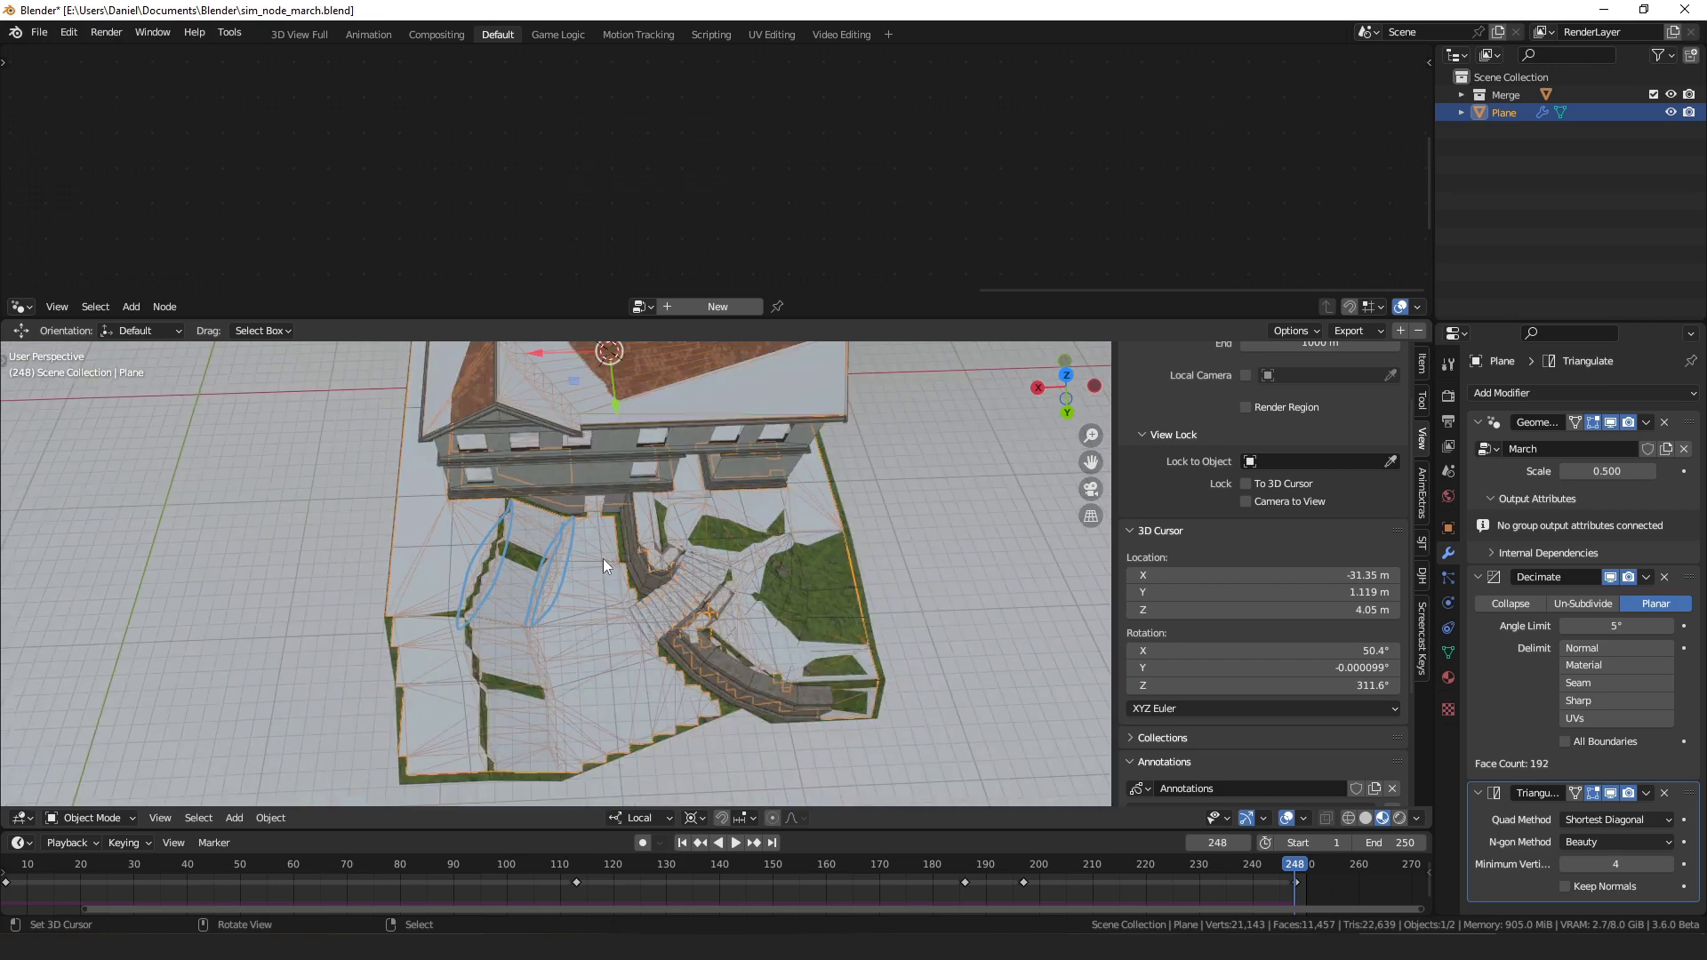
pyautogui.scroll(-4, 602, 558)
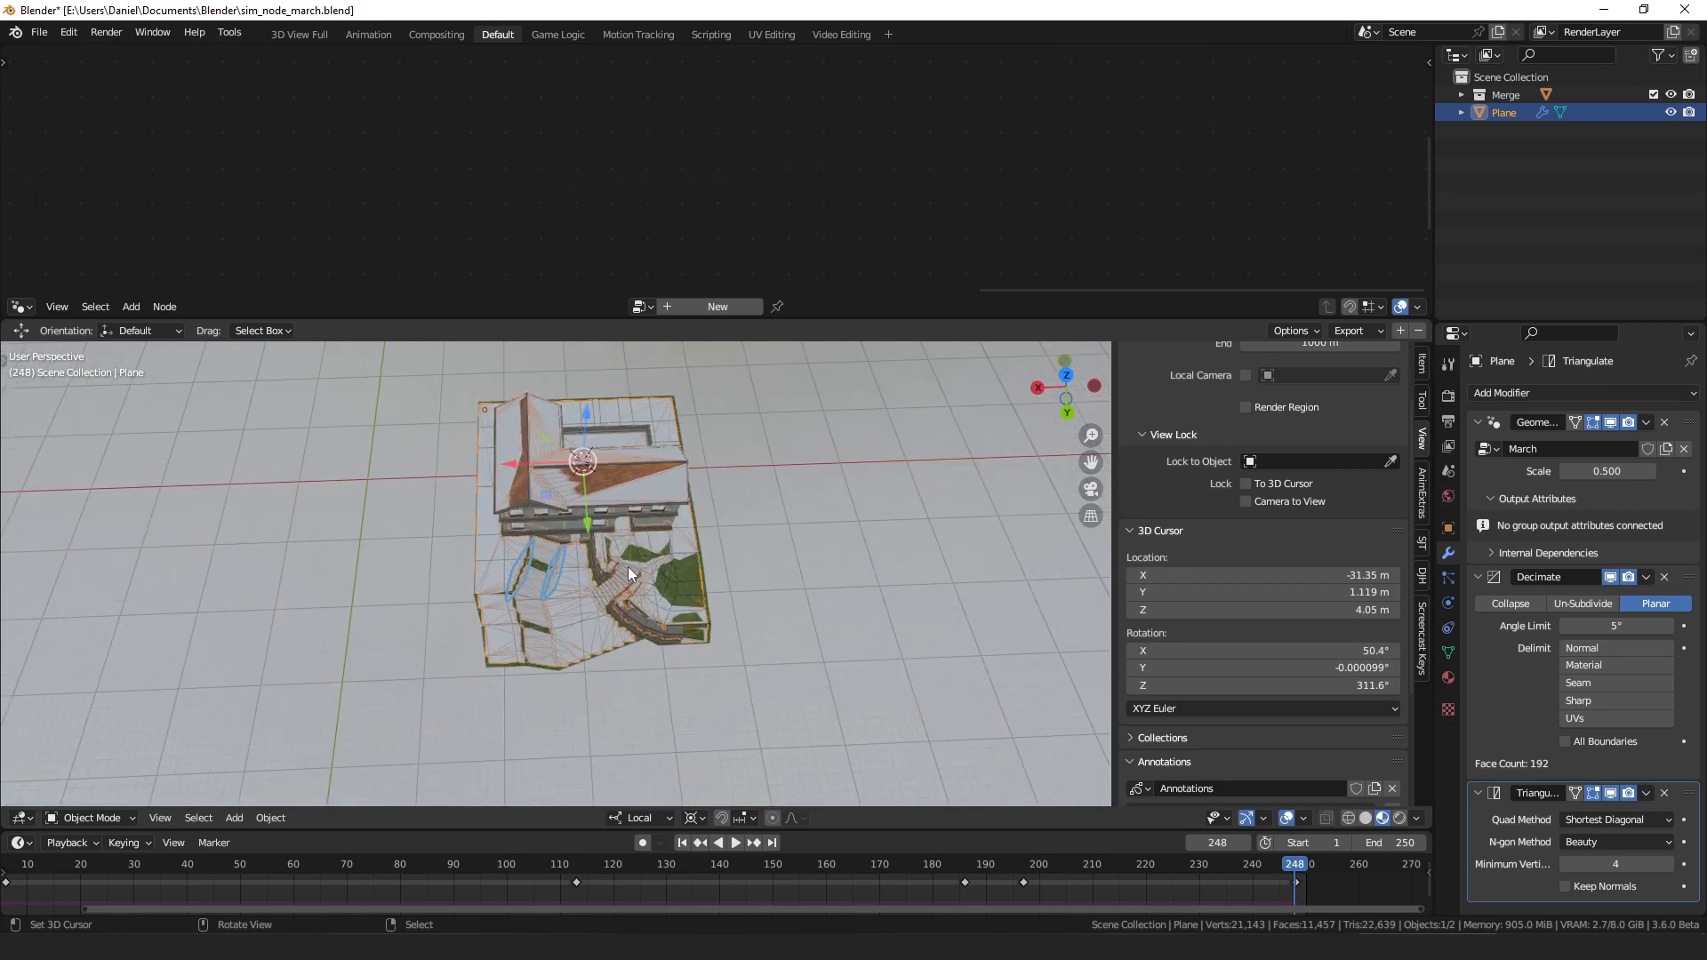
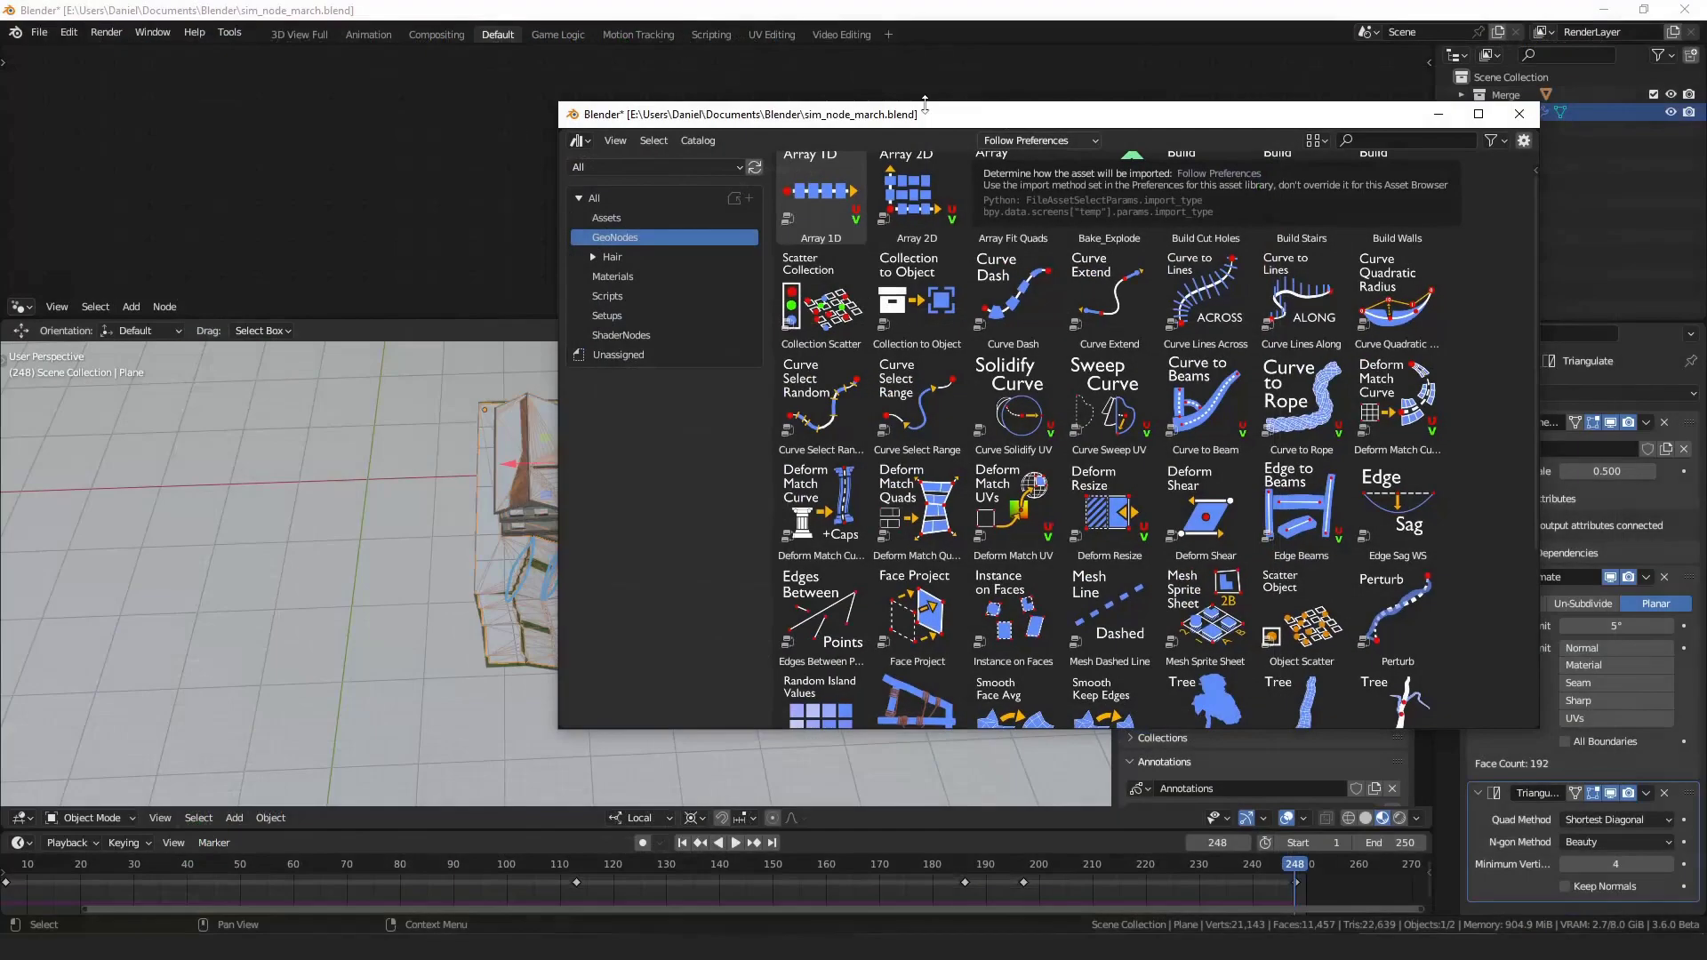
# - Reposition the Asset Browser window with the GeoNodes catalog over the 3D view
pyautogui.moveTo(945, 109); pyautogui.dragTo(836, 103)
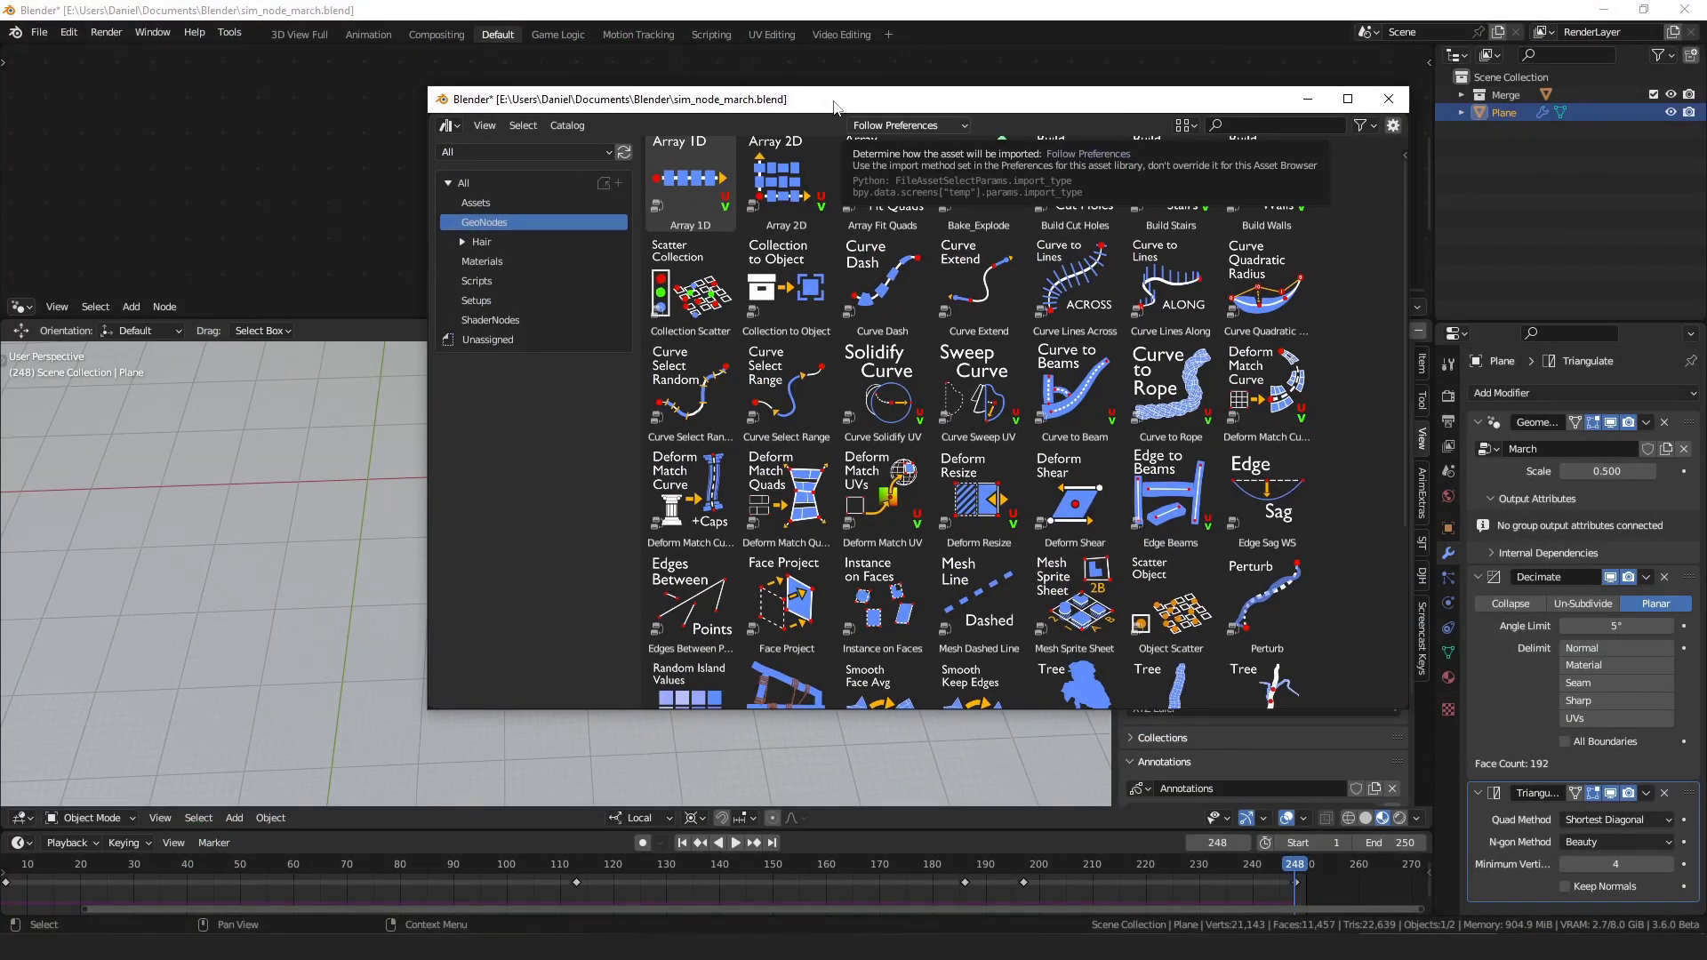